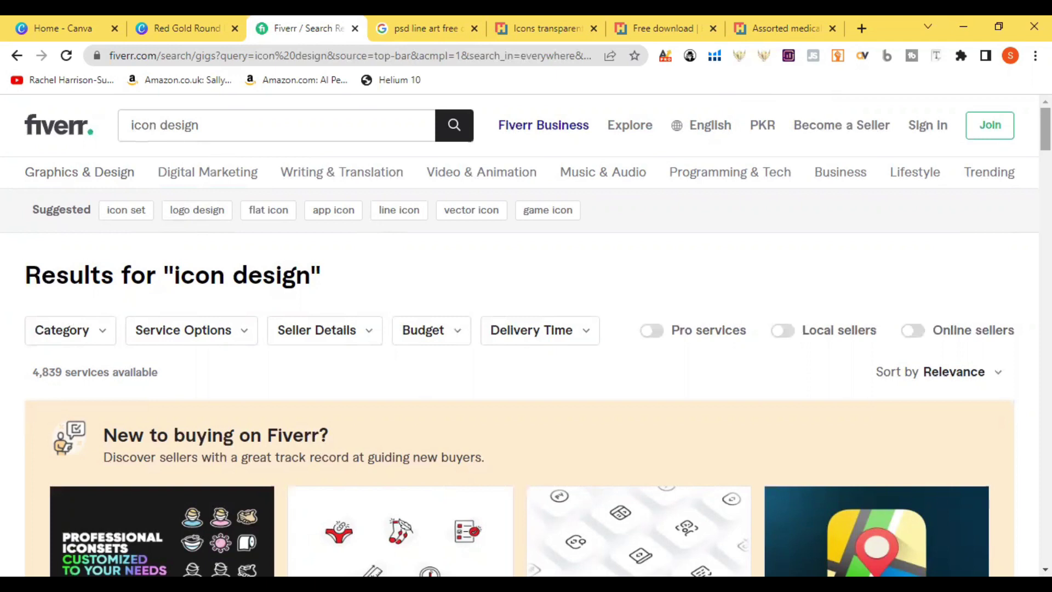
Examine the icon design gigs in the Fiverr search results, comparing their icon styles and starting prices.
scroll(462, 515, "down", 5)
scroll(519, 362, "down", 5)
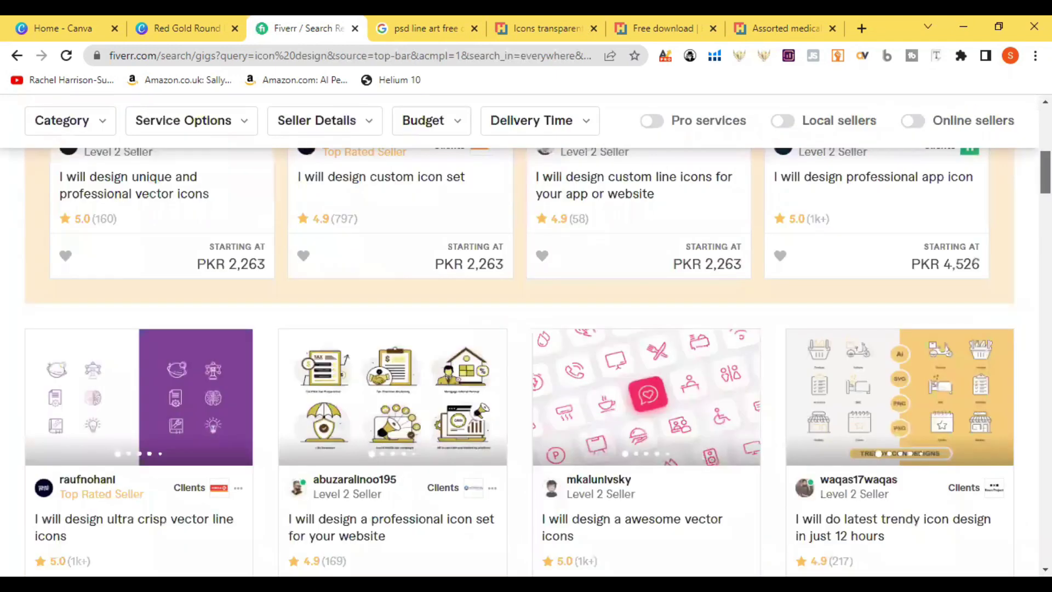
scroll(519, 362, "down", 5)
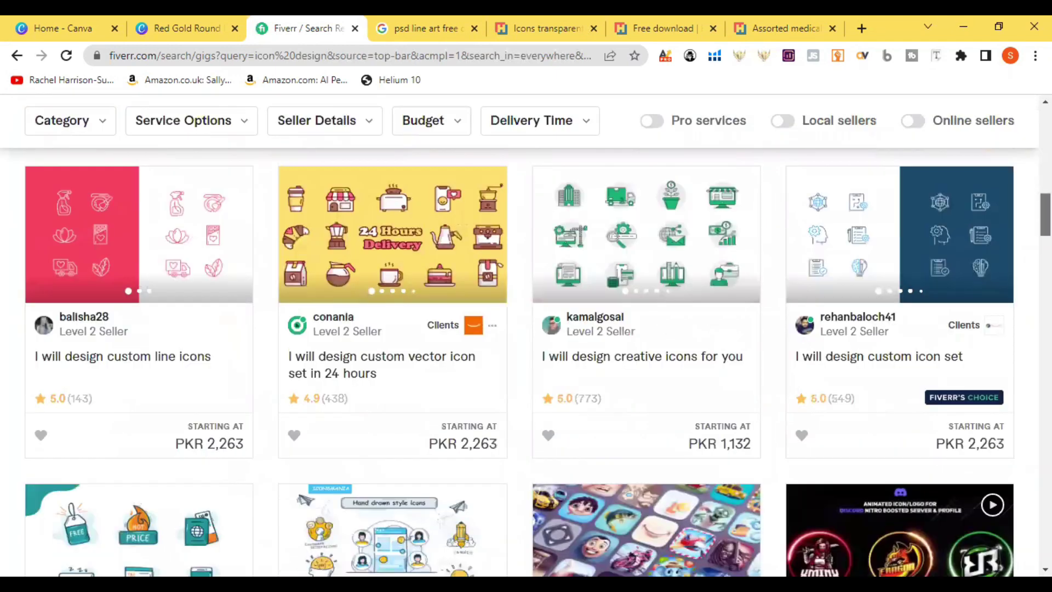
scroll(519, 362, "down", 10)
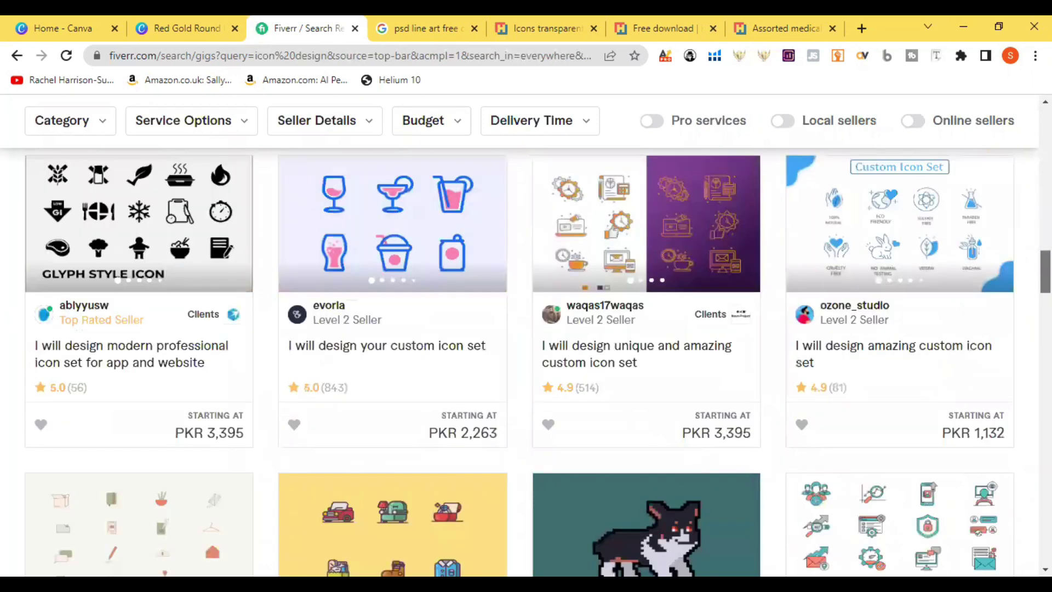
scroll(929, 354, "down", 4)
scroll(526, 362, "down", 3)
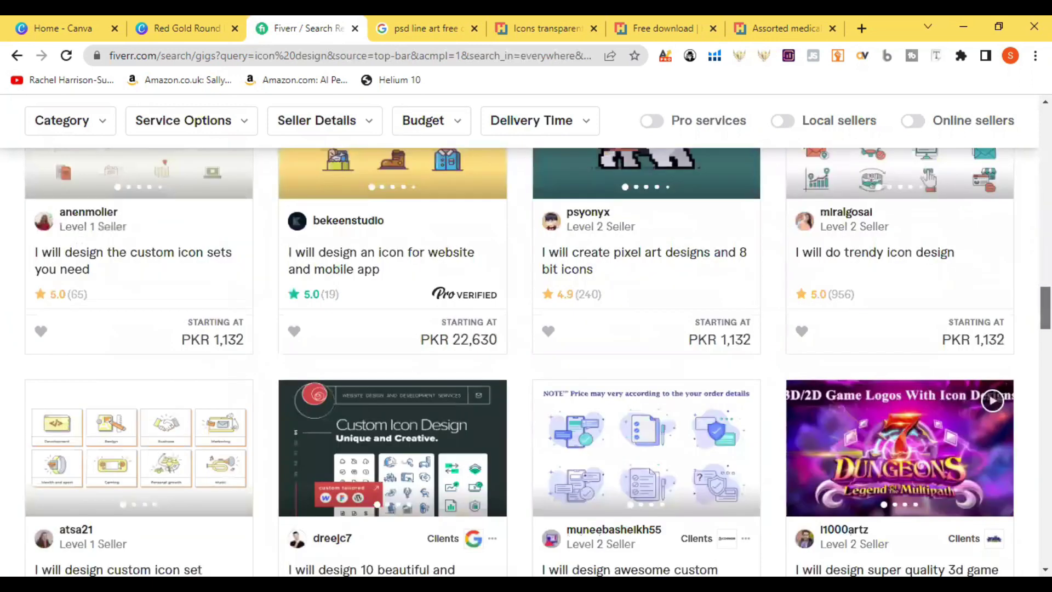
scroll(526, 362, "down", 4)
scroll(448, 189, "down", 4)
scroll(448, 189, "up", 20)
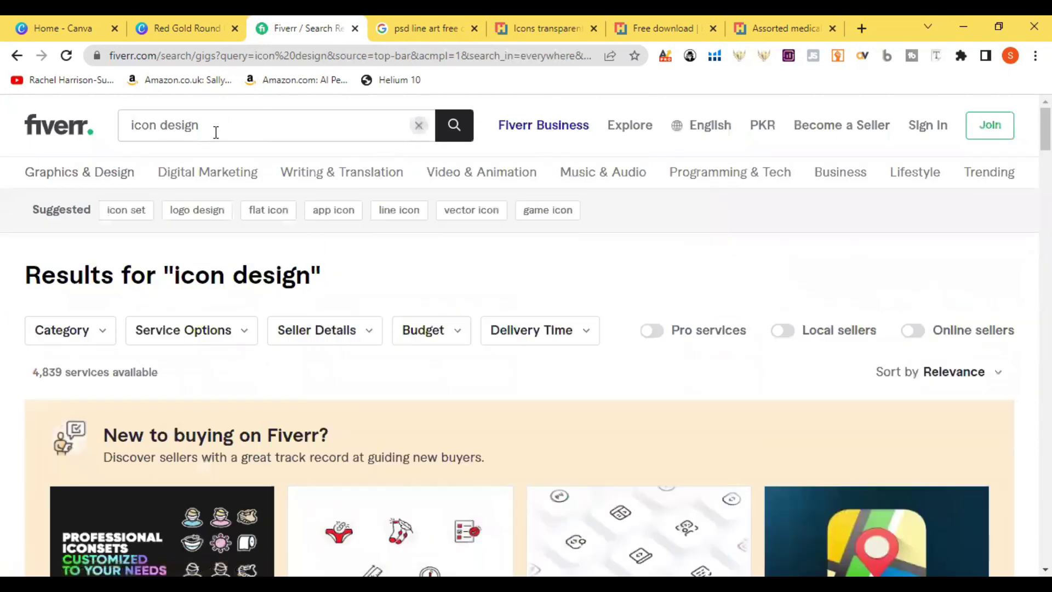
Search Fiverr for "line icon" using the suggested query.
left_click(216, 132)
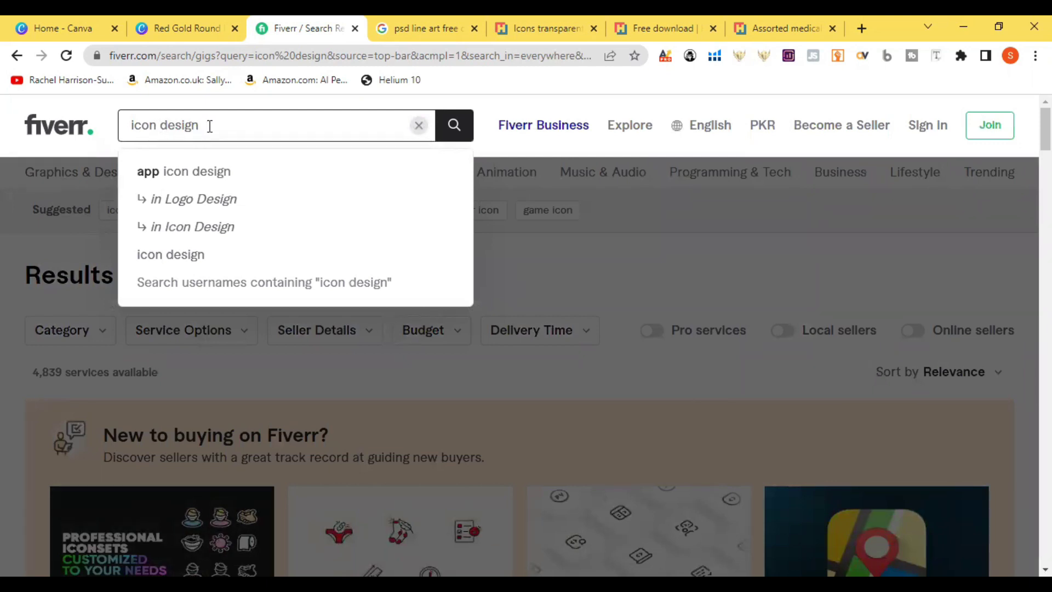
key("BackSpace")
key("BackSpace")
key("BackSpace")
key("BackSpace")
key("BackSpace")
key("BackSpace")
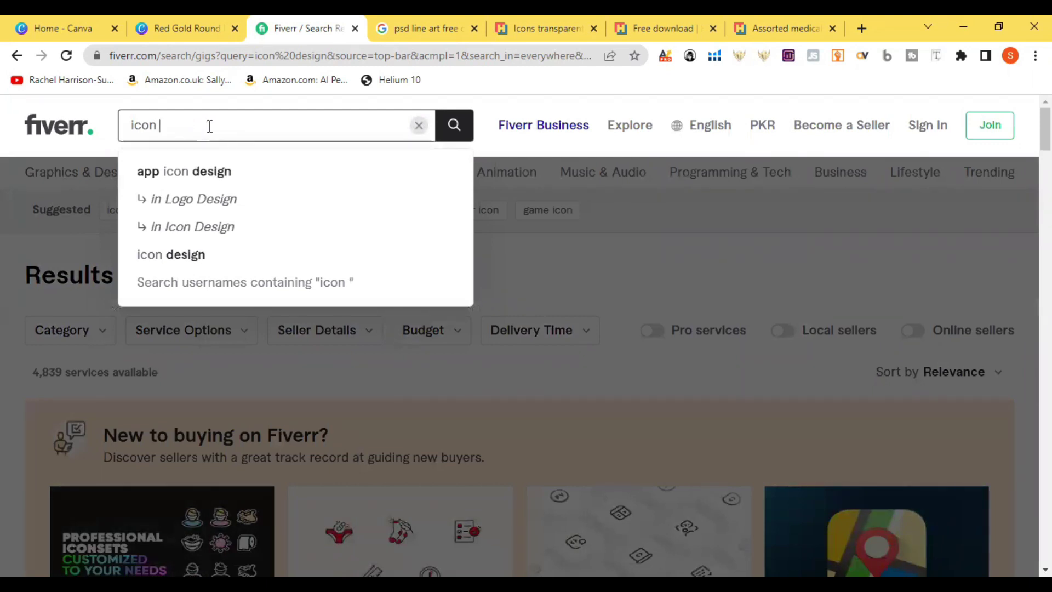
key("BackSpace")
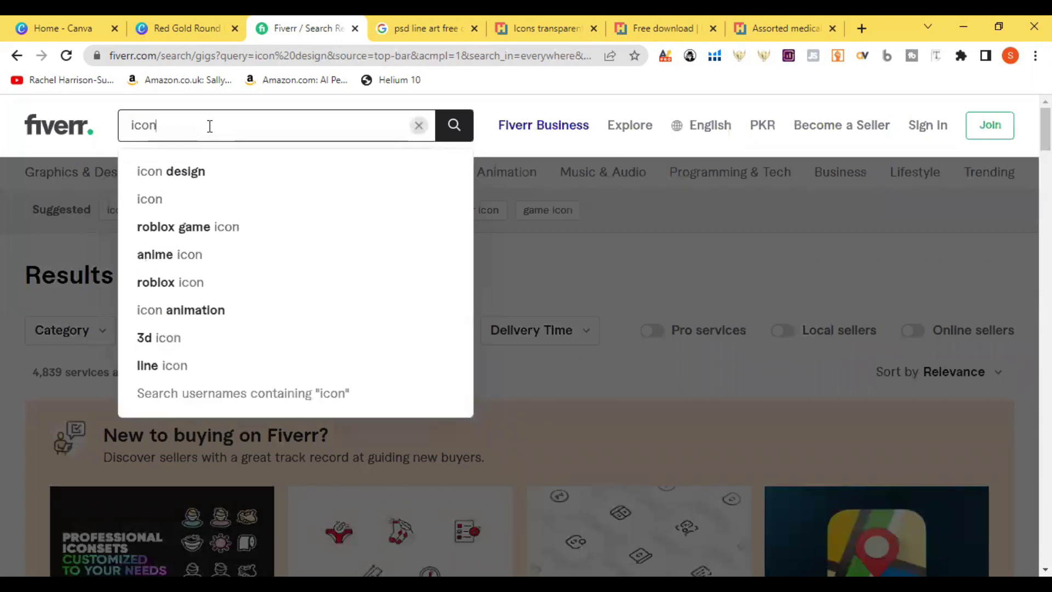
left_click(163, 370)
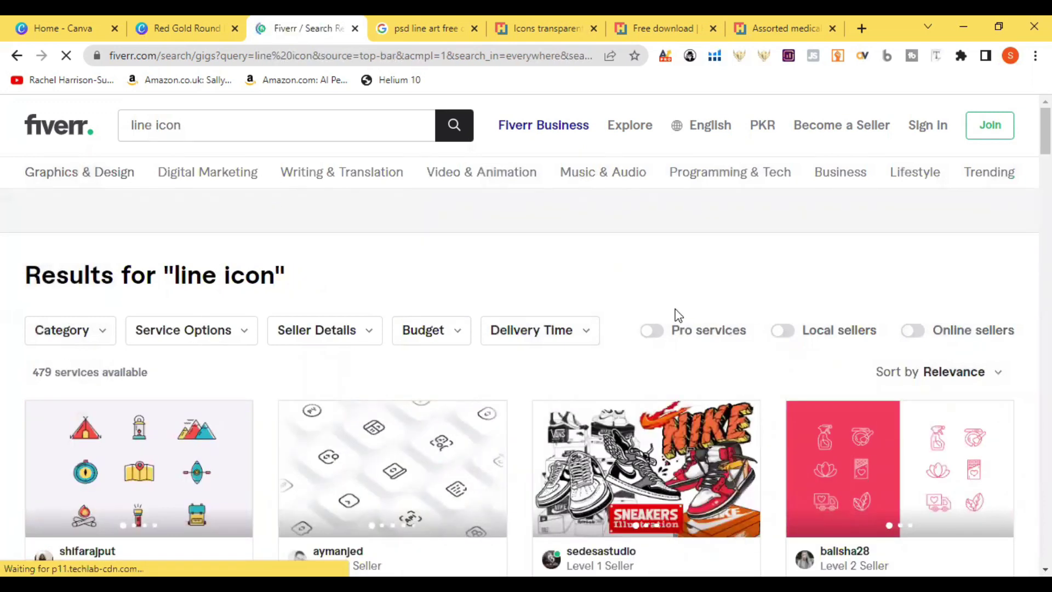
Examine the first page of line icon gigs for their sample icon sets, ratings and starting prices.
scroll(526, 328, "down", 5)
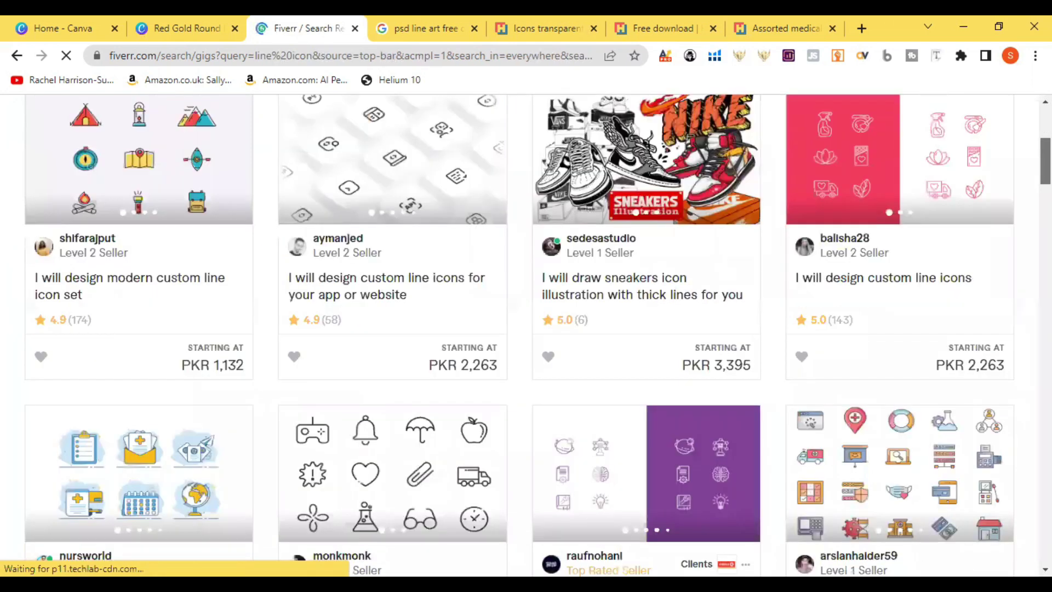
scroll(526, 329, "down", 6)
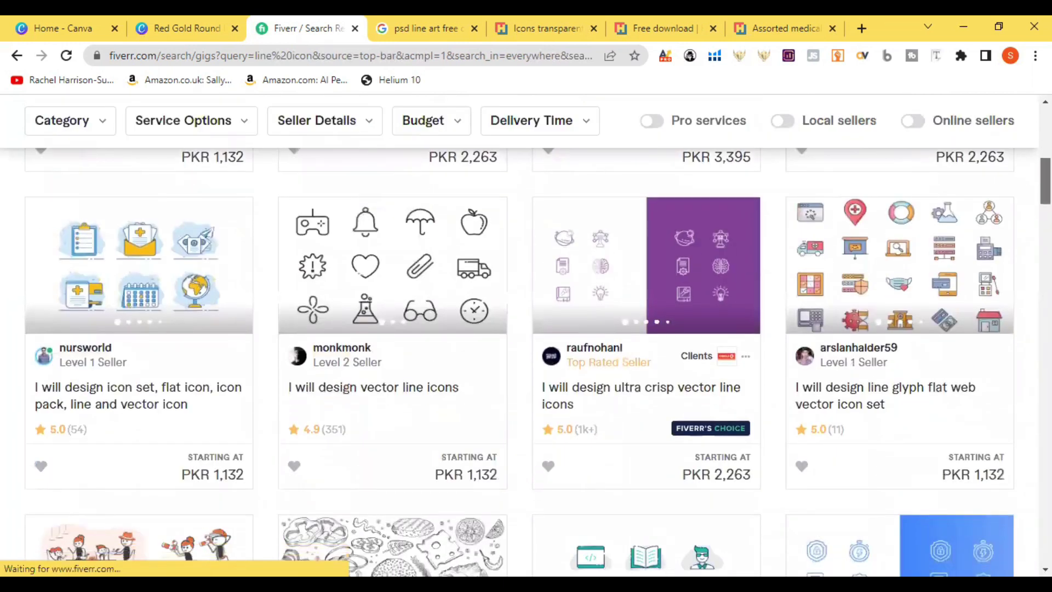
scroll(905, 304, "down", 2)
scroll(905, 304, "down", 1)
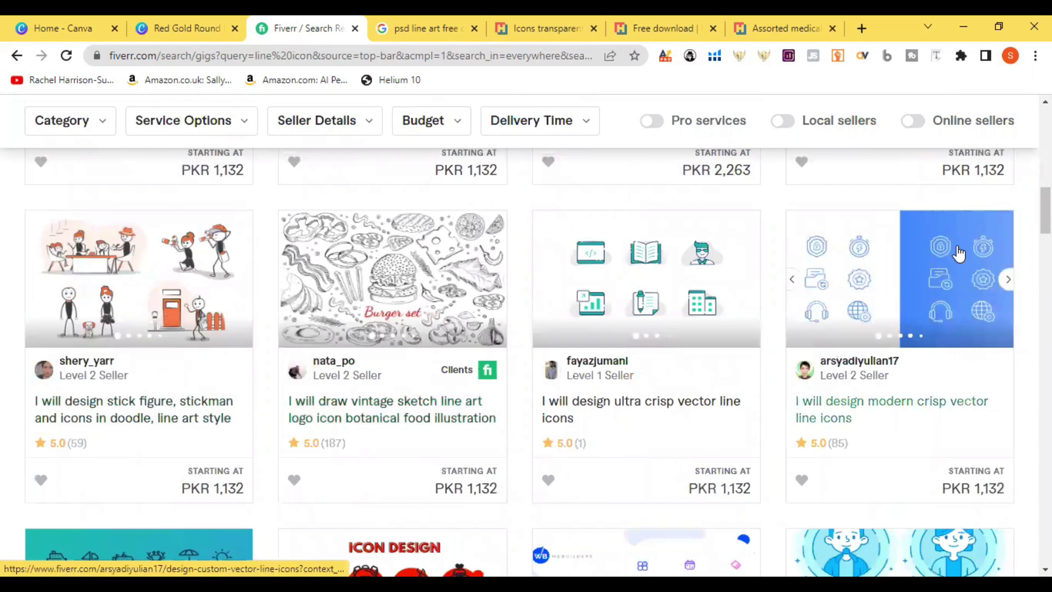
scroll(526, 361, "down", 6)
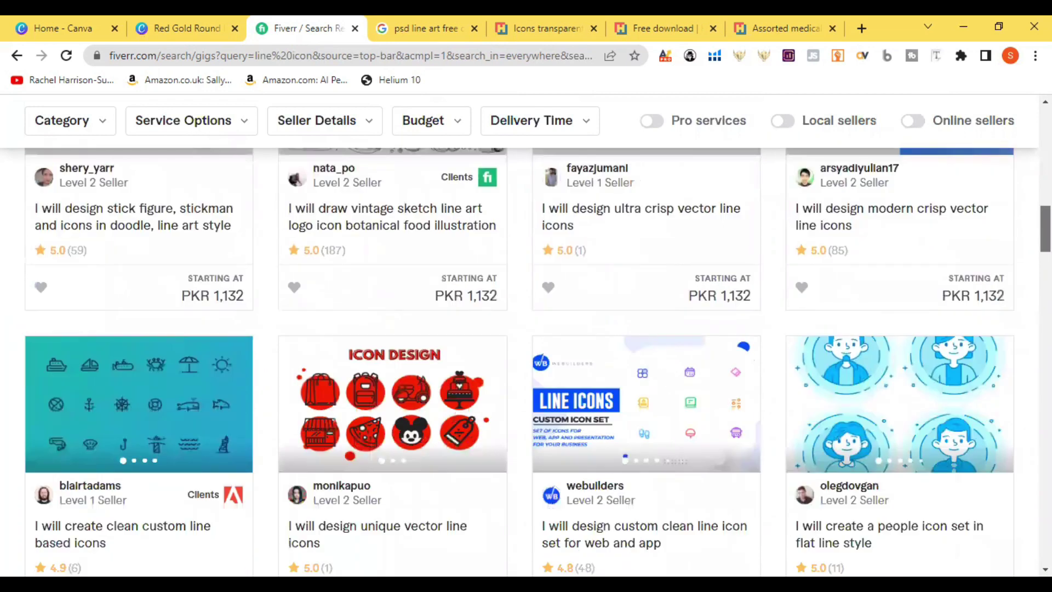
scroll(526, 362, "down", 2)
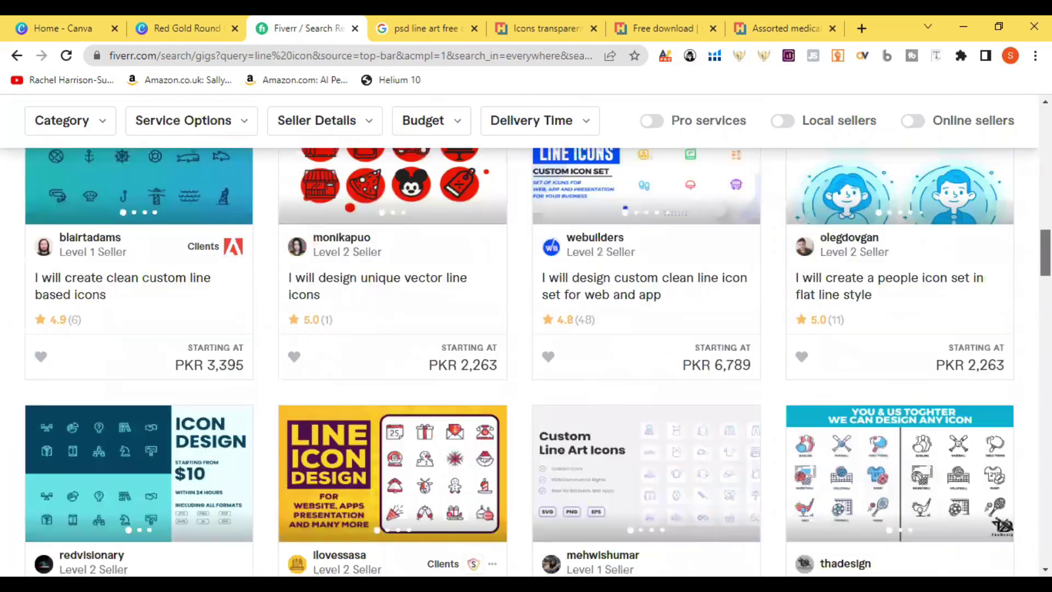
scroll(618, 206, "up", 1)
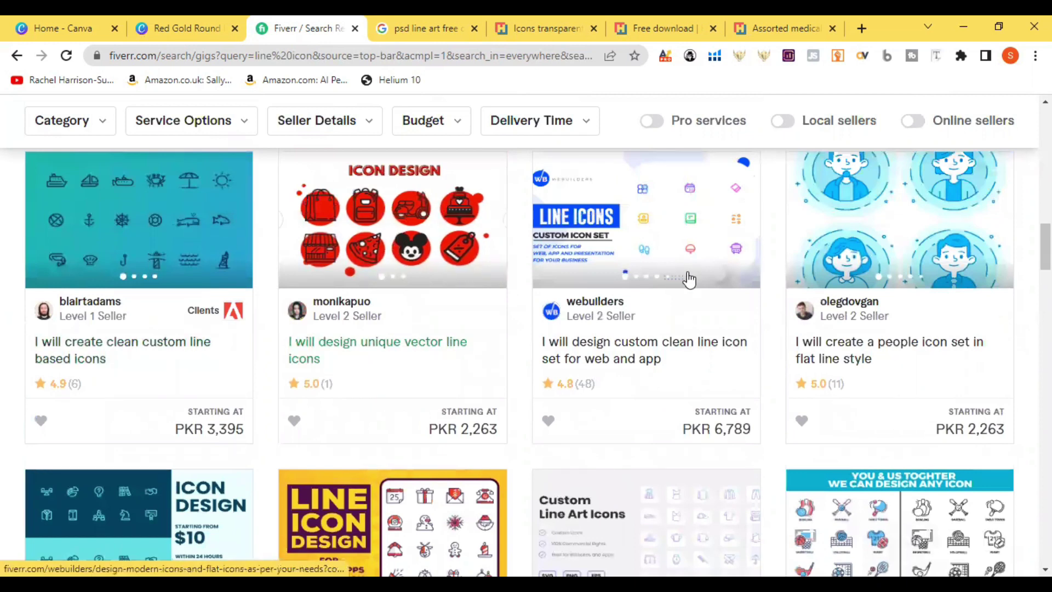
scroll(509, 291, "down", 3)
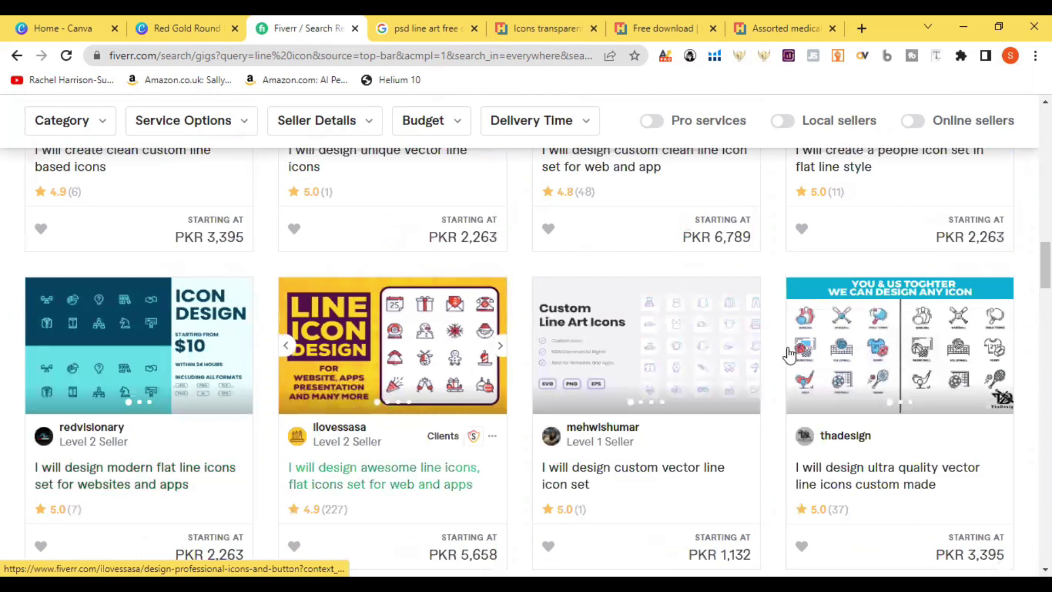
scroll(526, 340, "down", 5)
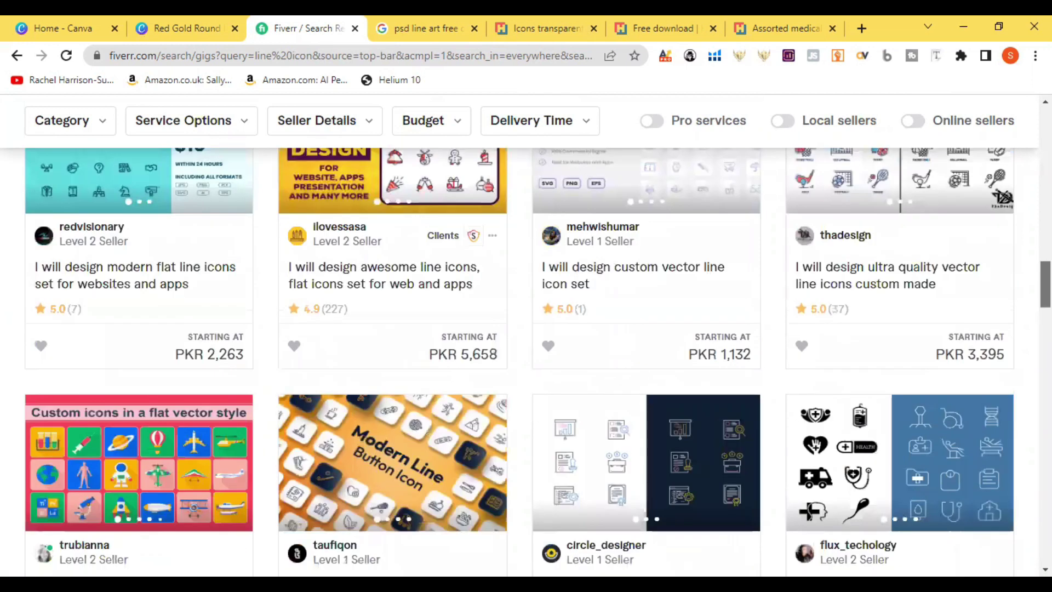
scroll(526, 340, "down", 3)
scroll(526, 340, "down", 6)
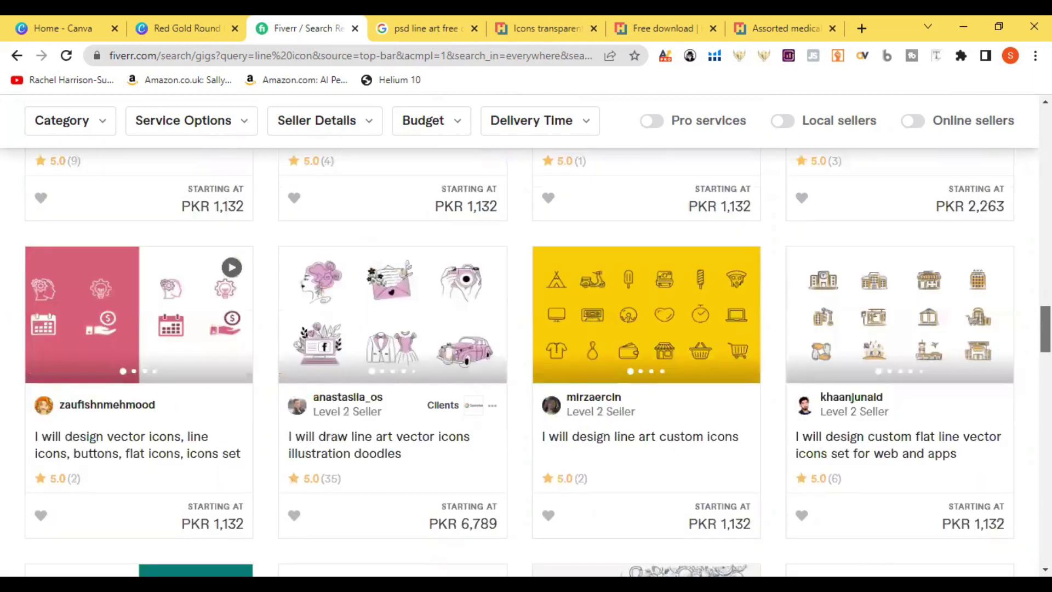
scroll(526, 340, "down", 10)
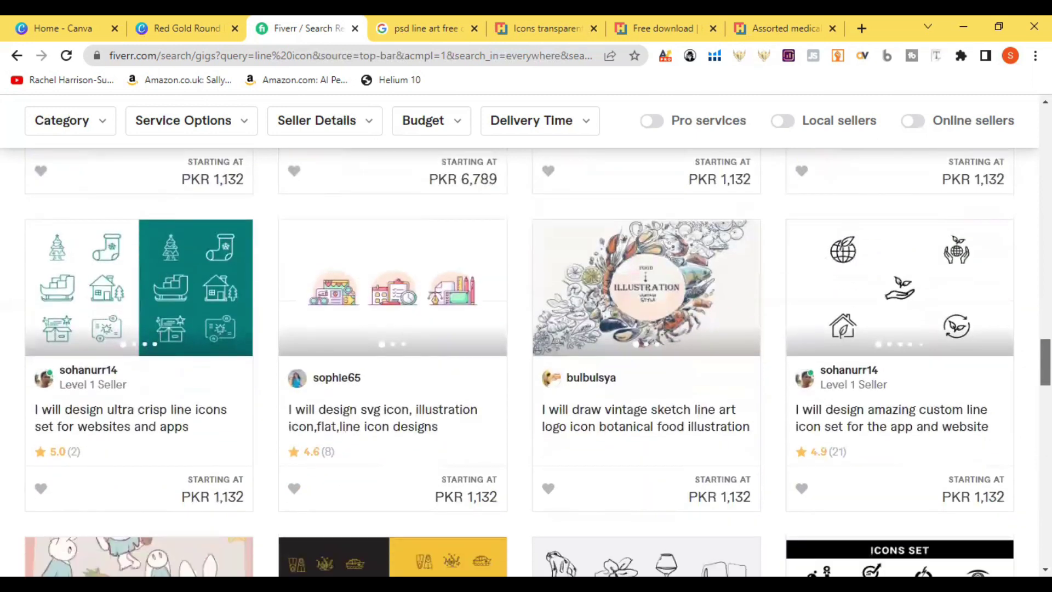
scroll(526, 339, "down", 7)
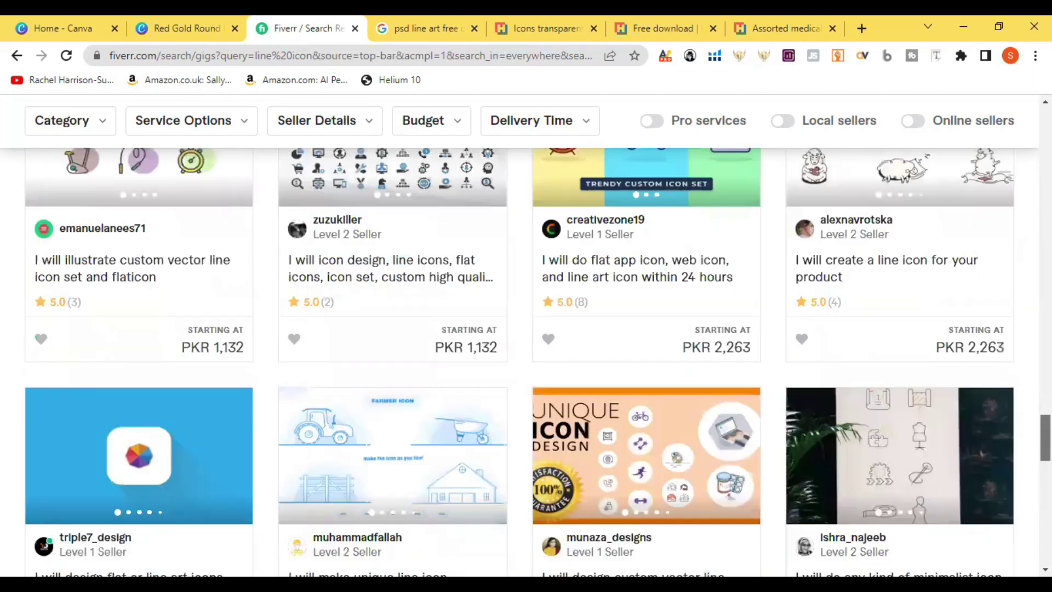
scroll(526, 340, "down", 5)
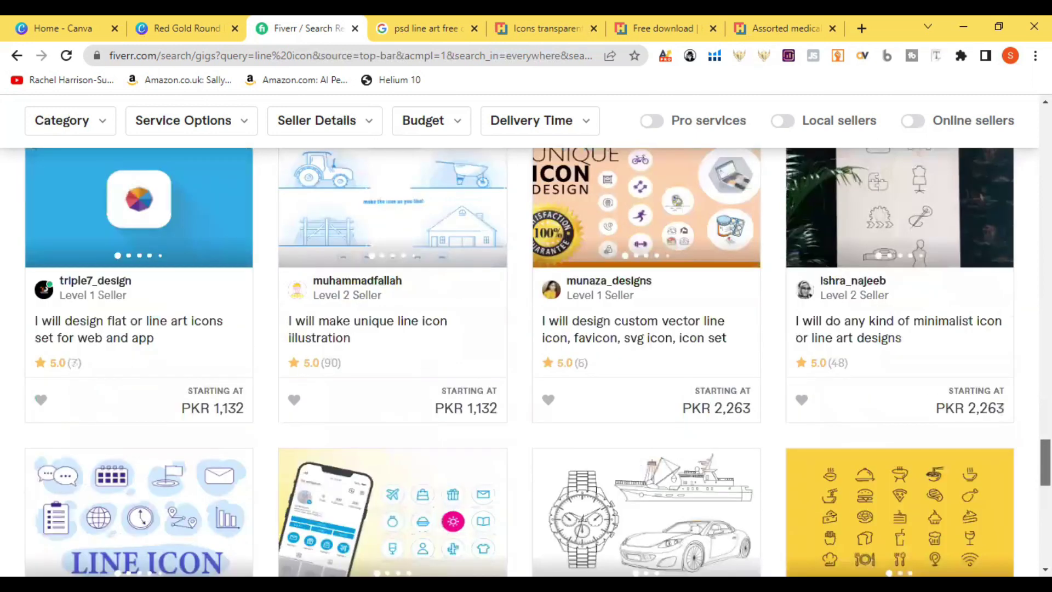
scroll(556, 433, "down", 7)
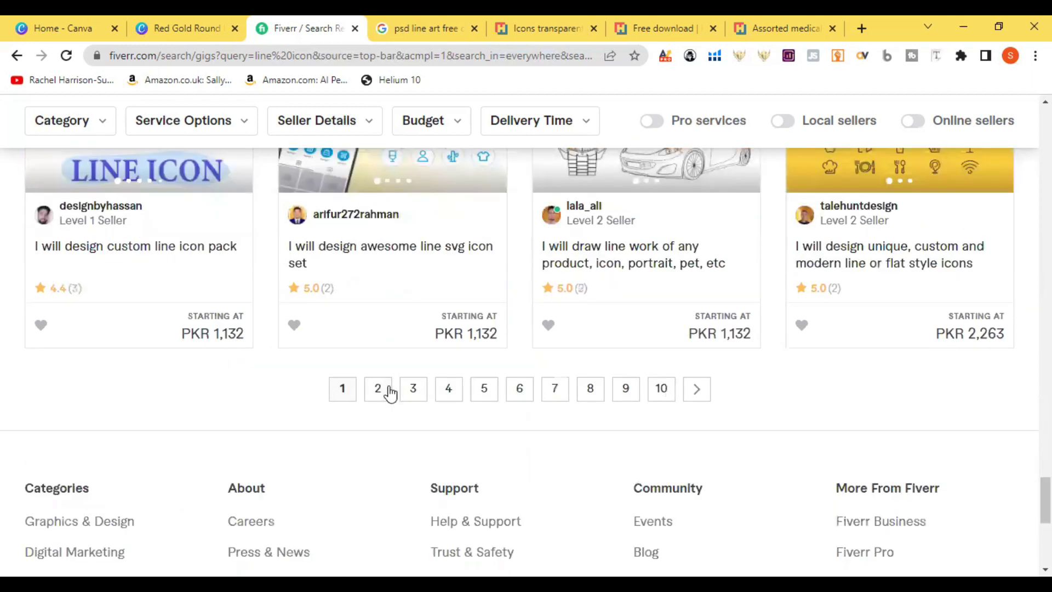
Open the second page of line icon results and examine the gigs' icon styles and prices.
left_click(379, 392)
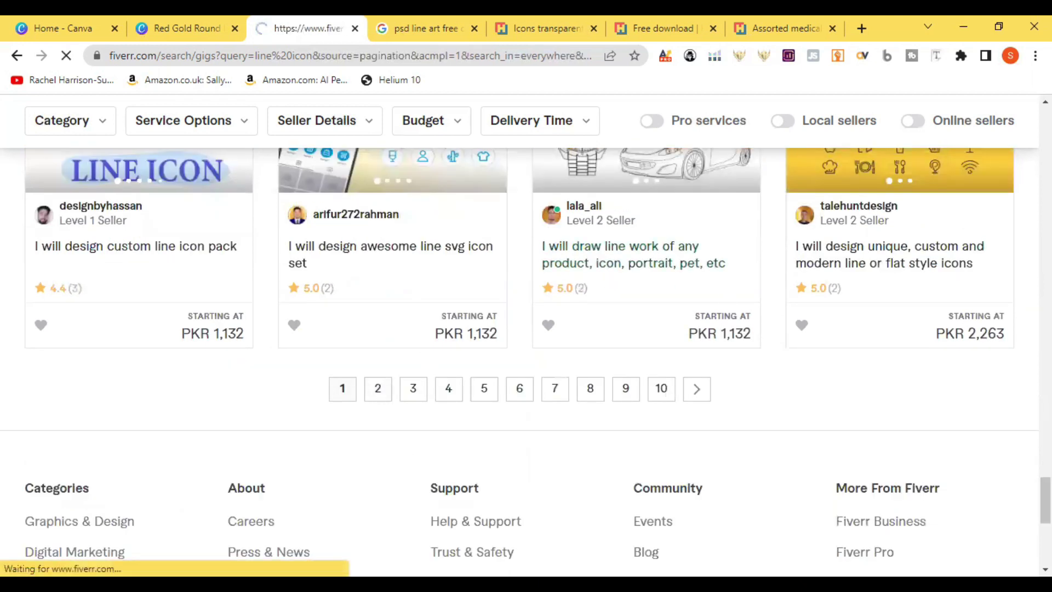
scroll(526, 339, "down", 8)
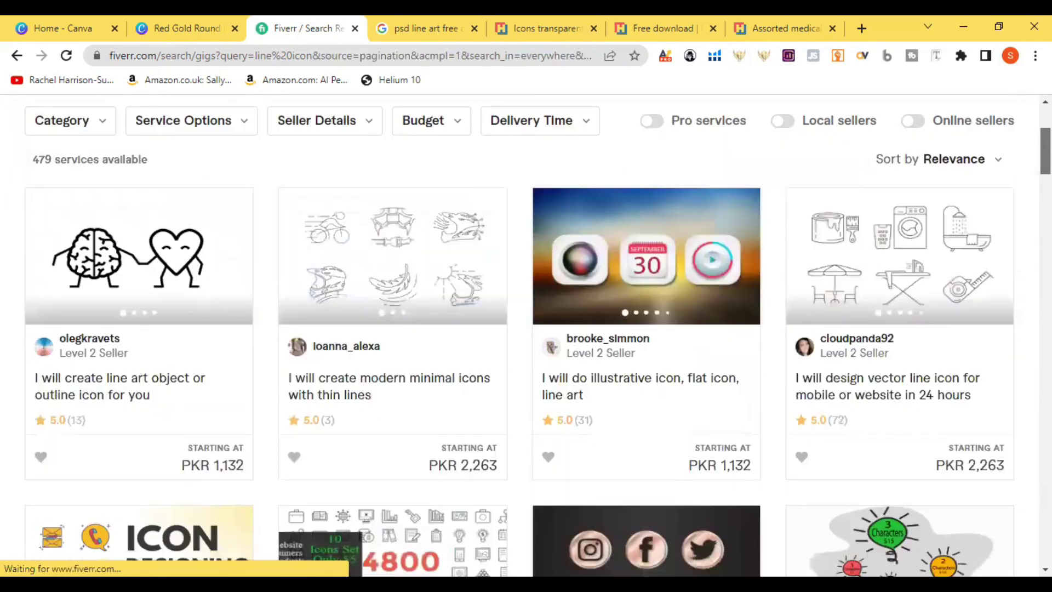
scroll(792, 524, "down", 6)
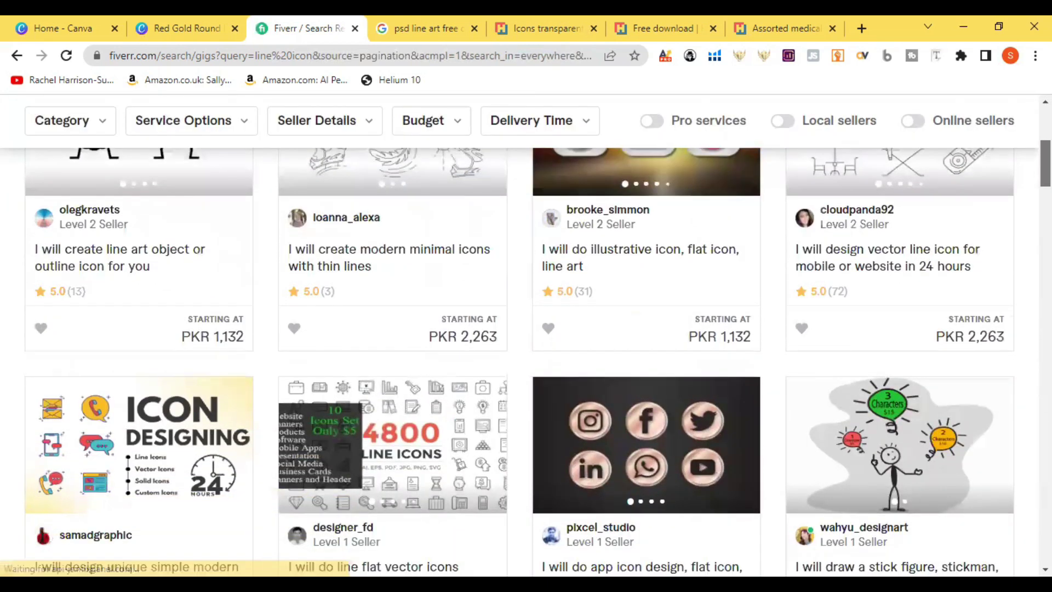
scroll(792, 524, "down", 18)
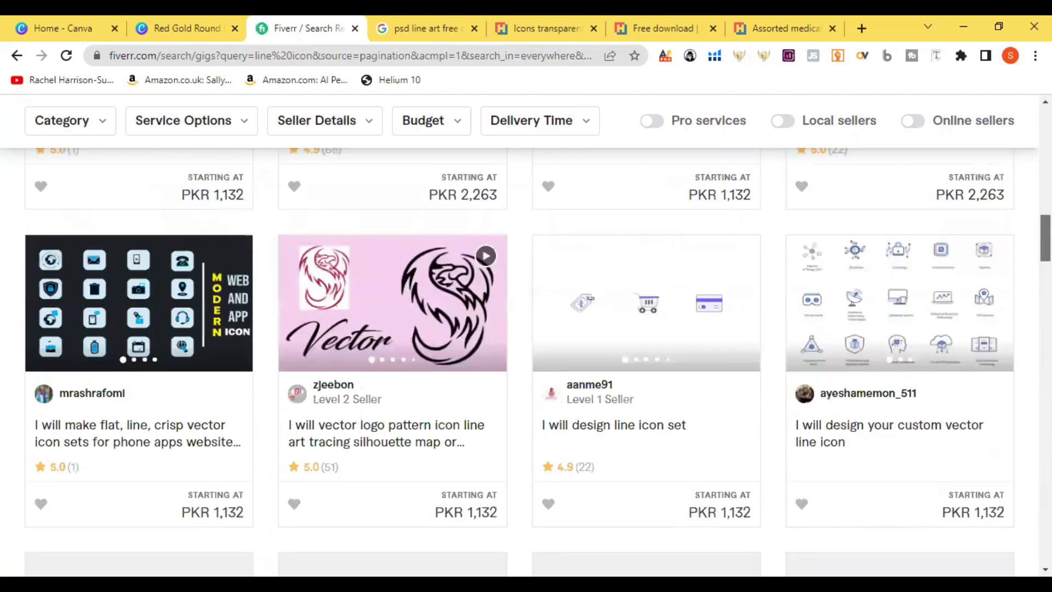
scroll(792, 525, "down", 4)
scroll(538, 361, "down", 6)
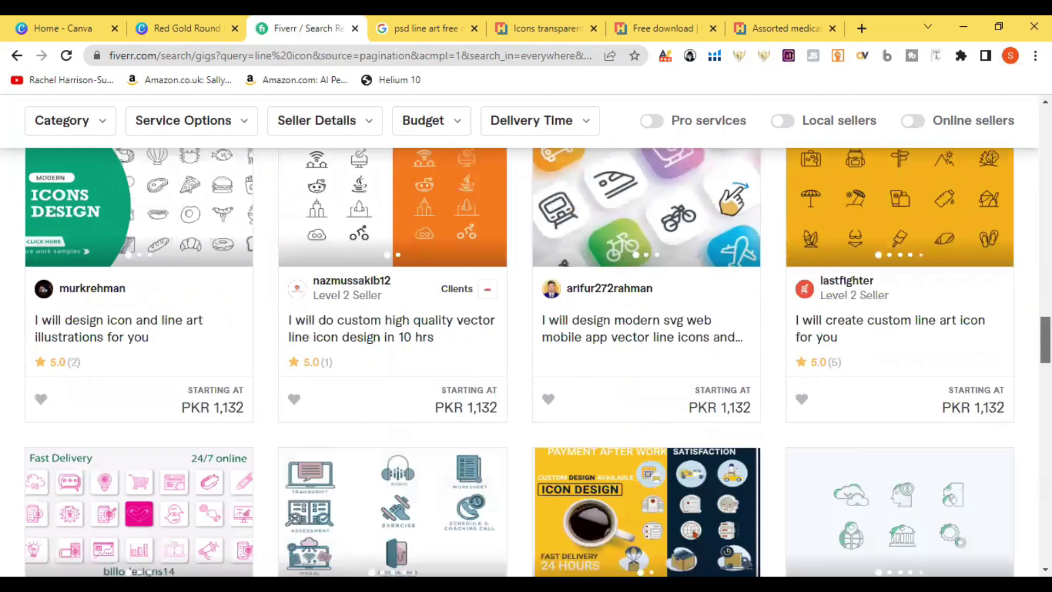
scroll(694, 530, "down", 11)
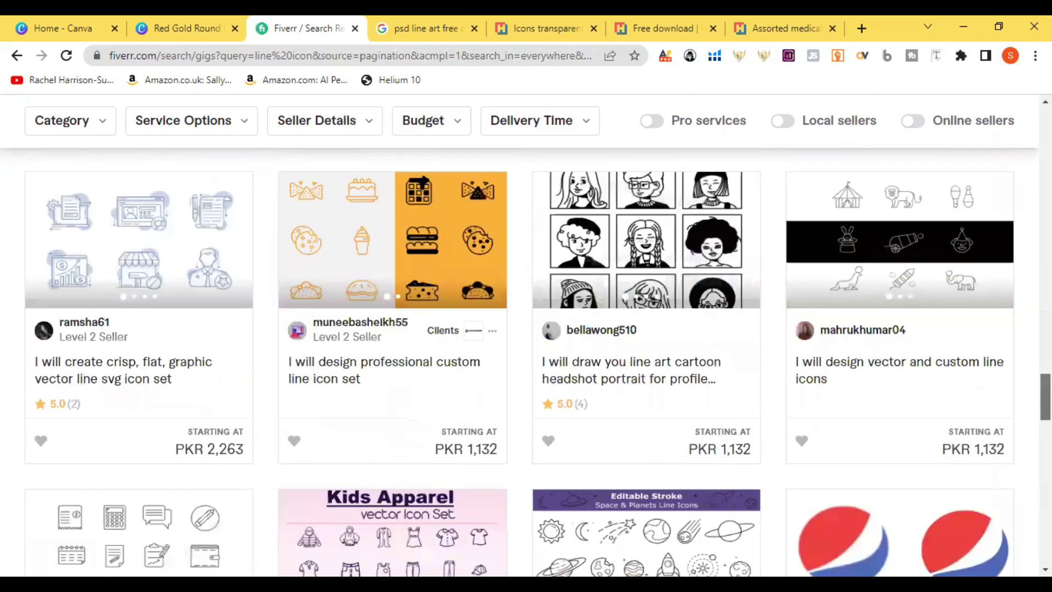
scroll(792, 380, "up", 20)
scroll(792, 380, "up", 15)
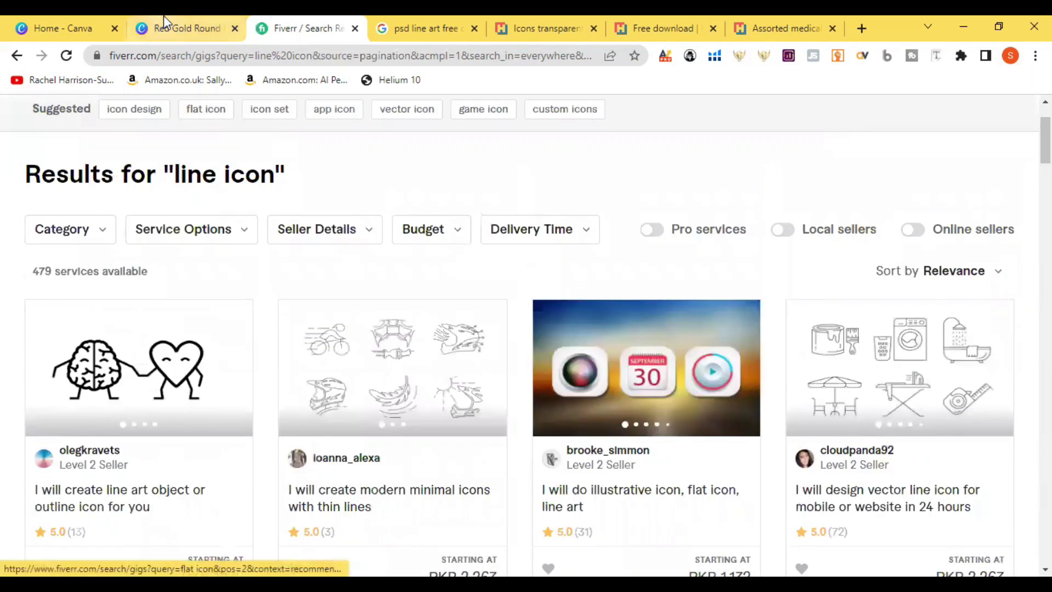
Switch to the Canva home page and start a custom-size design measured in inches.
left_click(164, 24)
left_click(54, 22)
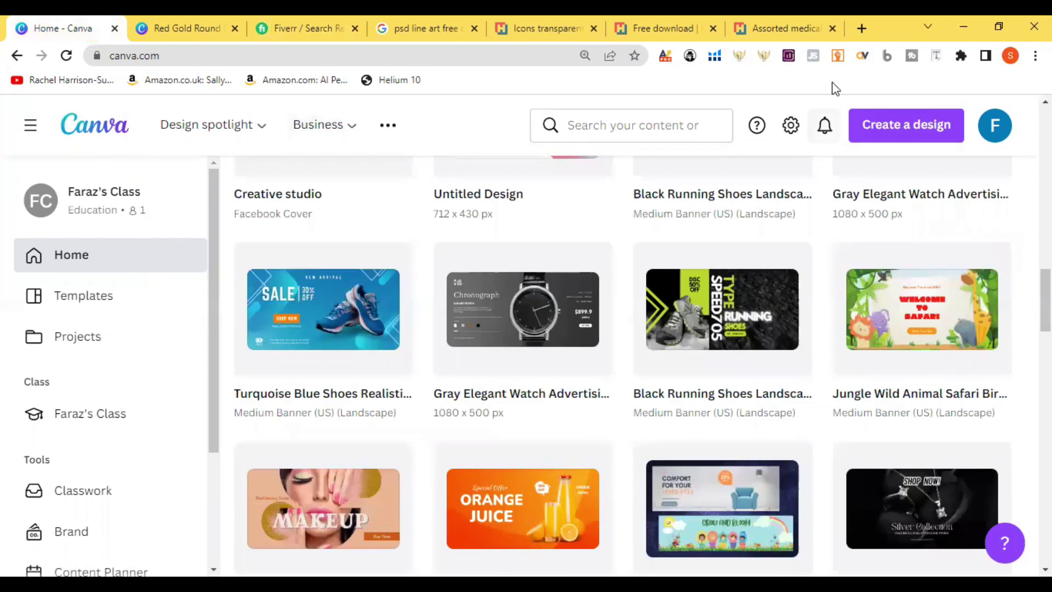
left_click(882, 133)
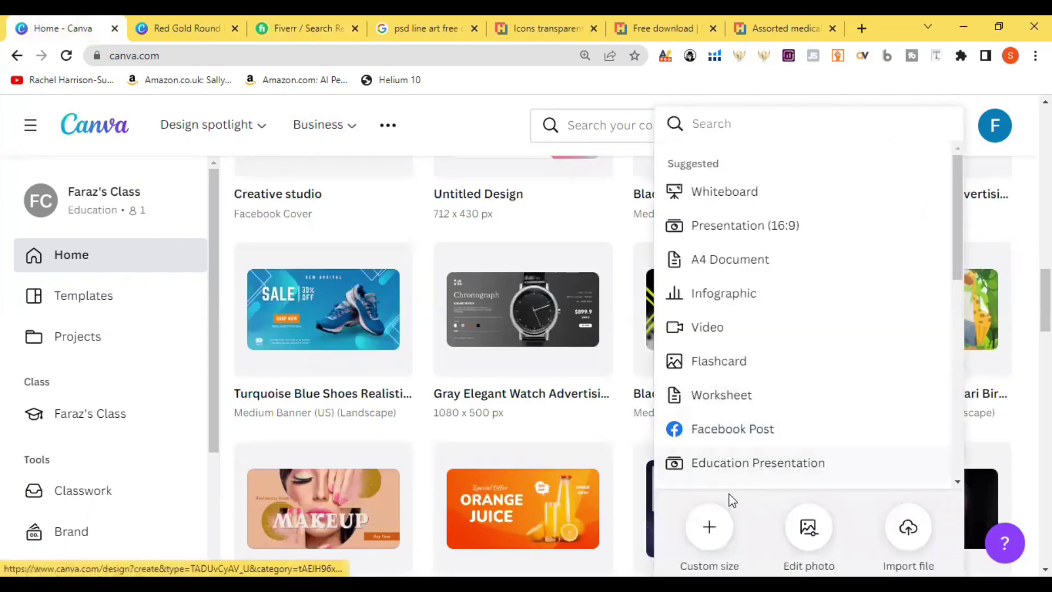
left_click(702, 529)
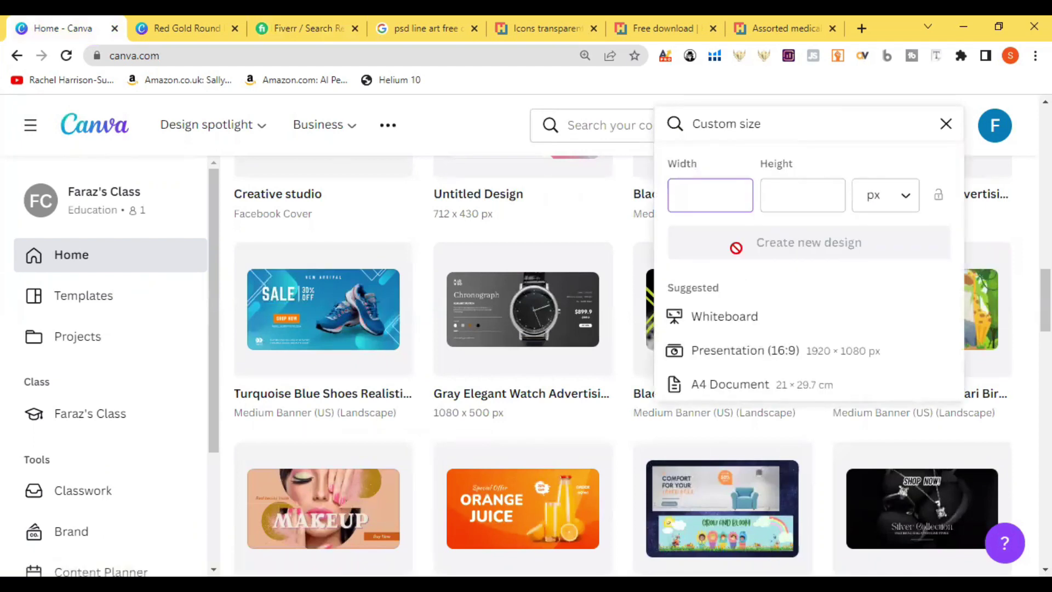
left_click(897, 207)
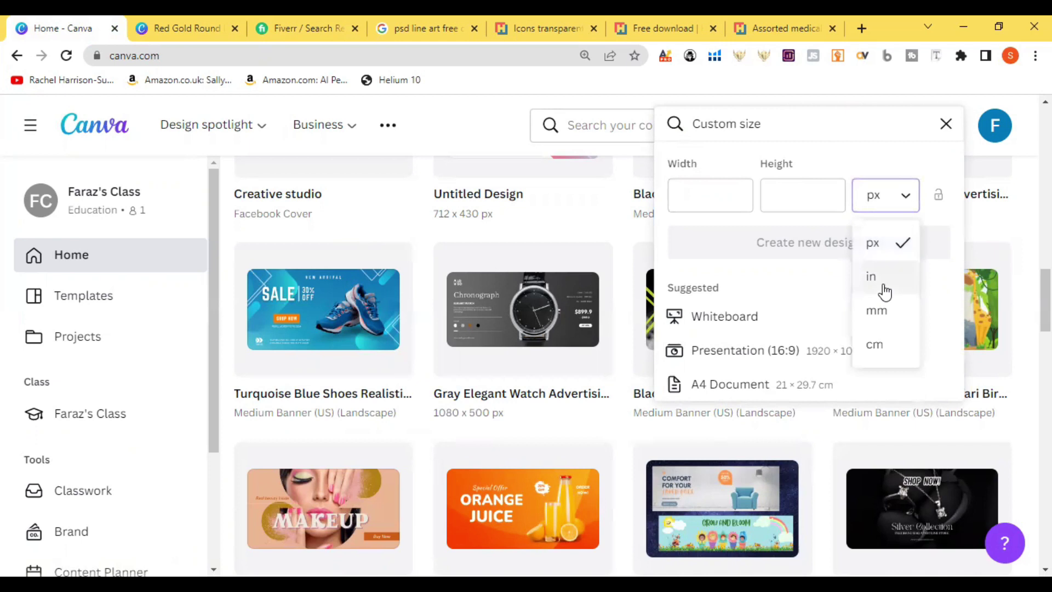
left_click(871, 278)
Create the design with a width and height of 20 in and open its elements library.
left_click(681, 196)
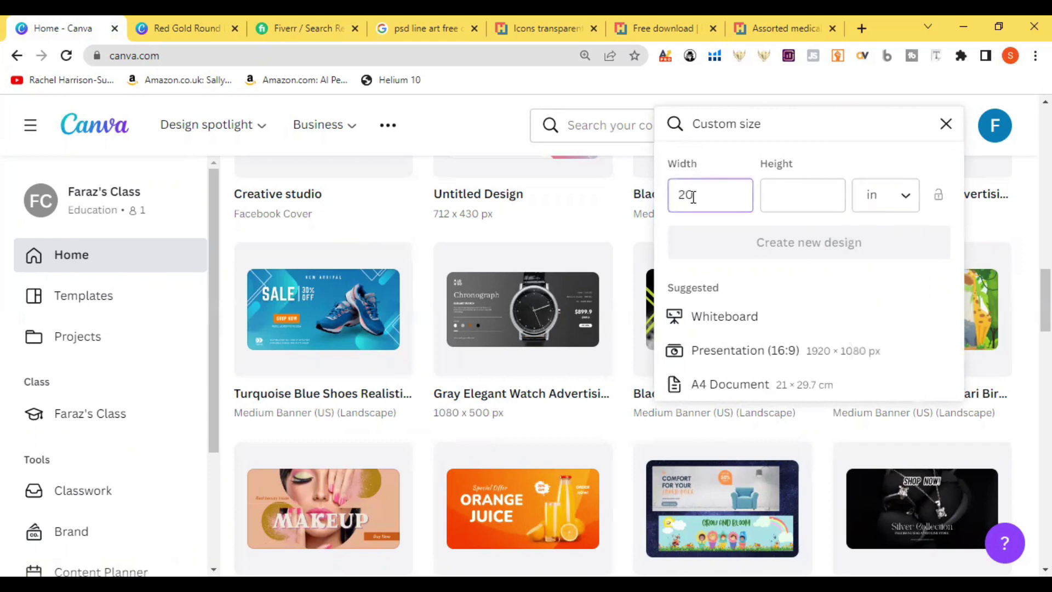
left_click(789, 195)
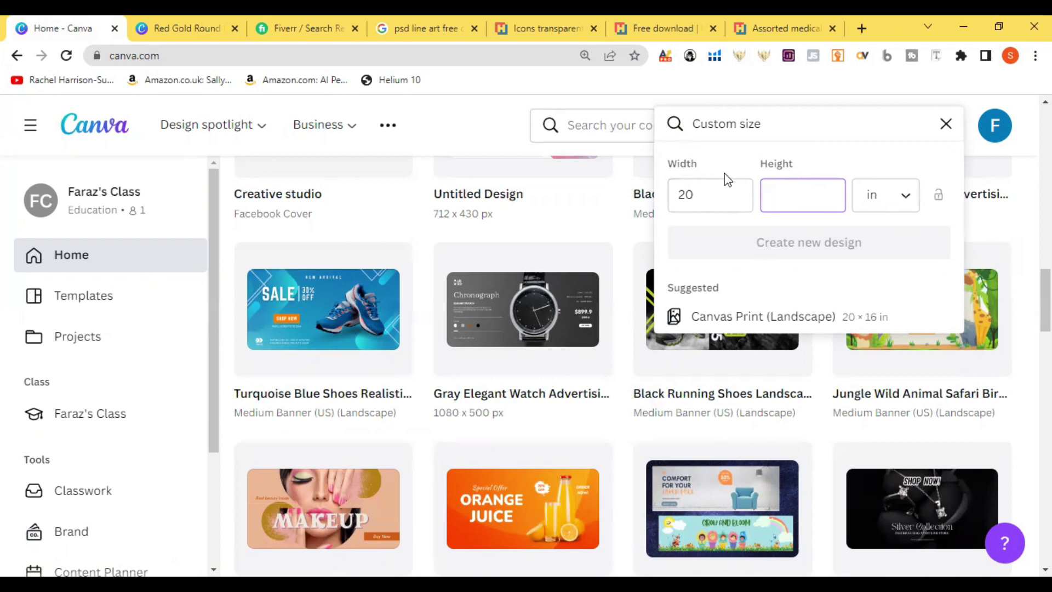
left_click(689, 194)
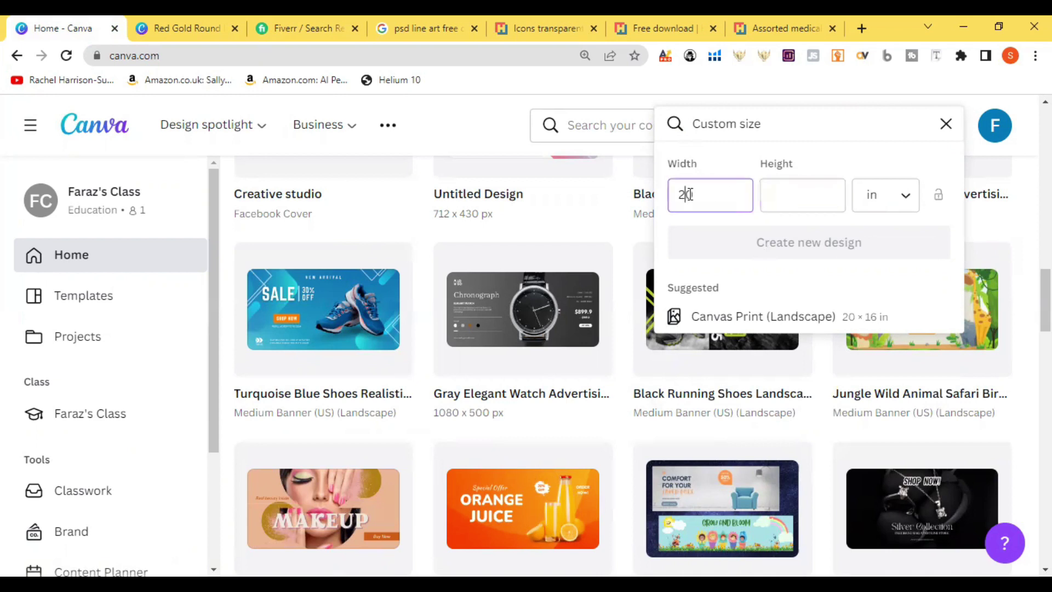
left_click(799, 201)
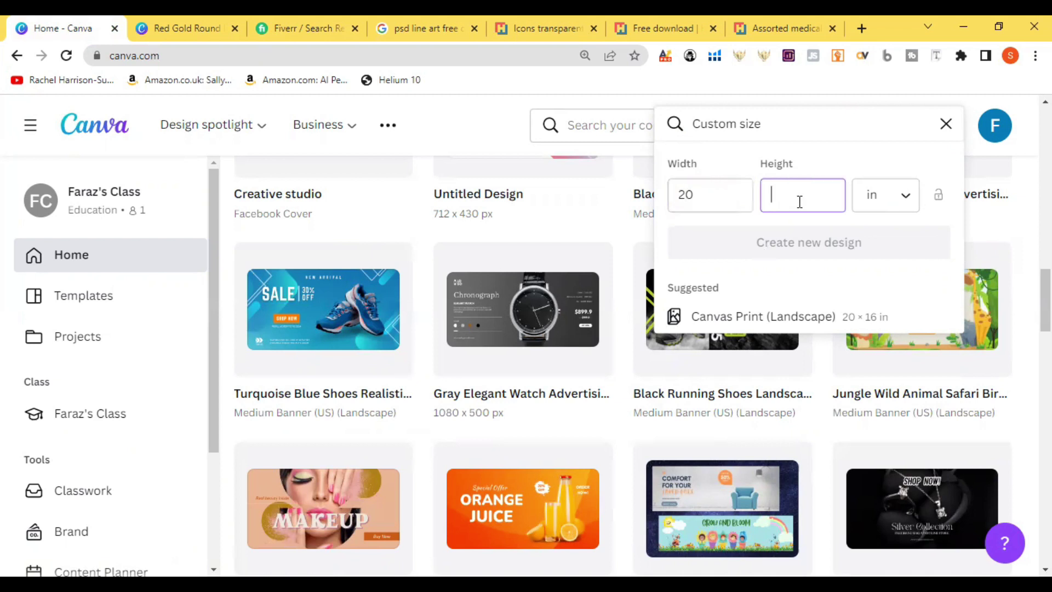
type("20")
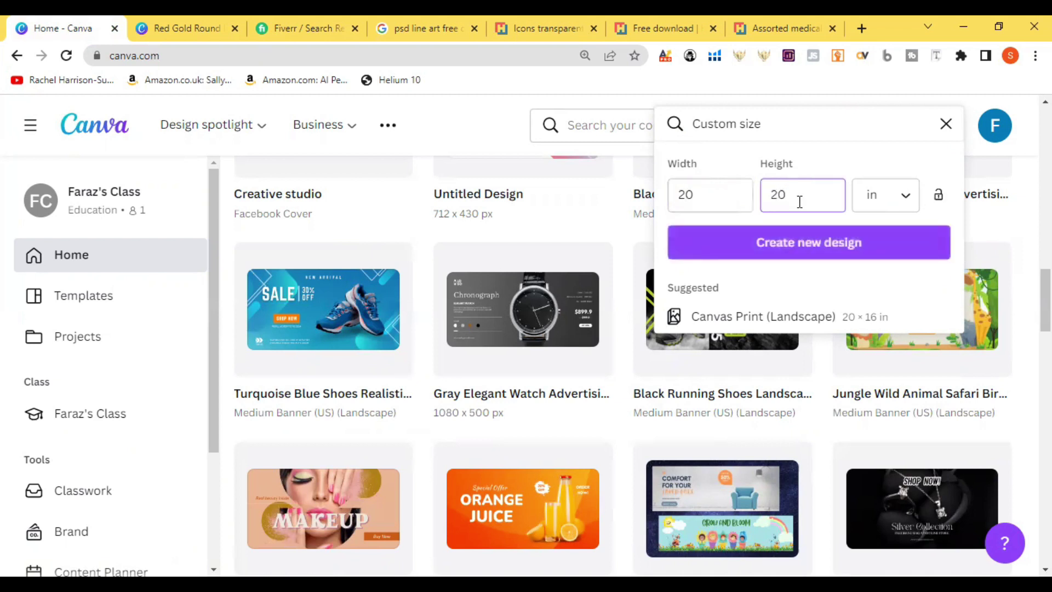
left_click(811, 241)
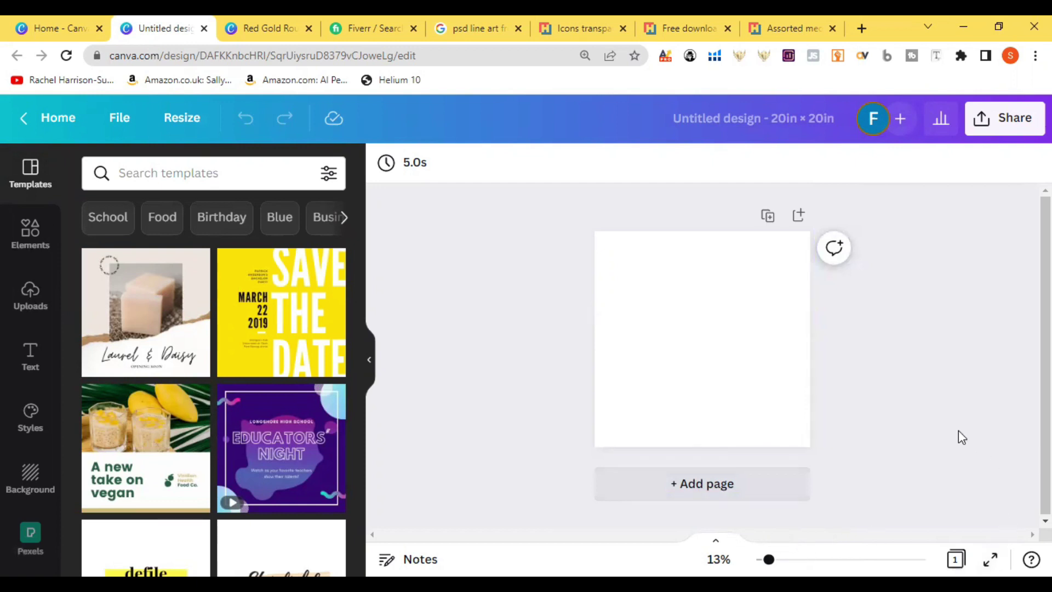
key("ctrl+equal")
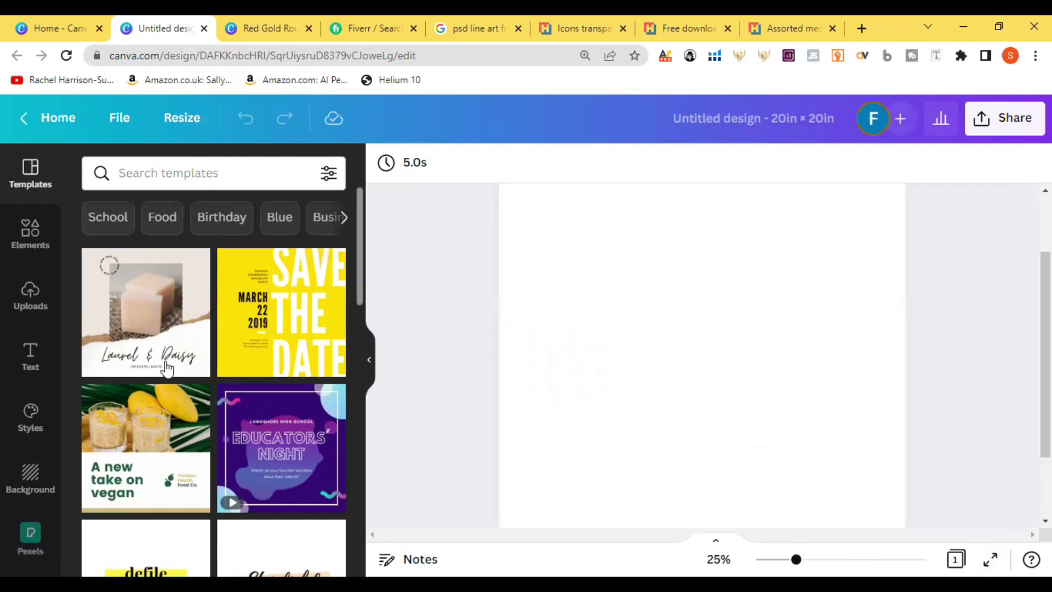
left_click(31, 233)
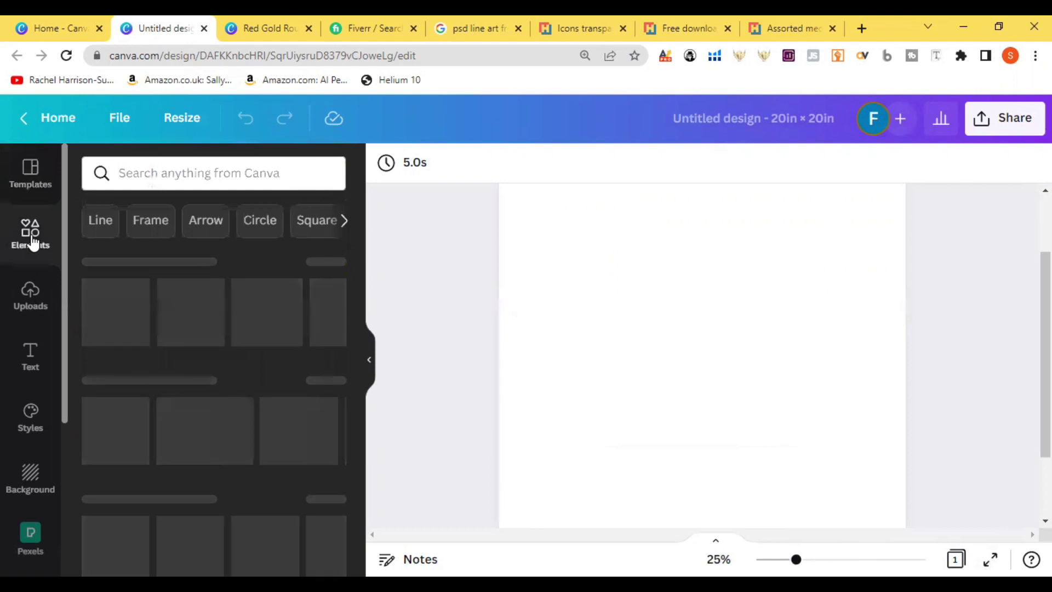
Switch to the Fiverr "line icon" results and examine the gigs' sample icons, titles and starting prices.
left_click(340, 30)
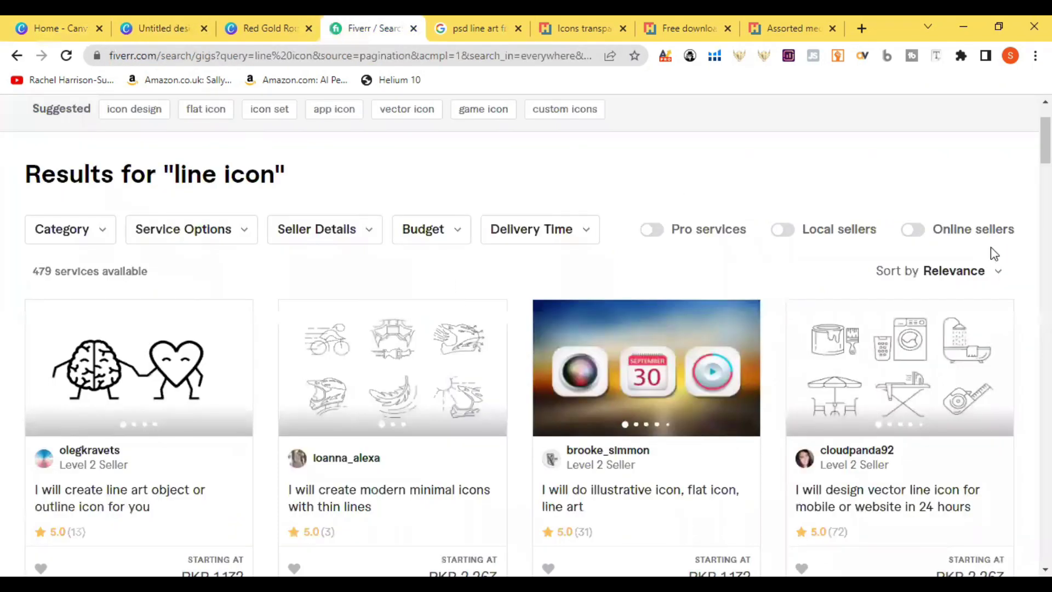
scroll(526, 335, "down", 8)
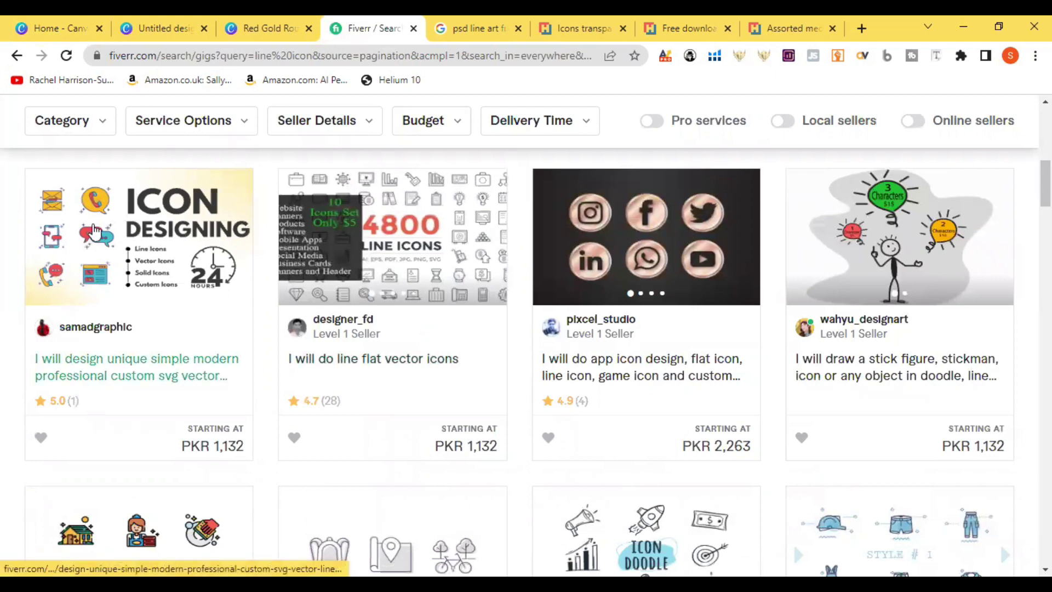
scroll(792, 300, "down", 4)
scroll(792, 300, "down", 2)
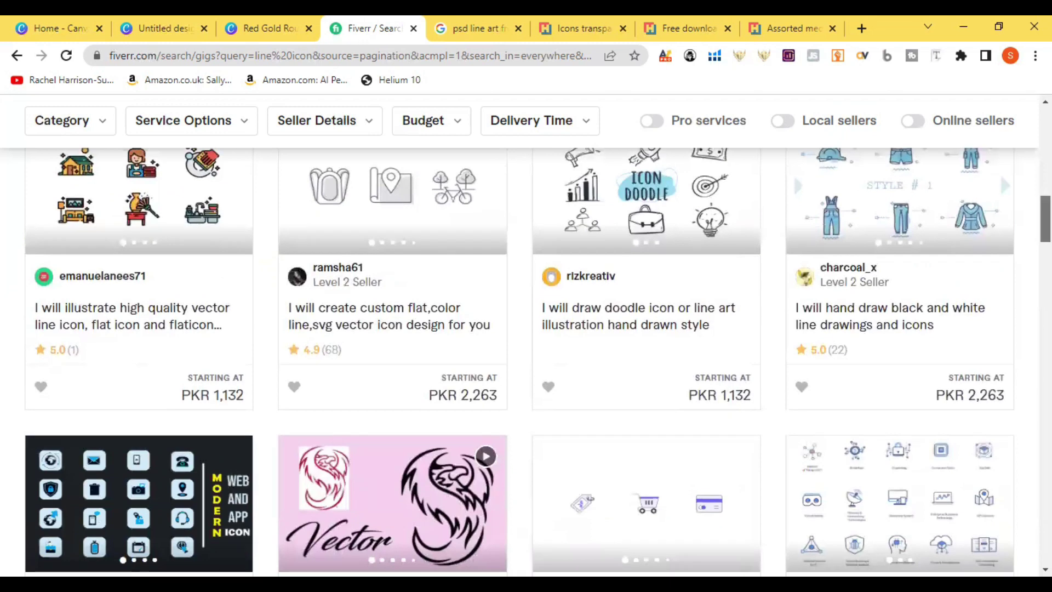
scroll(792, 300, "down", 6)
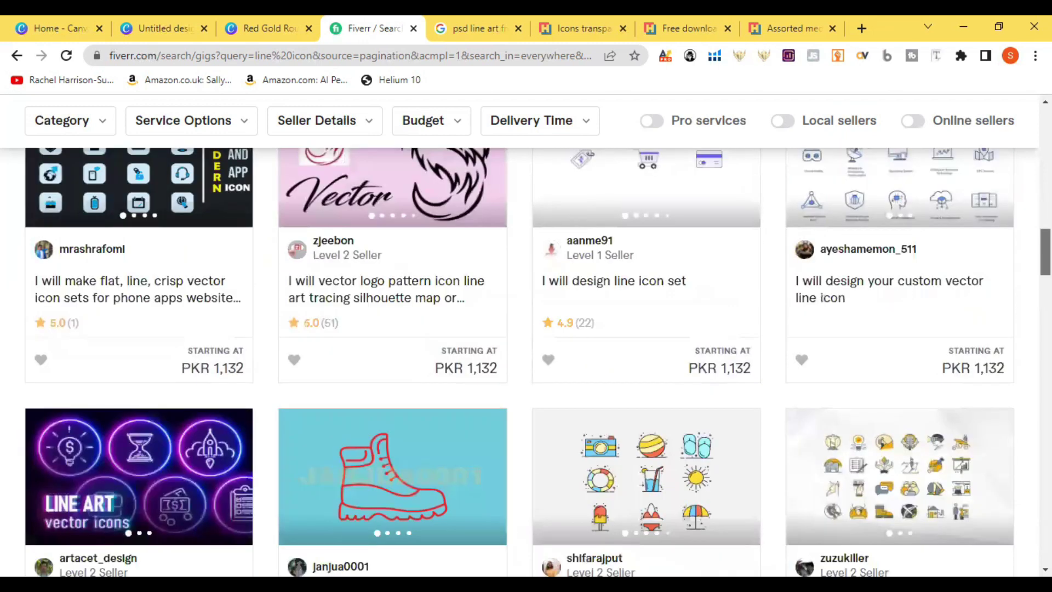
scroll(526, 361, "down", 4)
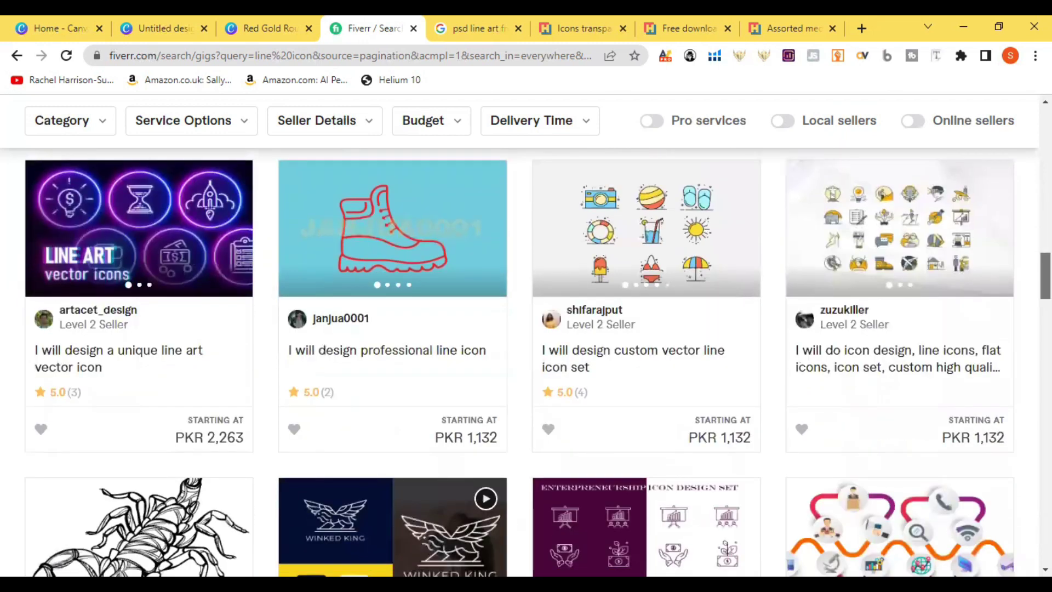
scroll(526, 362, "up", 15)
scroll(526, 361, "down", 14)
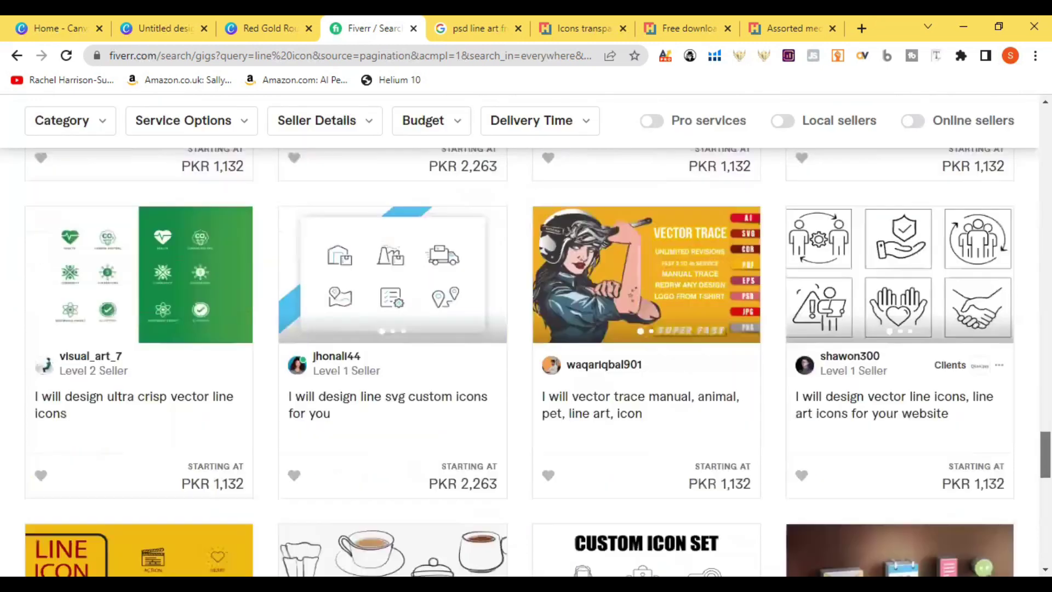
scroll(408, 436, "down", 9)
Open another page of the line icon results and view the sample images of the "I will design custom line icons" gig.
left_click(361, 336)
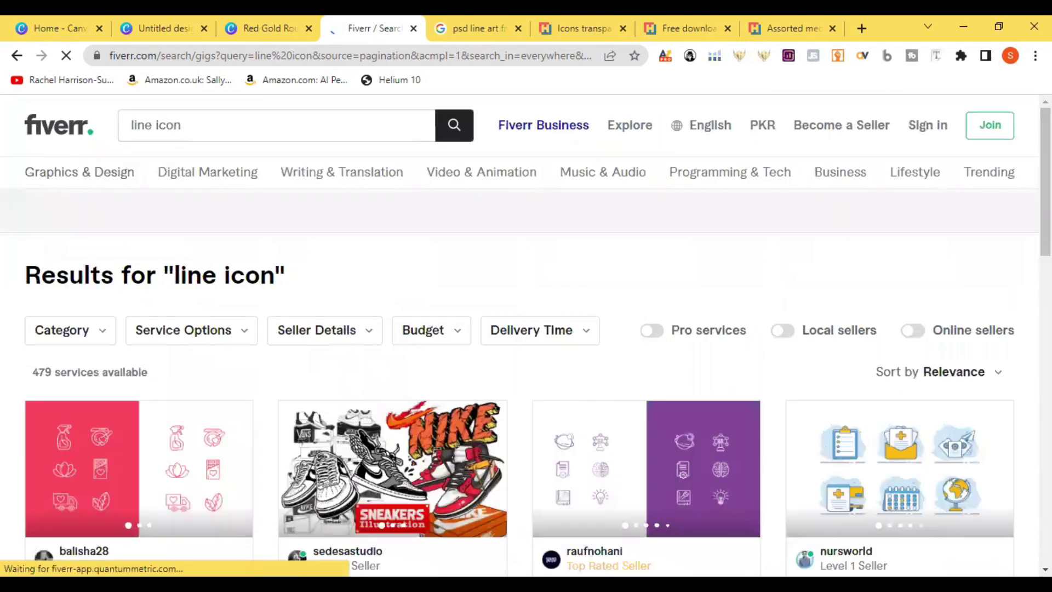
scroll(526, 334, "down", 10)
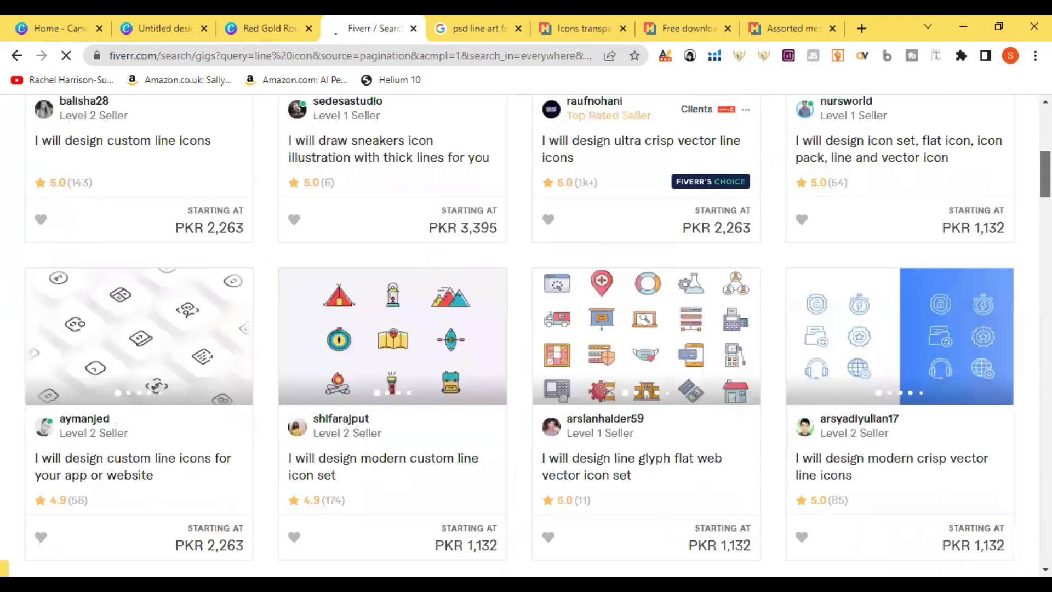
scroll(526, 334, "down", 4)
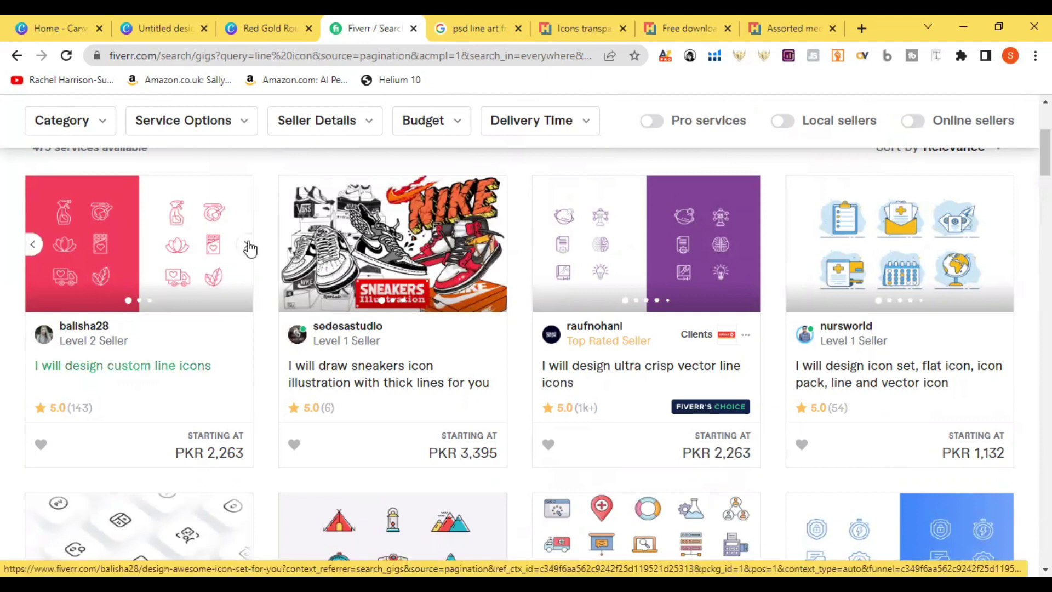
left_click(247, 251)
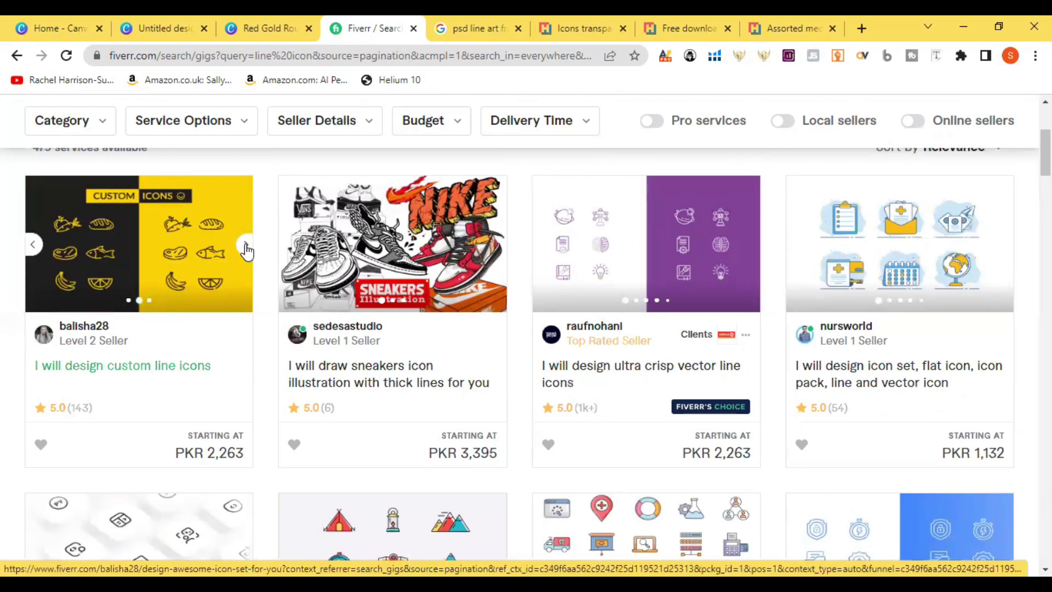
left_click(247, 251)
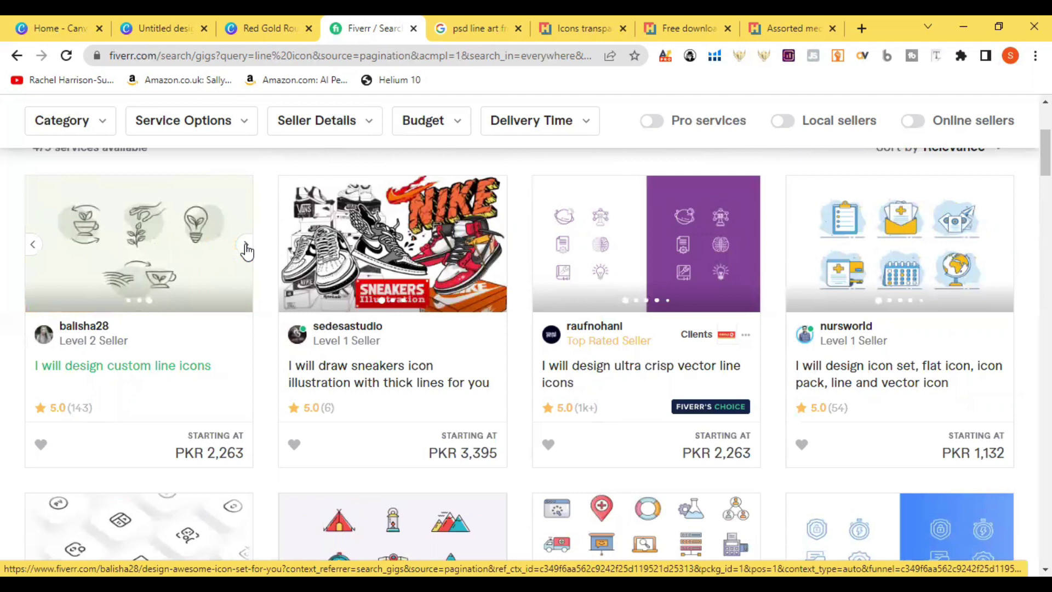
left_click(247, 251)
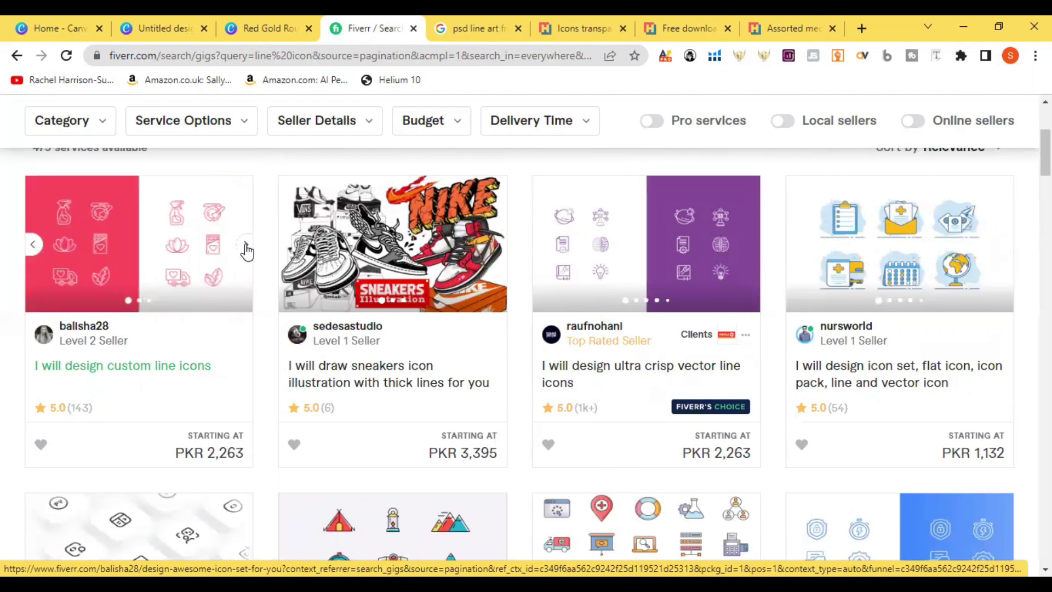
Open the "I will design custom line icons" gig in a new tab and examine its sample icons and Basic package.
right_click(99, 243)
left_click(112, 245)
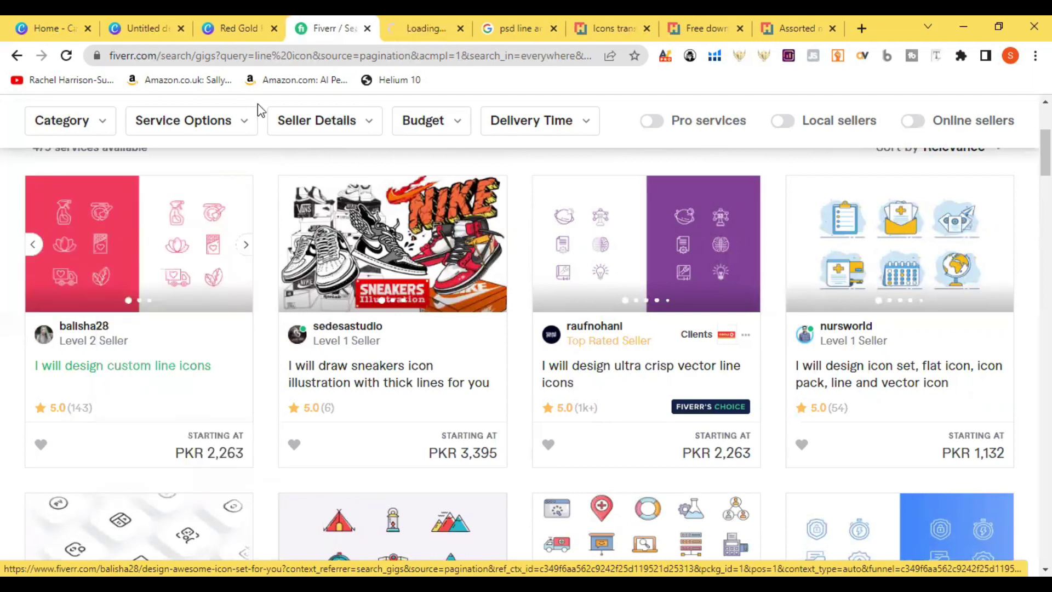
left_click(410, 19)
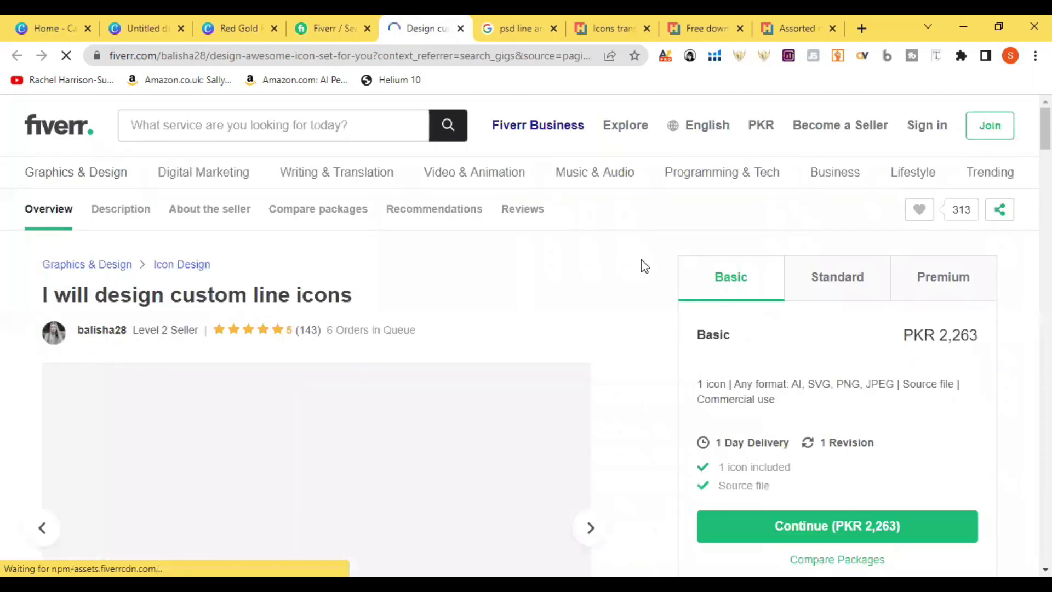
scroll(526, 329, "down", 5)
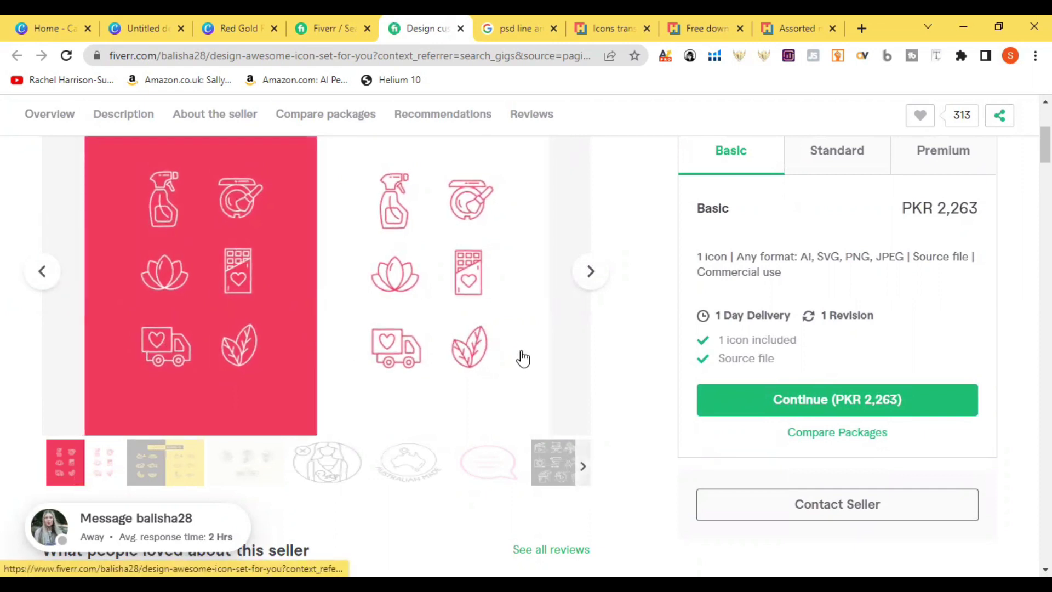
Return to the untitled 20 × 20 in Canva design and search the elements for "van".
left_click(131, 25)
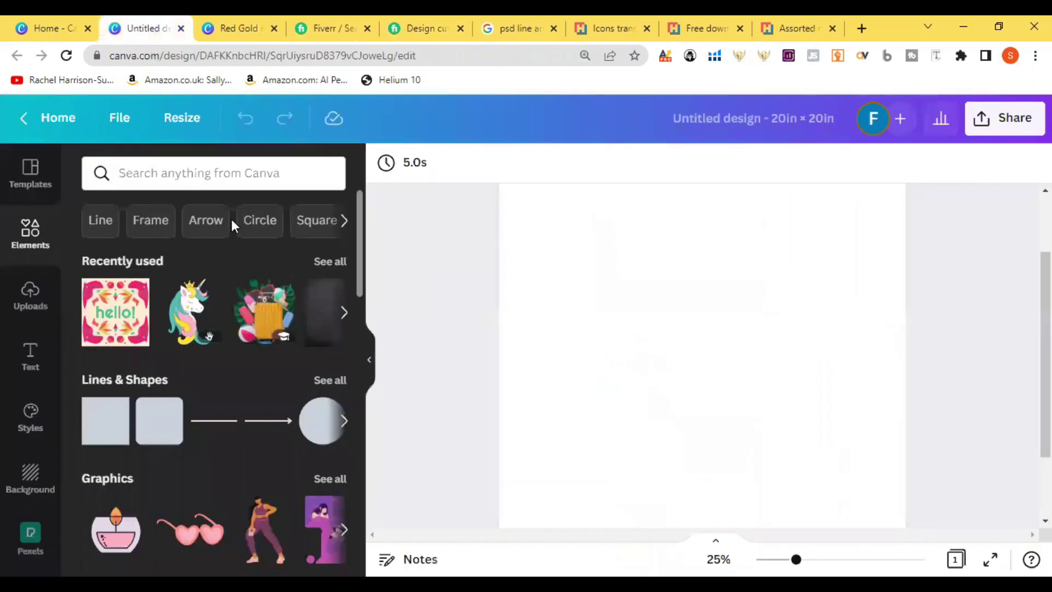
left_click(144, 169)
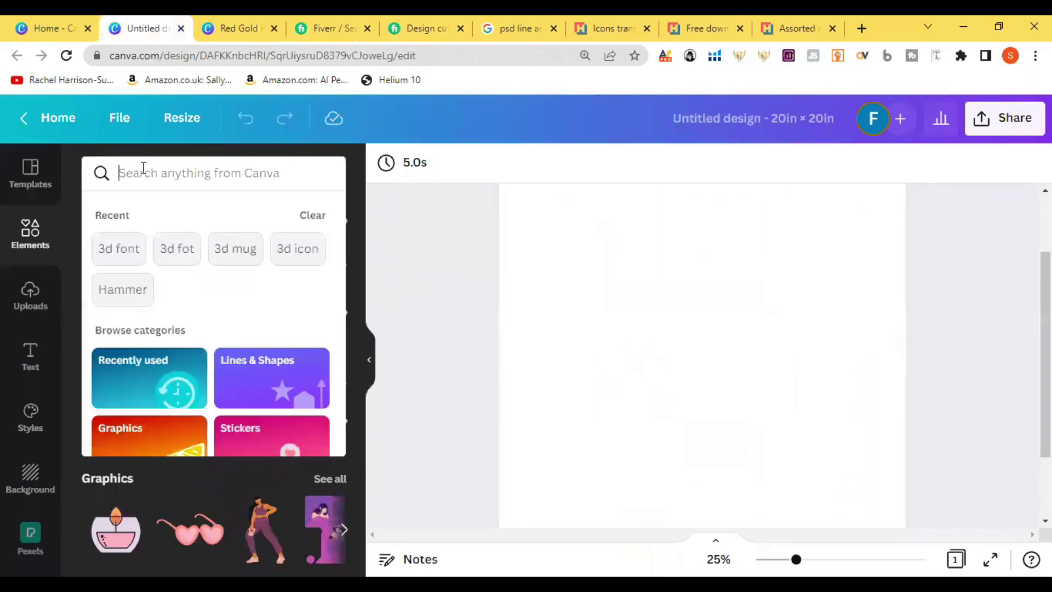
type("van")
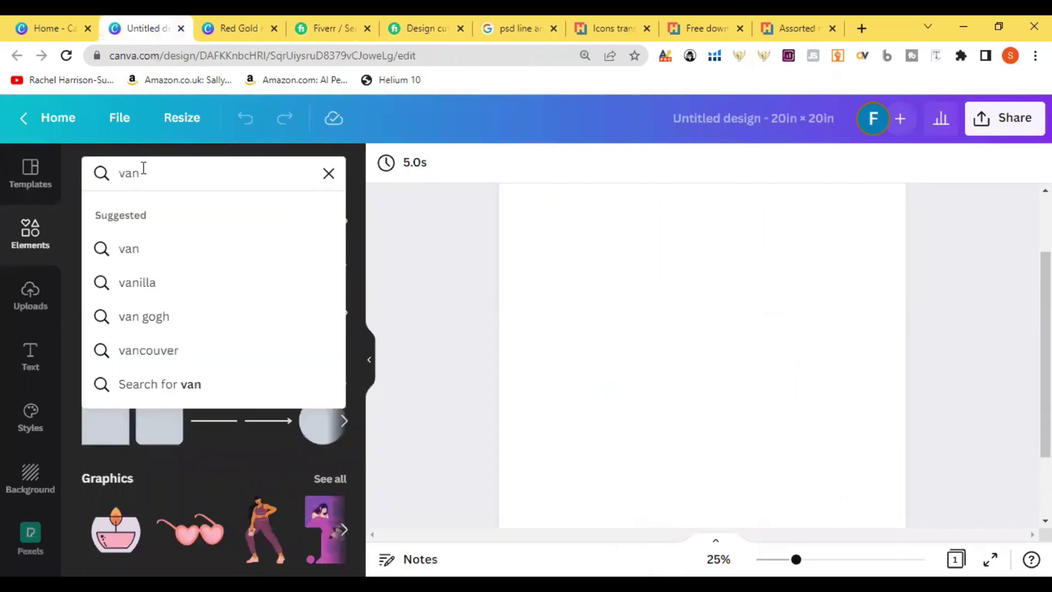
key("Return")
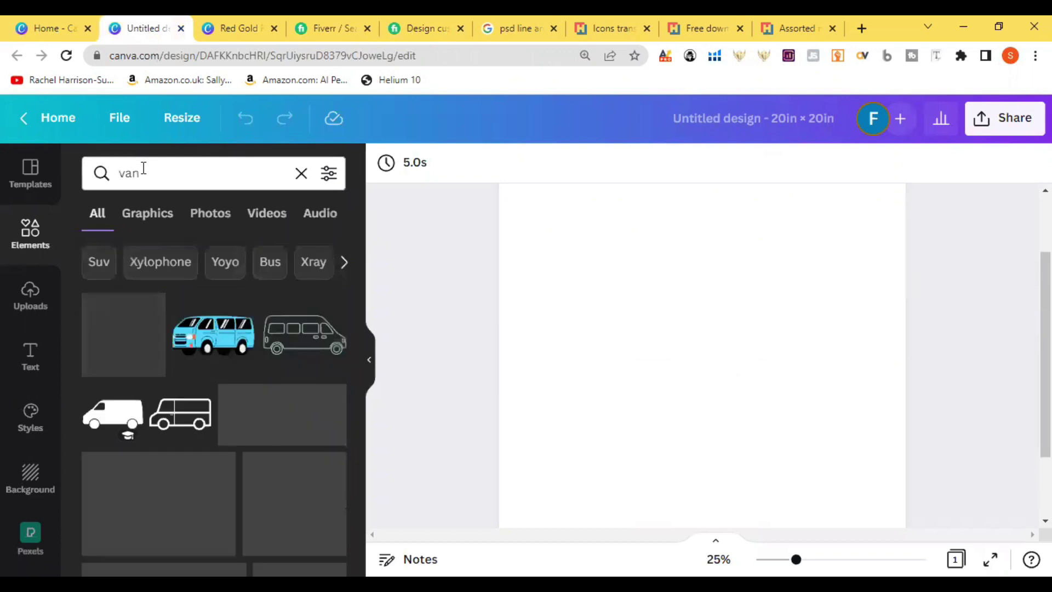
Add the black outline van graphic from the results to the page and enlarge it to nearly the page's full width.
left_click_drag(359, 241, 358, 453)
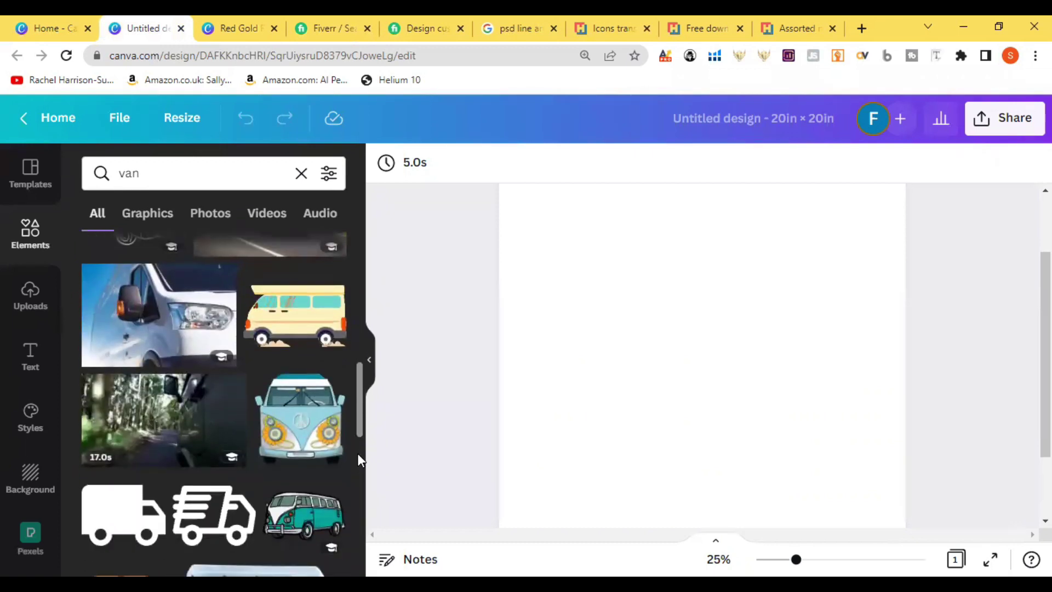
left_click_drag(361, 403, 379, 239)
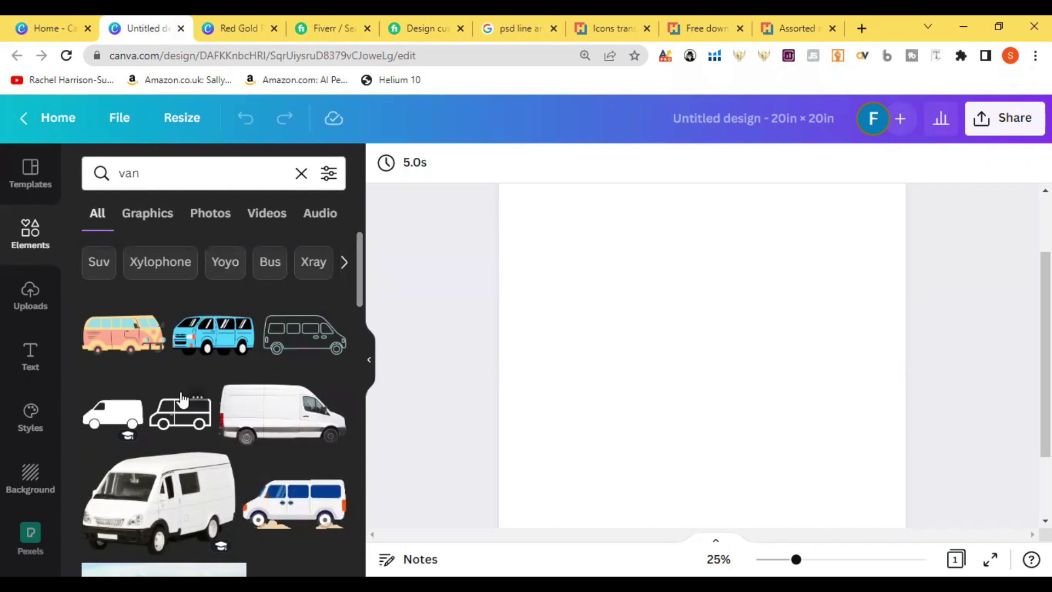
left_click(180, 413)
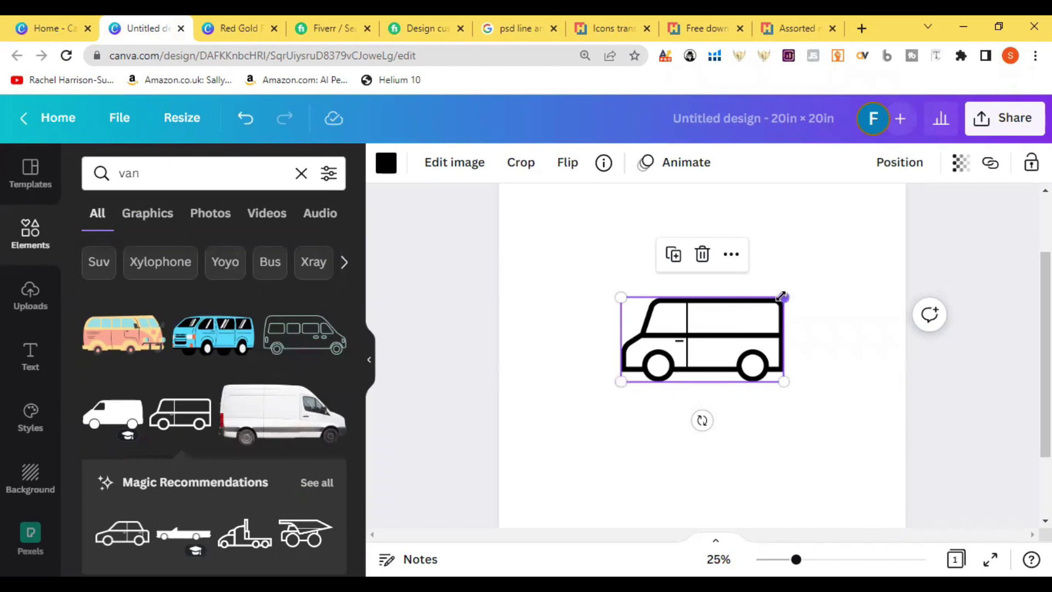
left_click_drag(782, 297, 873, 222)
left_click(470, 337)
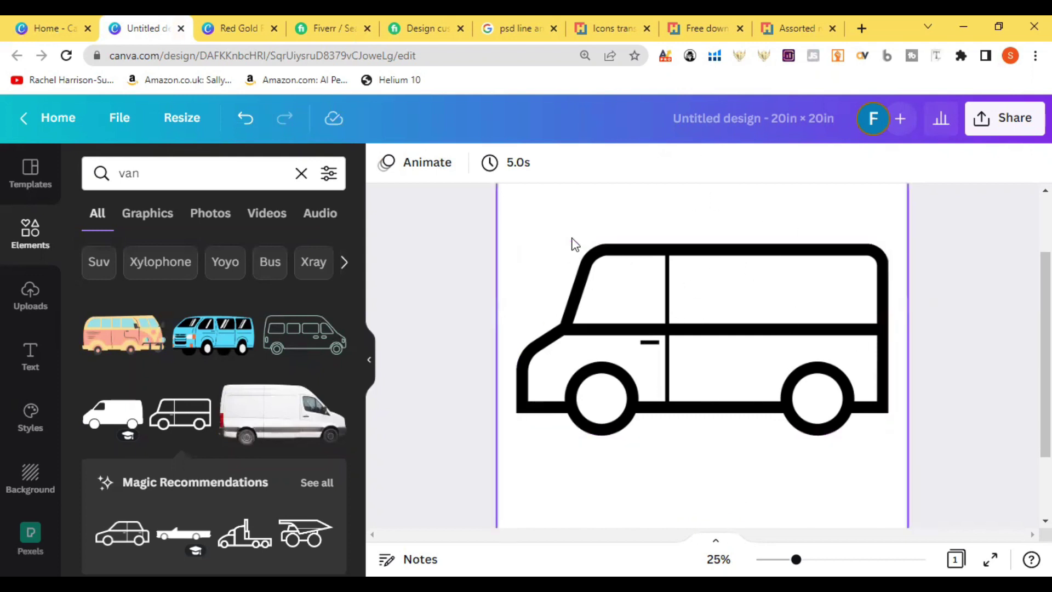
left_click(614, 294)
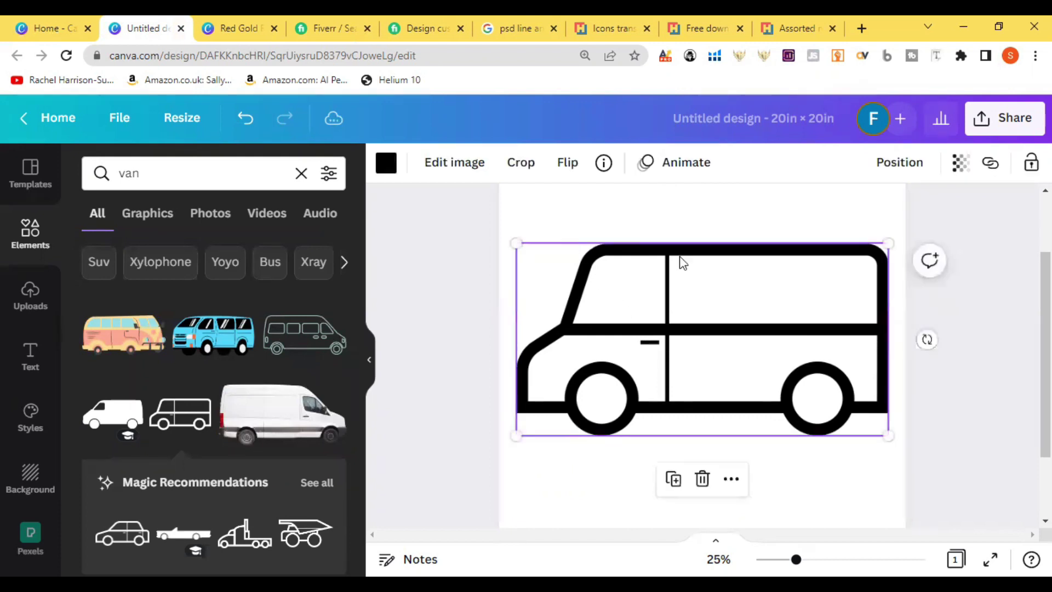
left_click(898, 161)
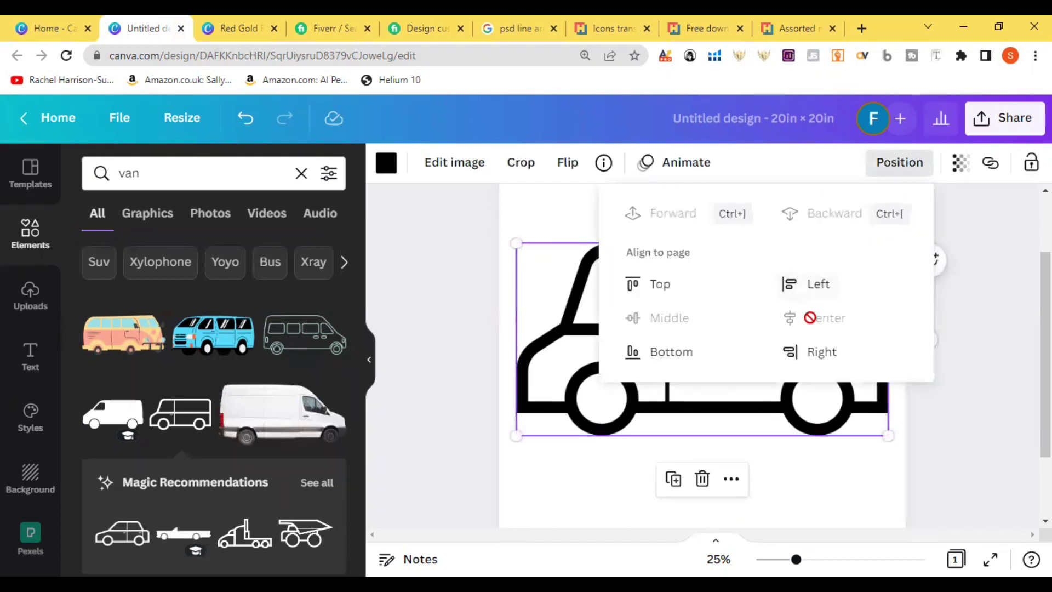
left_click(460, 263)
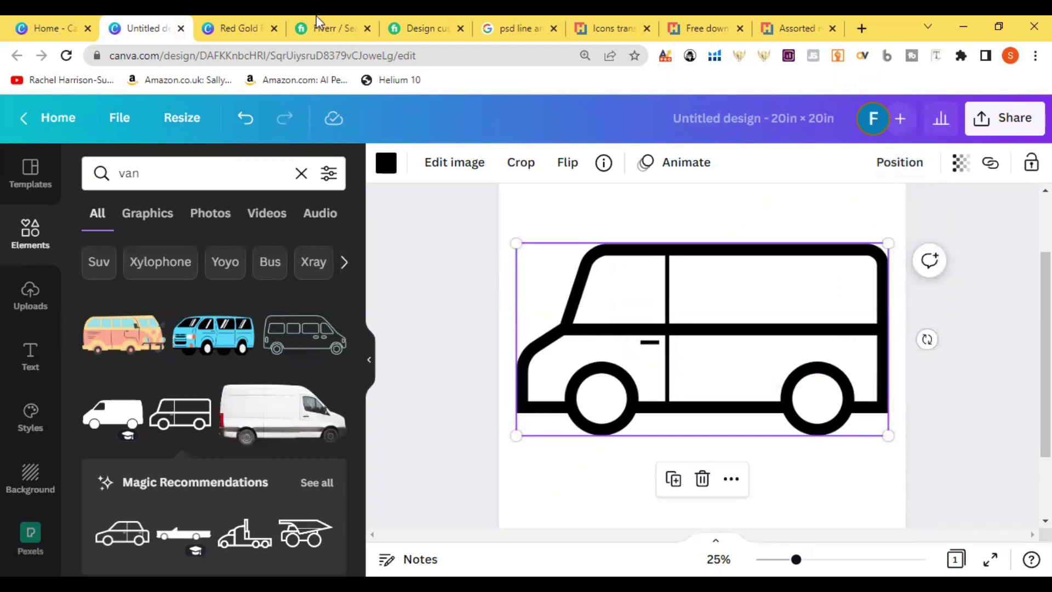
Examine the truck icon with a heart in the custom line icons gig on Fiverr and return to the Canva design.
left_click(329, 28)
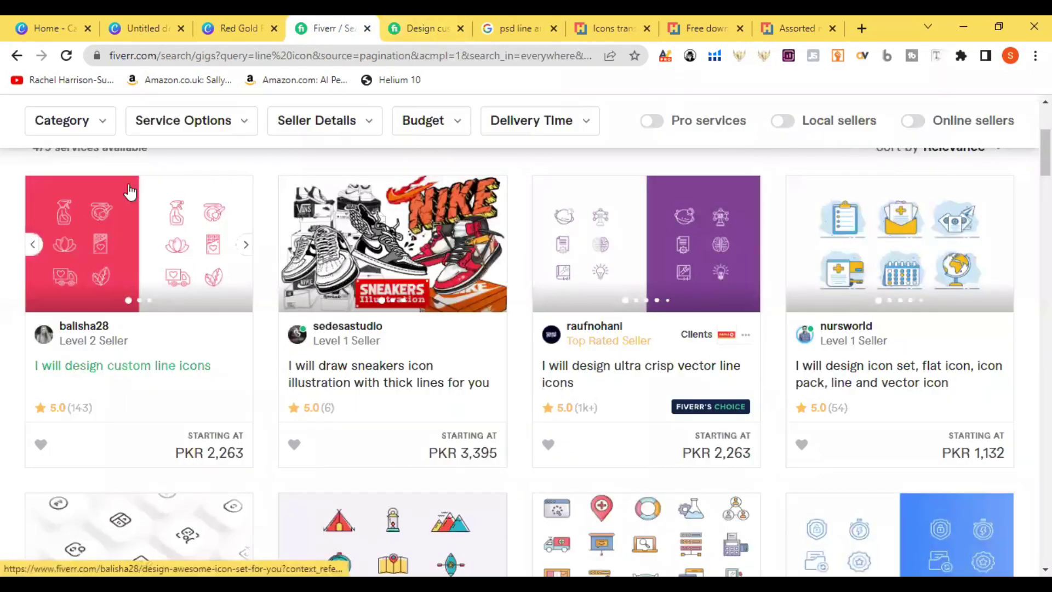
left_click(405, 22)
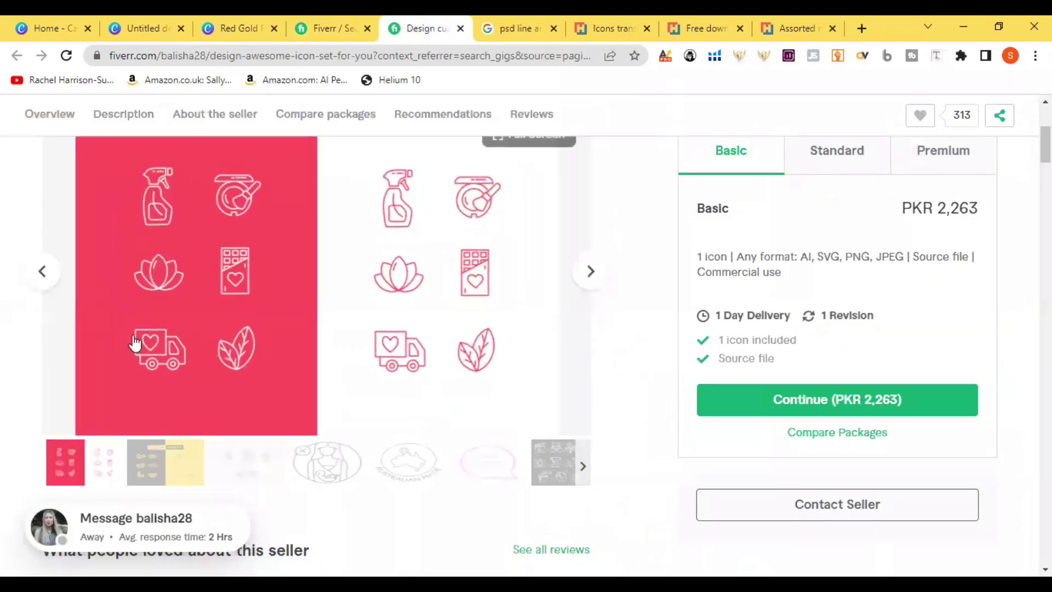
left_click(132, 25)
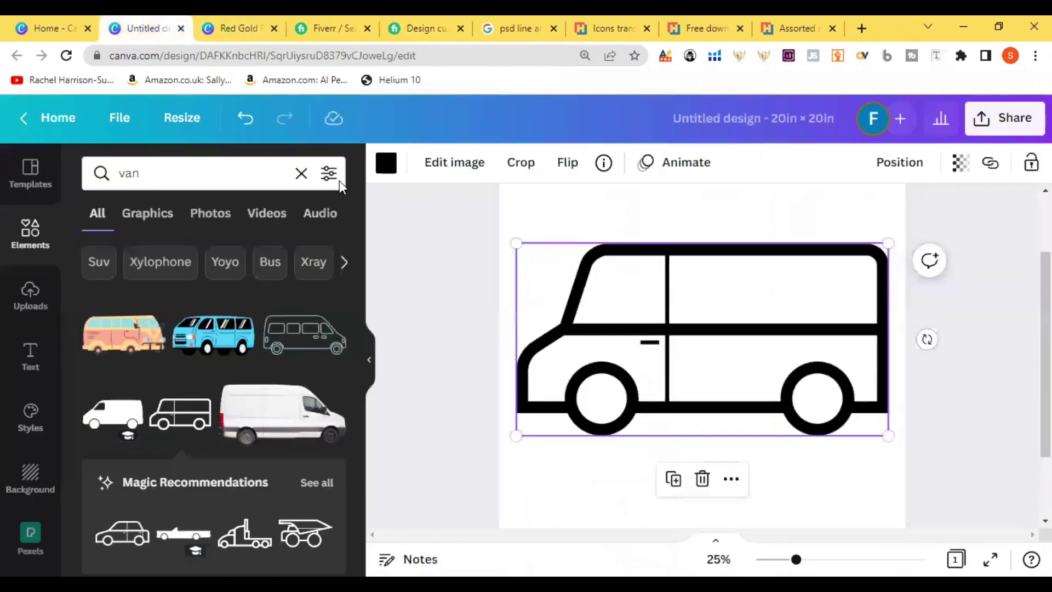
Search the elements for "heart" and browse the results for a simple heart outline.
left_click(299, 173)
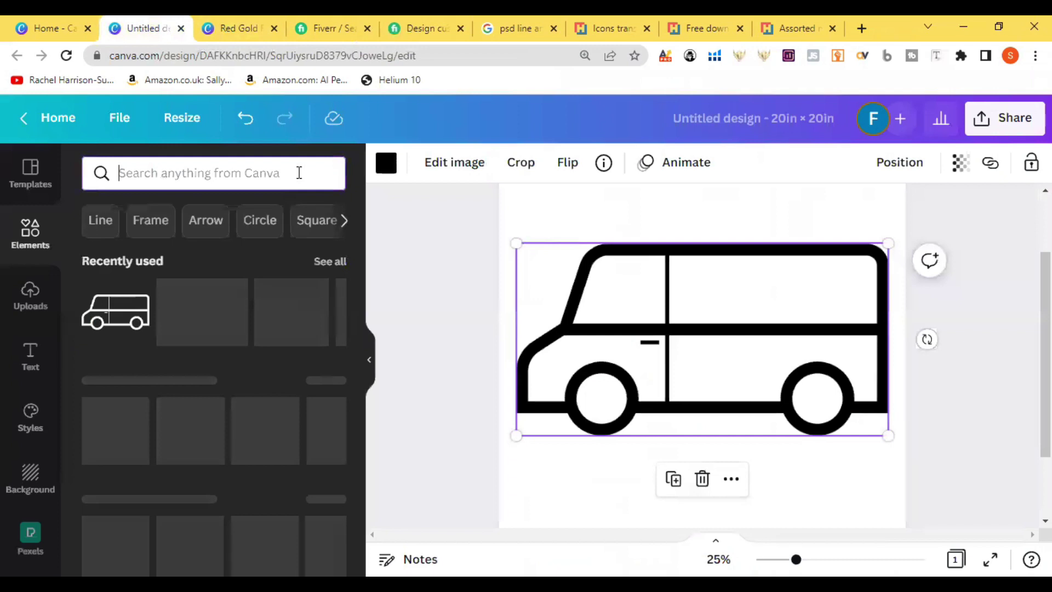
type("h")
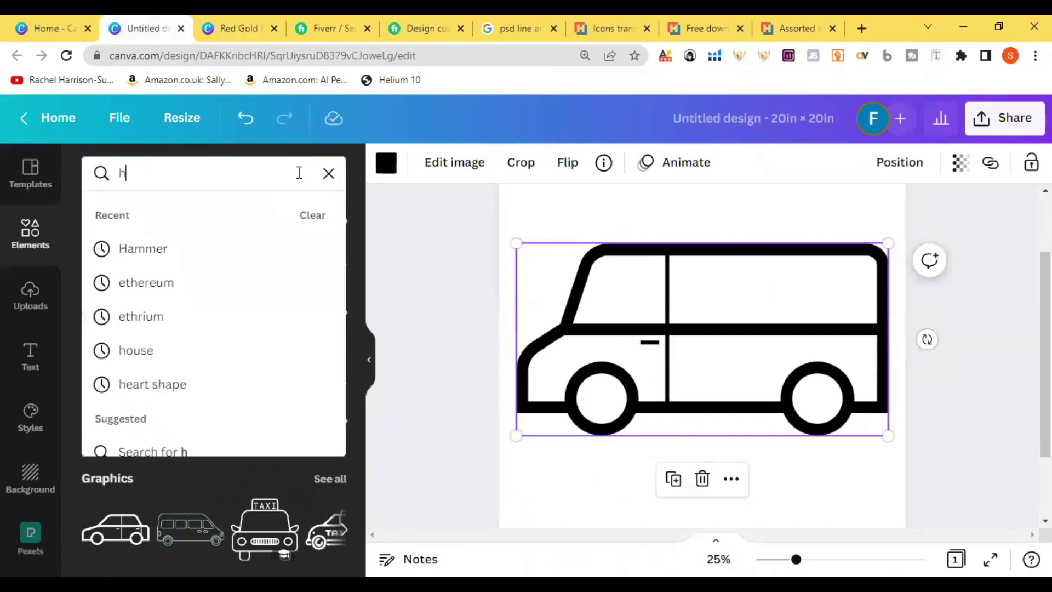
type("eart")
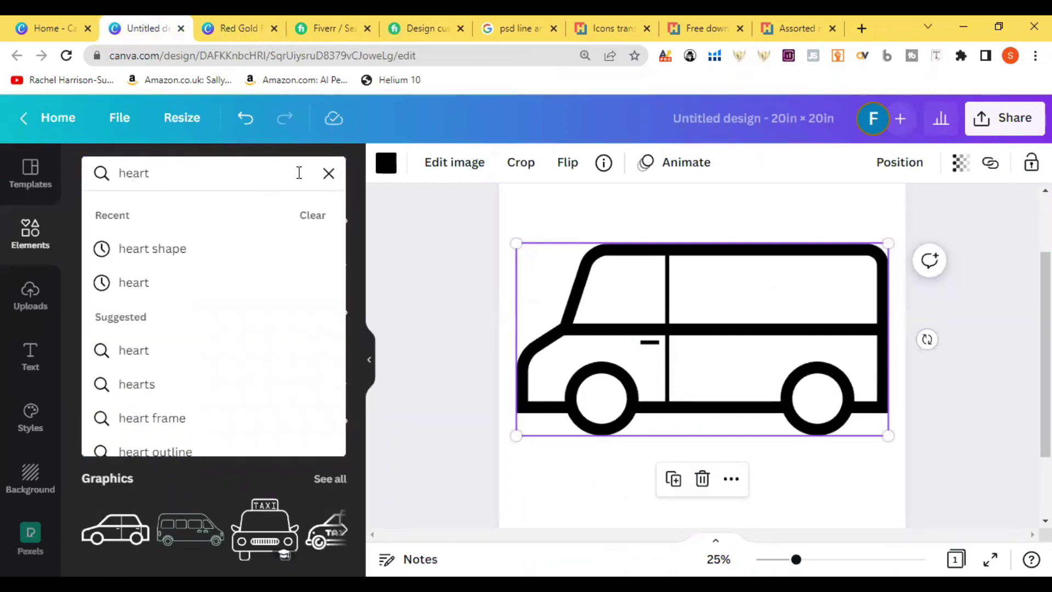
key("Return")
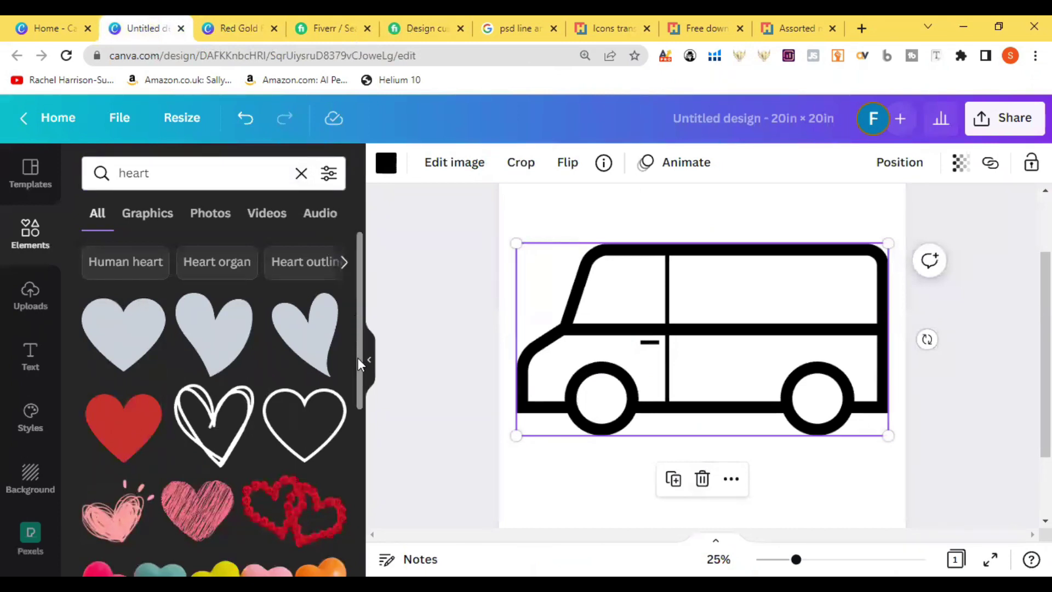
left_click_drag(357, 357, 350, 527)
left_click_drag(363, 355, 347, 543)
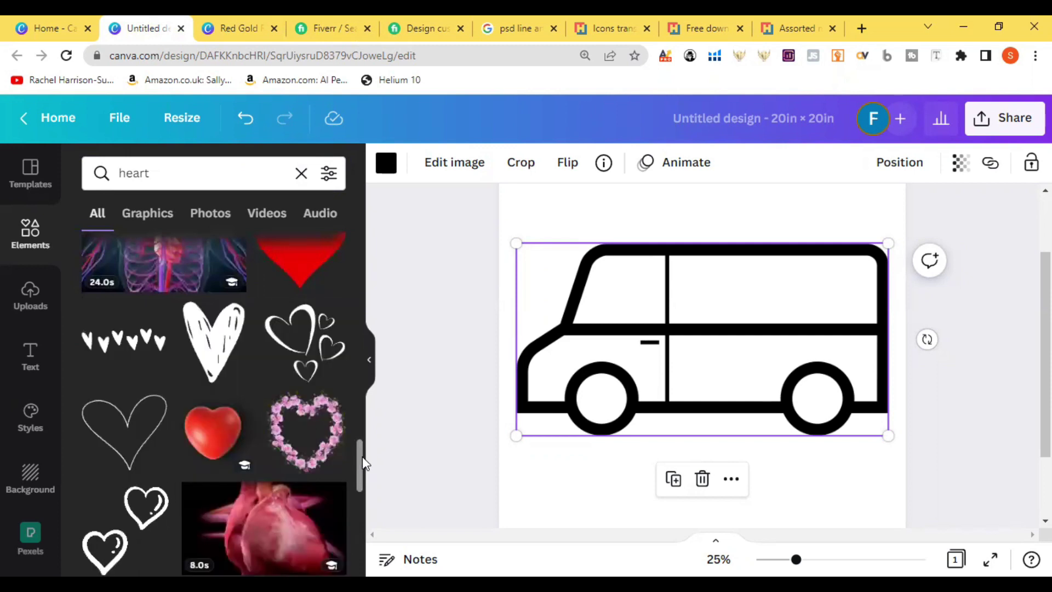
left_click_drag(361, 459, 356, 543)
left_click_drag(360, 493, 359, 575)
scroll(214, 405, "down", 10)
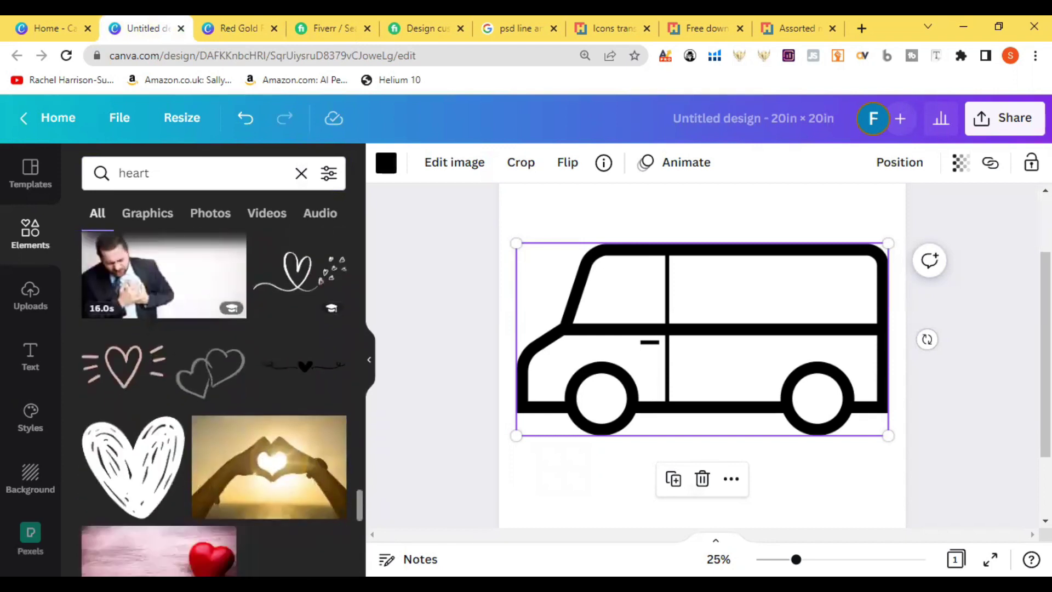
left_click_drag(359, 526, 359, 250)
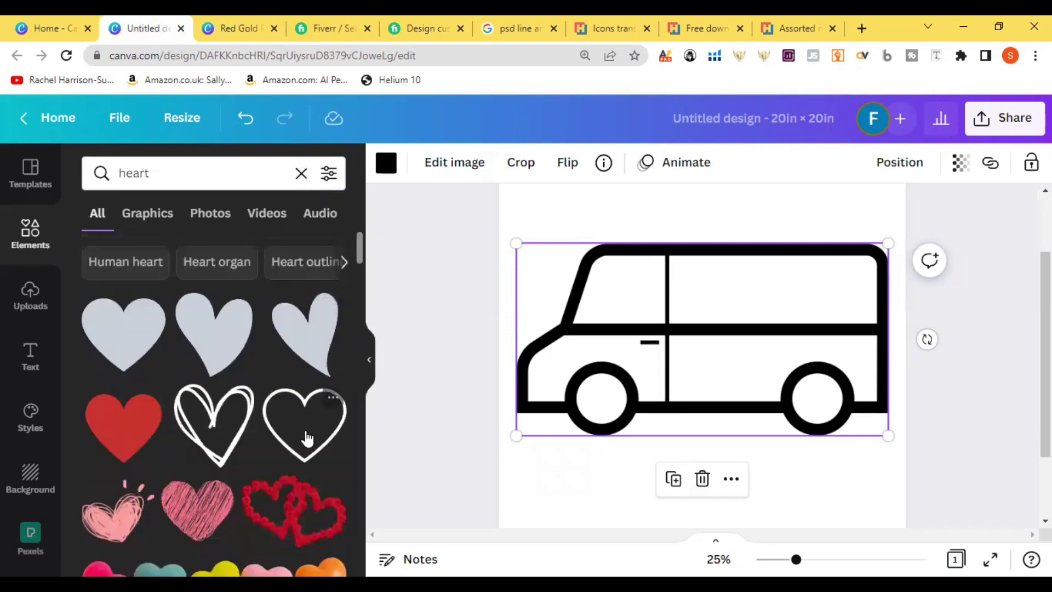
Add the plain white heart outline to the page, shrink it and place it on the van's lower body between the wheels.
left_click(306, 436)
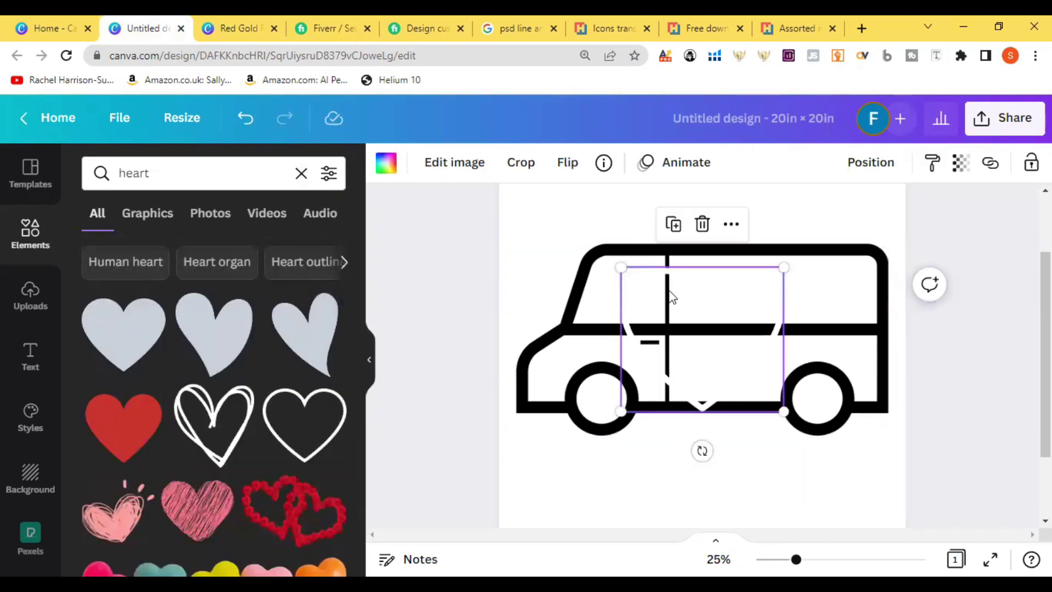
left_click_drag(621, 409, 693, 362)
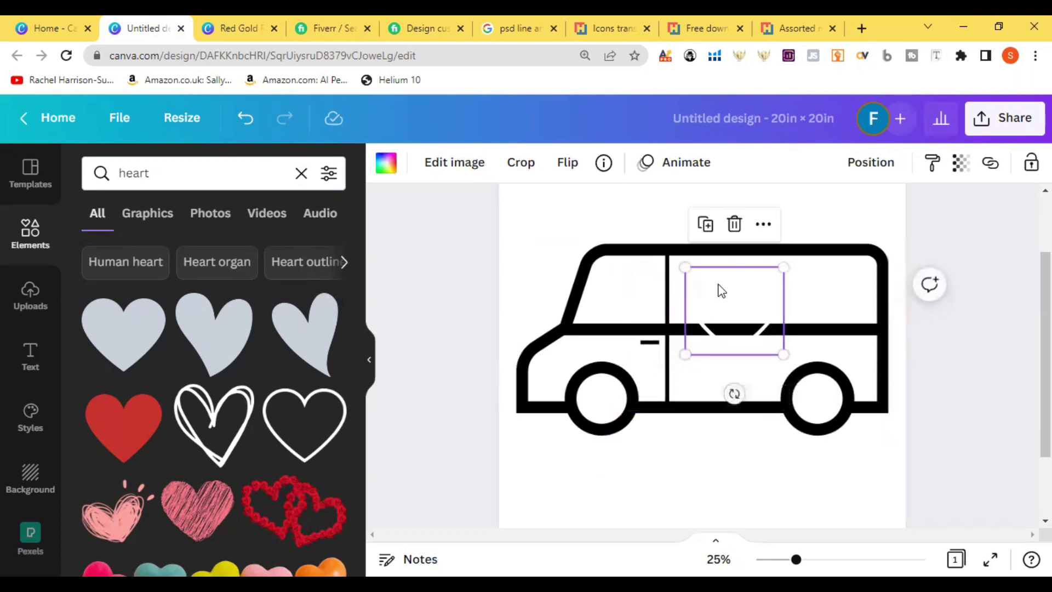
left_click_drag(709, 335, 706, 383)
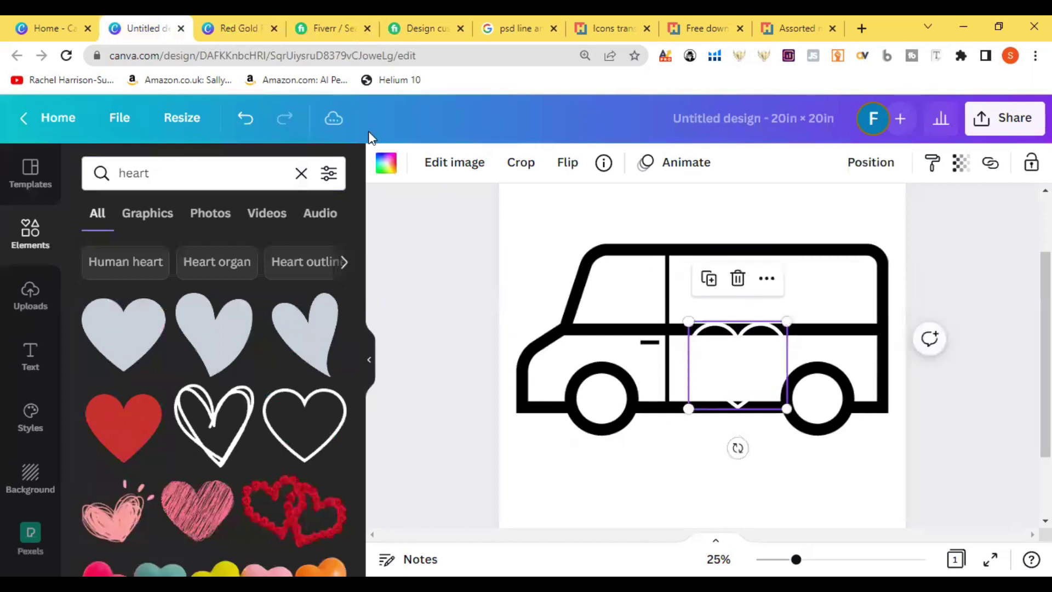
Recolor the heart outline black and shrink it to fit inside the van's lower body panel.
left_click(455, 166)
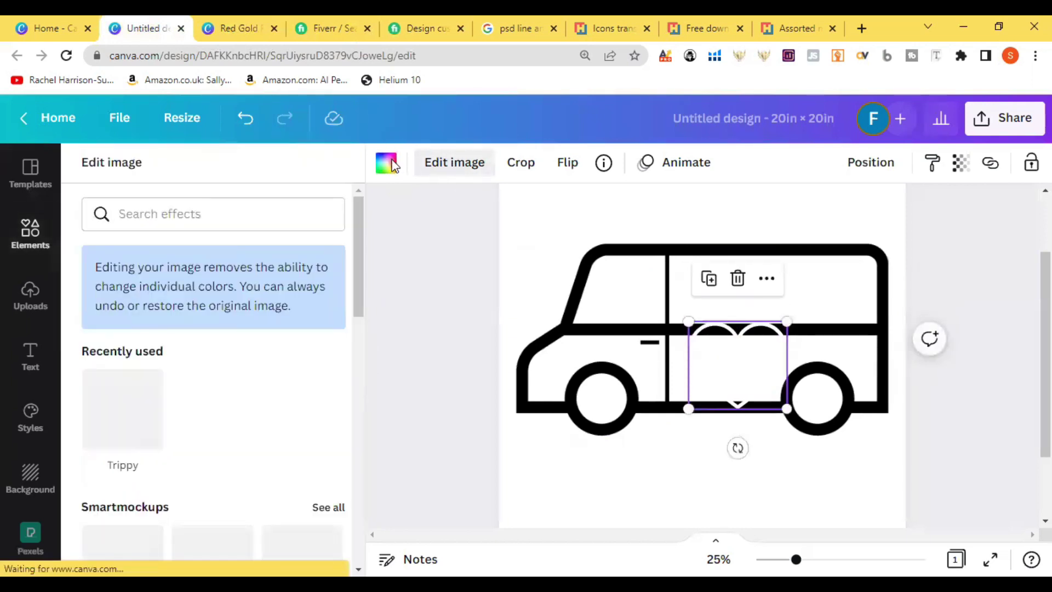
left_click(387, 163)
left_click(143, 261)
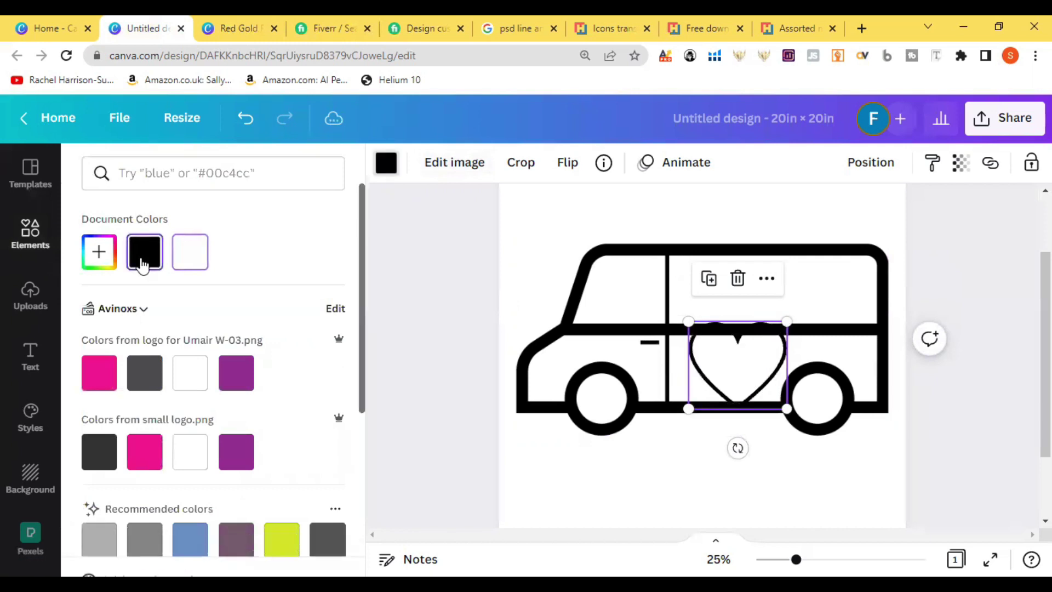
left_click_drag(689, 408, 719, 391)
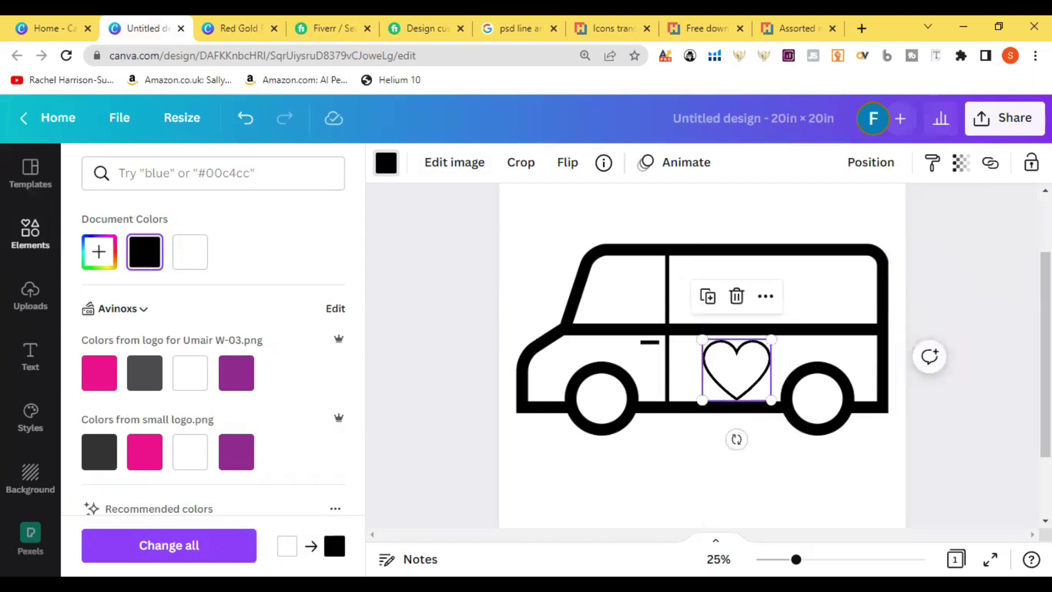
Check the heart's placement on the Fiverr gig's truck icon and move the heart in the Canva design into the van's upper rear panel.
left_click(323, 25)
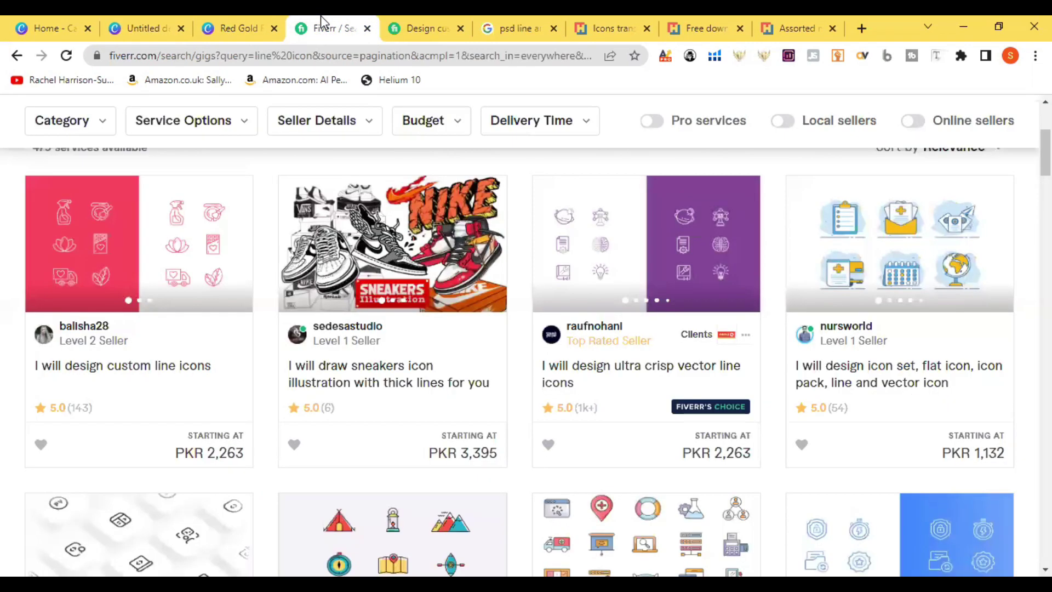
left_click(396, 22)
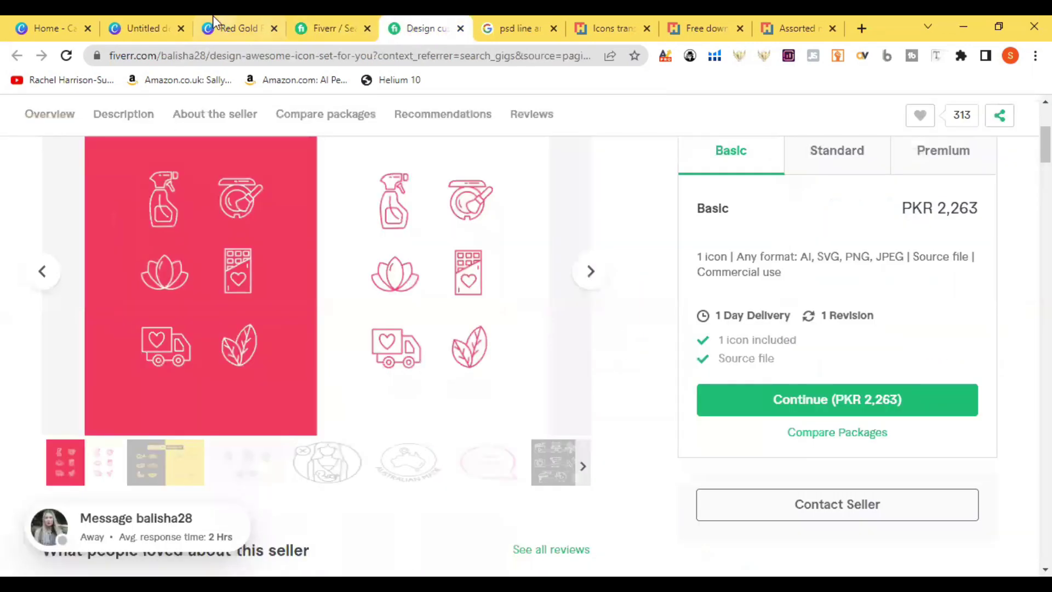
left_click(147, 22)
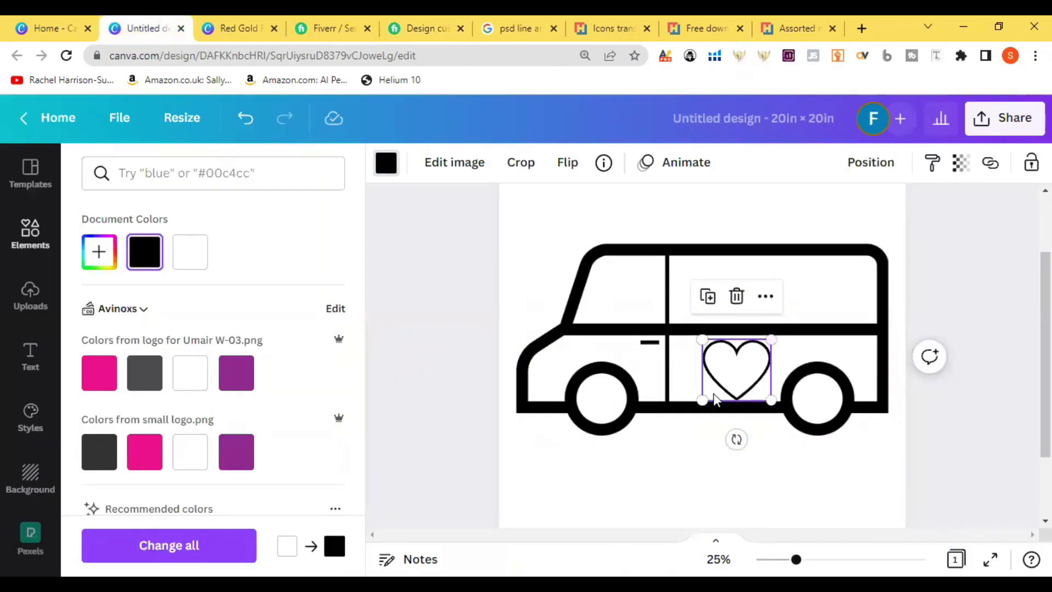
left_click_drag(763, 371, 796, 291)
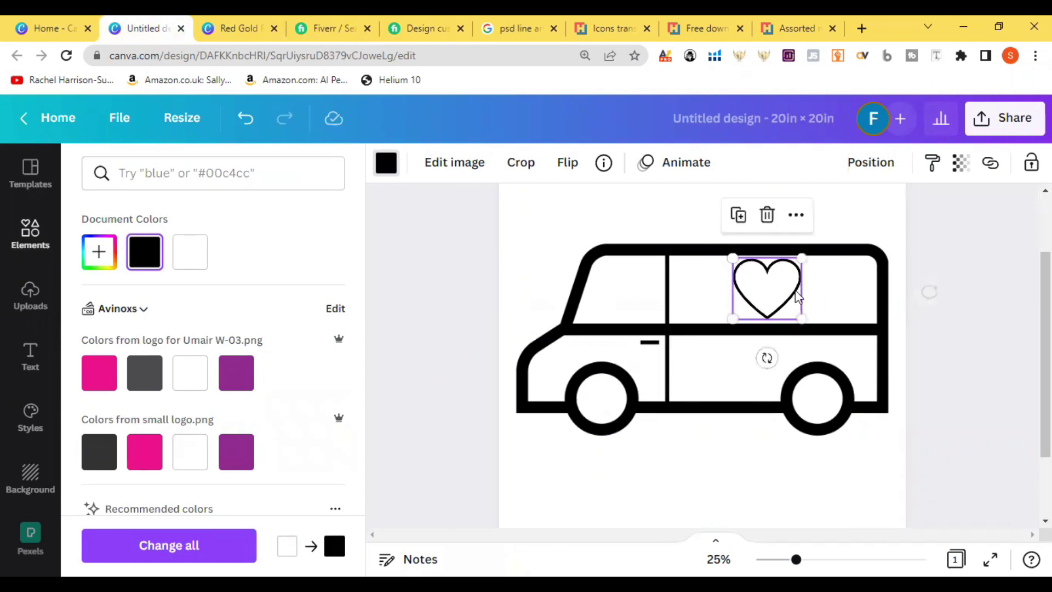
Add a new blank page below the van page.
left_click(983, 306)
left_click_drag(1046, 307, 1045, 365)
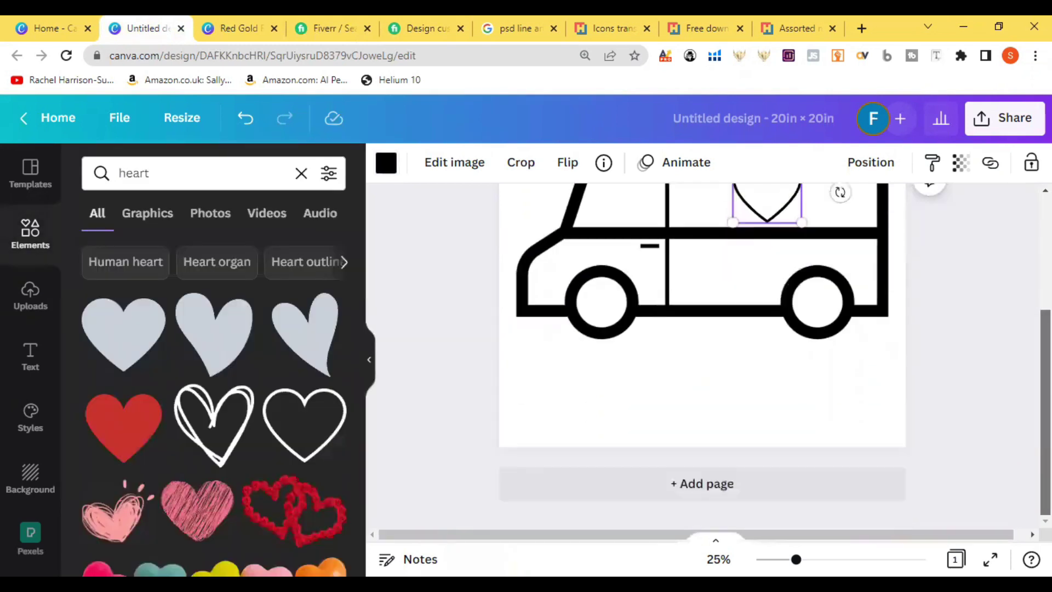
left_click(718, 493)
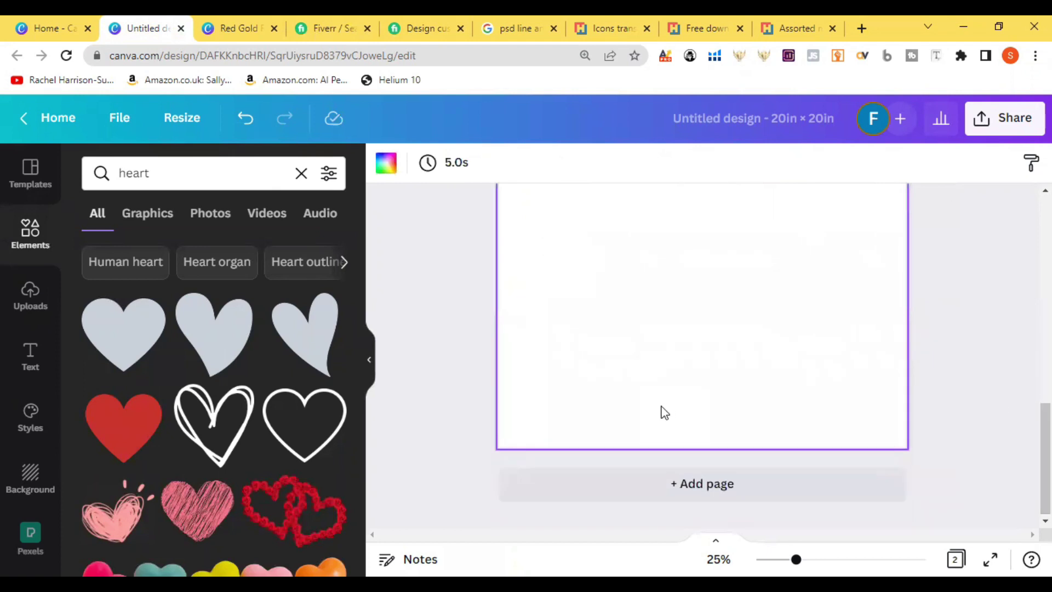
Search the elements for "leaves" and look through the results for a line-style leaf.
left_click(300, 174)
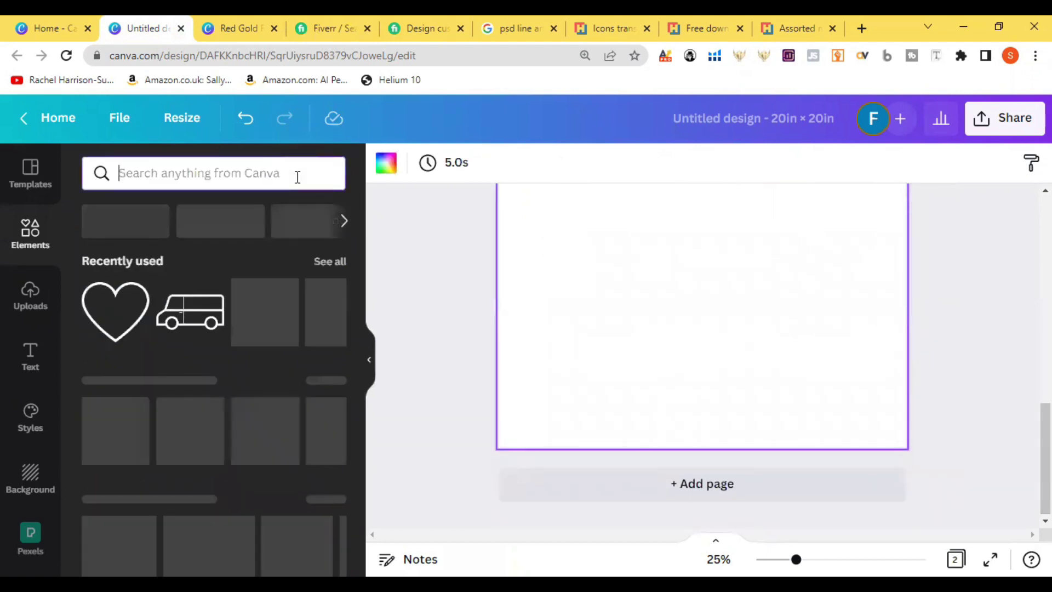
left_click(296, 175)
type("leaves")
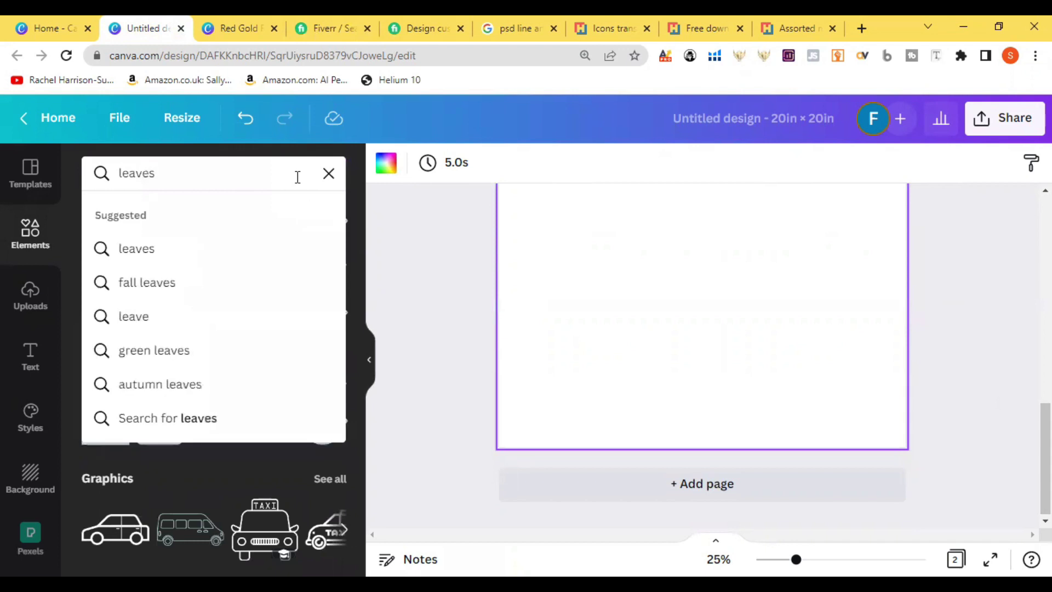
key("Return")
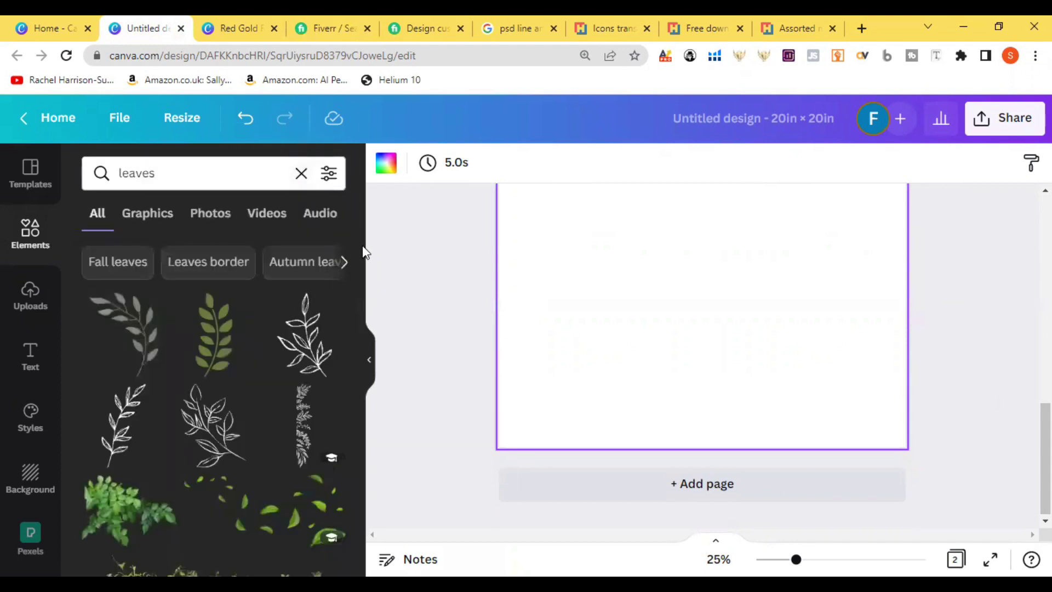
left_click_drag(360, 252, 357, 452)
left_click_drag(360, 390, 366, 487)
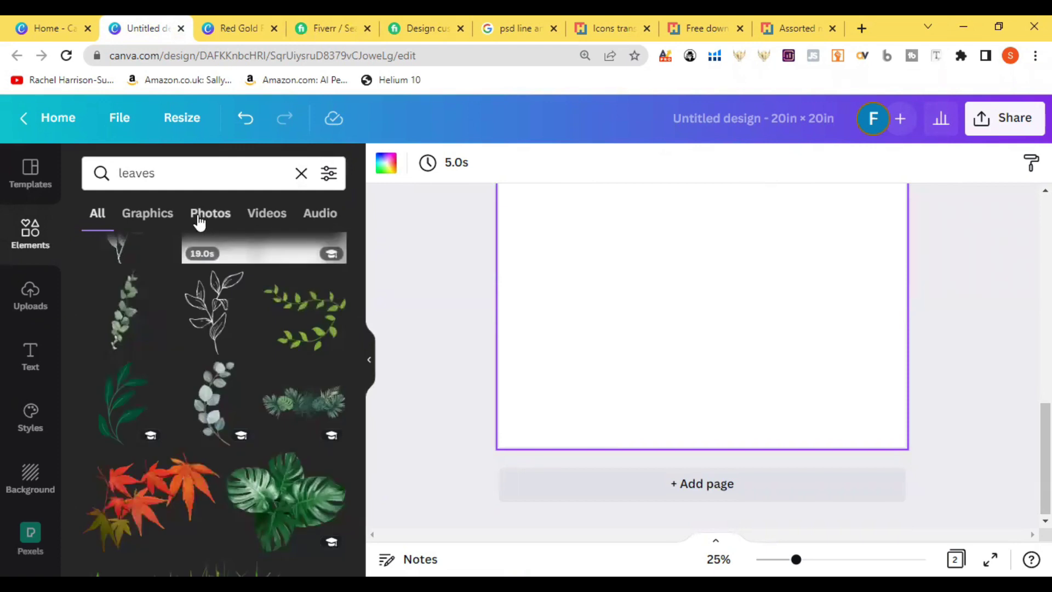
Change the elements search term to "leaf" and run the search.
left_click(173, 179)
key("BackSpace")
key("BackSpace")
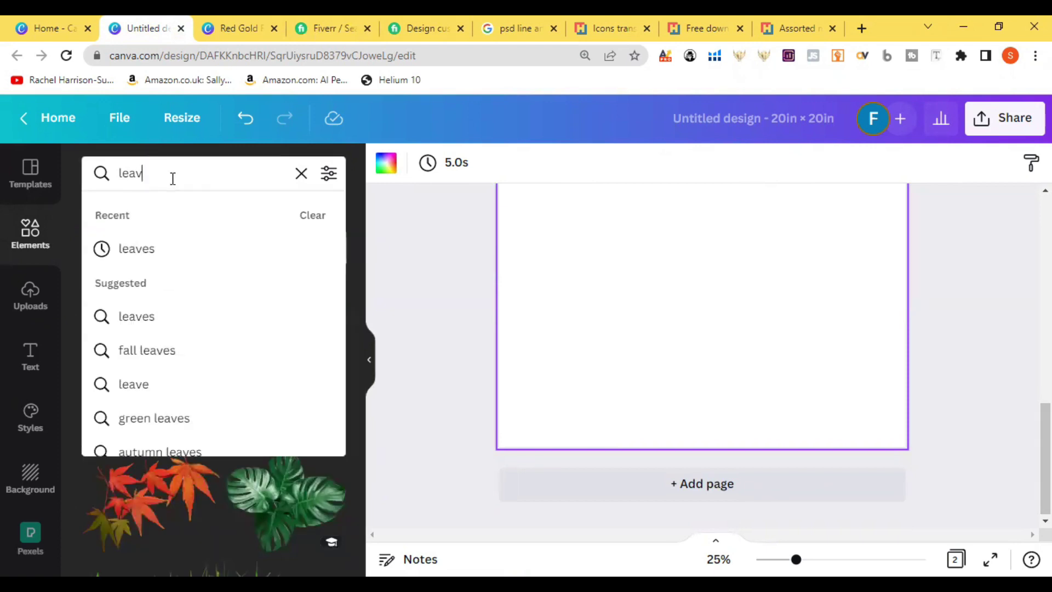
key("BackSpace")
type("f")
key("Return")
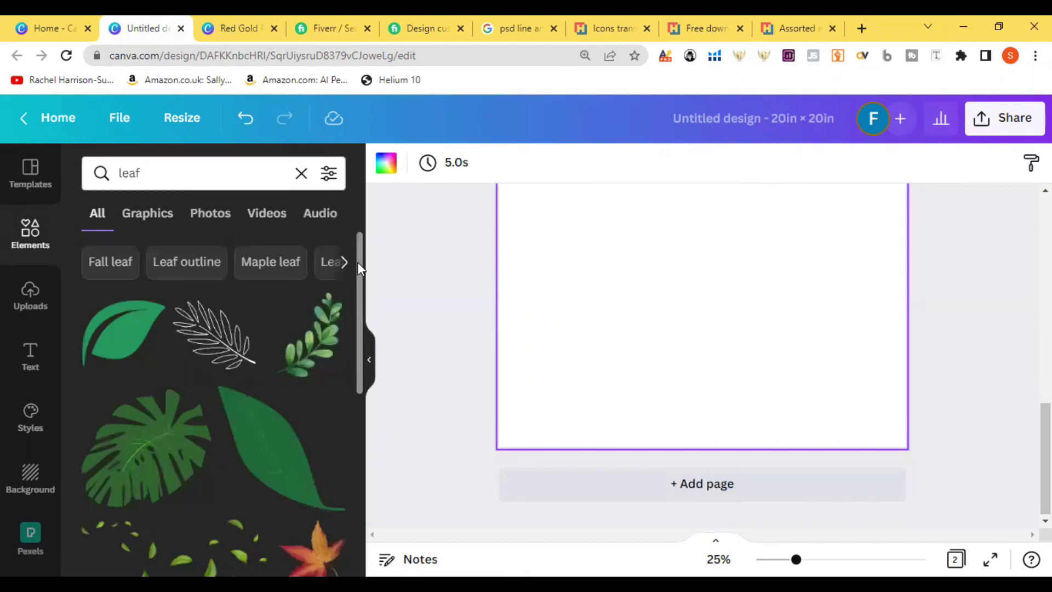
Find the simple single-leaf outline graphic with a center vein in the results and add it to the blank second page.
scroll(357, 262, "down", 5)
left_click_drag(361, 410, 360, 461)
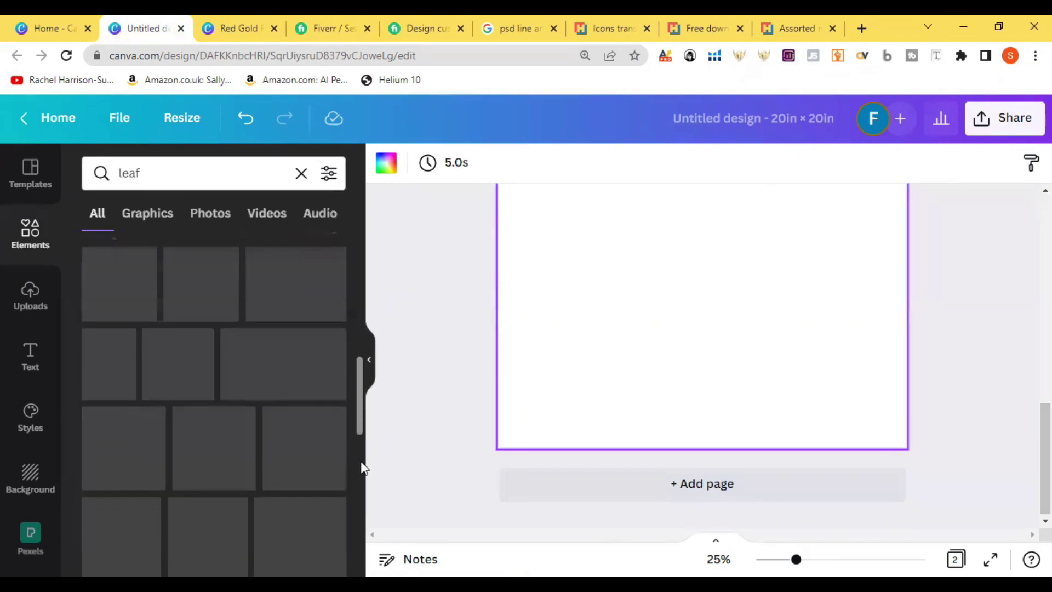
left_click_drag(361, 419, 370, 477)
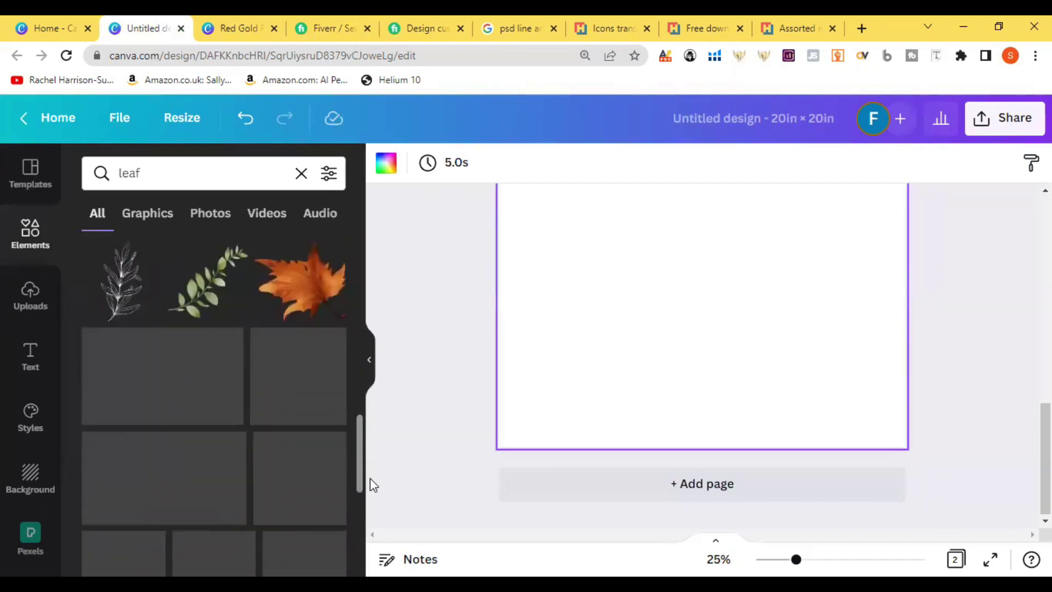
scroll(360, 456, "down", 1)
scroll(360, 461, "down", 2)
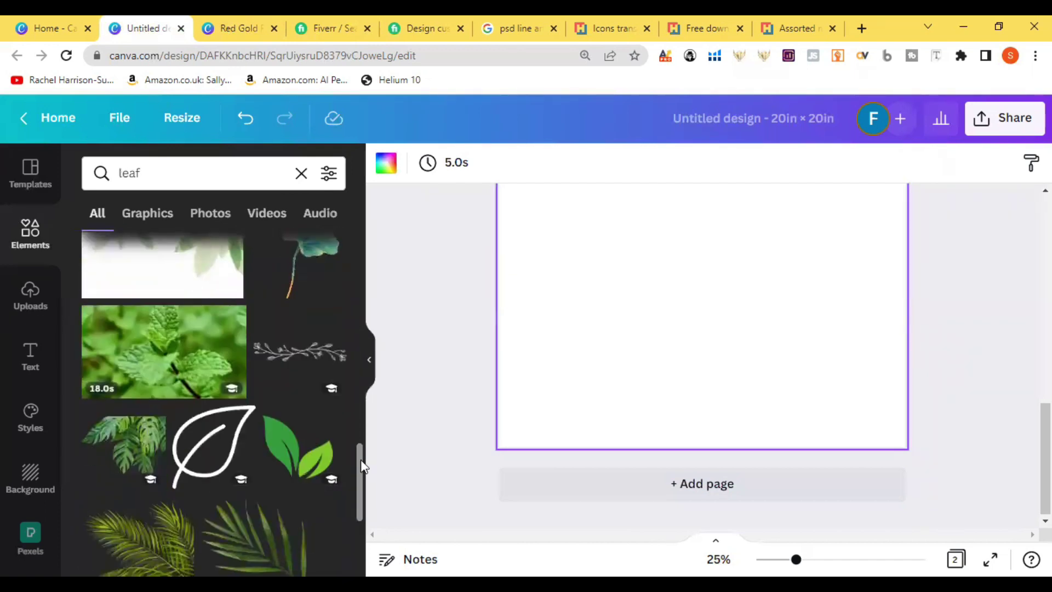
left_click(188, 479)
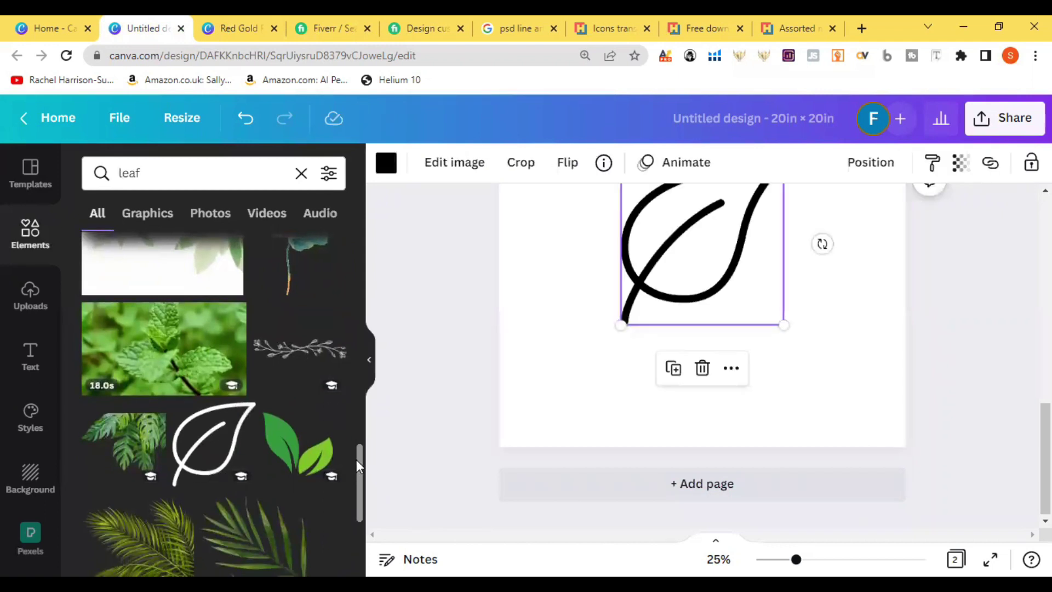
Look through the "leaf" results for a second line-style leaf and switch the search to the suggested term "Leaf outline".
left_click_drag(357, 460, 360, 522)
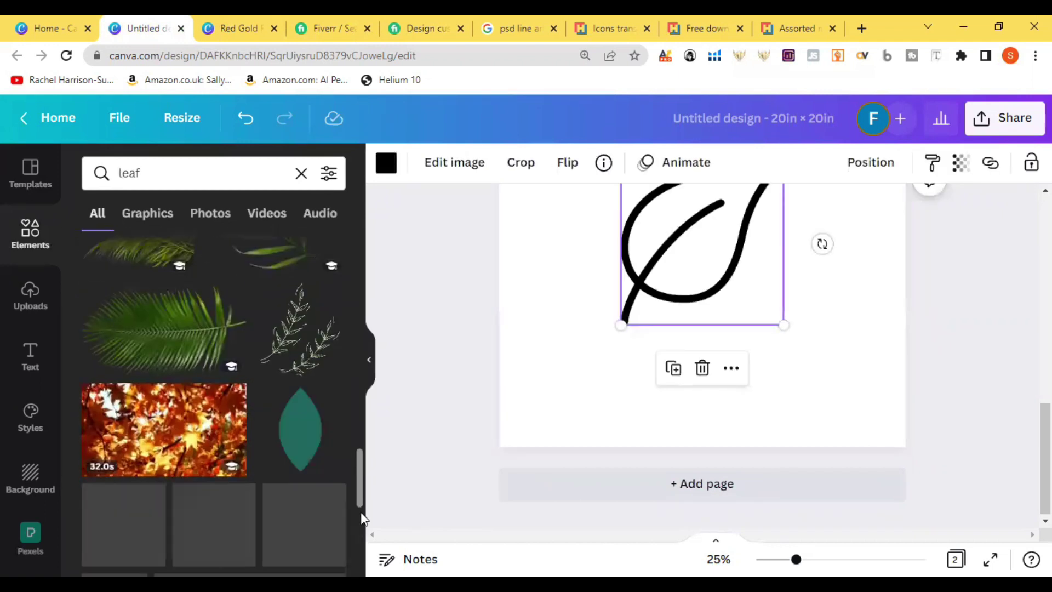
scroll(360, 493, "down", 6)
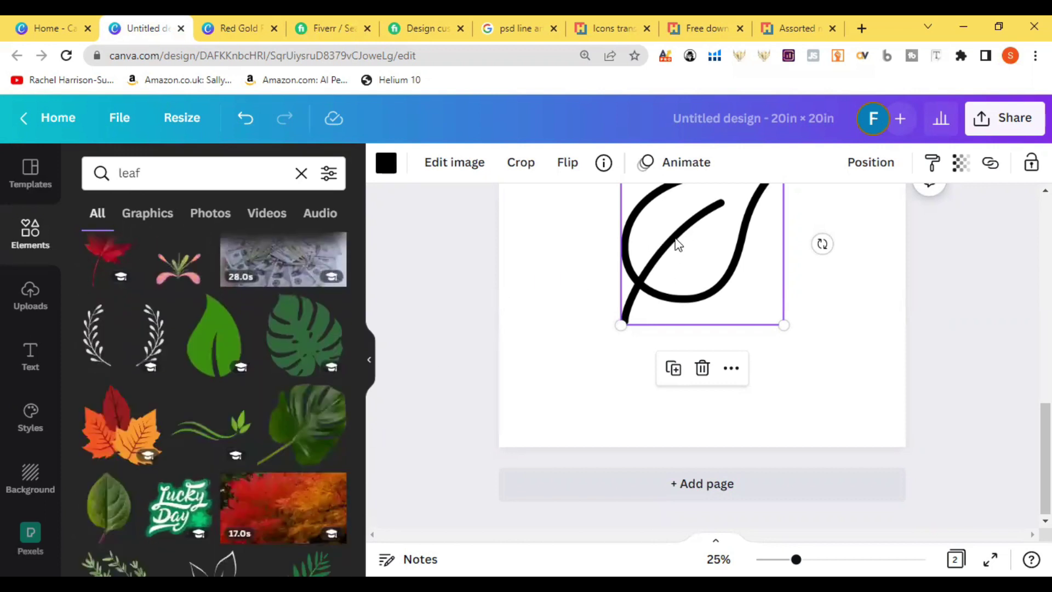
left_click_drag(357, 459, 370, 250)
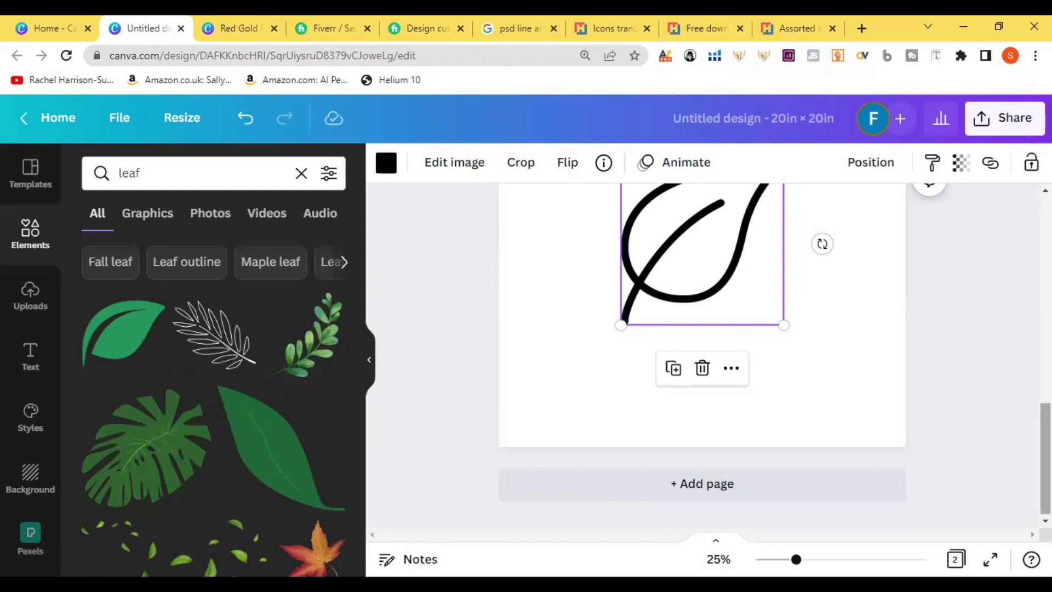
left_click_drag(1045, 454, 1046, 420)
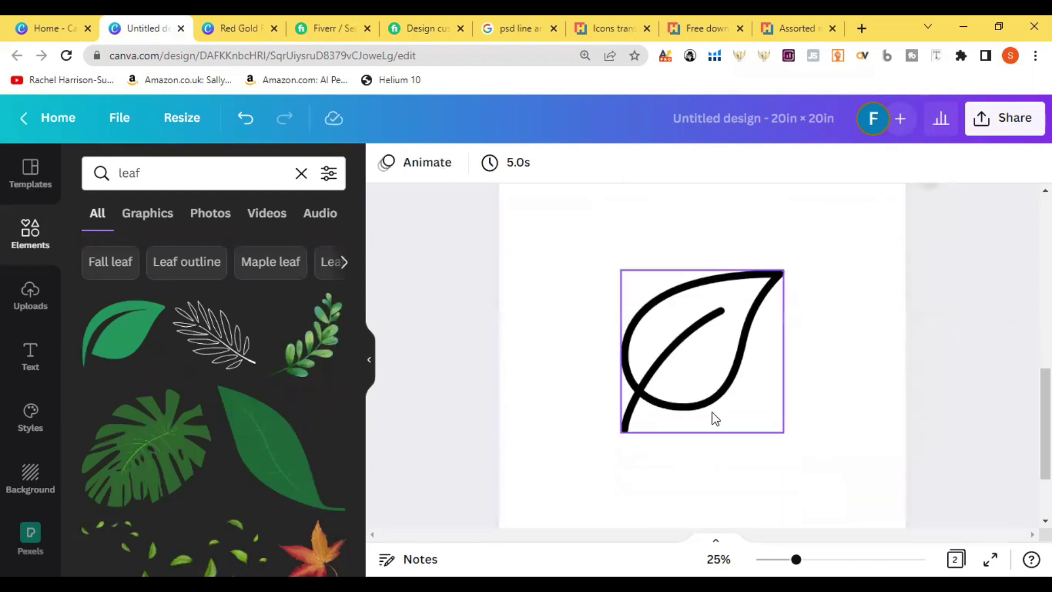
left_click(664, 392)
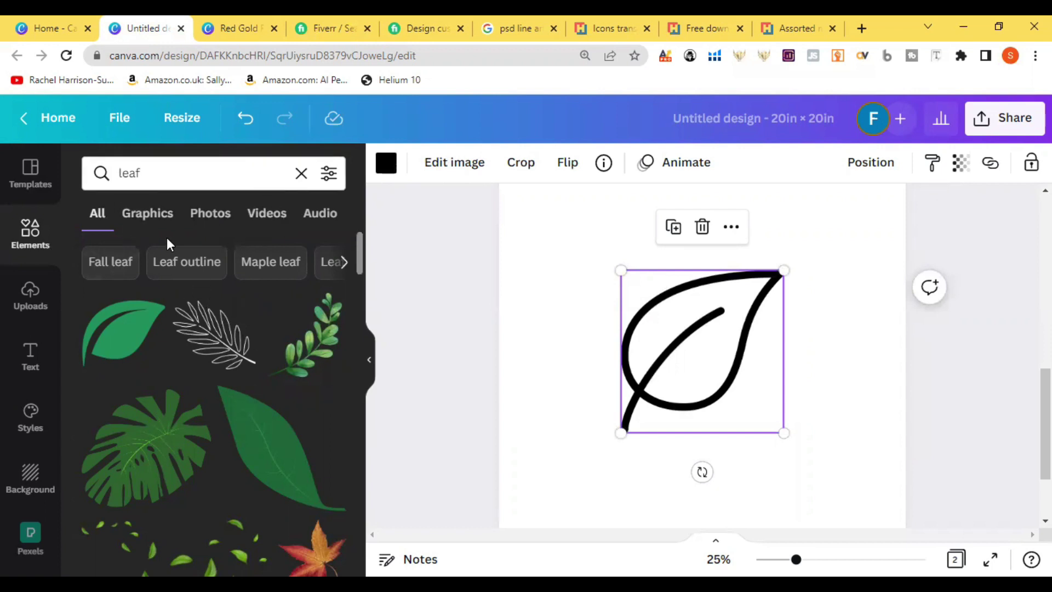
left_click(184, 264)
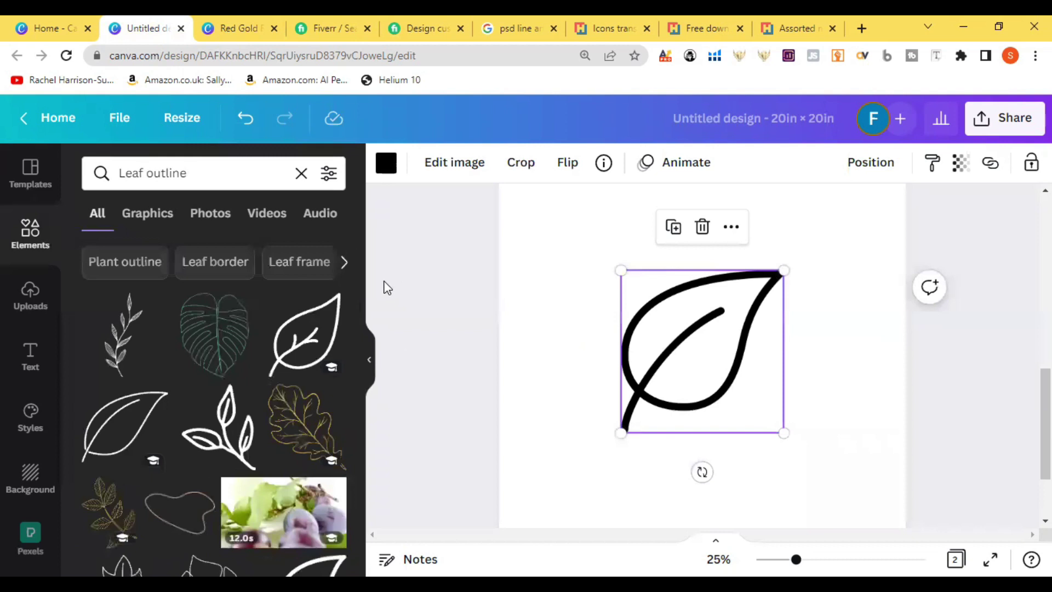
Try the thin-lined leaf outline from the results beside the existing leaf and delete it from the page.
scroll(360, 285, "down", 2)
scroll(360, 298, "down", 3)
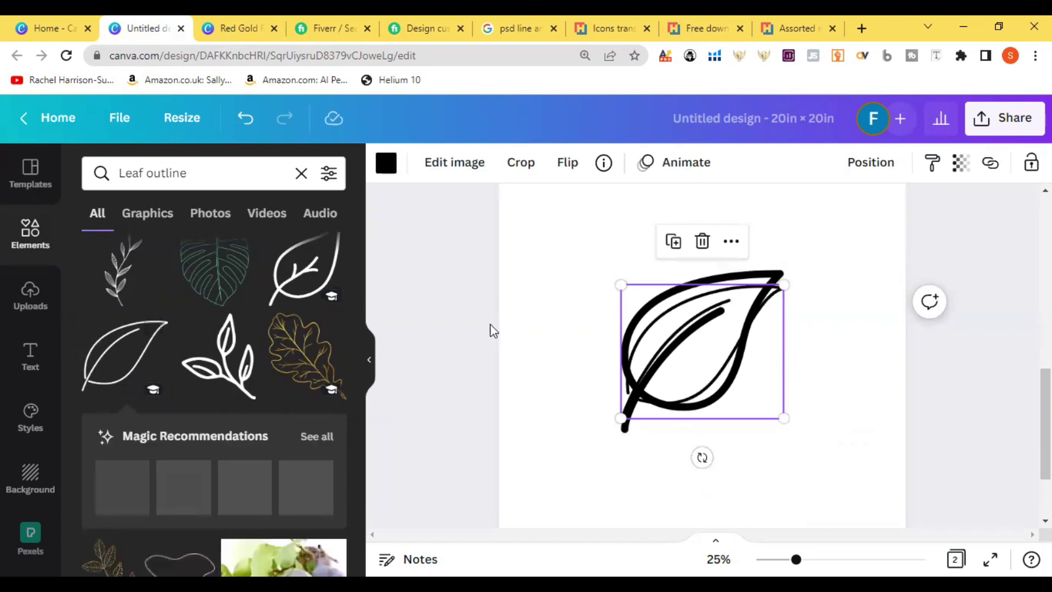
left_click_drag(678, 341, 791, 375)
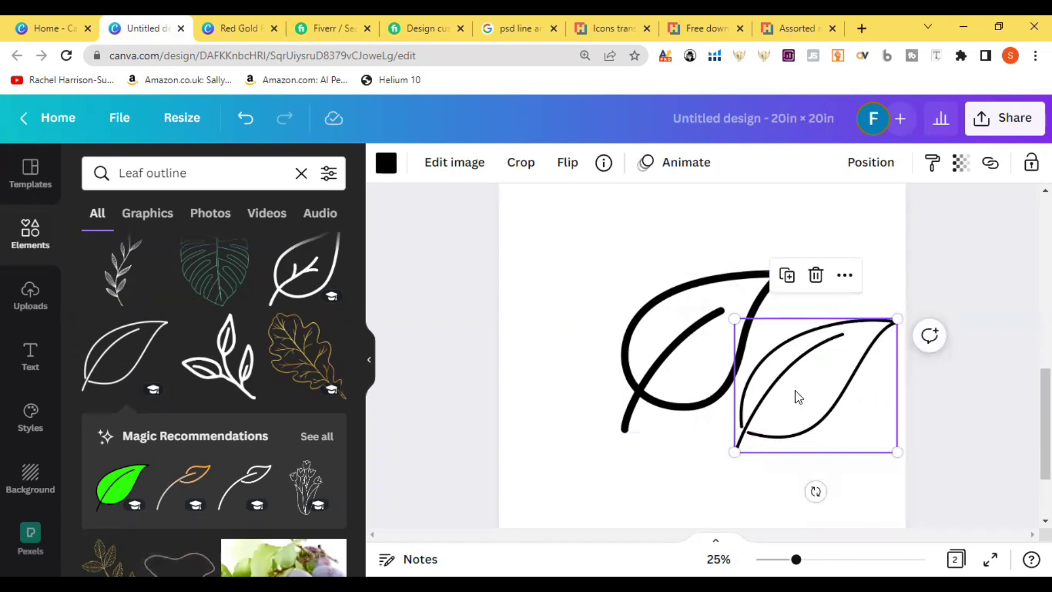
key("Delete")
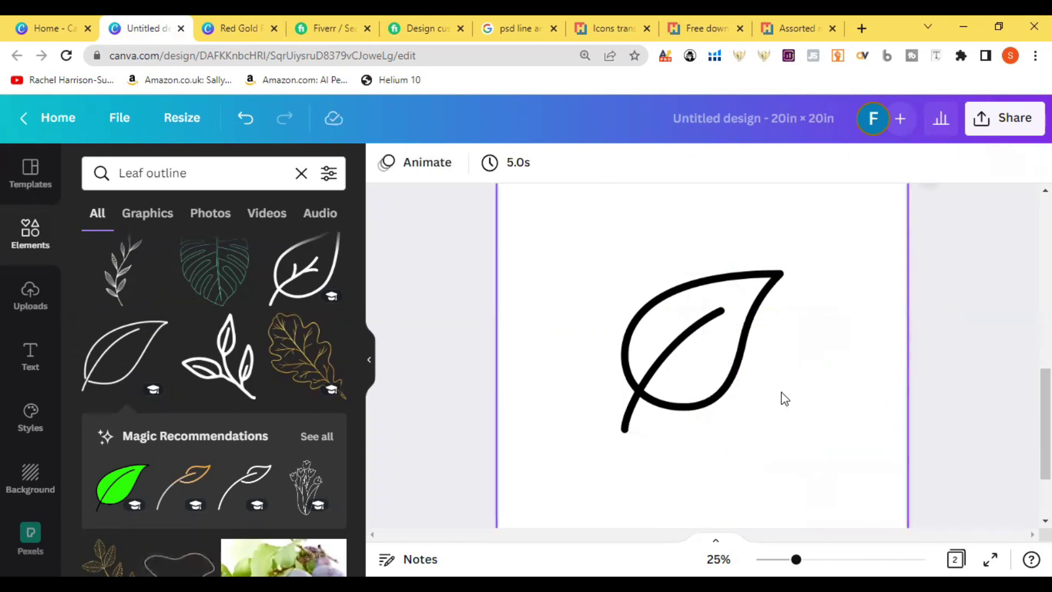
Add the thick leaf outline without a vein and rotate it counterclockwise to stand upright beside the left edge of the veined leaf.
left_click_drag(357, 298, 356, 429)
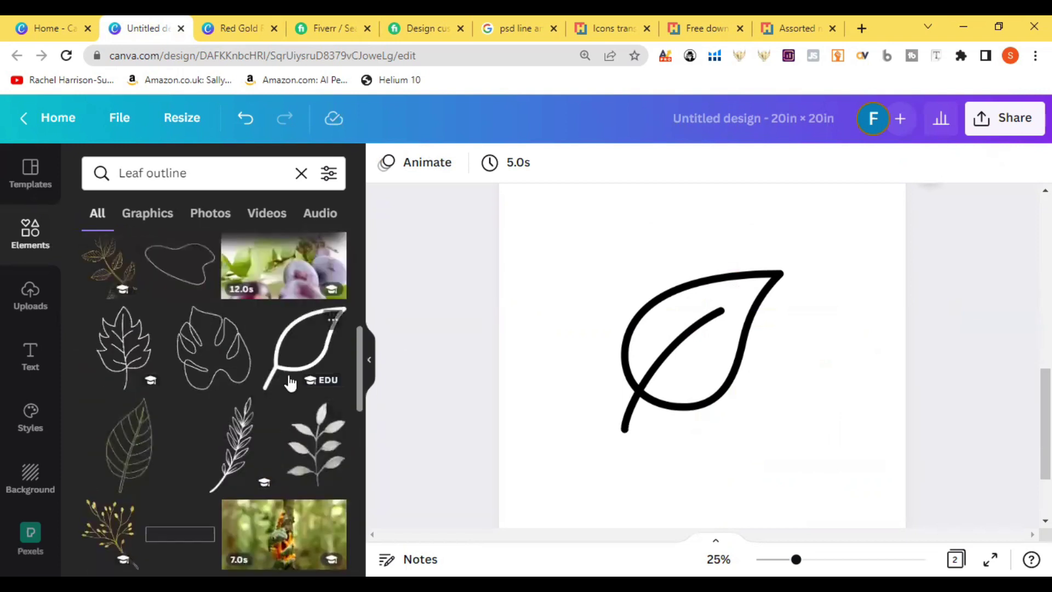
left_click(302, 353)
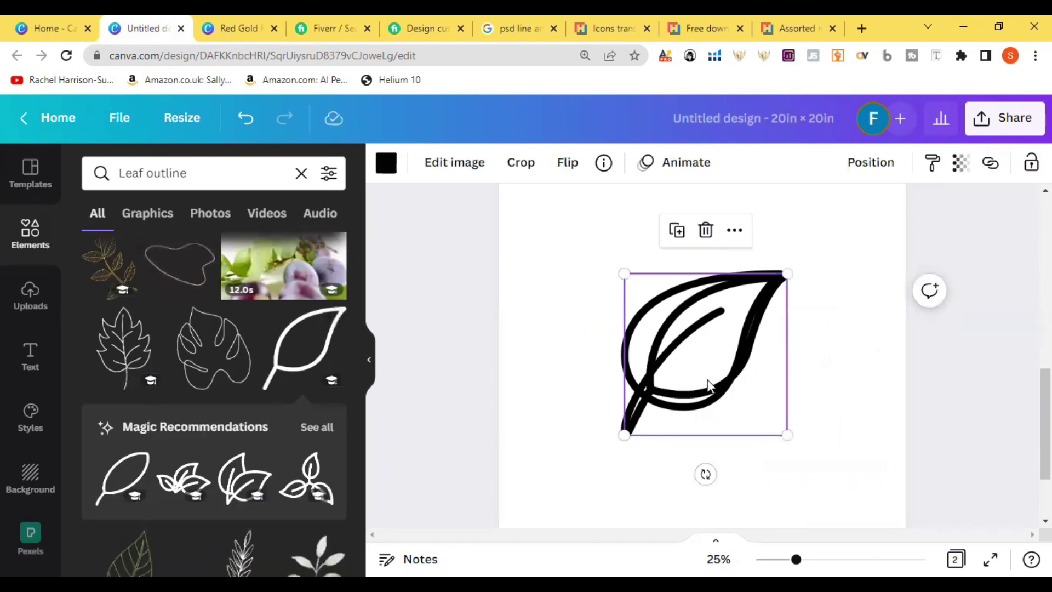
left_click_drag(711, 393, 602, 344)
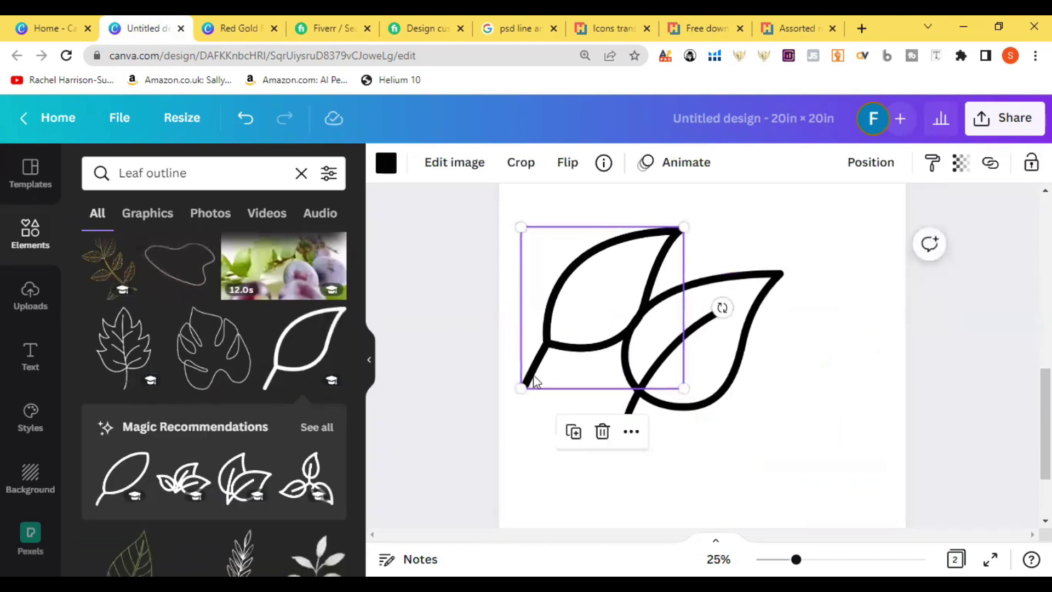
left_click_drag(721, 306, 673, 215)
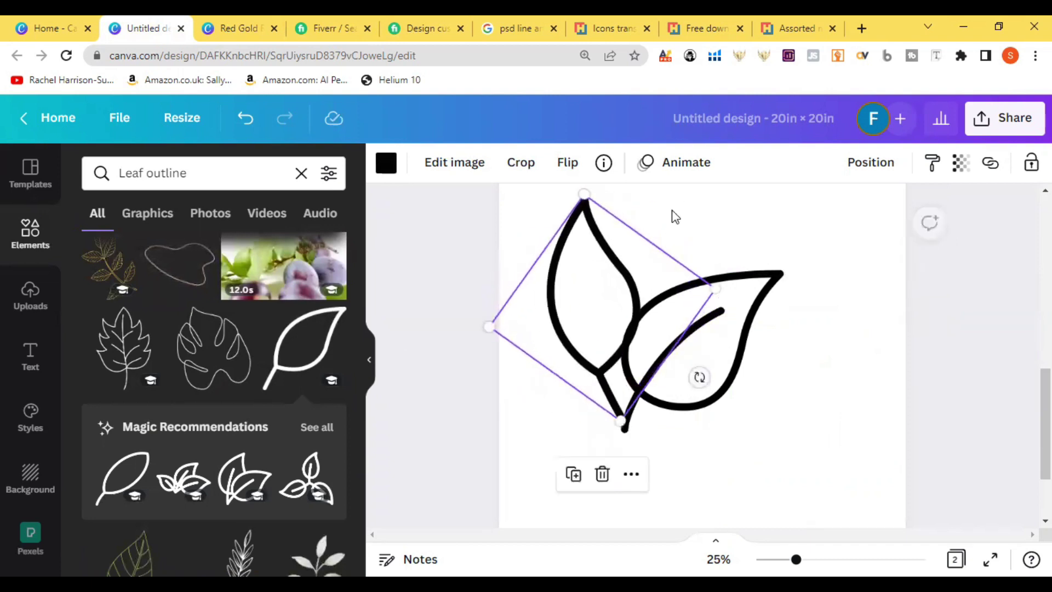
mouse_move(621, 267)
left_mouse_down()
mouse_move(623, 279)
mouse_move(608, 280)
left_mouse_up()
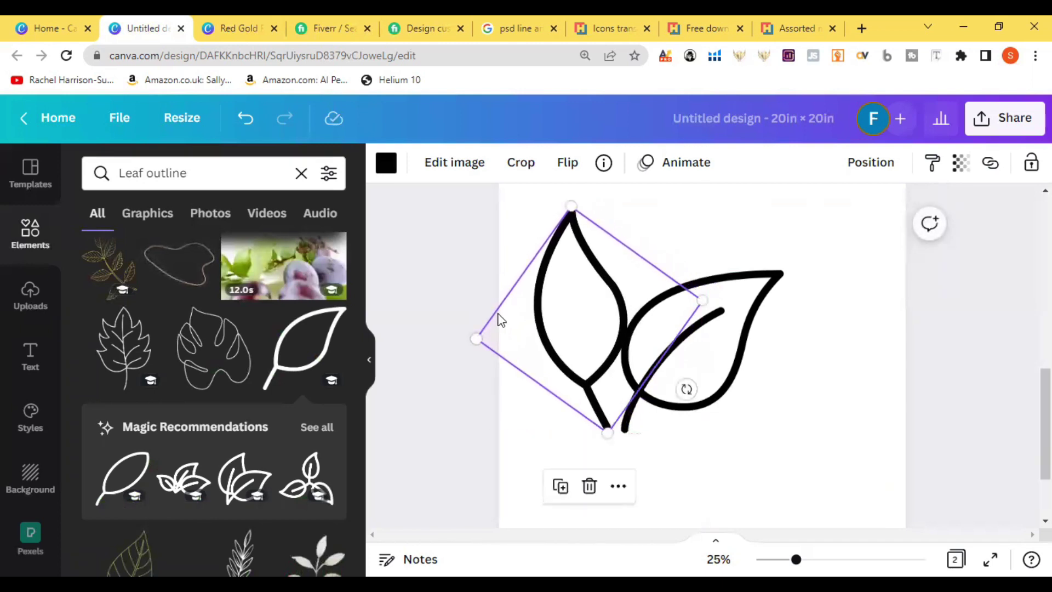
Rotate the veined leaf slightly clockwise so its stem end points toward the other leaf's stem.
left_click(771, 274)
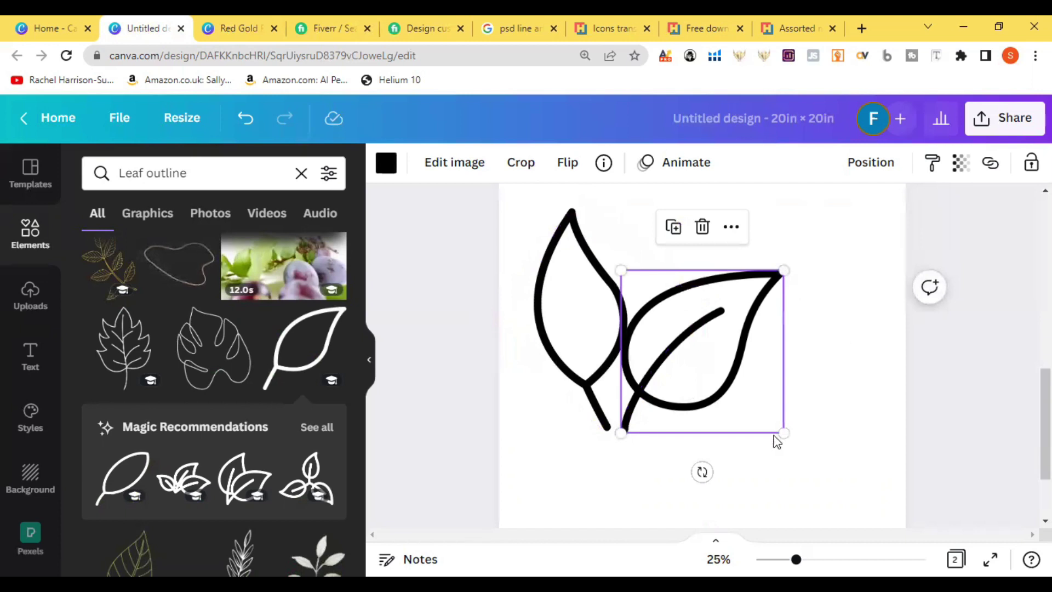
left_click_drag(700, 470, 678, 463)
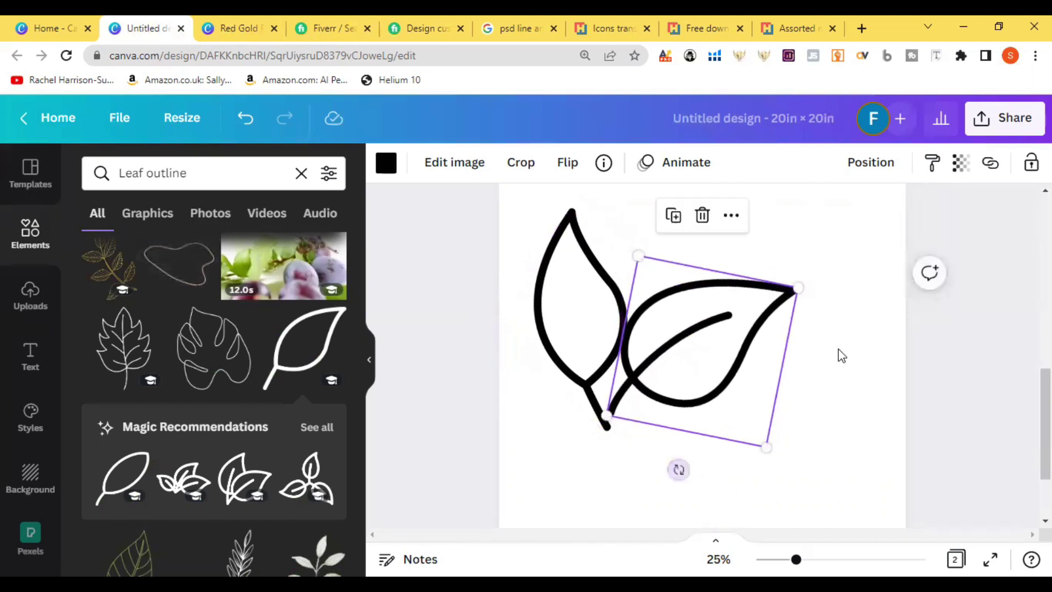
left_click(900, 343)
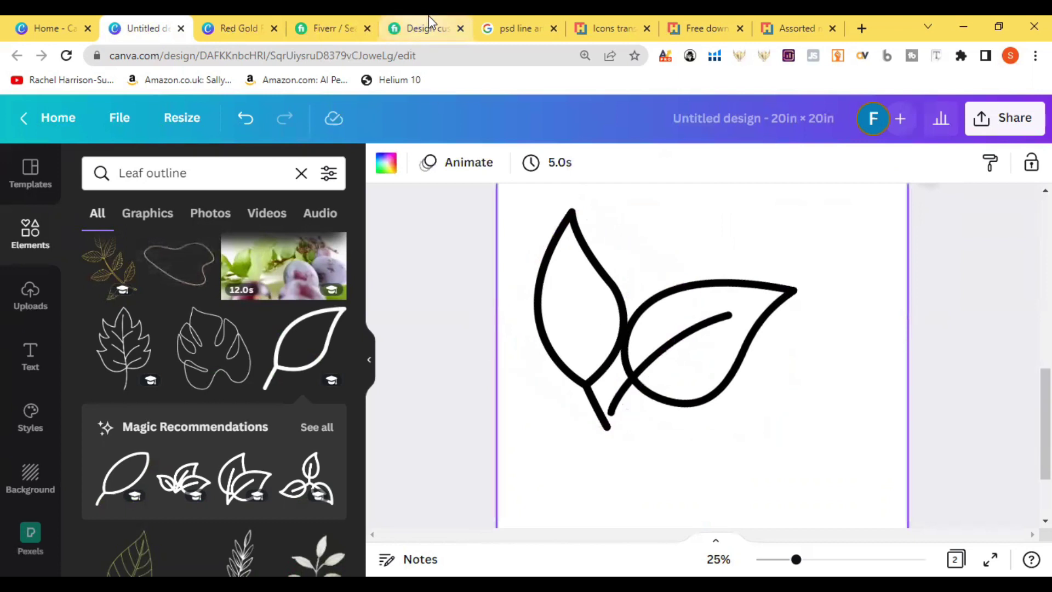
Check the two-leaf icon in the Fiverr gig, return to the Canva design, and move the upright leaf up so the stem ends meet.
left_click(429, 17)
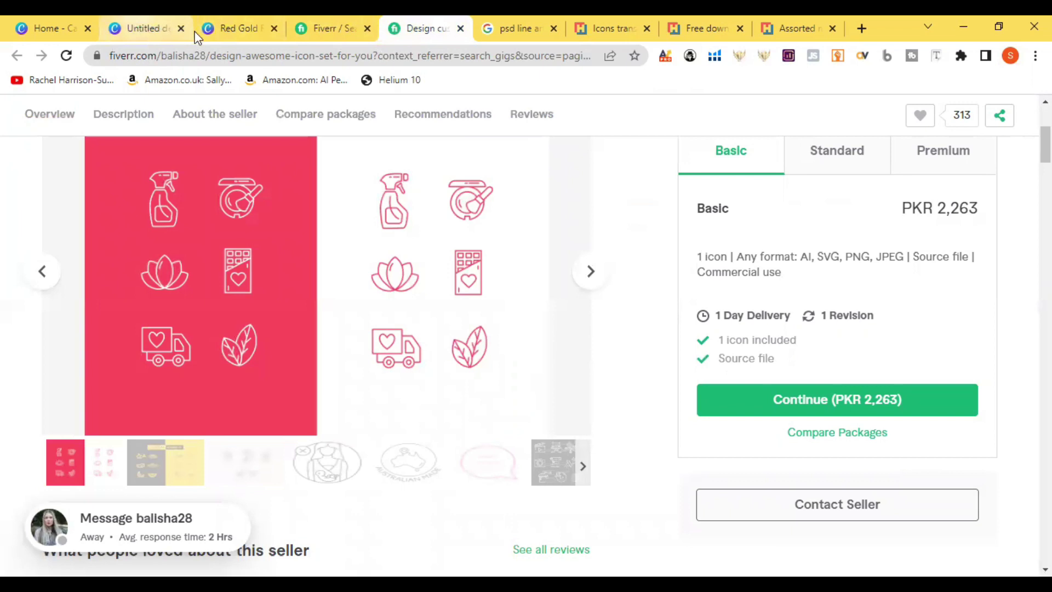
left_click(132, 26)
left_click_drag(599, 378, 598, 360)
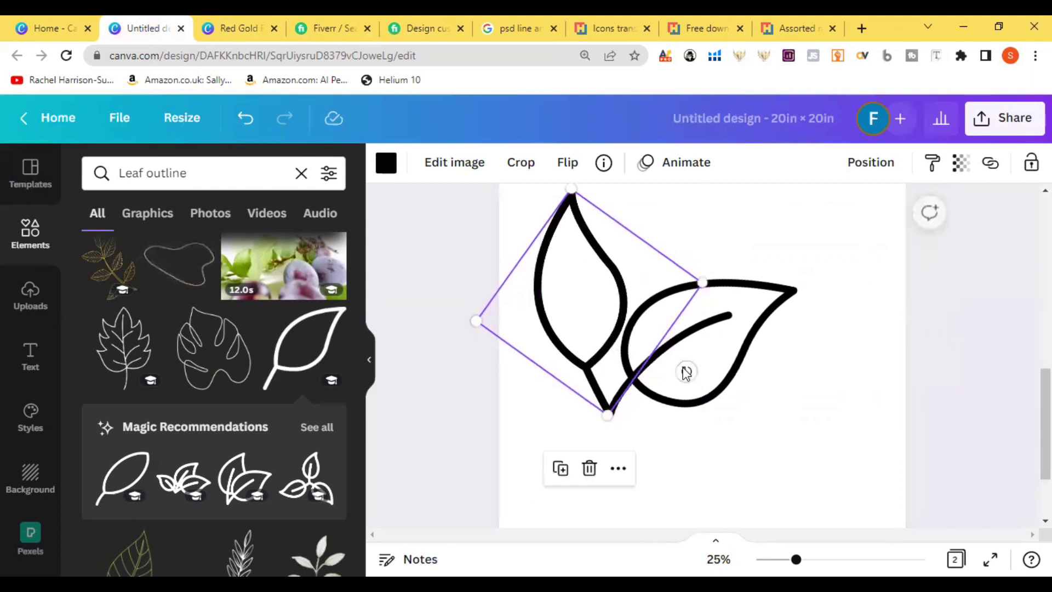
Group the two leaves and align the group to the center and middle of the page.
left_click(867, 418)
left_click_drag(866, 418, 560, 276)
left_click(847, 171)
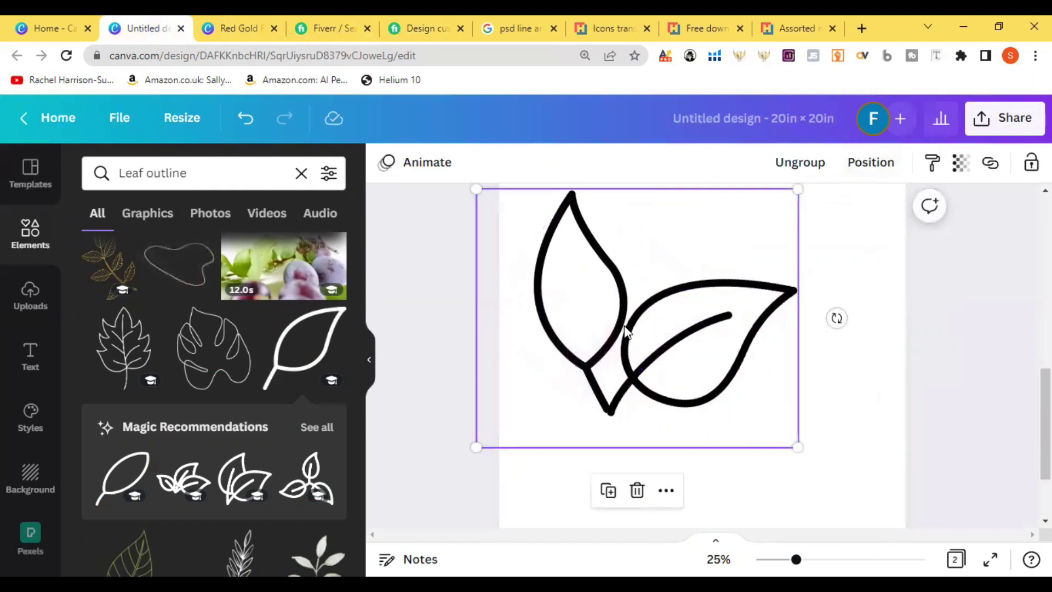
left_click(870, 165)
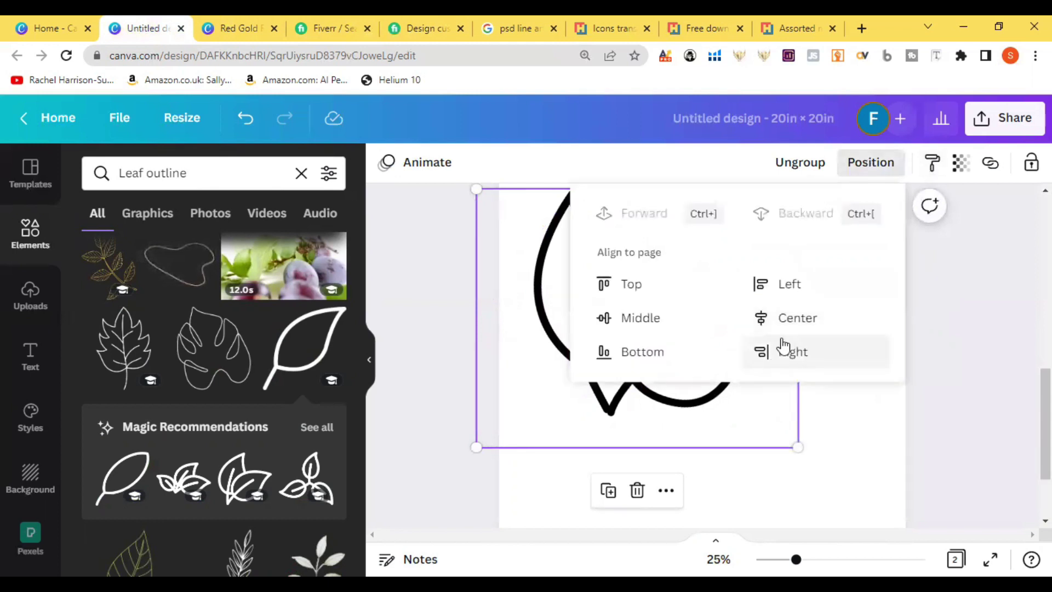
left_click(797, 319)
left_click(637, 319)
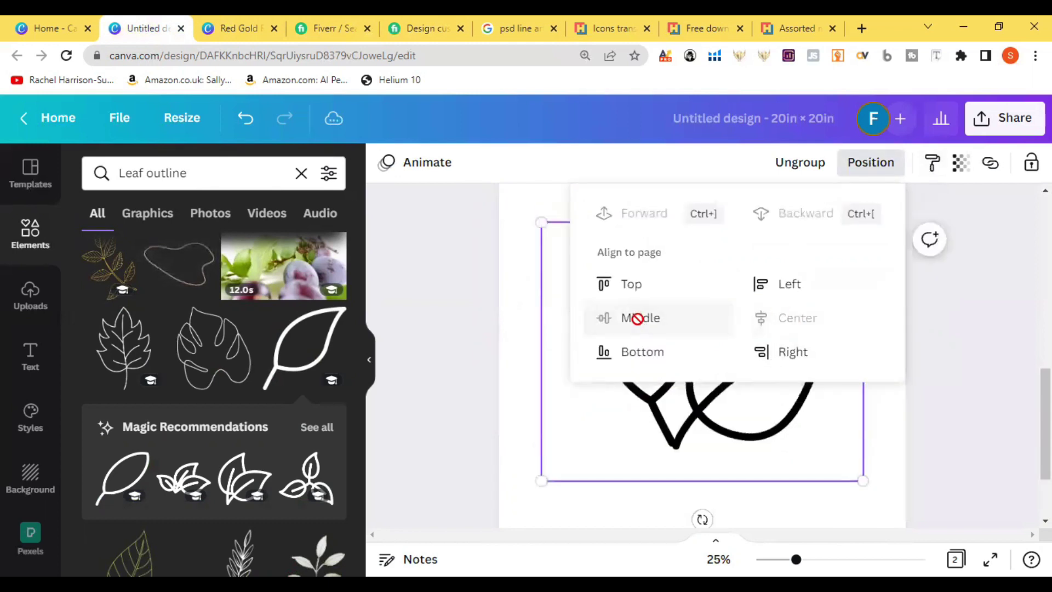
left_click(435, 316)
left_click(941, 325)
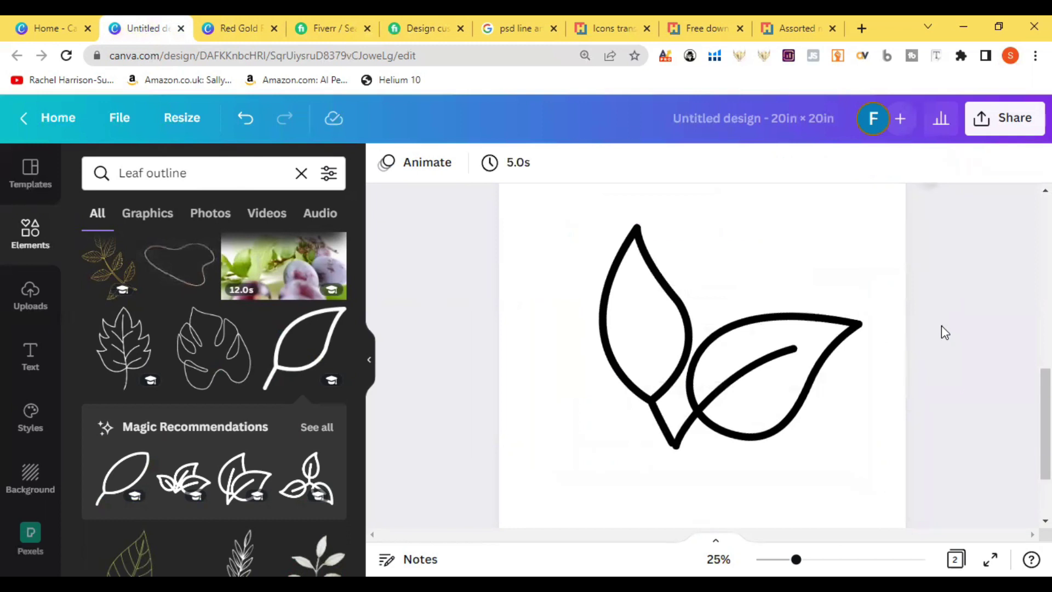
Check the reference line icons on Fiverr and, back in the Canva design, search the elements for "waterlily".
left_click(335, 29)
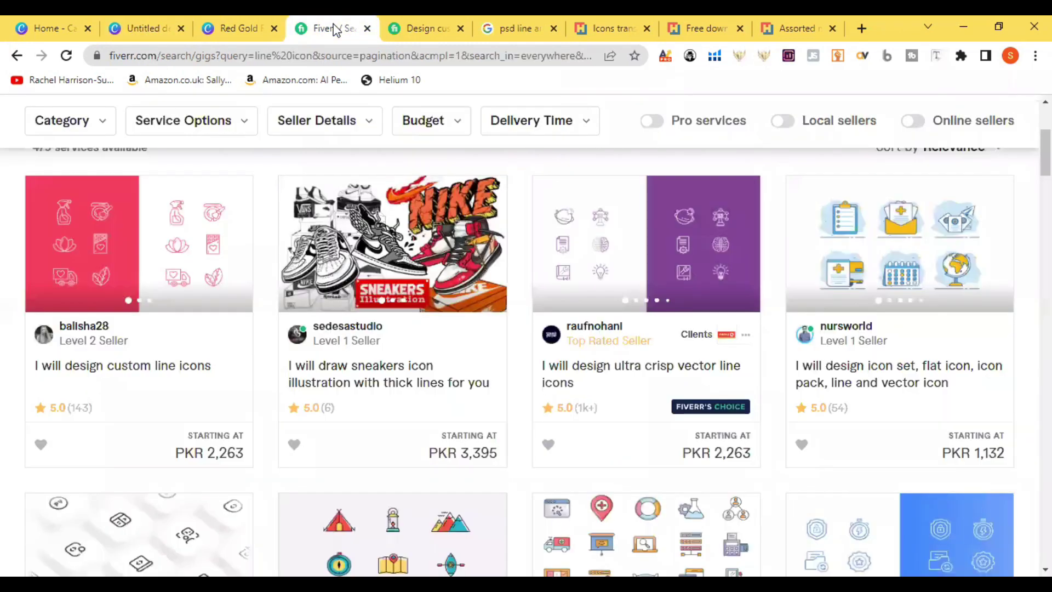
left_click(413, 18)
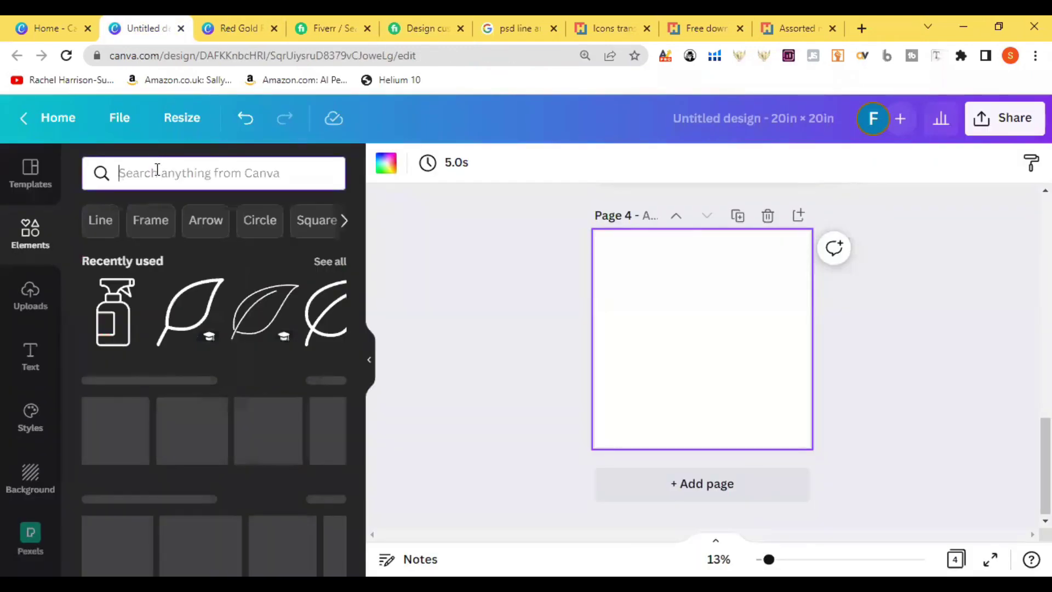
type("wa")
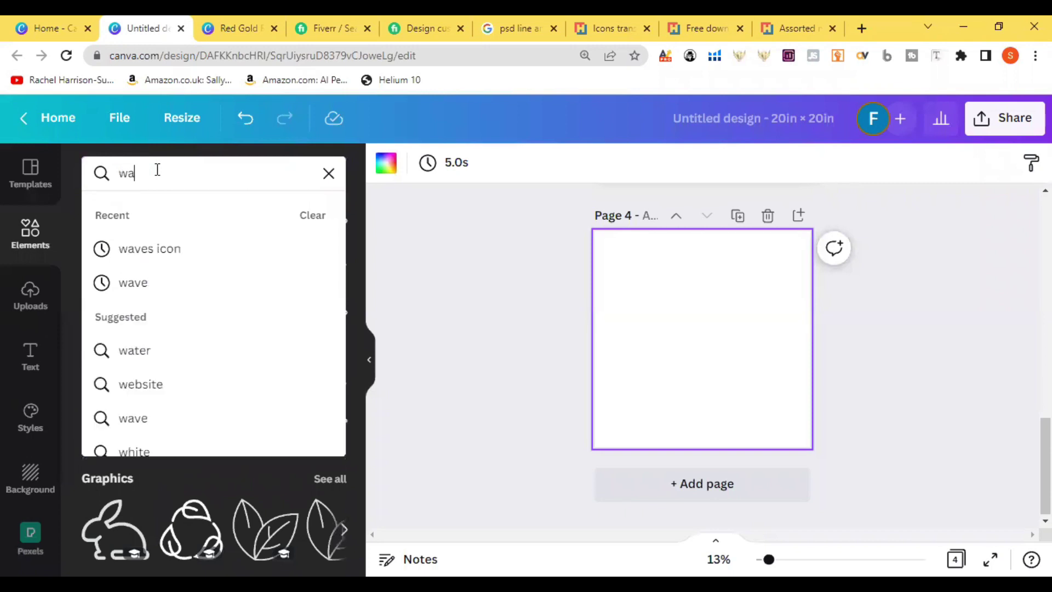
type("terlil")
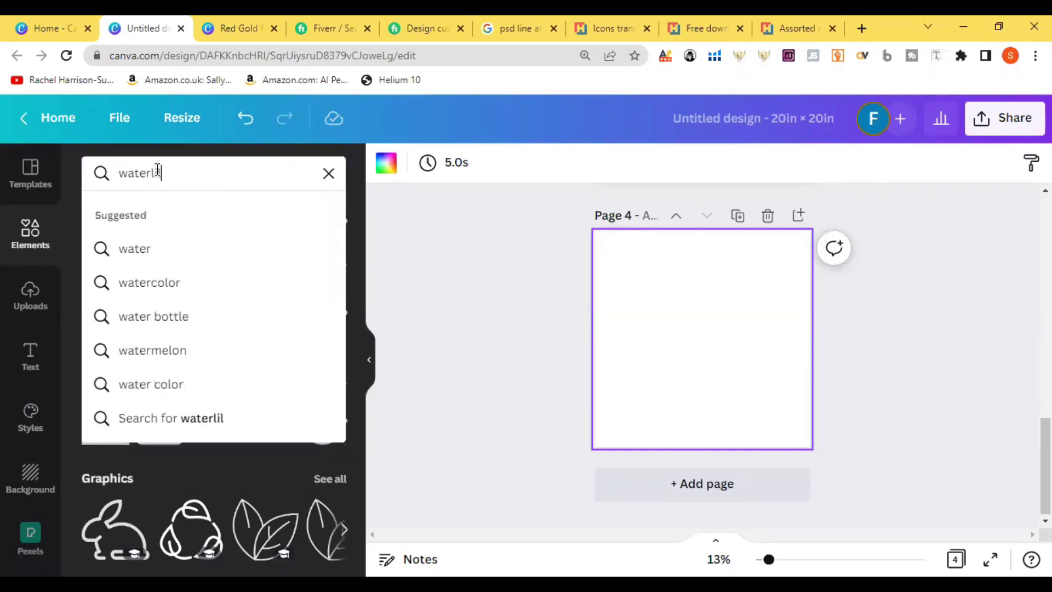
type("y")
key("Return")
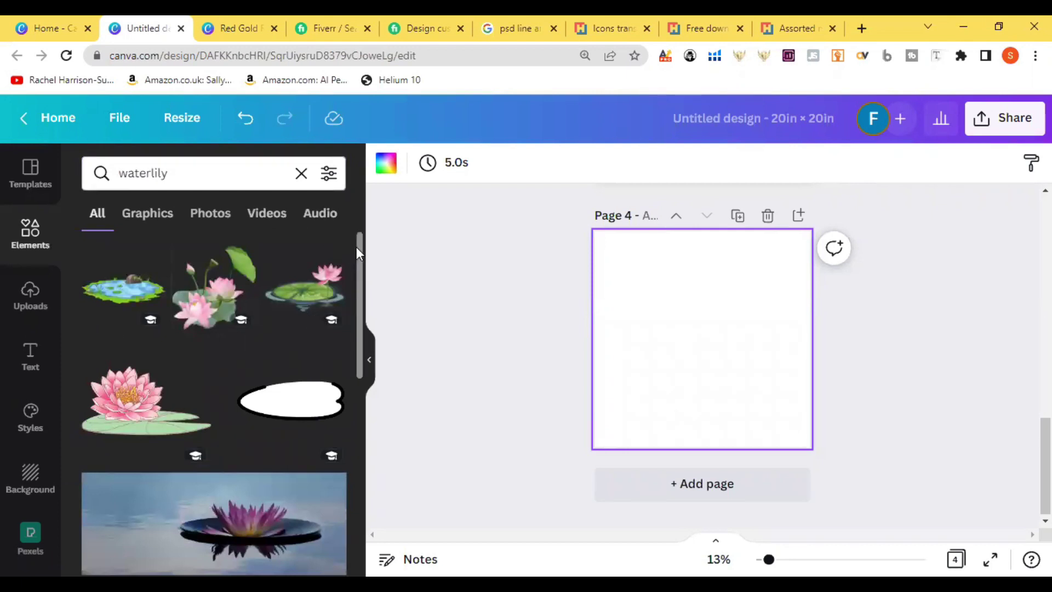
Try the solid-filled lotus graphic from the waterlily results on page 4 and delete it from the page.
left_click_drag(359, 281, 349, 468)
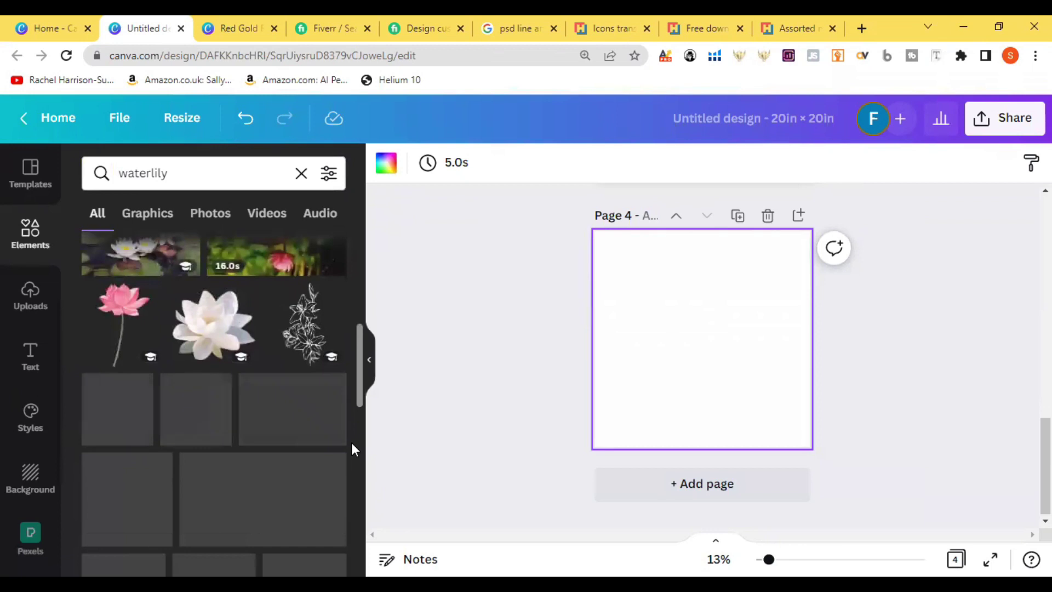
scroll(350, 477, "down", 1)
scroll(350, 496, "down", 2)
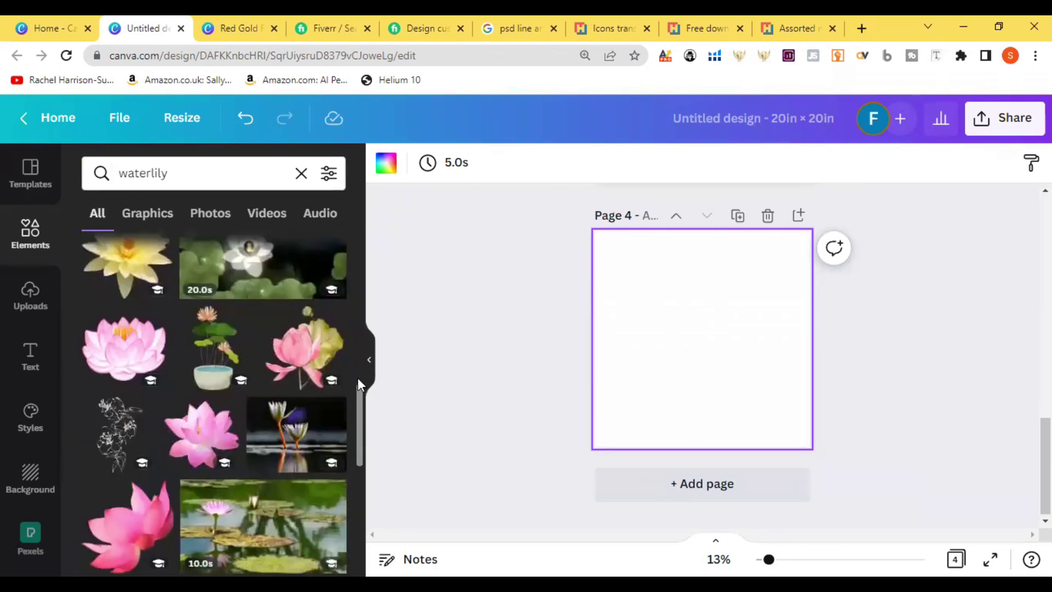
left_click_drag(360, 396, 363, 462)
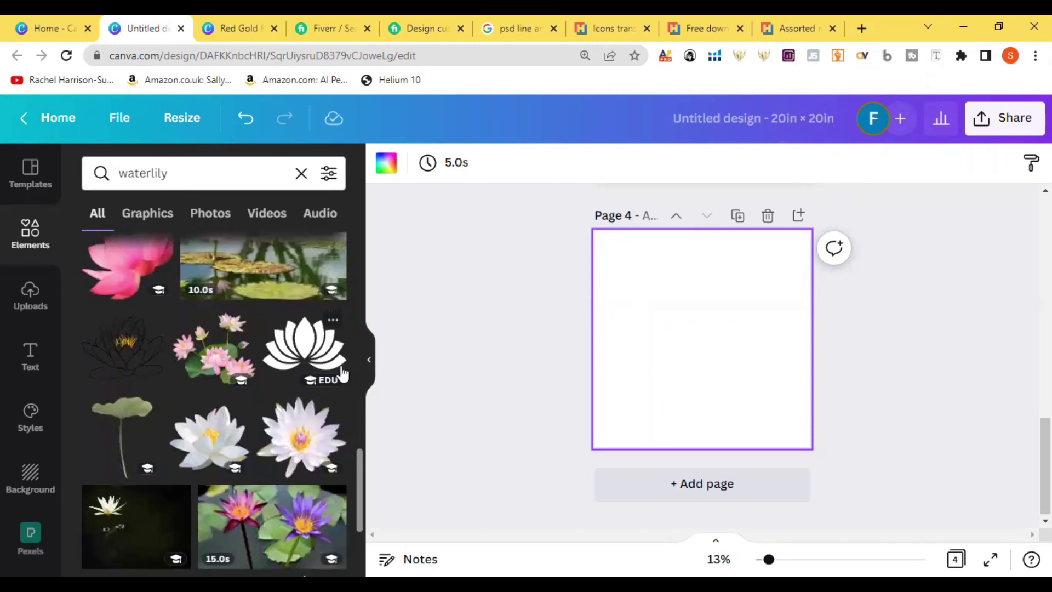
left_click(318, 351)
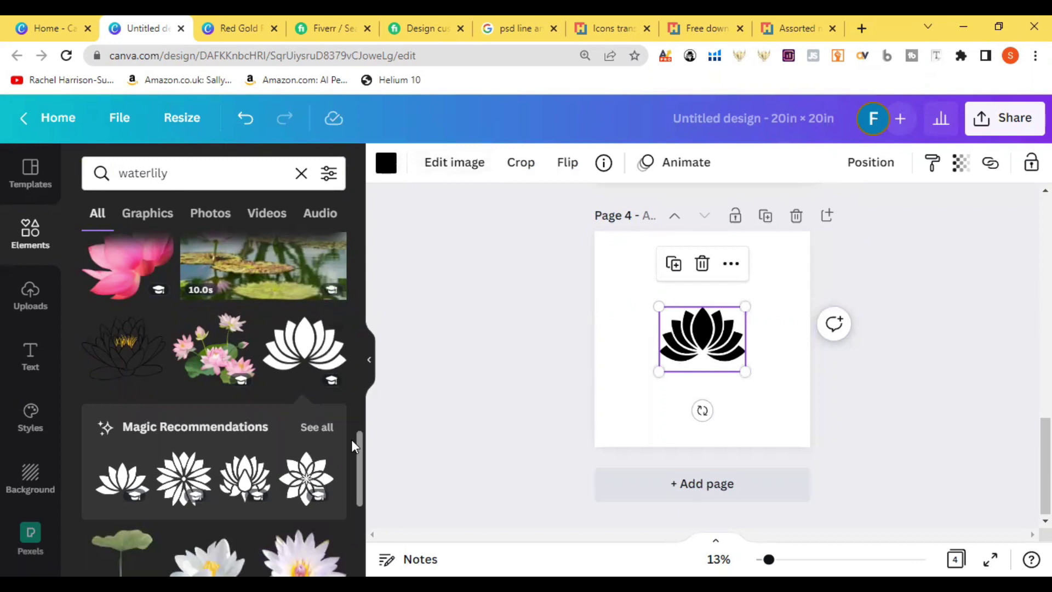
scroll(357, 508, "down", 5)
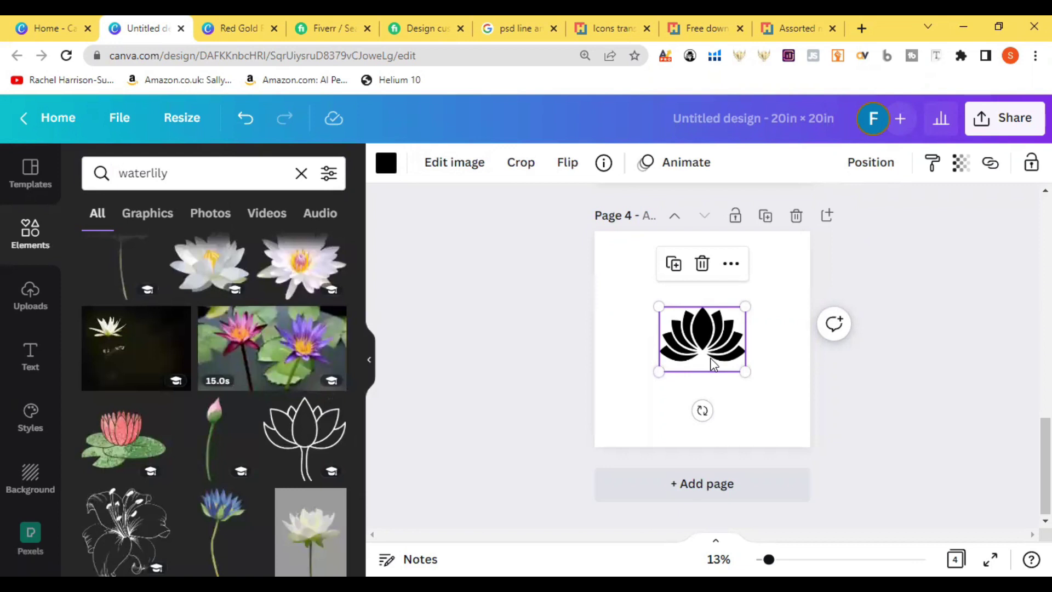
key("Delete")
Add the outlined waterlily with a stem to page 4 and enlarge it to nearly fill the page.
left_click(306, 465)
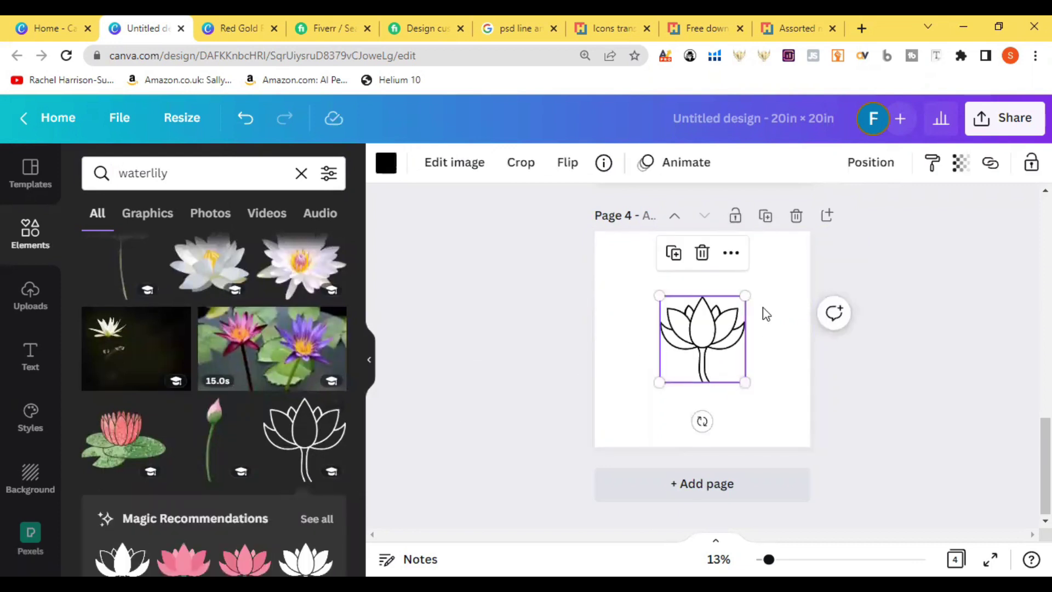
left_click_drag(761, 293, 826, 260)
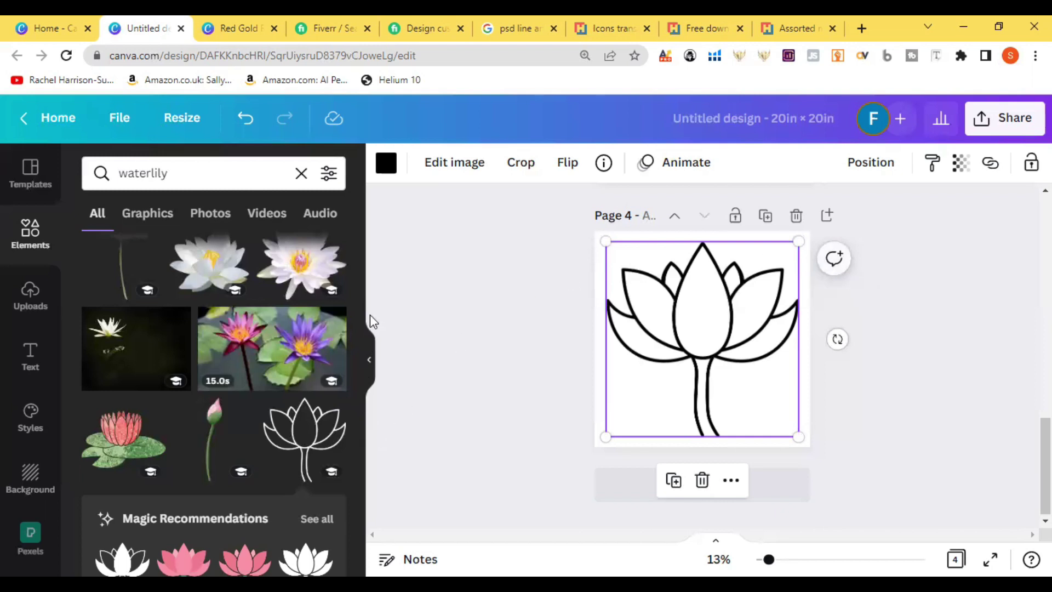
Crop the waterlily on page 4 just below the petals to cut off its stem.
left_click_drag(360, 419, 360, 450)
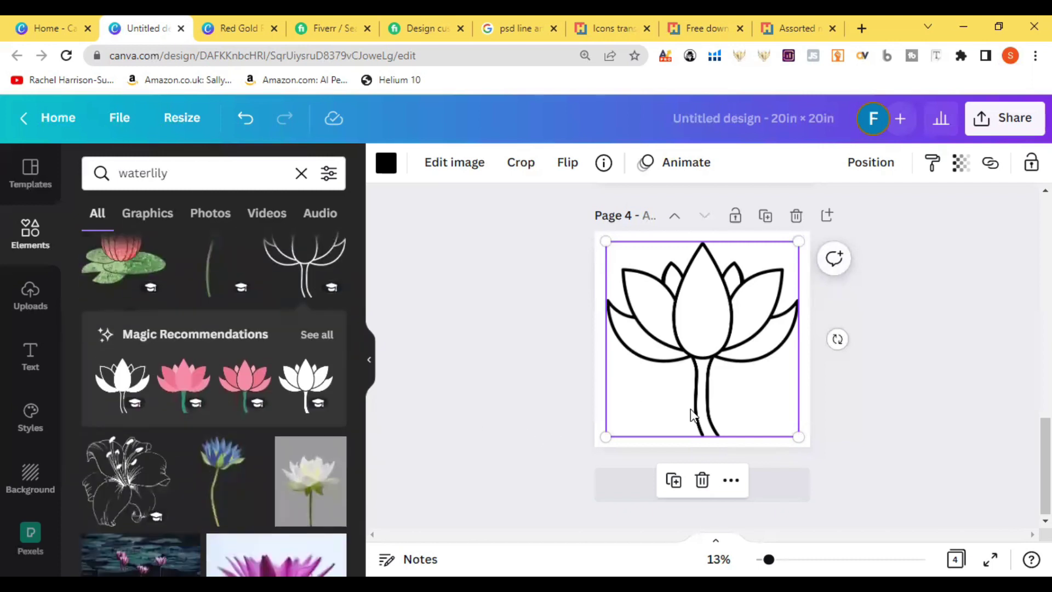
left_click(519, 162)
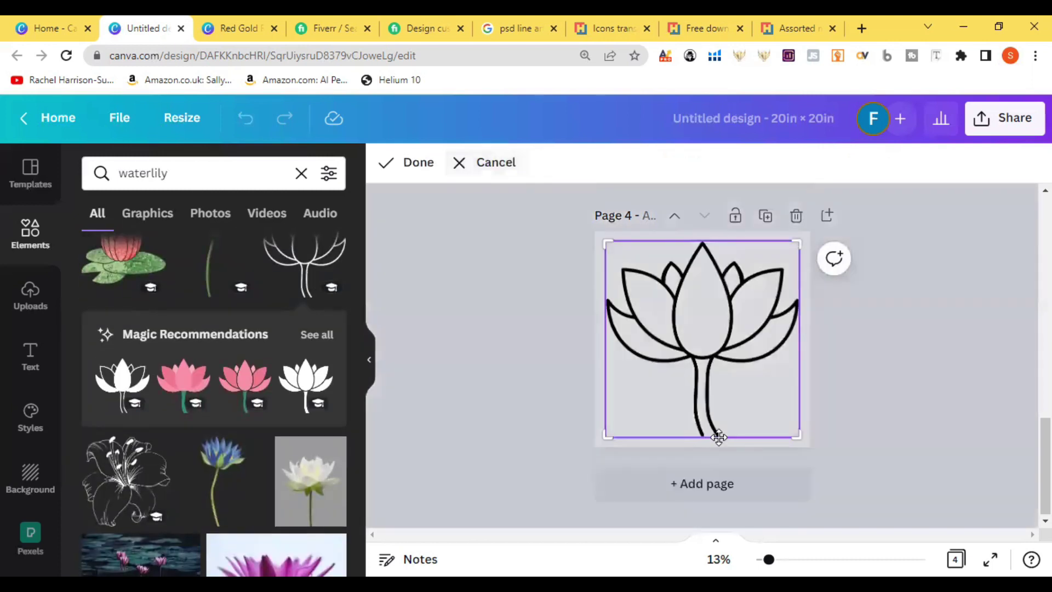
left_click_drag(795, 434, 807, 367)
left_click(852, 382)
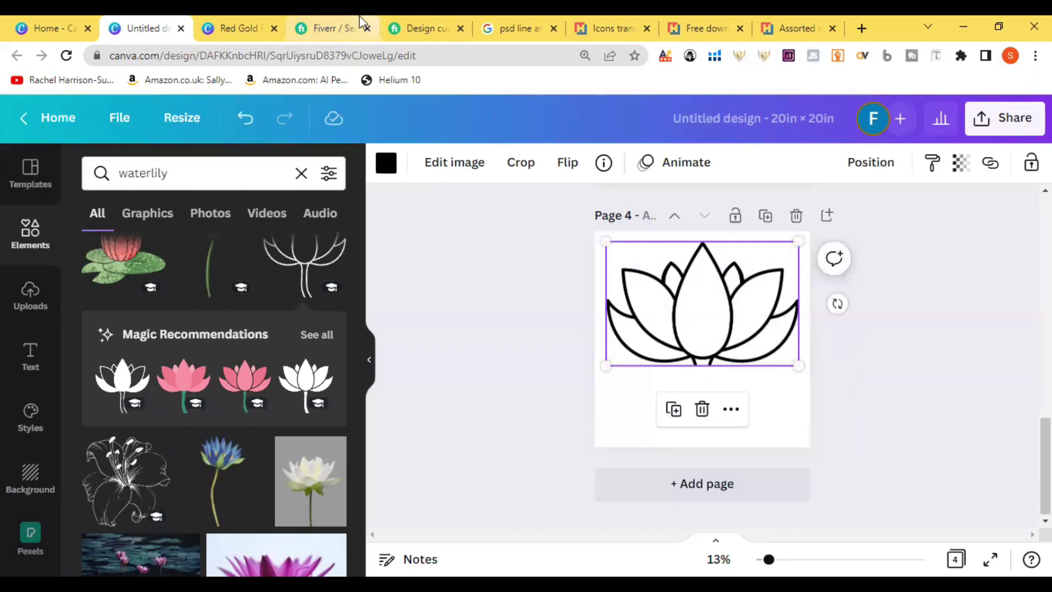
Compare with the lotus icon on Fiverr, then try the outlined lotus from the Magic Recommendations on page 4 and delete it.
left_click(432, 24)
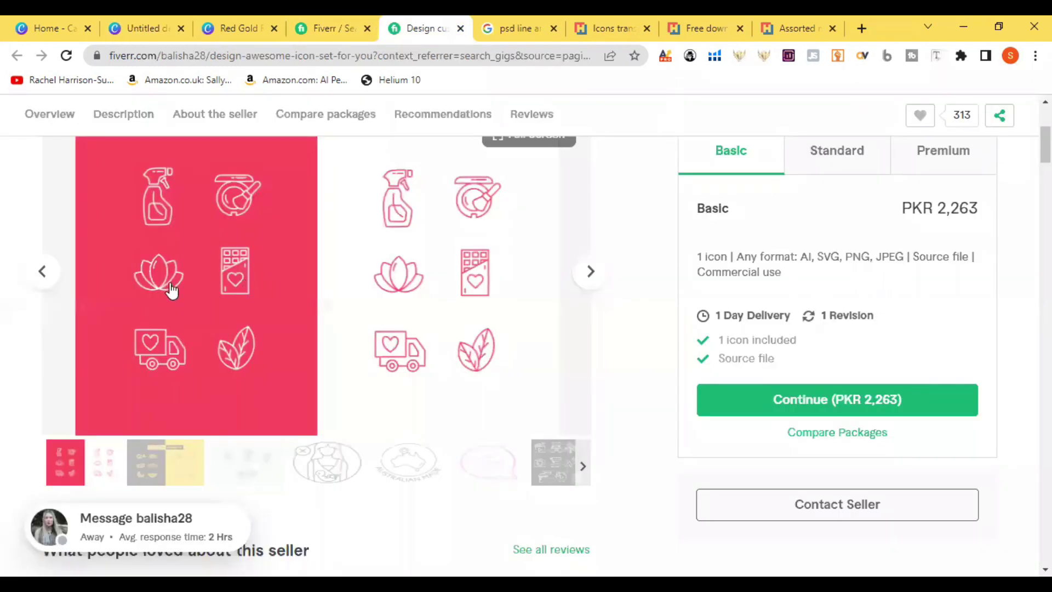
left_click(146, 24)
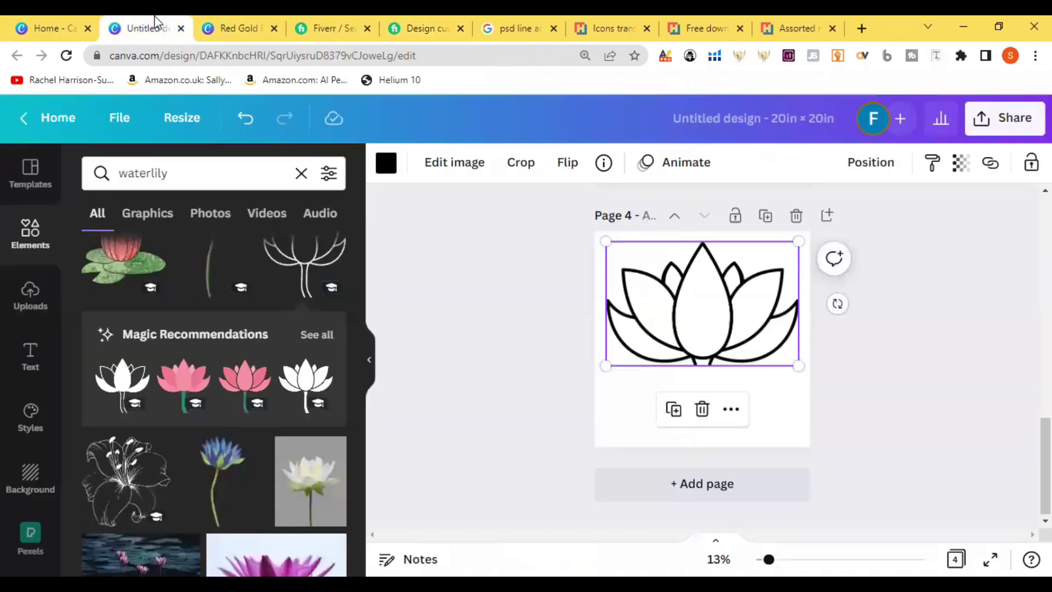
left_click(462, 397)
left_click(318, 336)
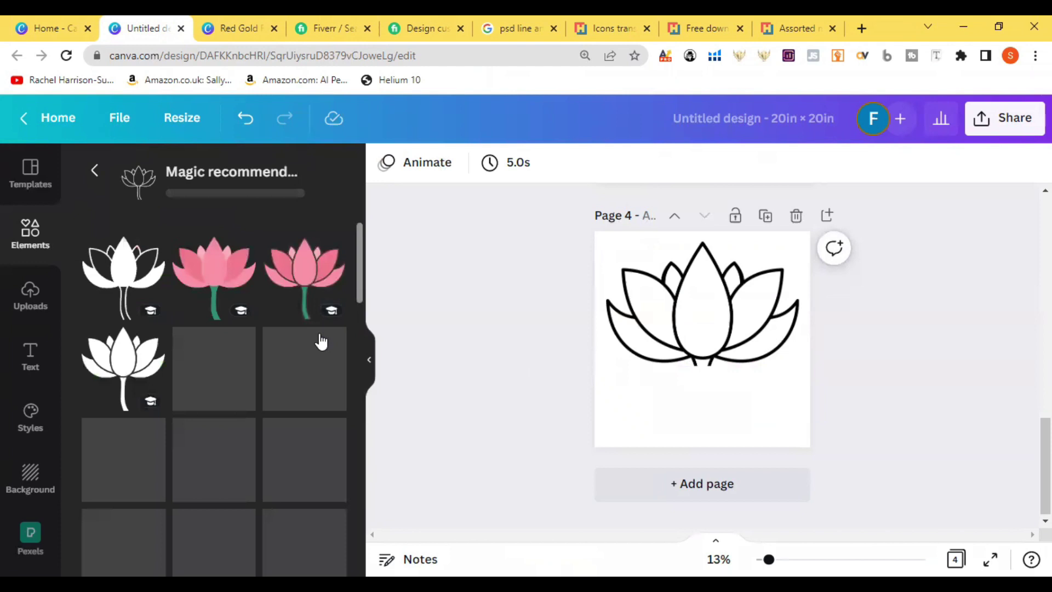
left_click_drag(355, 269, 402, 252)
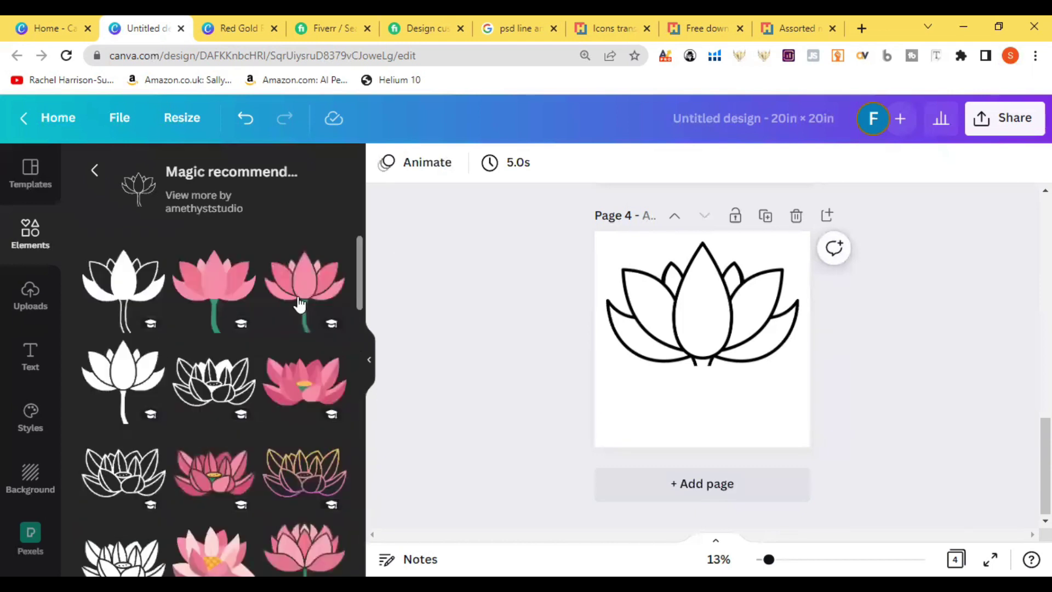
left_click(214, 380)
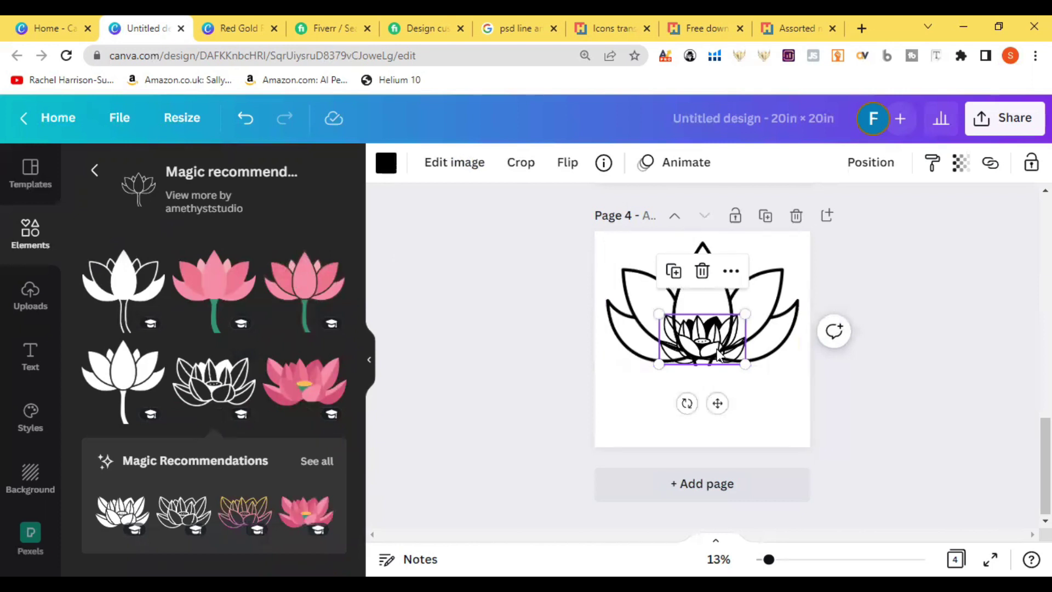
key("Delete")
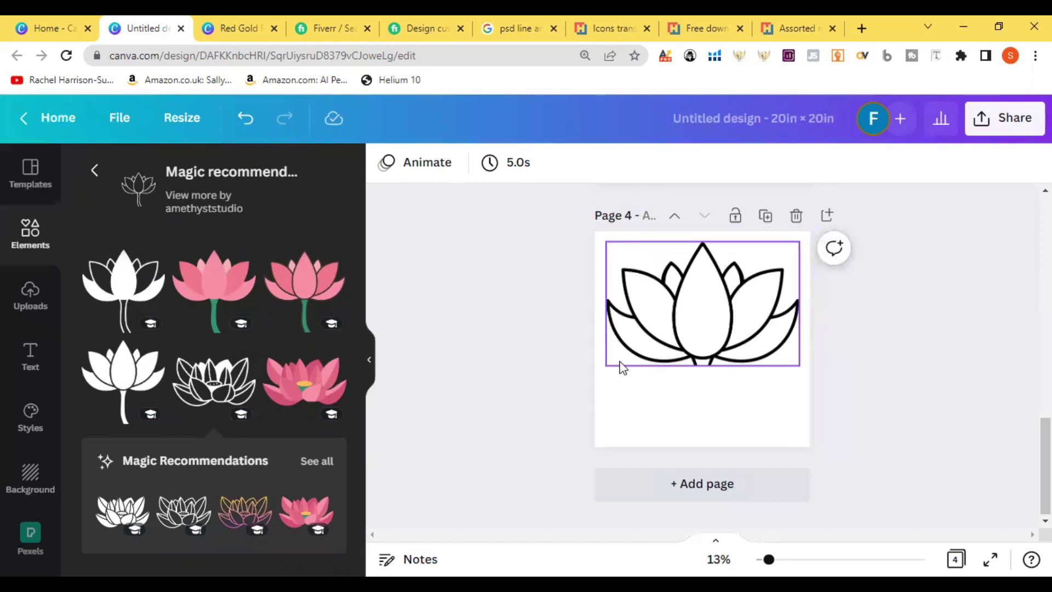
Enlarge the cropped waterlily slightly and align it to the middle of page 4.
left_click(622, 366)
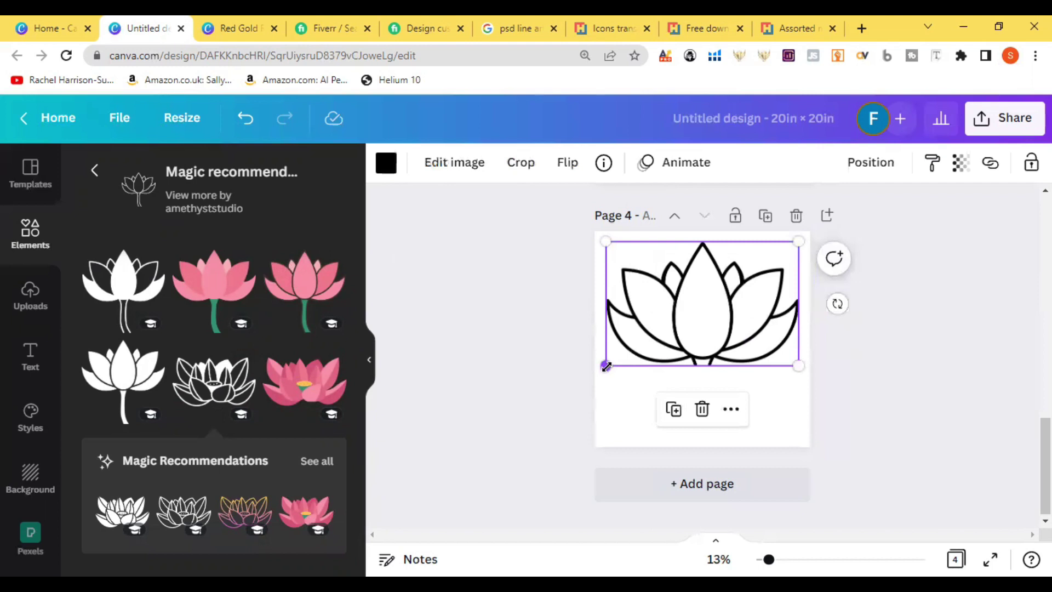
left_click_drag(606, 366, 603, 367)
left_click_drag(679, 321, 681, 333)
left_click(866, 173)
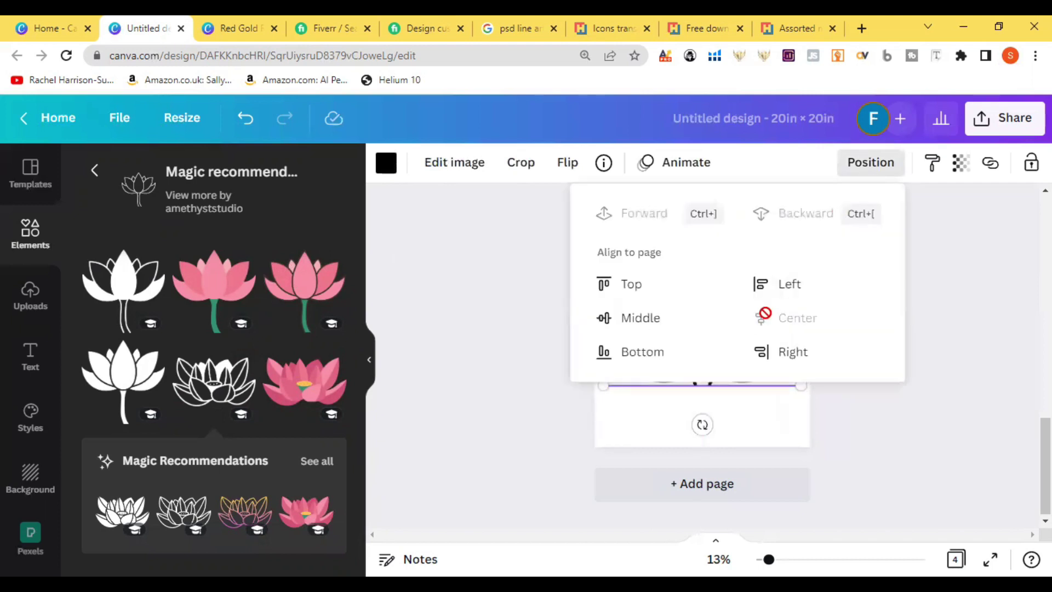
left_click(631, 318)
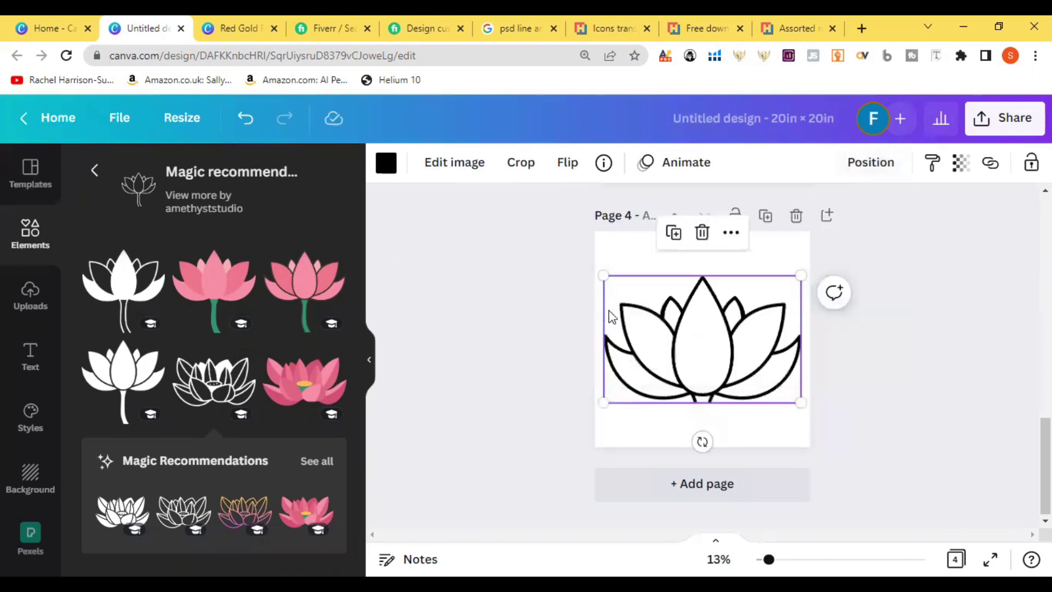
left_click(923, 371)
Review the pages and the reference icons on Fiverr and, back in the Canva design, search the graphics for "chocolate".
scroll(1045, 465, "up", 5)
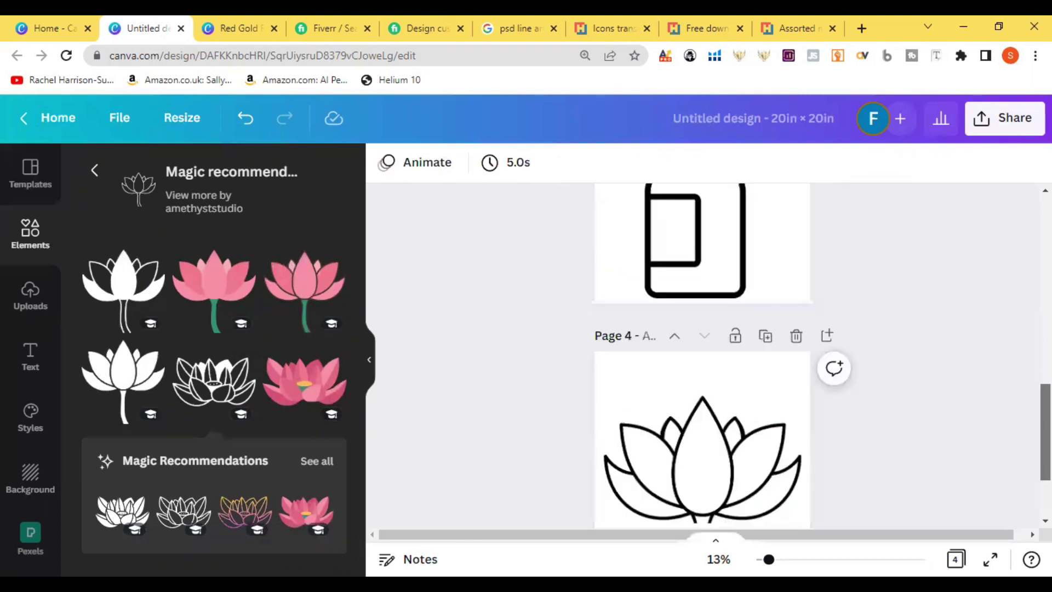
scroll(702, 350, "up", 5)
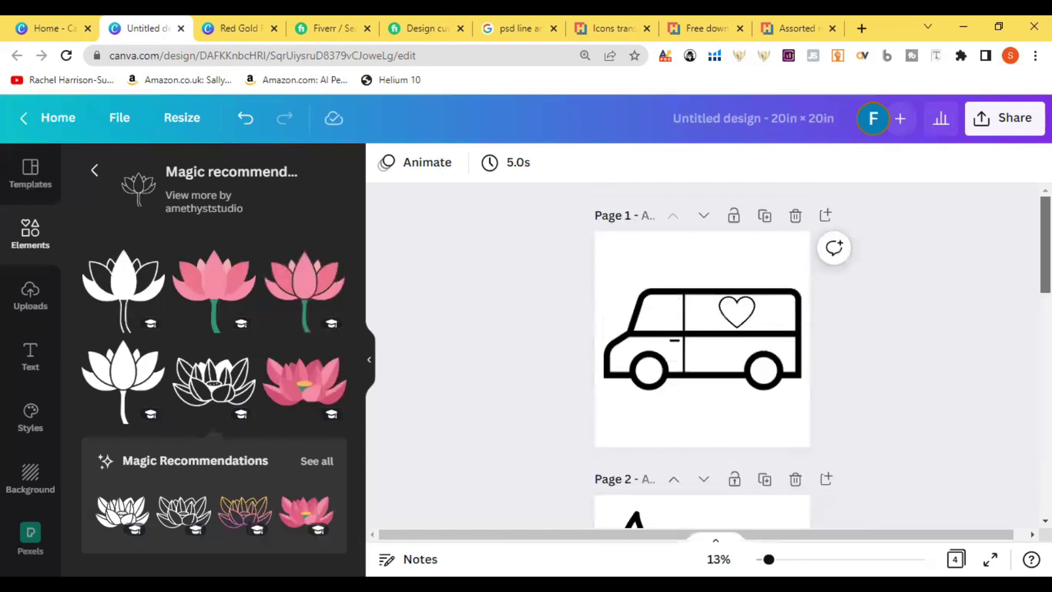
scroll(467, 319, "down", 12)
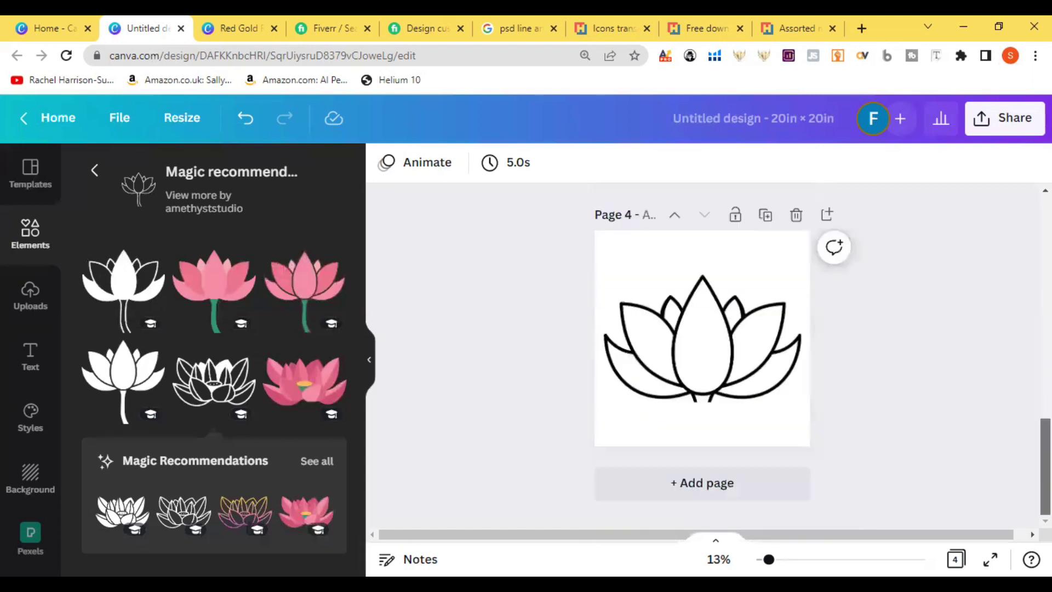
left_click(416, 16)
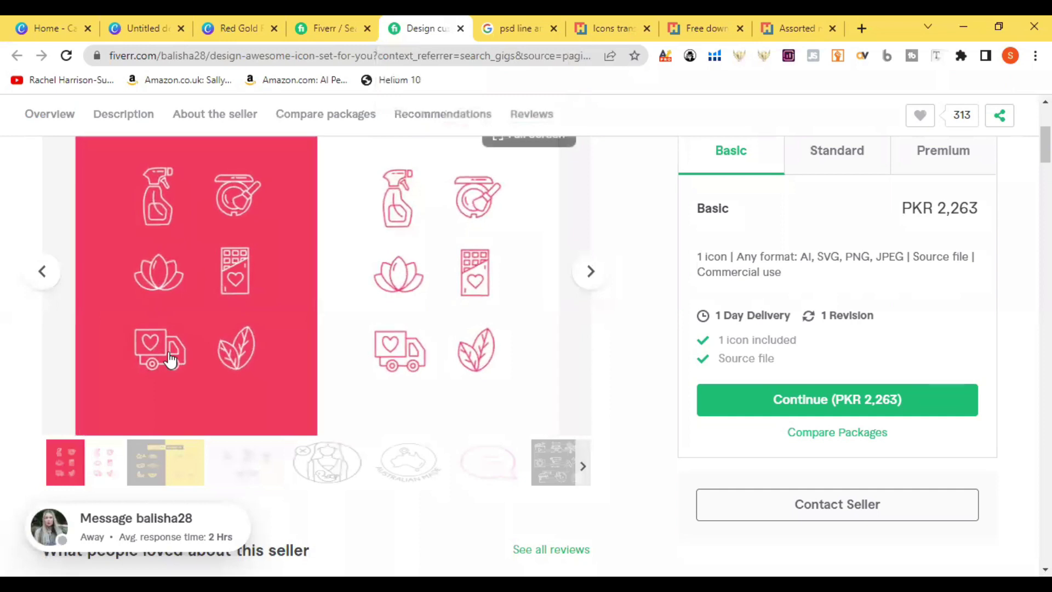
left_click(148, 28)
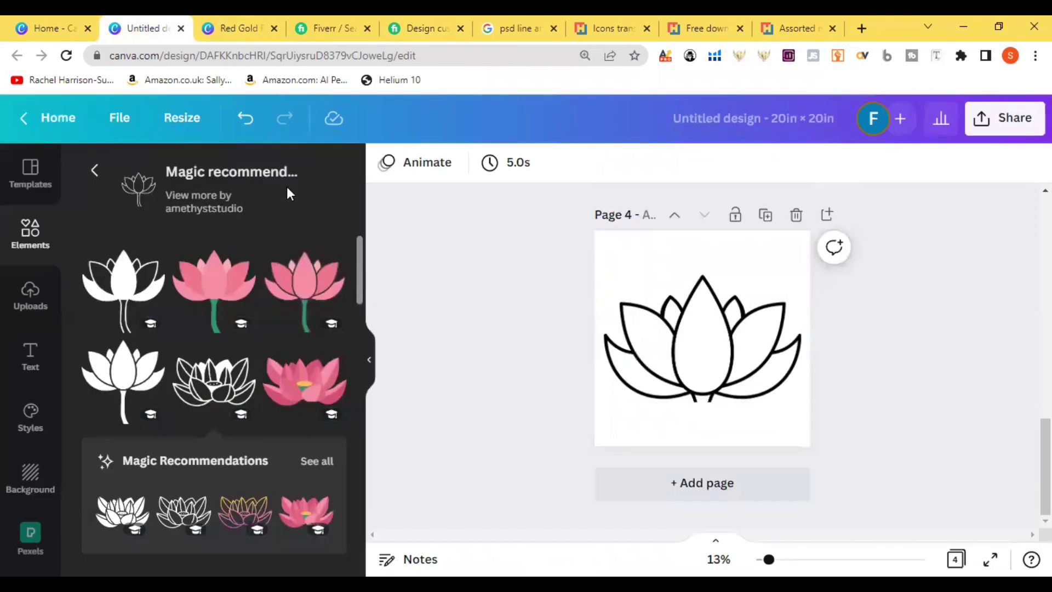
left_click(94, 171)
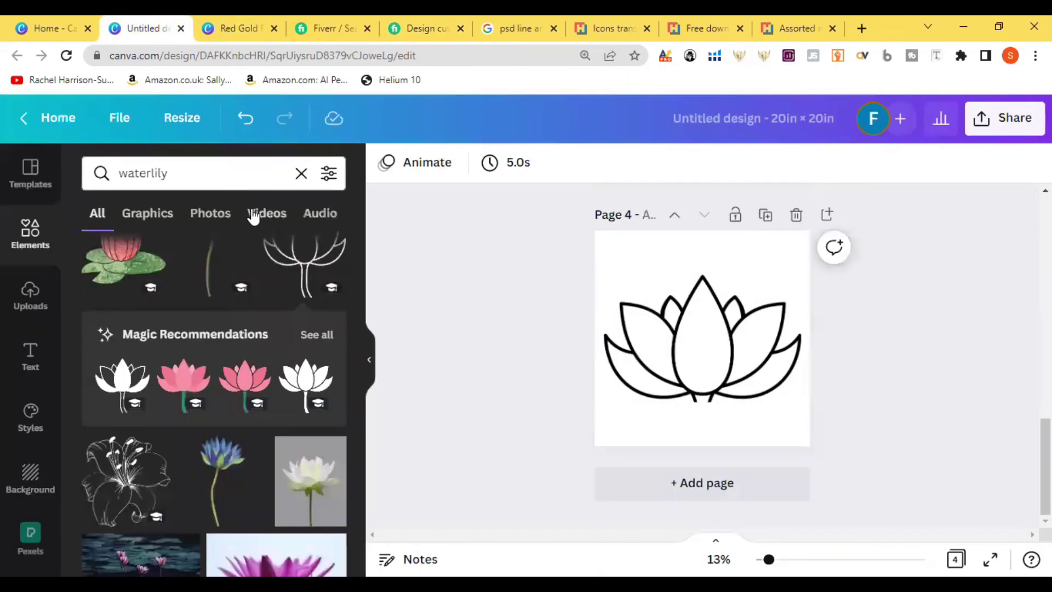
left_click(236, 180)
left_click_drag(233, 180, 86, 168)
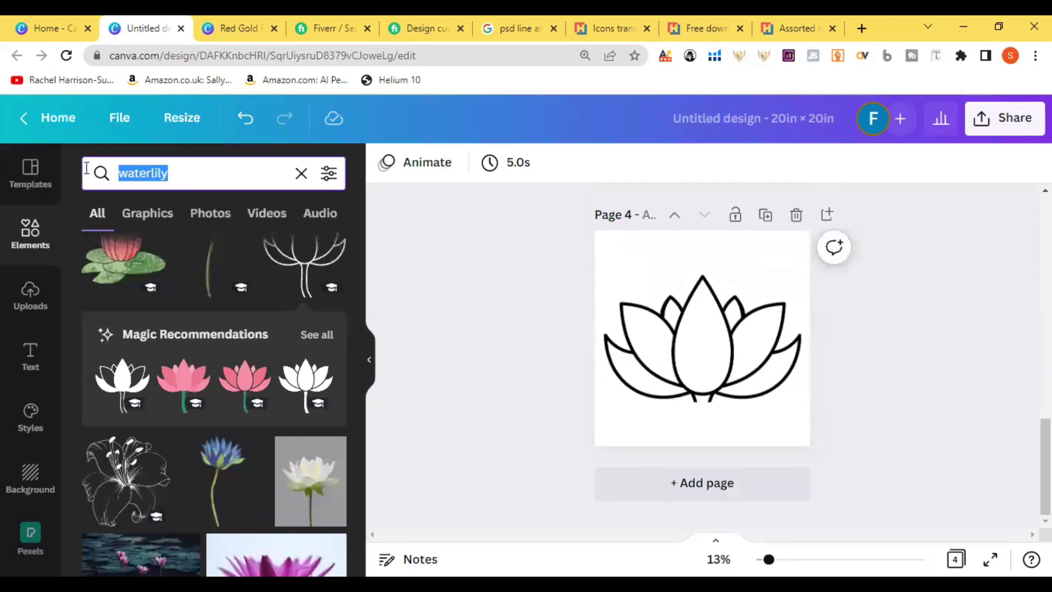
type("chocolate")
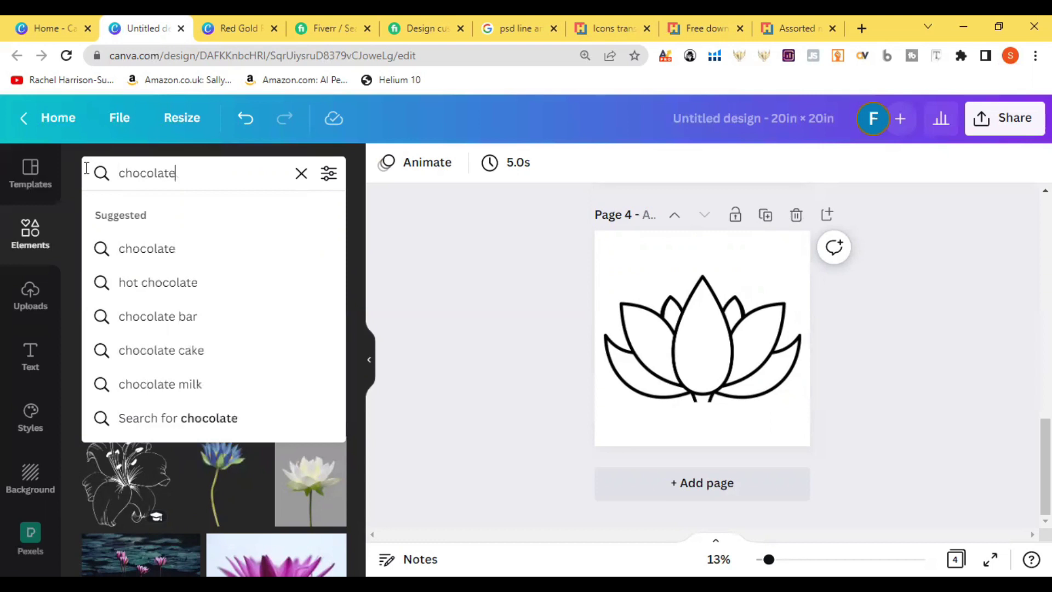
key("Return")
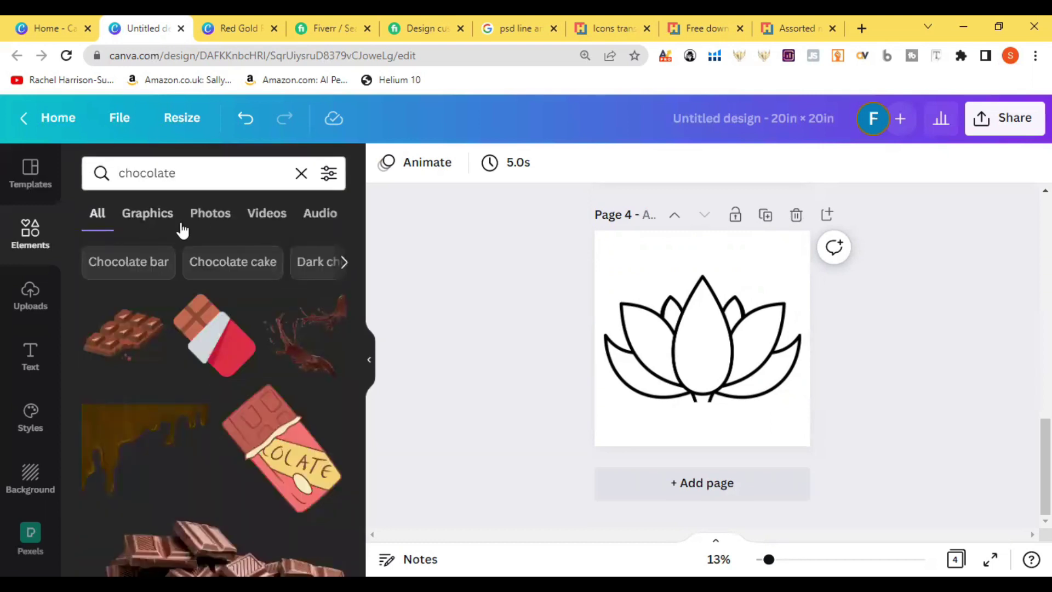
left_click(158, 217)
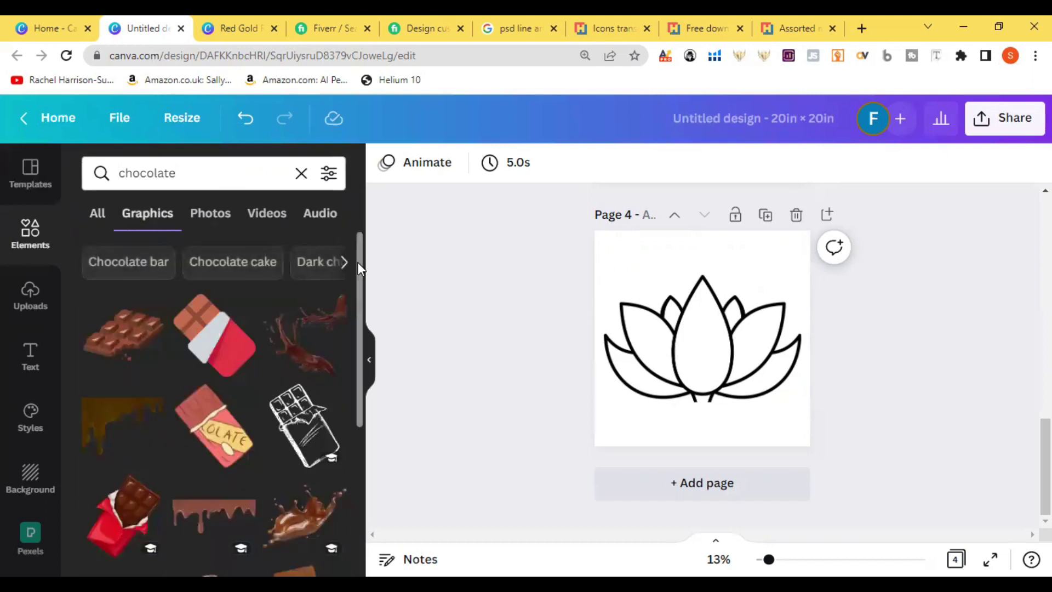
Add page 5, place the outlined chocolate bar graphic on it and enlarge it to nearly fill the page.
left_click(713, 487)
left_click(304, 425)
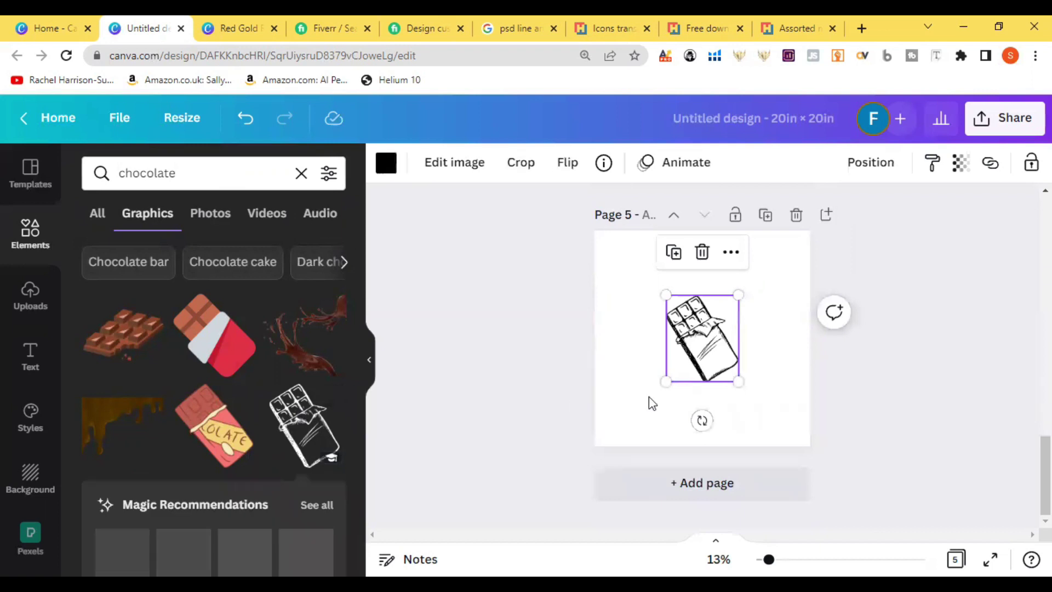
left_click_drag(672, 378, 616, 442)
left_click_drag(738, 294, 791, 251)
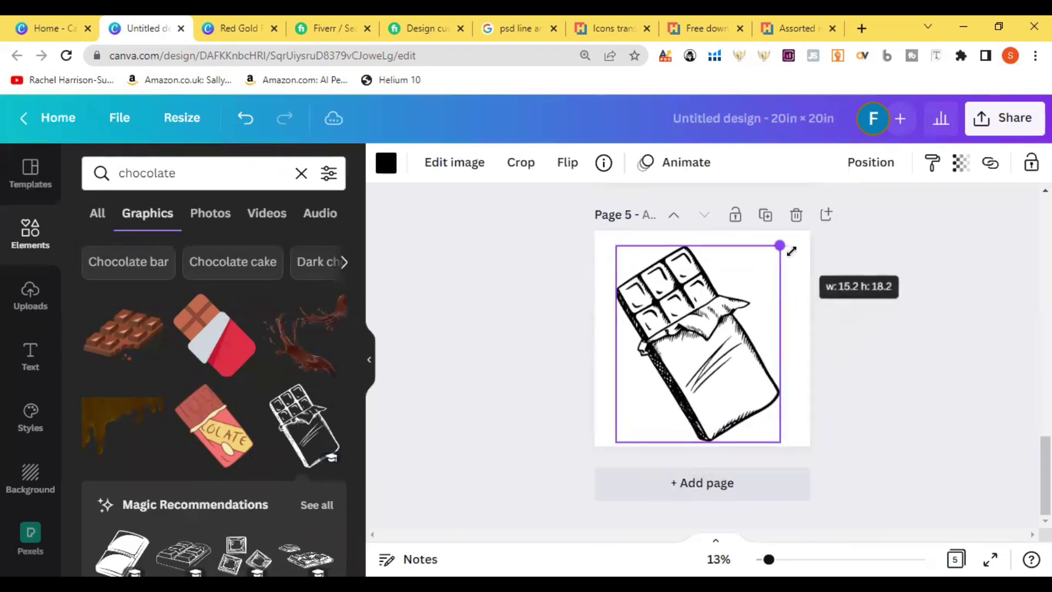
left_click(849, 389)
Align the chocolate bar to the center and middle of page 5.
left_click(687, 361)
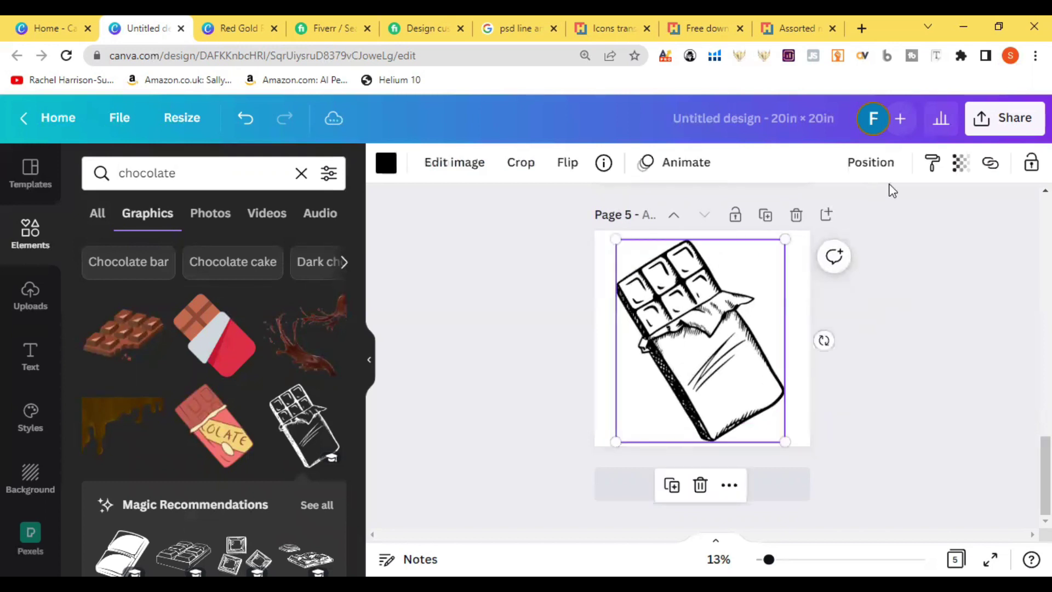
left_click(882, 165)
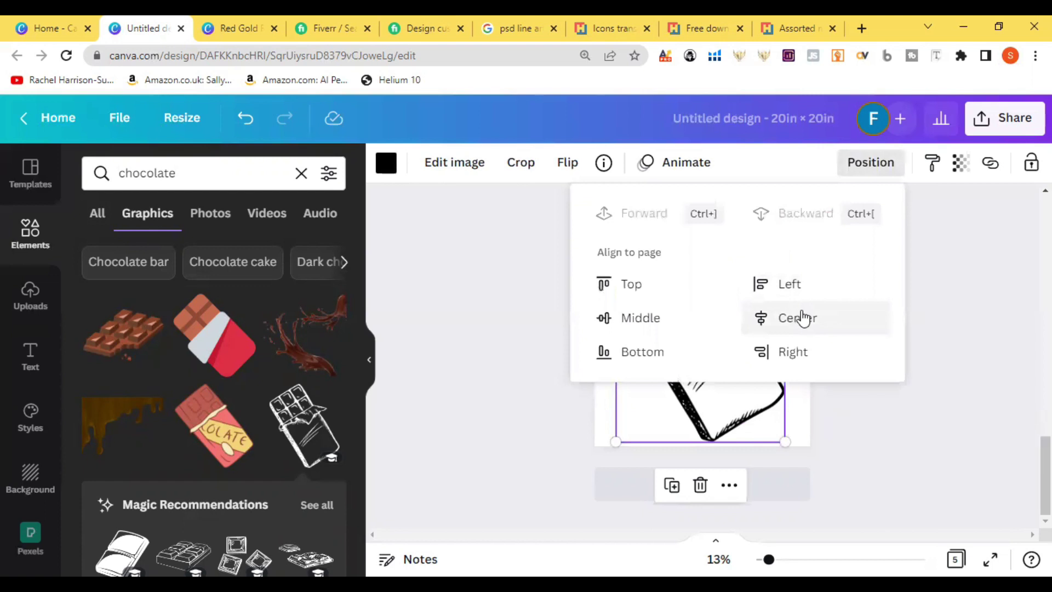
left_click(799, 316)
left_click(624, 318)
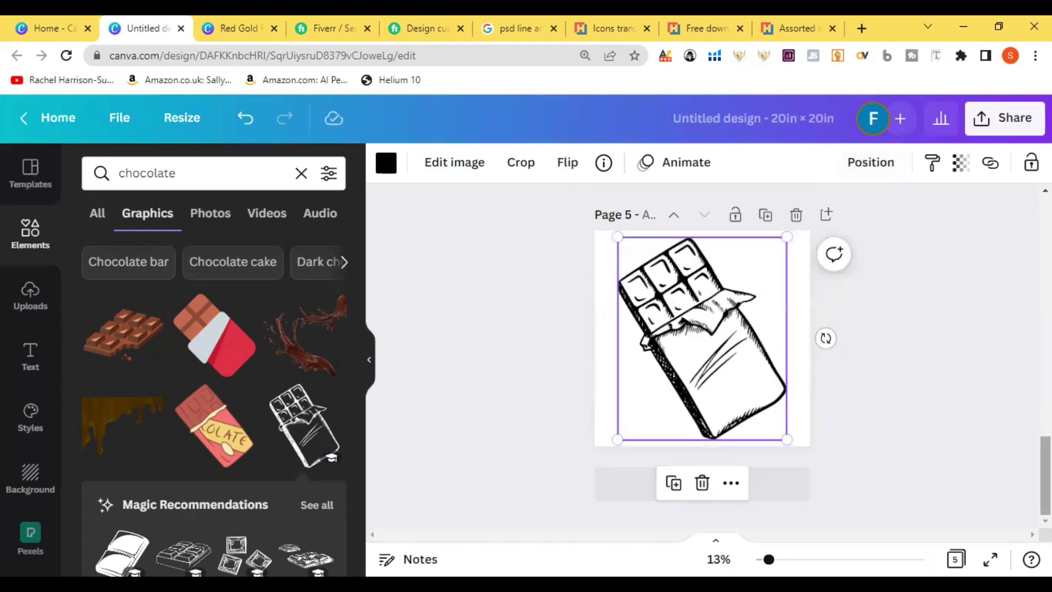
Add a blank page 6 and search the graphic elements for "Line".
left_click(623, 495)
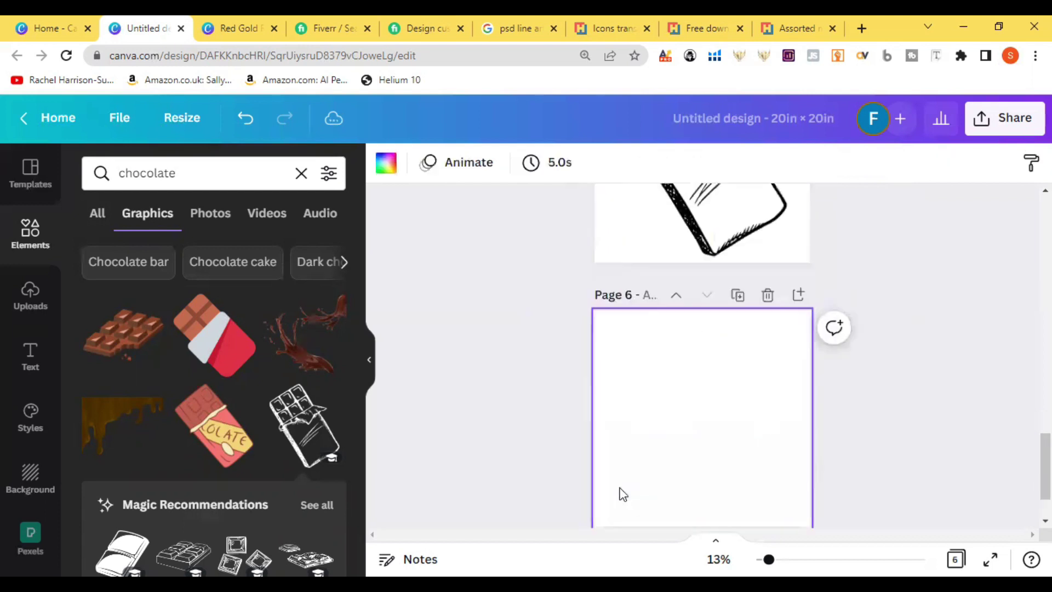
left_click(30, 228)
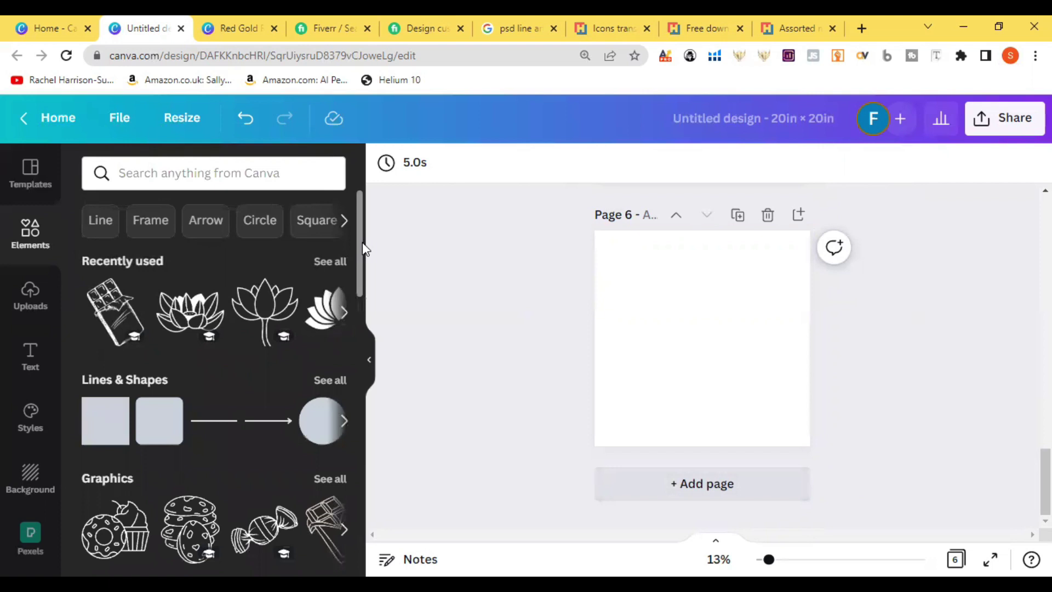
scroll(360, 317, "down", 5)
scroll(357, 351, "down", 4)
left_click_drag(357, 373, 378, 207)
left_click(91, 230)
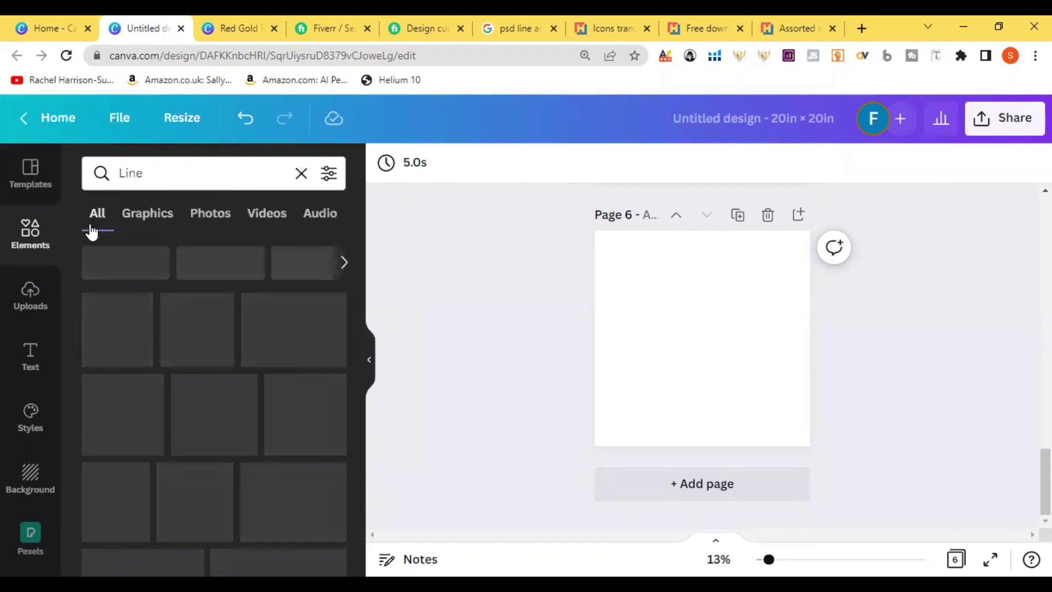
left_click(148, 216)
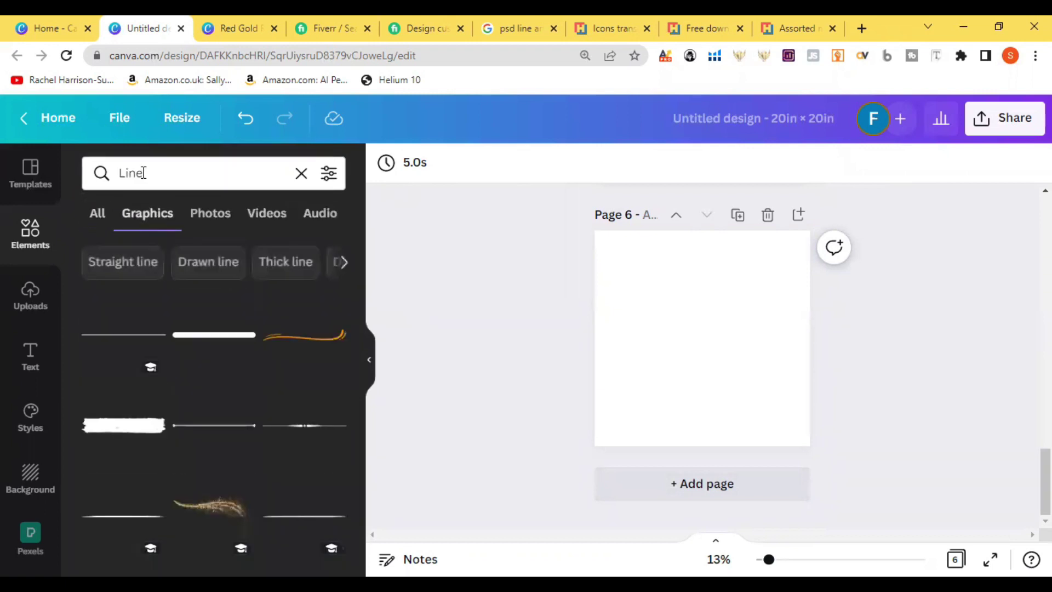
left_click(133, 162)
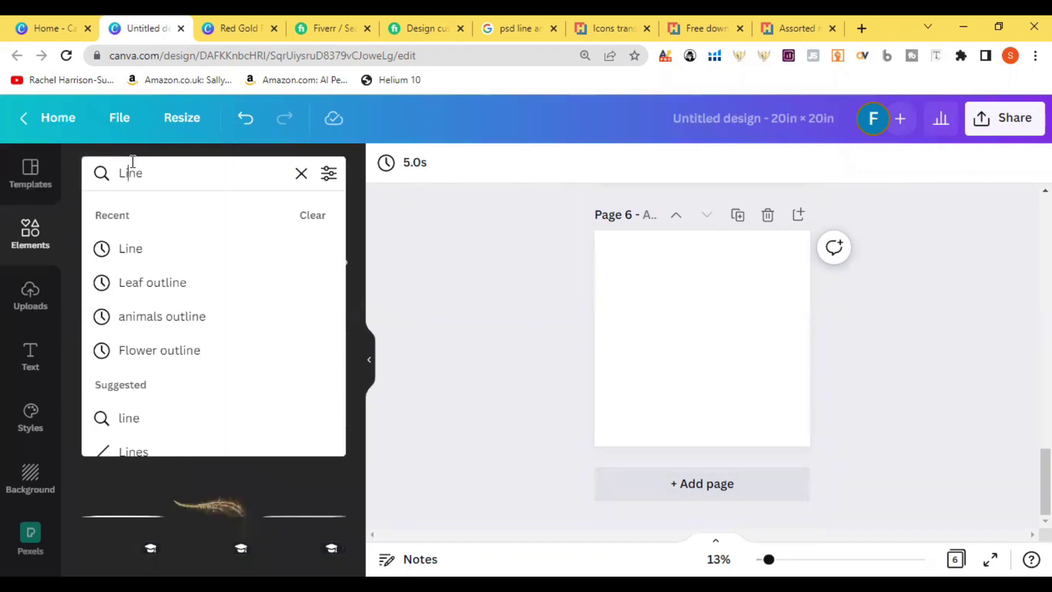
key("Return")
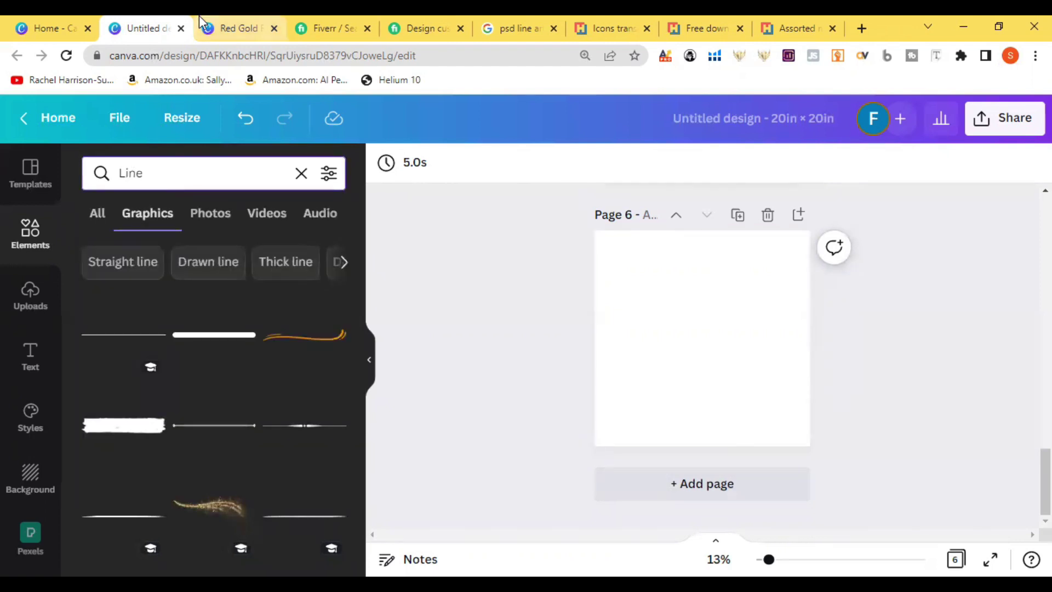
Browse the line icon gigs on Fiverr for more reference icons and return to the untitled Canva design.
left_click(239, 26)
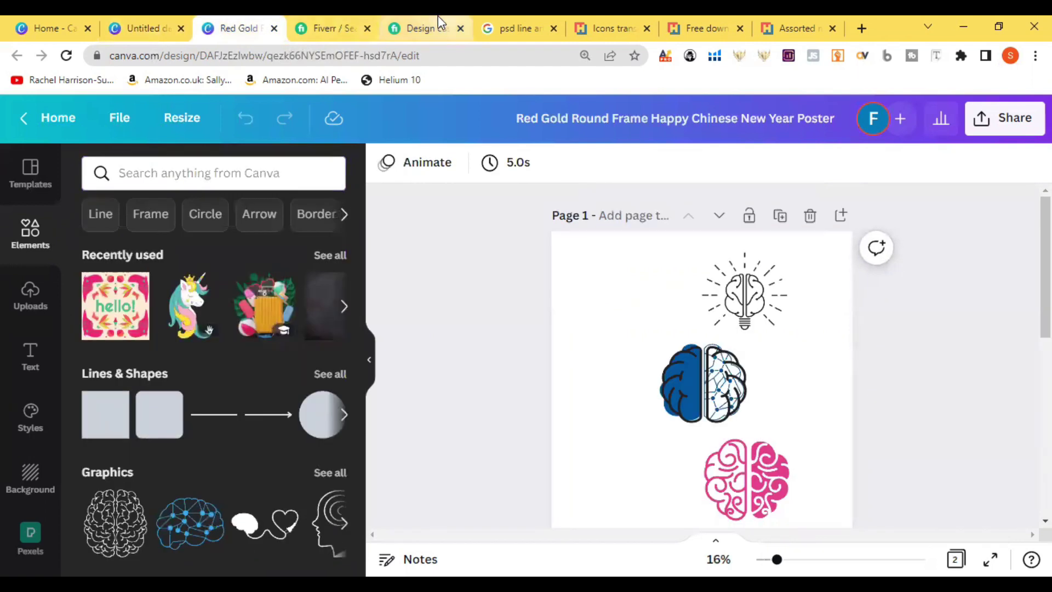
left_click(332, 27)
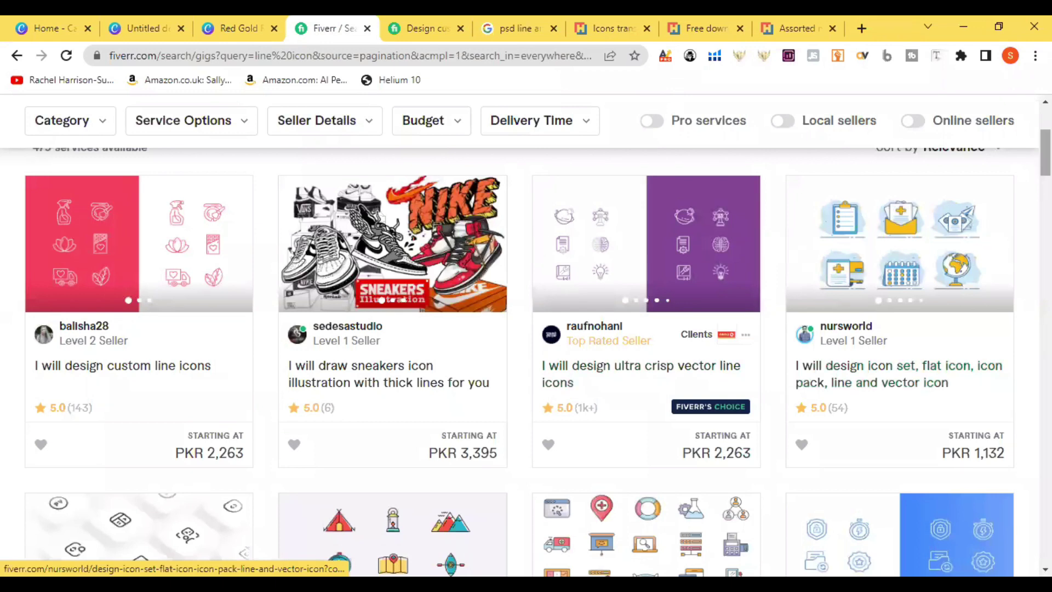
scroll(989, 236, "up", 4)
scroll(989, 237, "down", 5)
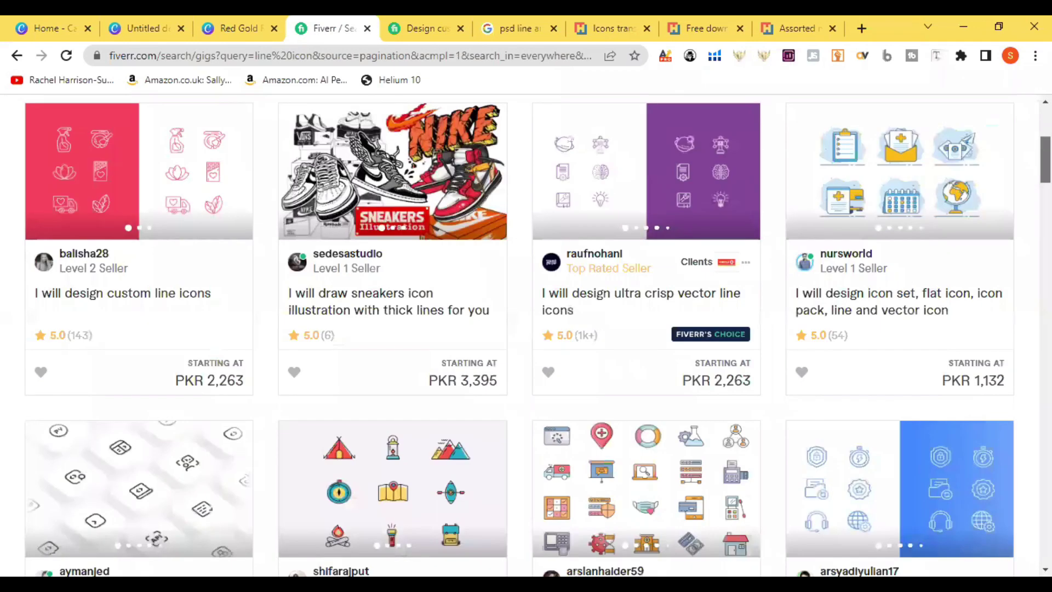
scroll(767, 255, "down", 4)
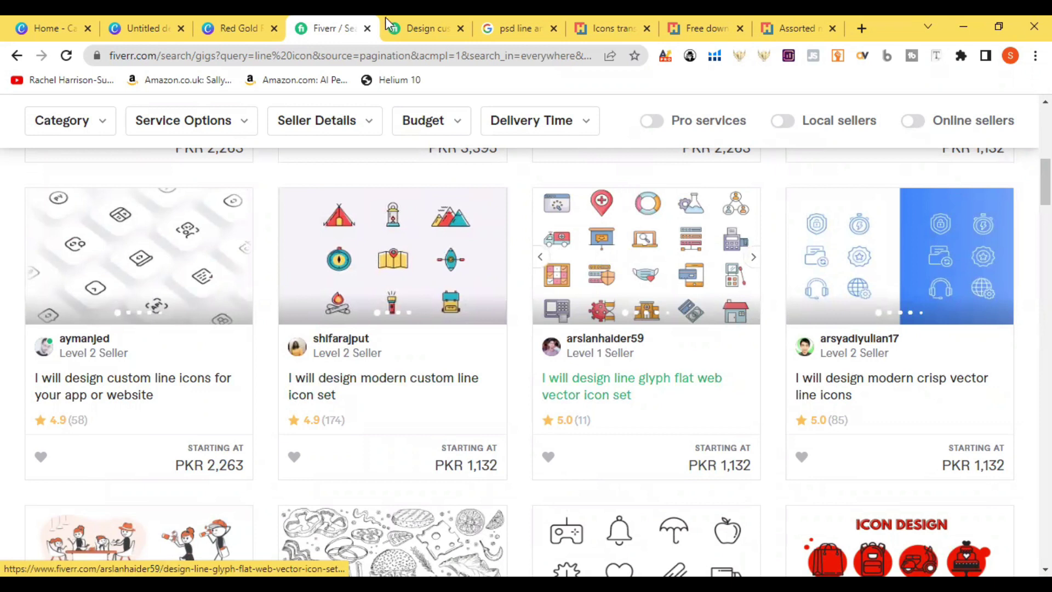
left_click(130, 20)
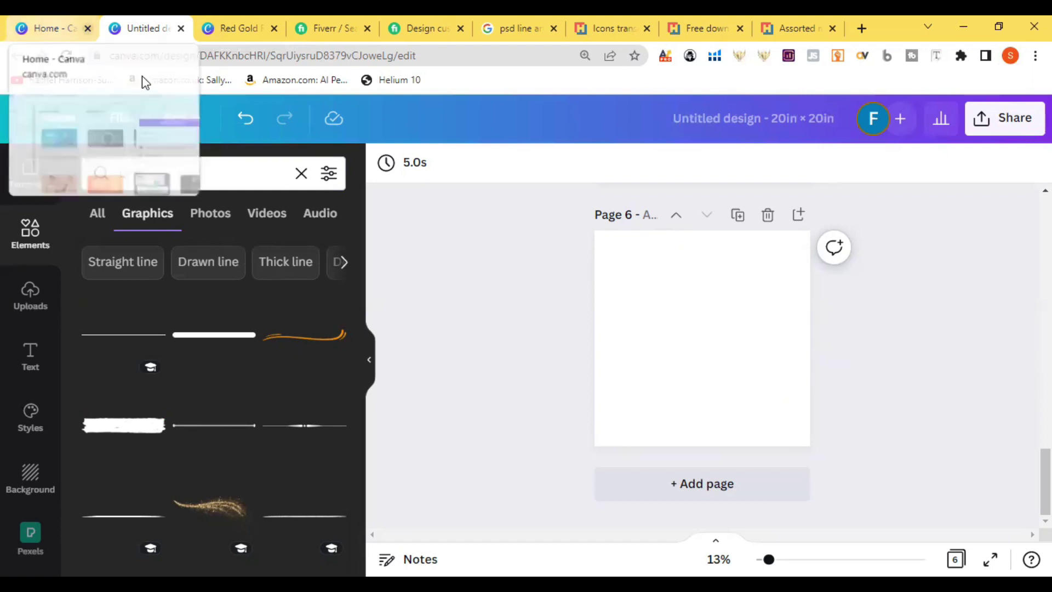
Replace the element search term with "house" and run the search.
left_click(302, 171)
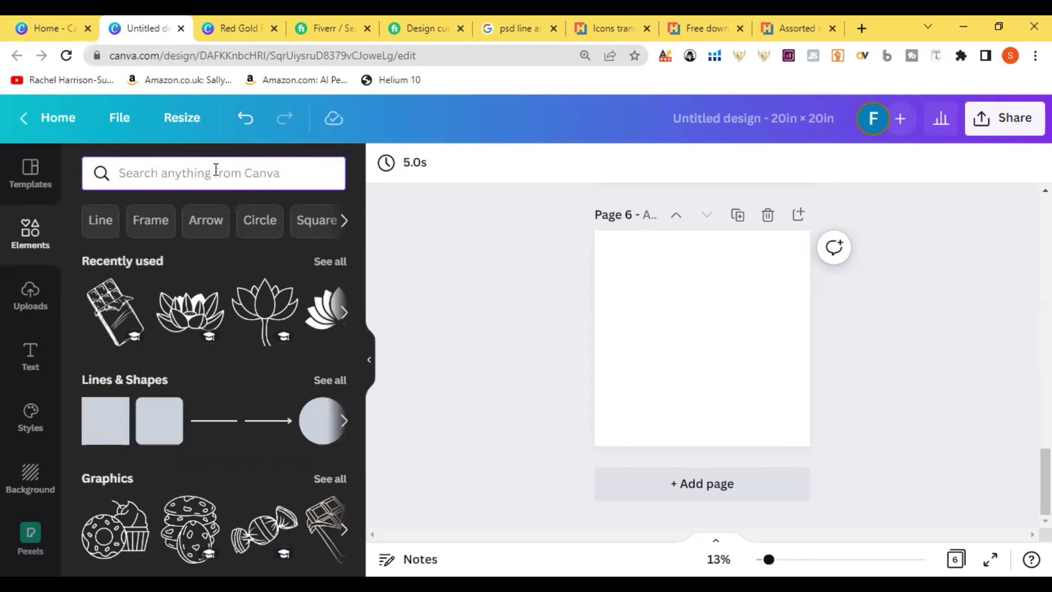
type("h")
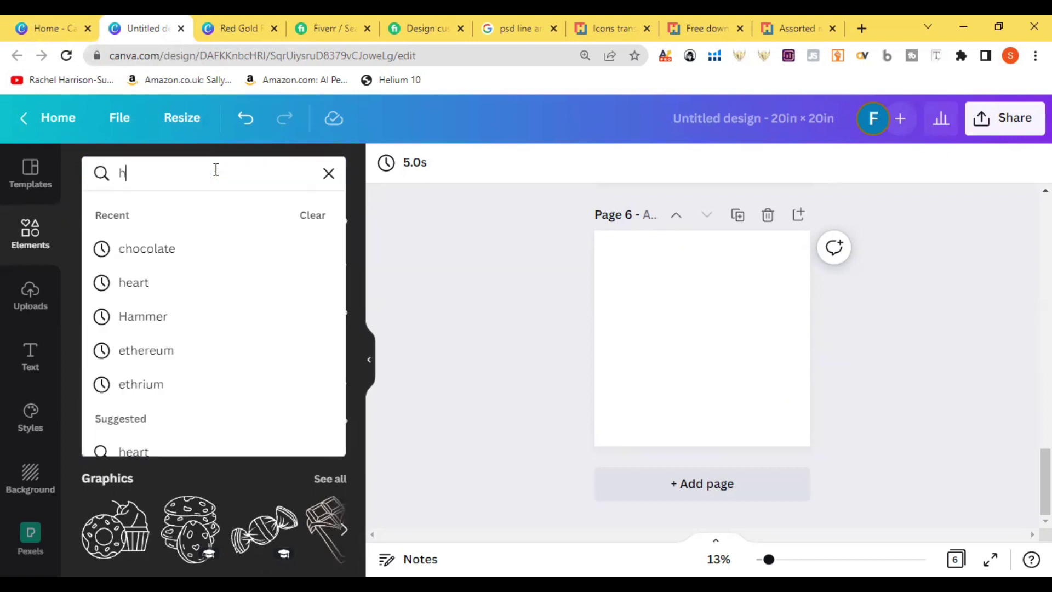
type("ouse")
key("Return")
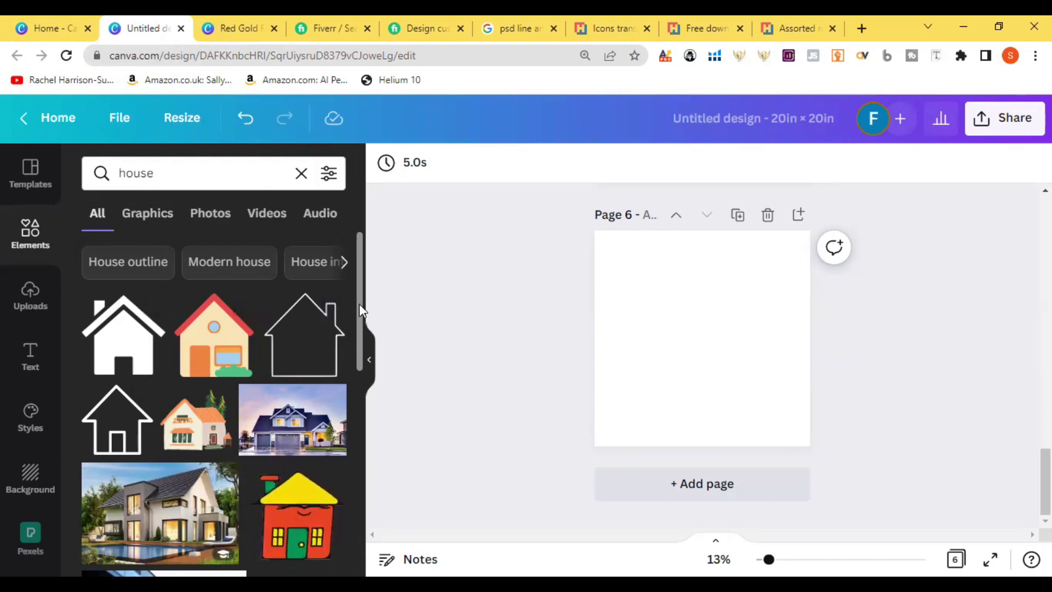
Recheck the Fiverr icons and, back in Canva, add the coloured red-roofed house to page 6, enlarged to about 16.8 × 17.7 in.
left_click(328, 28)
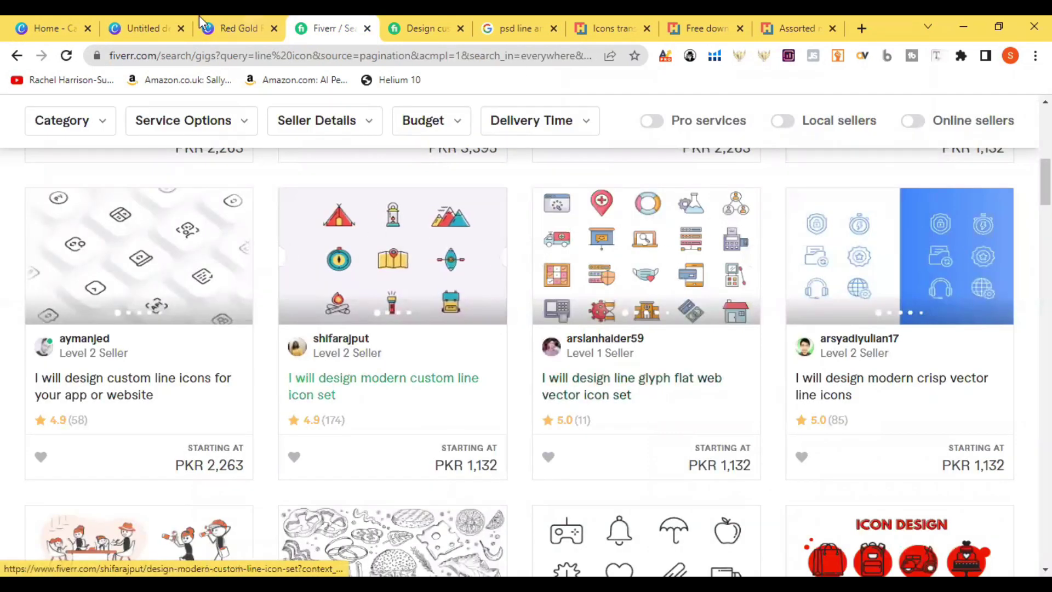
left_click(126, 24)
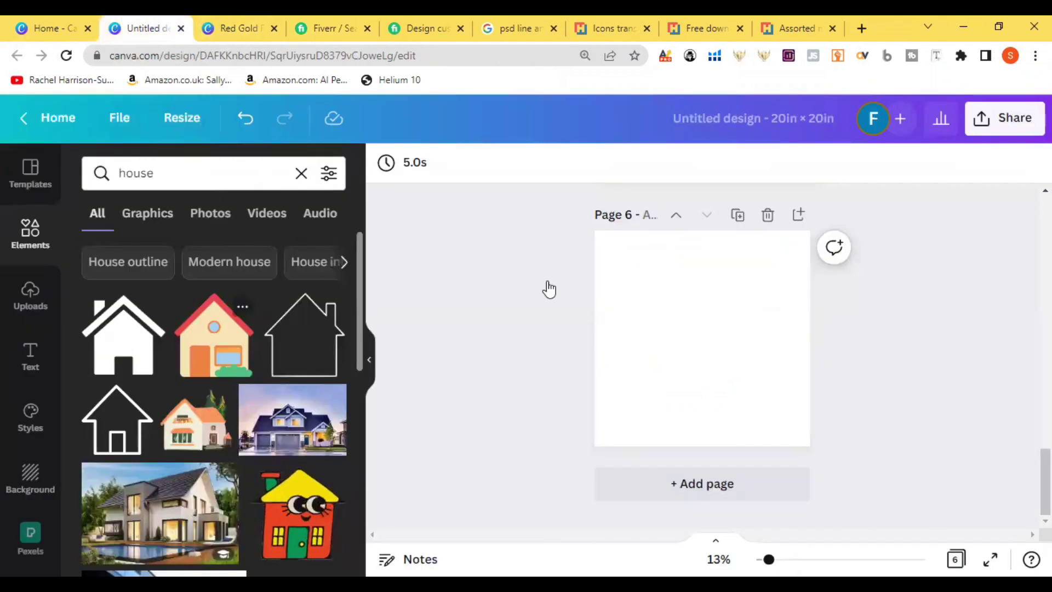
left_click_drag(747, 295, 795, 244)
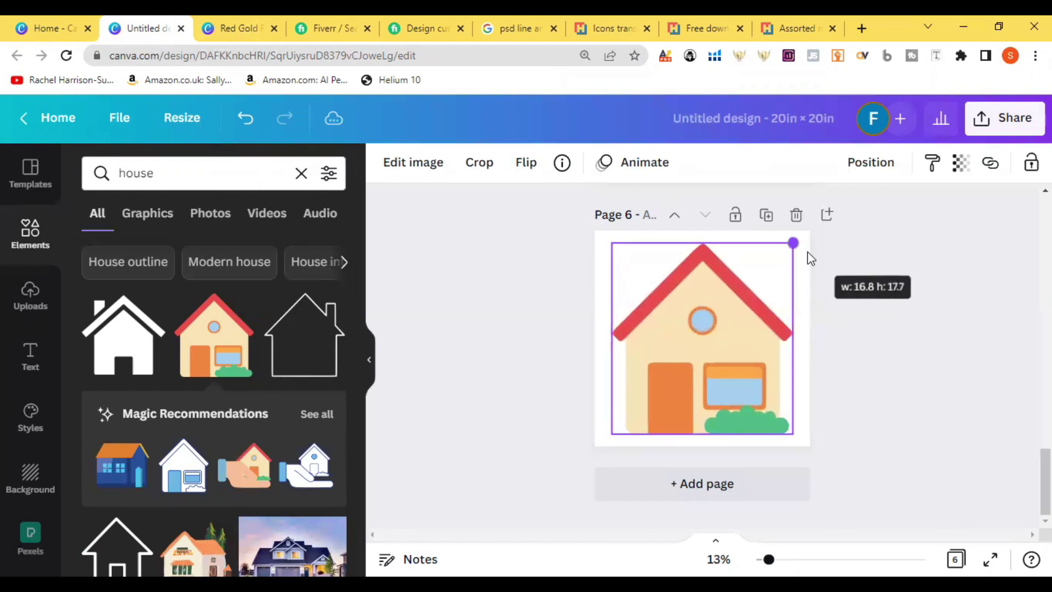
left_click(468, 292)
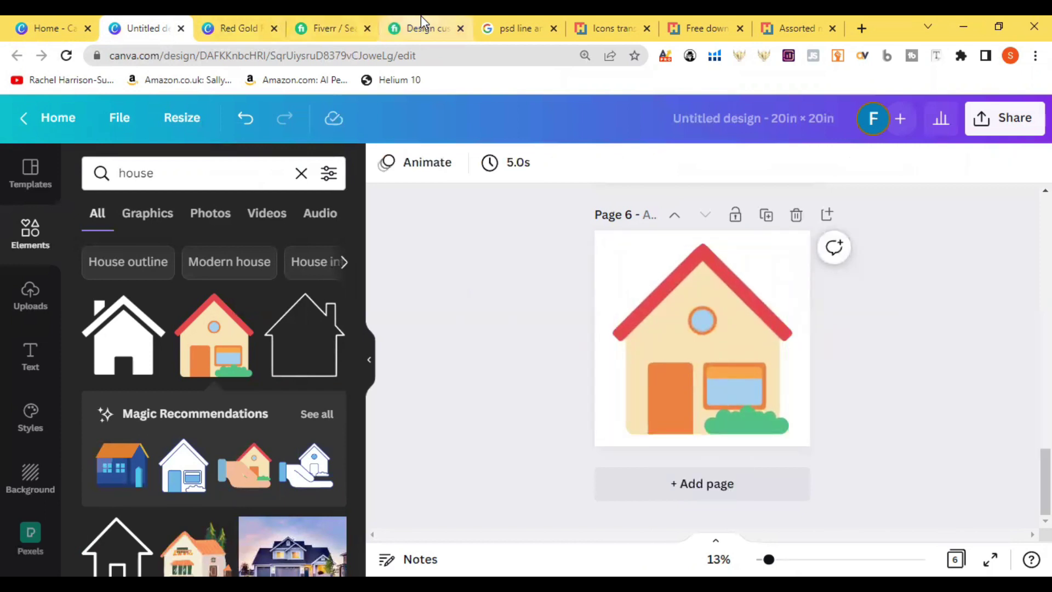
Check the reference icon sets on Fiverr again and, back in Canva, search the elements for "map".
left_click(349, 20)
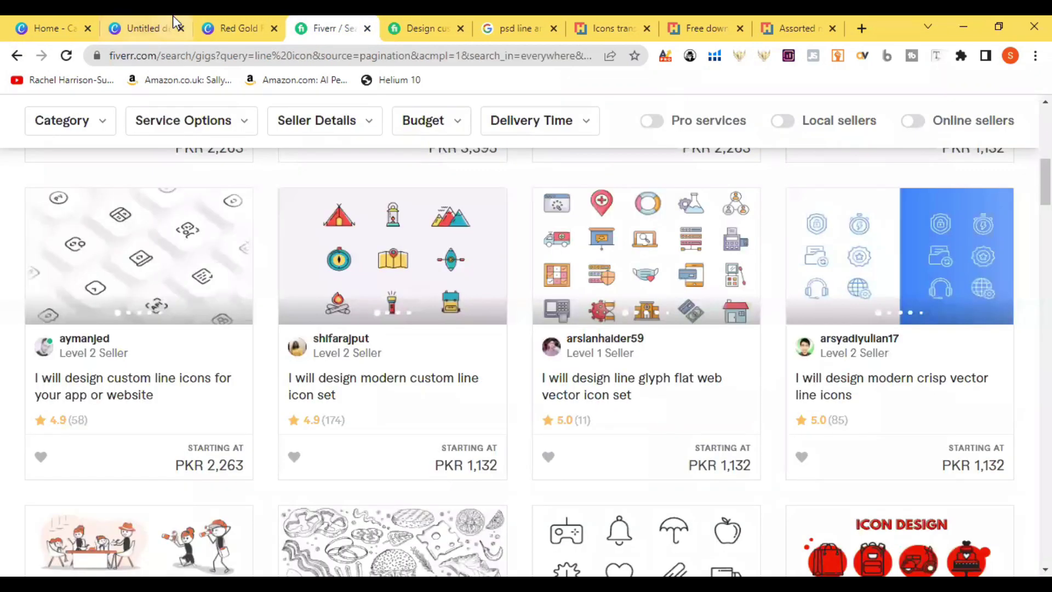
left_click(134, 20)
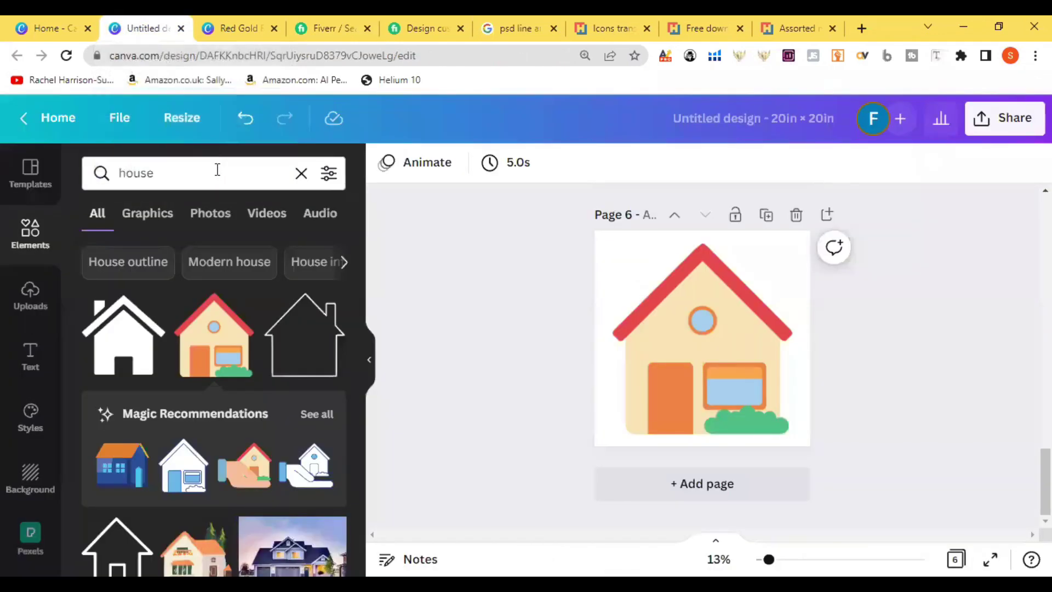
left_click(299, 173)
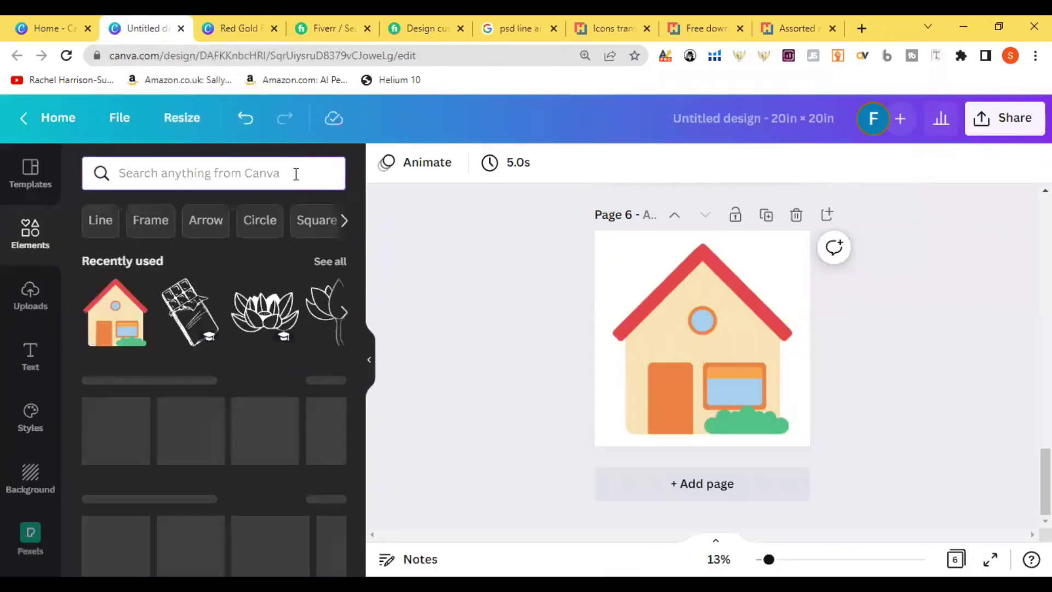
type("map")
key("Return")
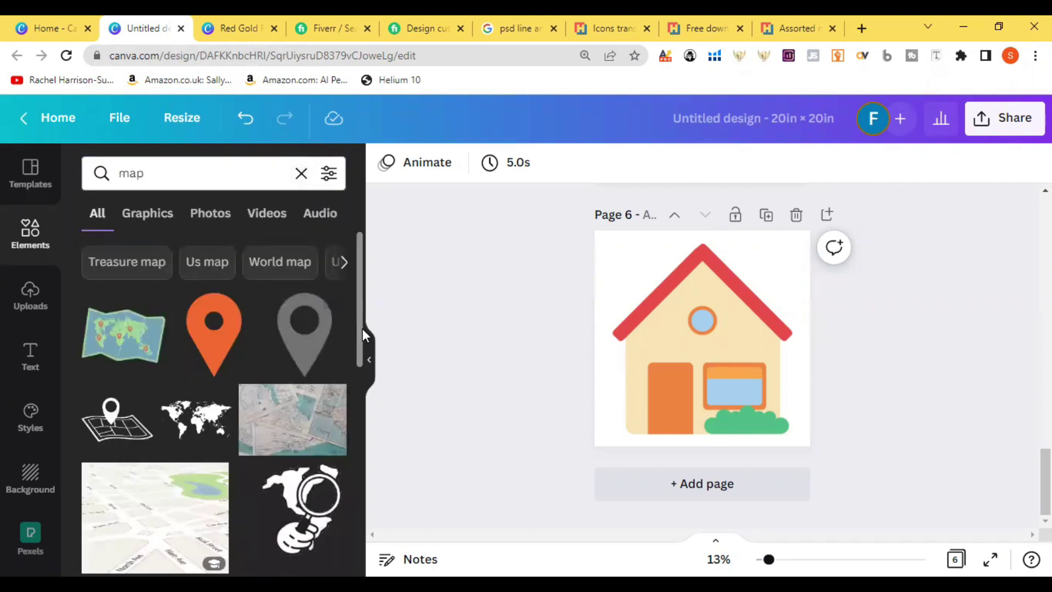
Add page 7, place the coloured folded map with the red location pin on it and enlarge it to nearly fill the page.
scroll(362, 351, "down", 1)
left_click_drag(360, 368, 360, 499)
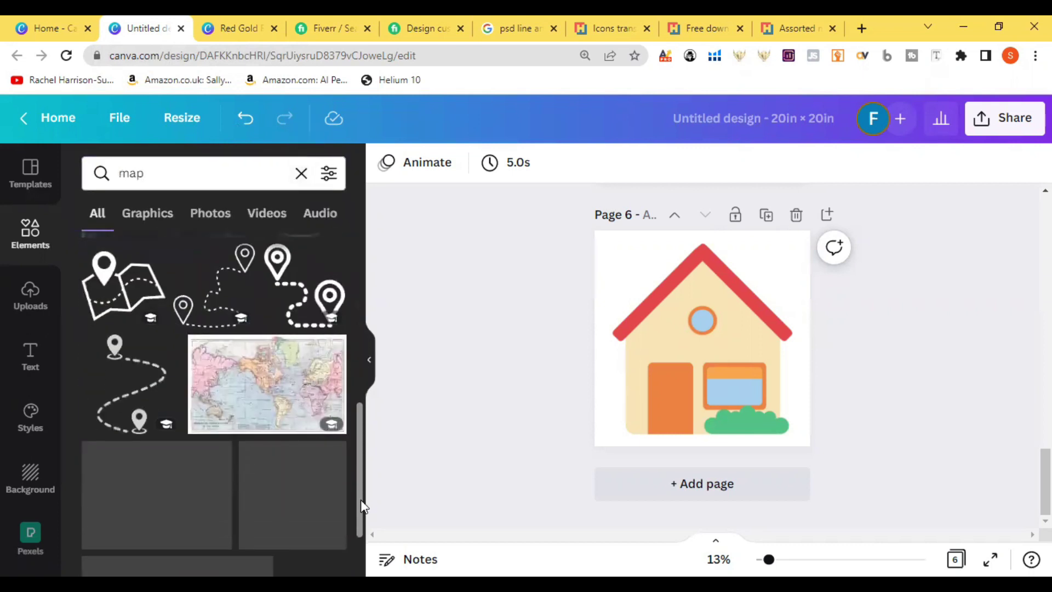
left_click_drag(361, 459, 360, 504)
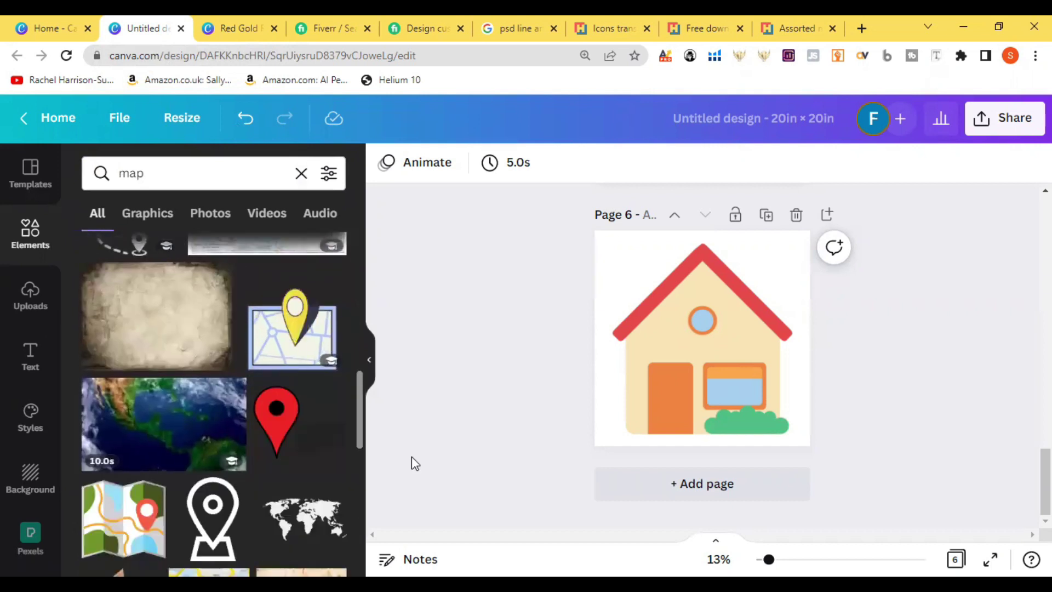
left_click(718, 492)
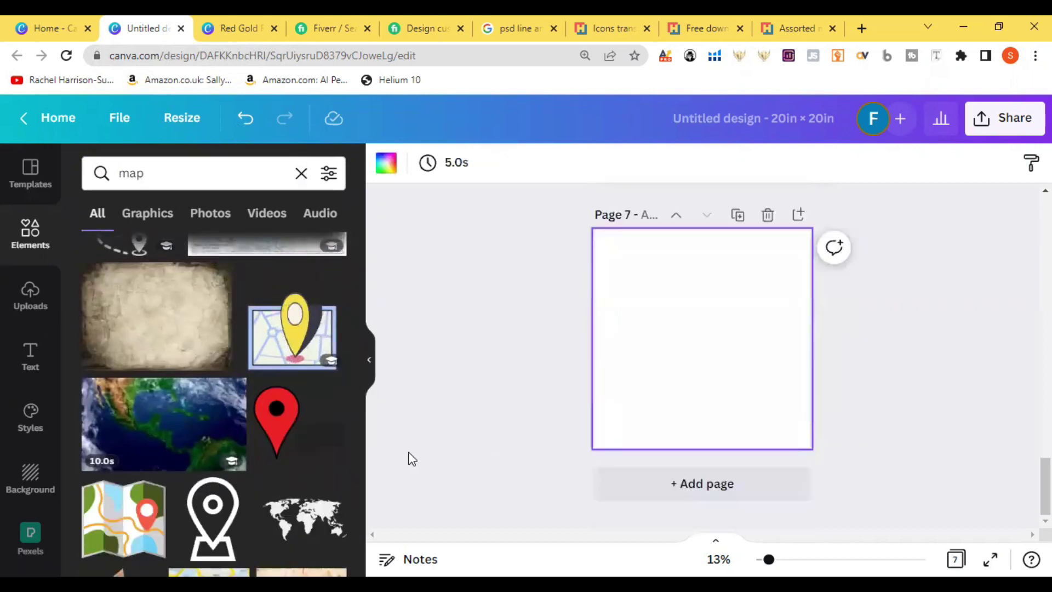
left_click(139, 524)
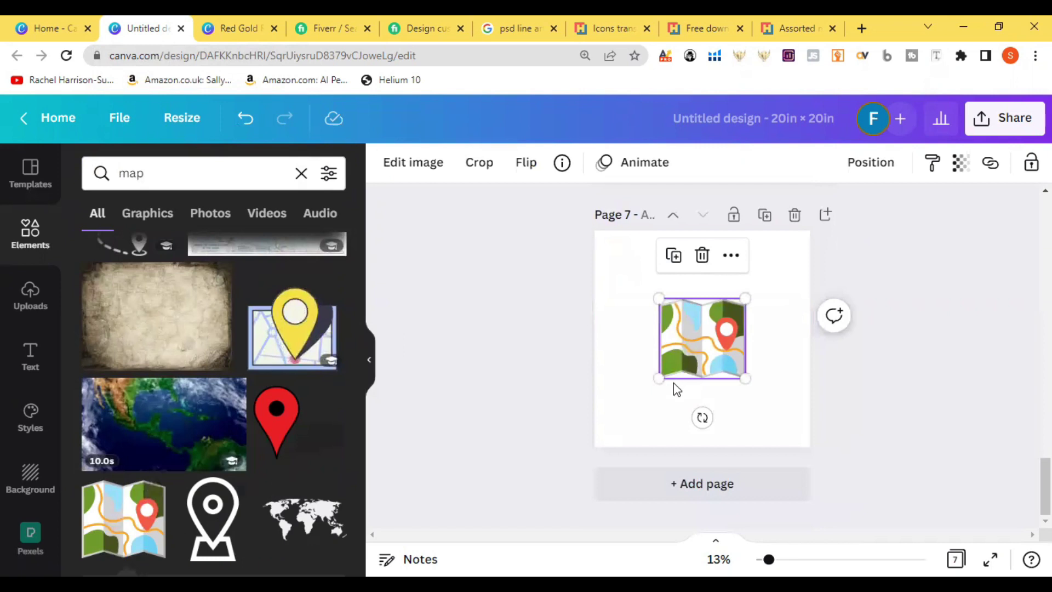
left_click_drag(660, 378, 608, 424)
left_click(502, 380)
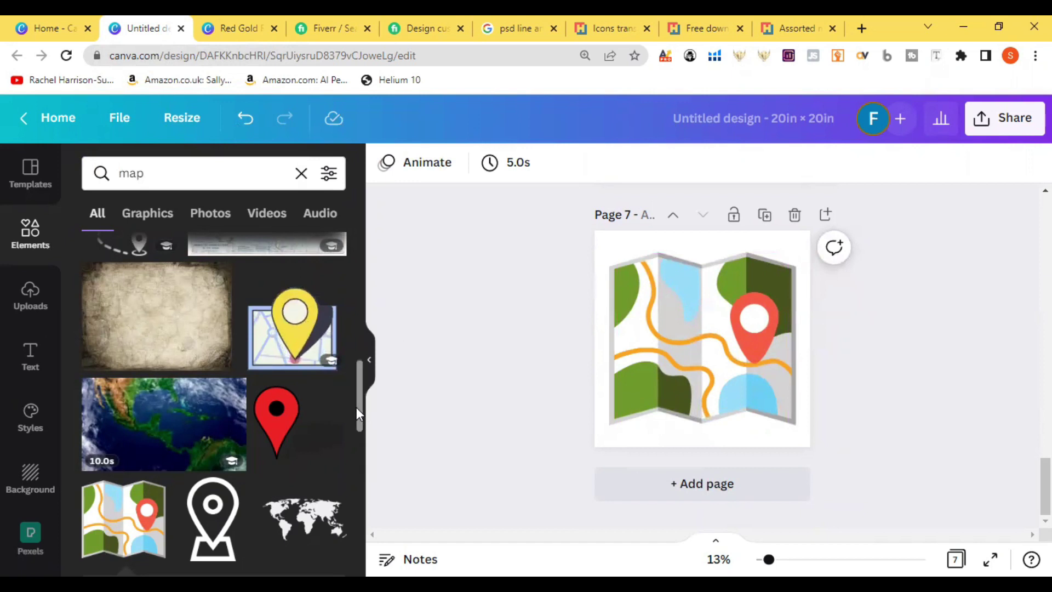
Add a blank page 8 and, after a glance at the Fiverr references, search the Canva elements for "fire".
left_click_drag(360, 406, 358, 462)
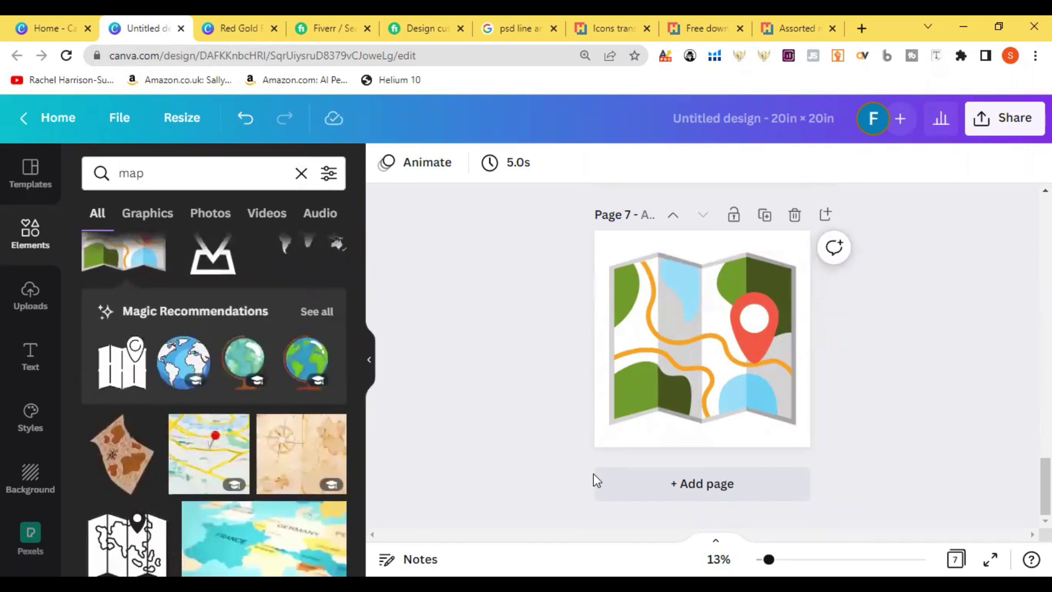
left_click(689, 484)
left_click(311, 15)
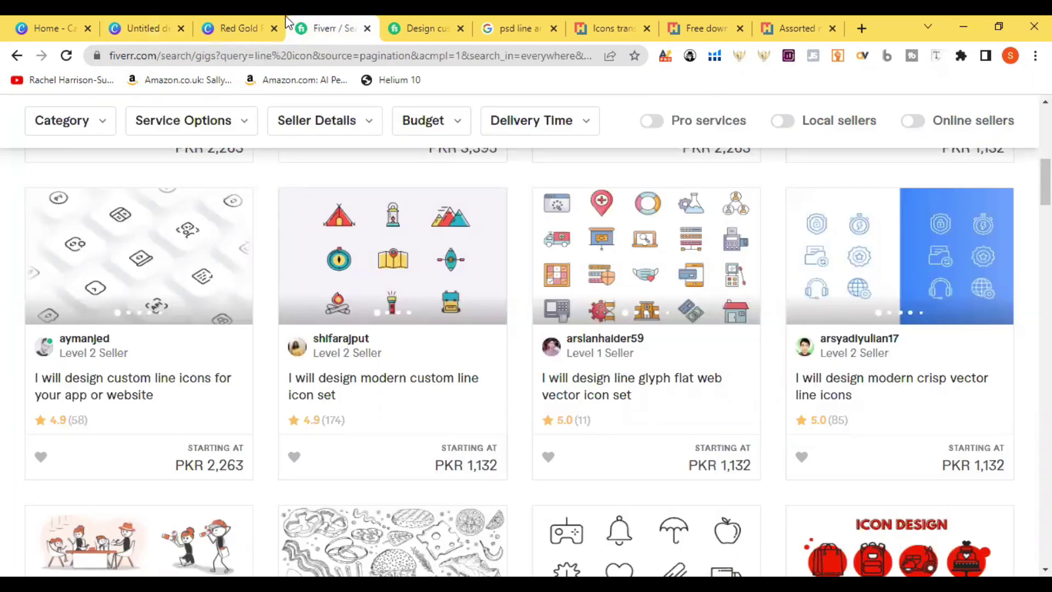
left_click(130, 17)
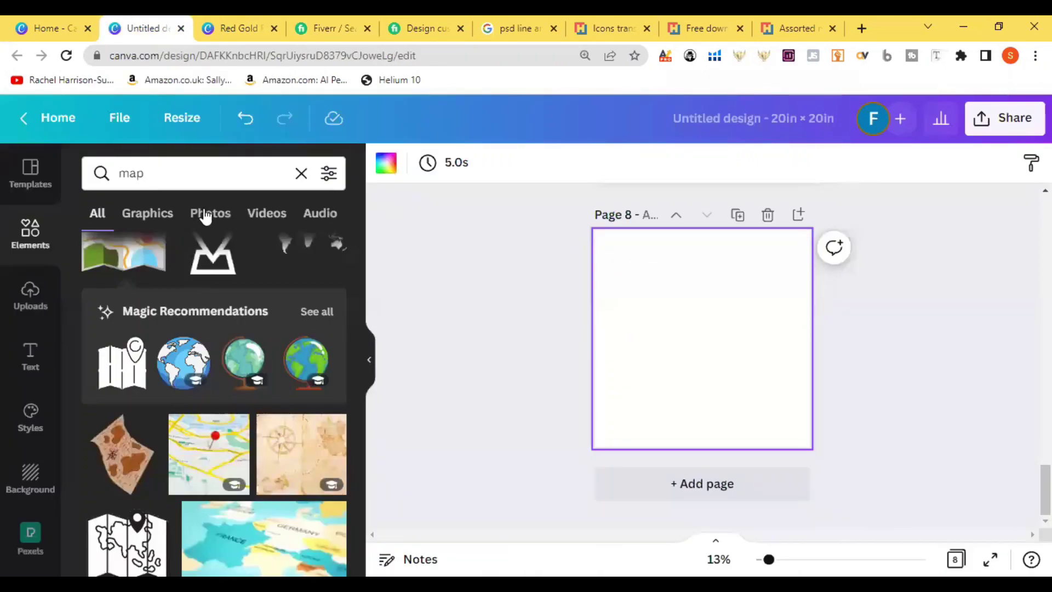
left_click(198, 176)
key("ctrl+a")
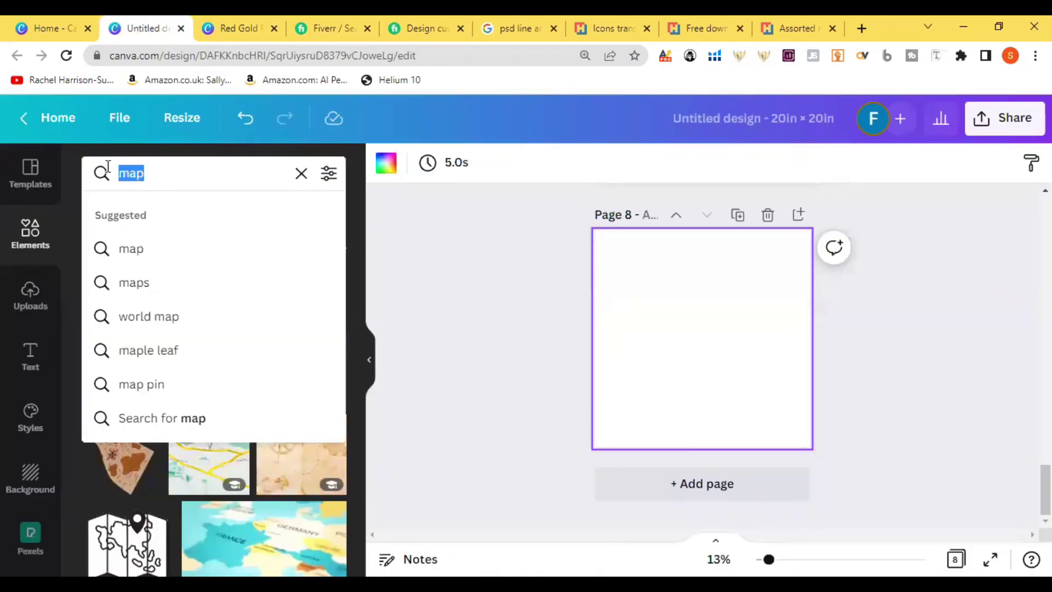
type("fire")
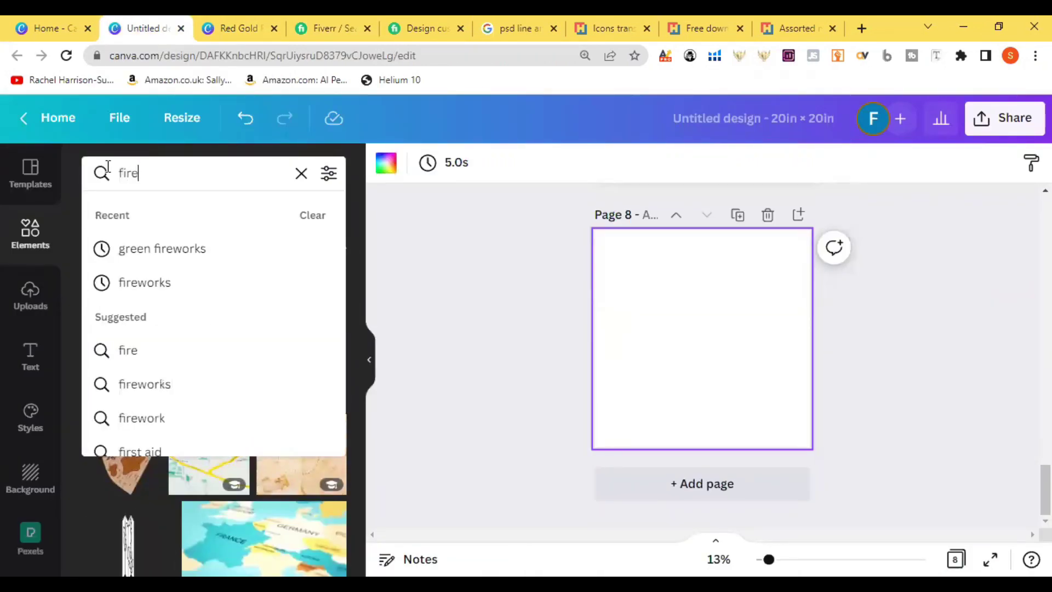
key("Return")
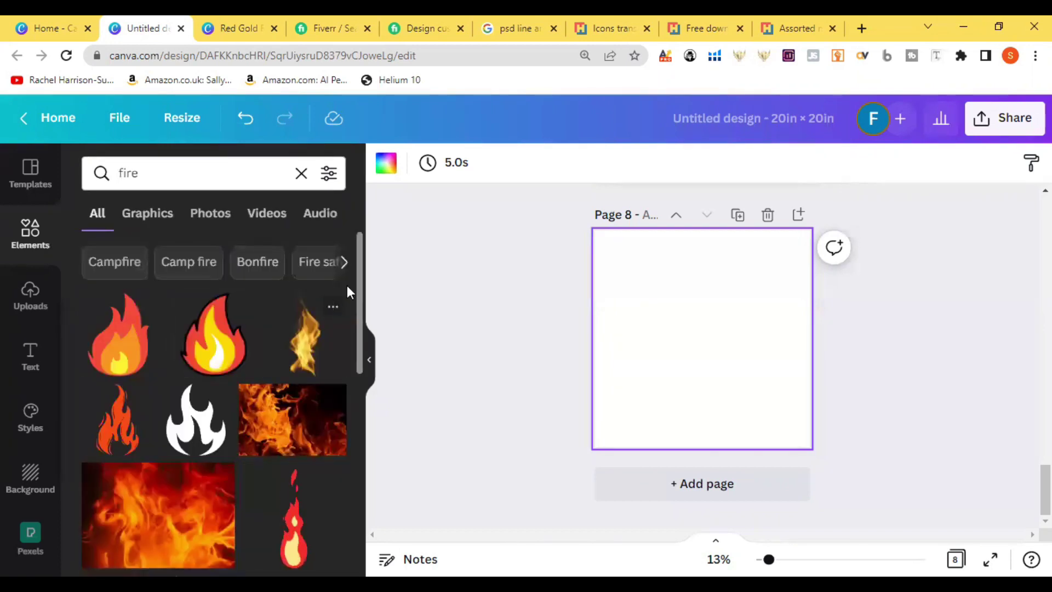
Look through the fire results for a campfire graphic and review the house and map pages.
left_click_drag(362, 278, 366, 486)
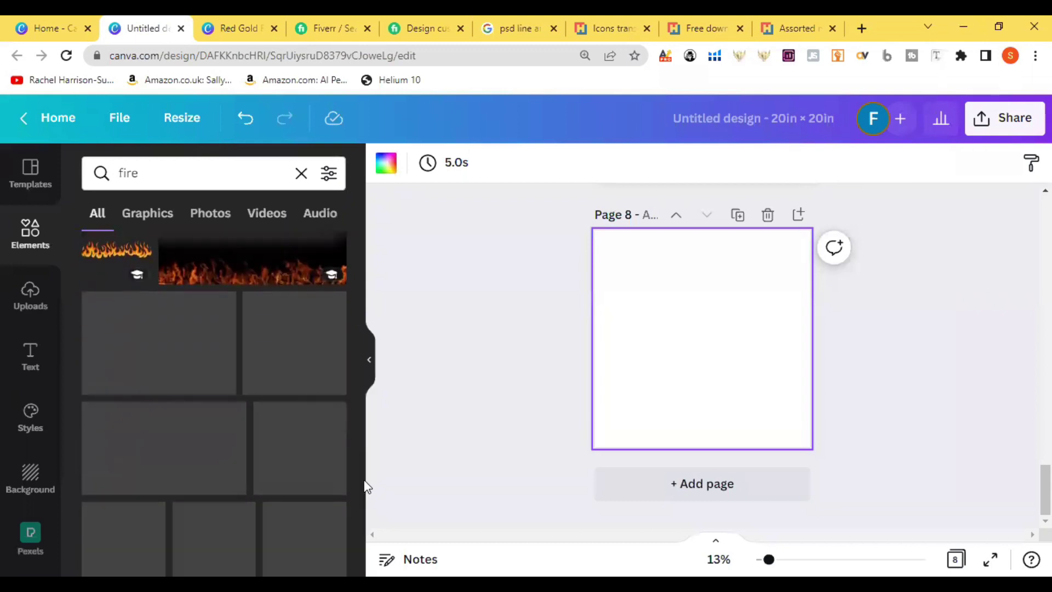
left_click_drag(363, 377, 354, 531)
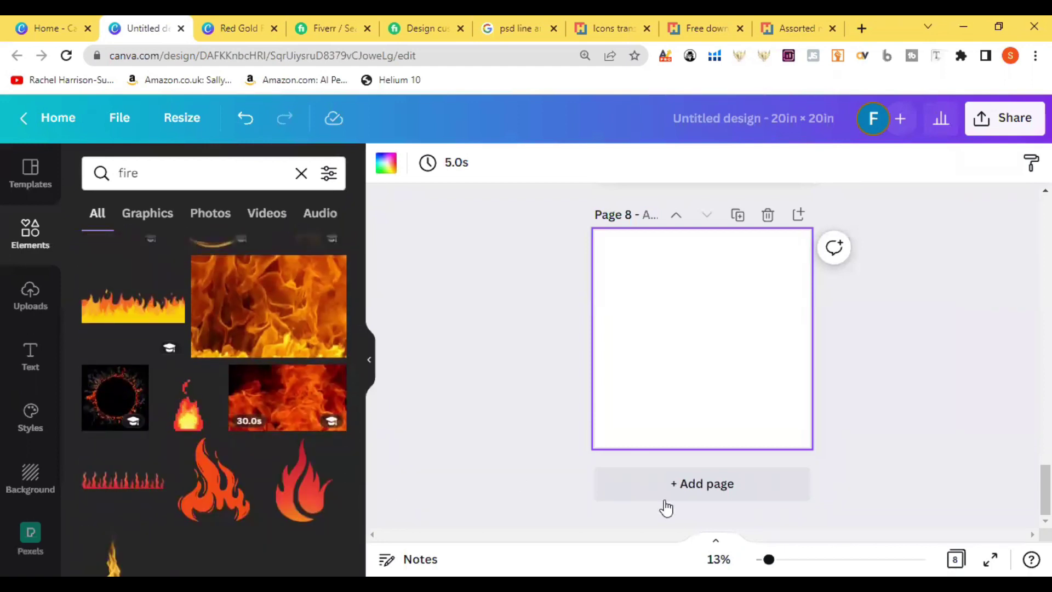
scroll(707, 350, "up", 10)
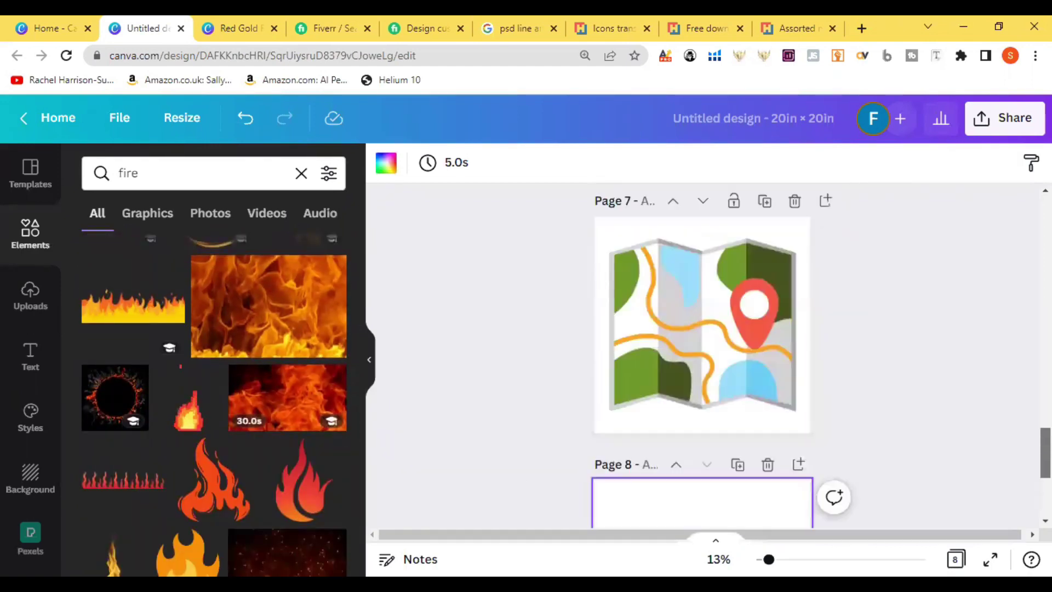
scroll(916, 361, "up", 1)
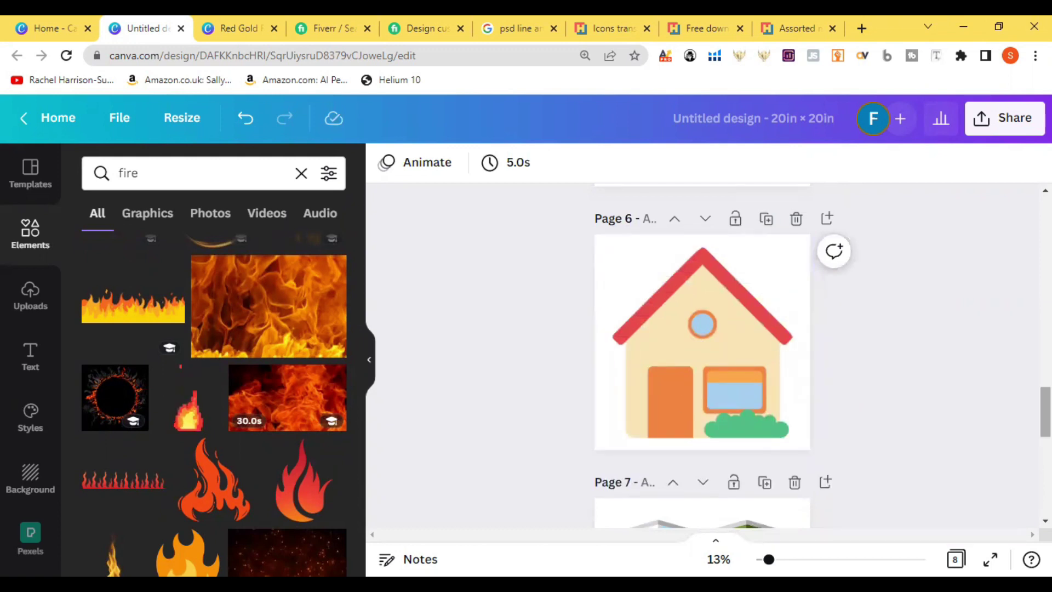
scroll(702, 351, "down", 5)
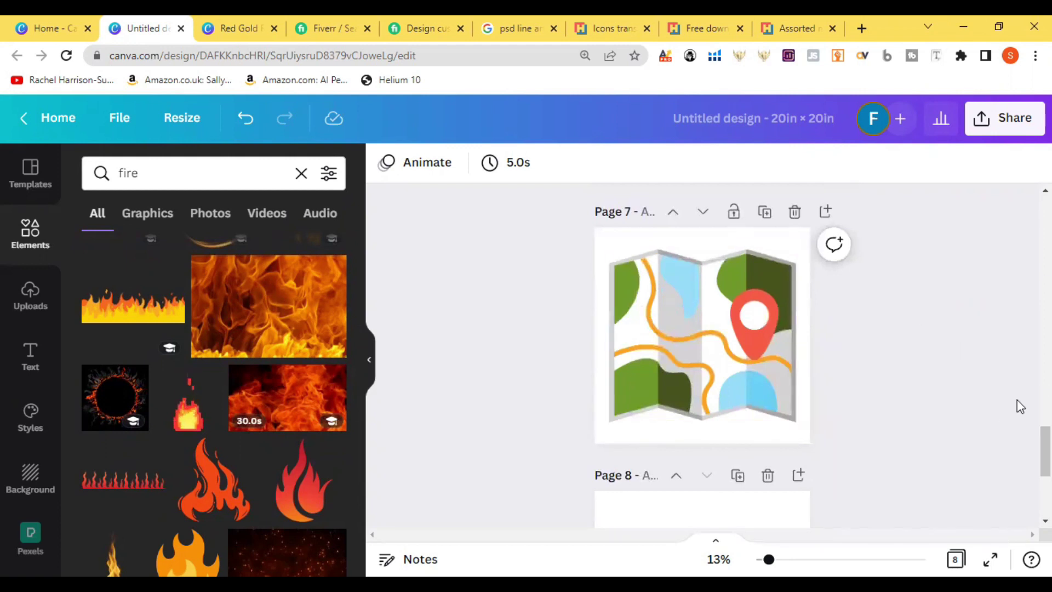
scroll(702, 350, "down", 2)
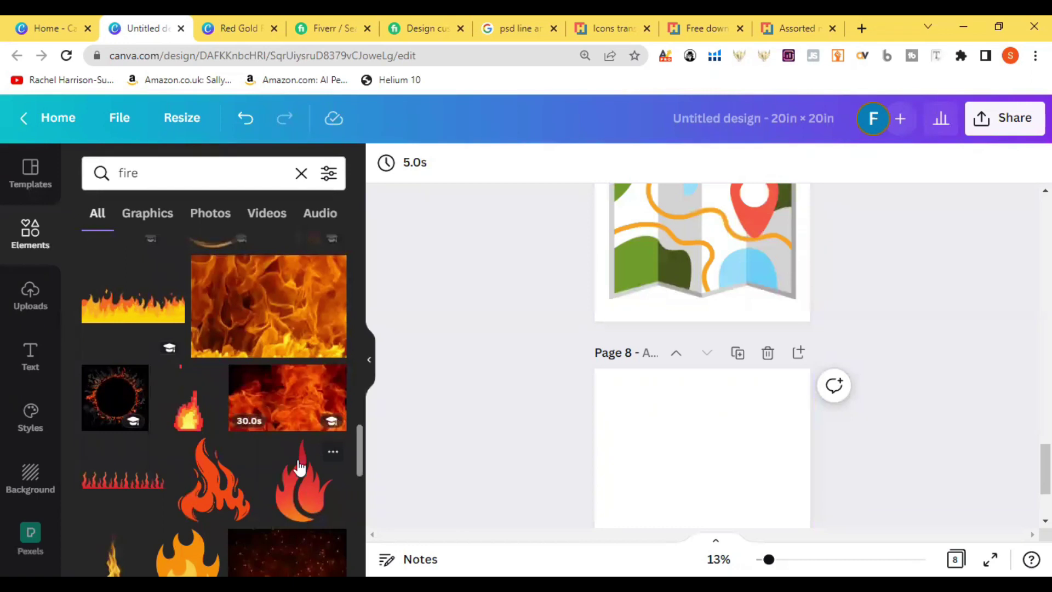
left_click_drag(357, 444, 354, 498)
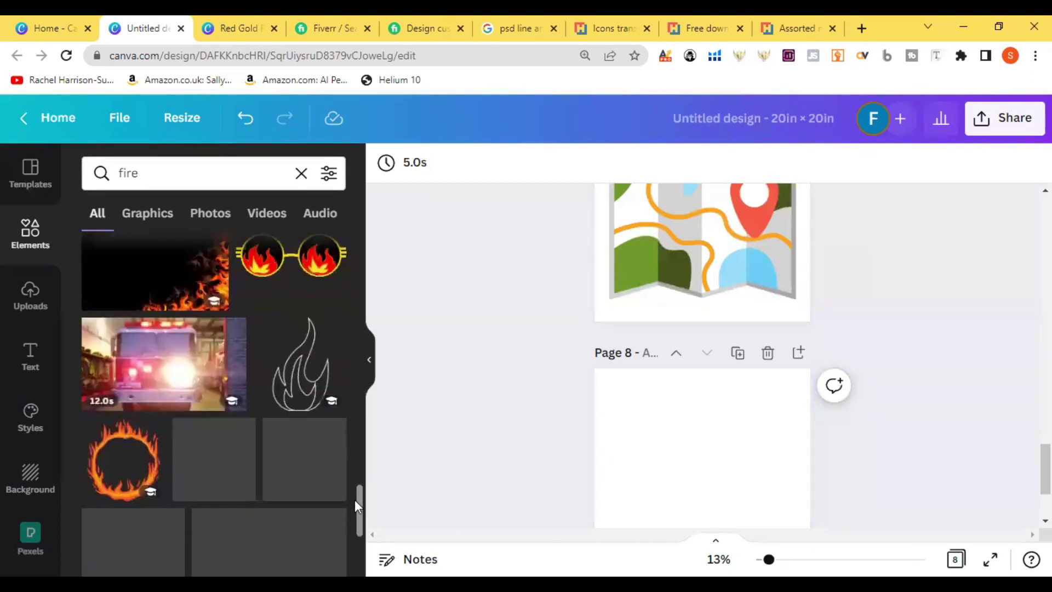
Recheck the campfire icon on Fiverr, then search the Canva elements for "fire on woods" and add the yellow-flamed campfire graphic to page 8.
left_click(307, 20)
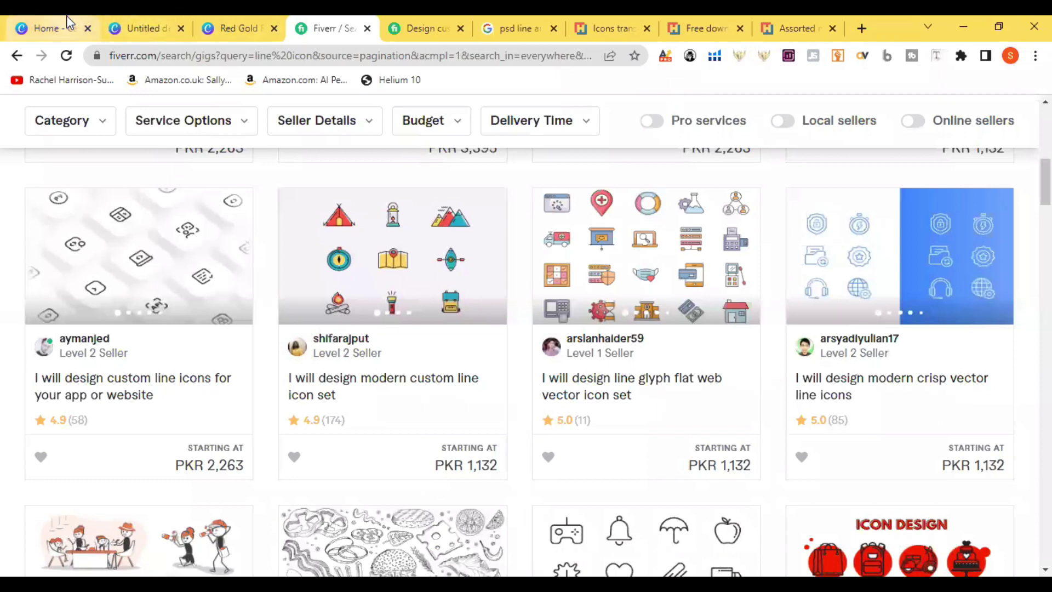
left_click(149, 16)
left_click(127, 172)
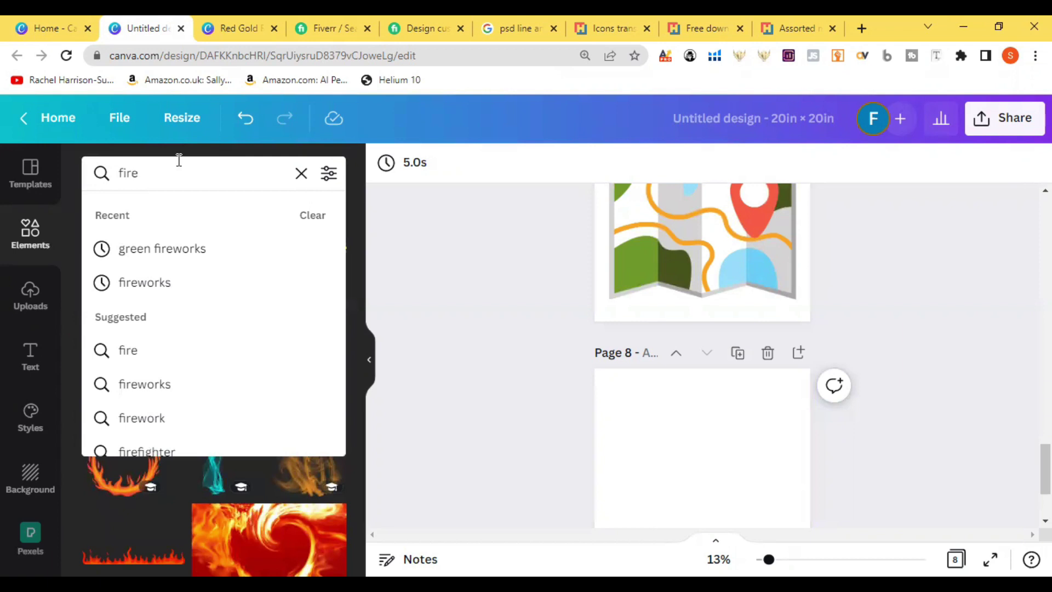
type("on woods")
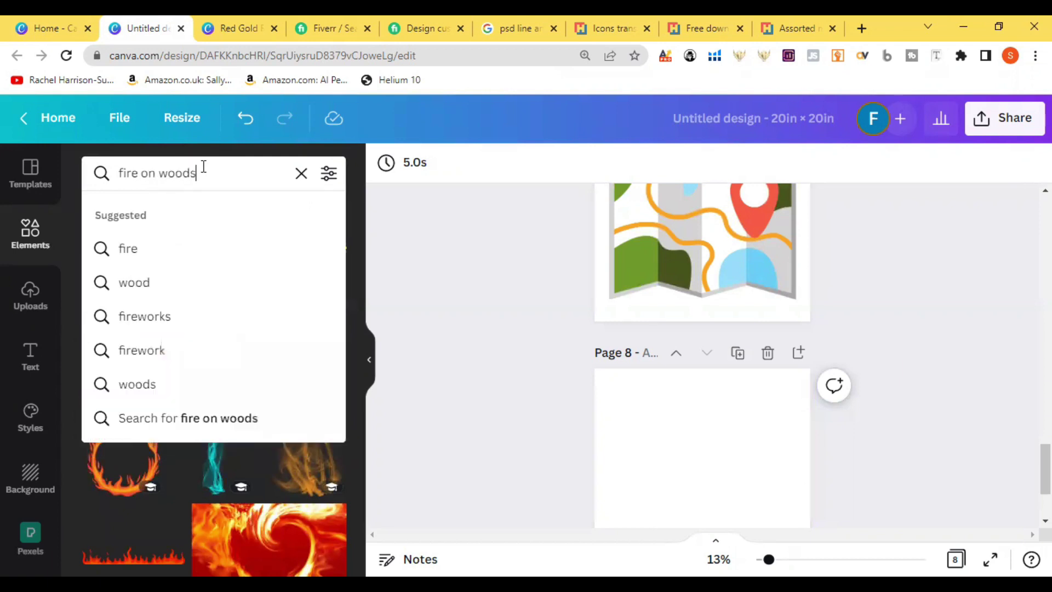
key("Return")
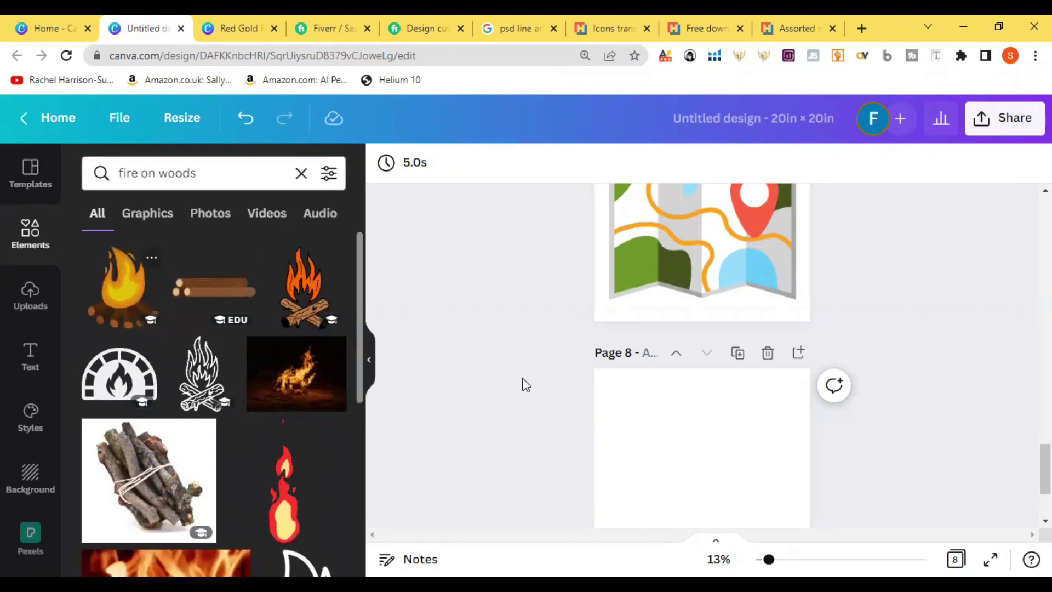
left_click(134, 274)
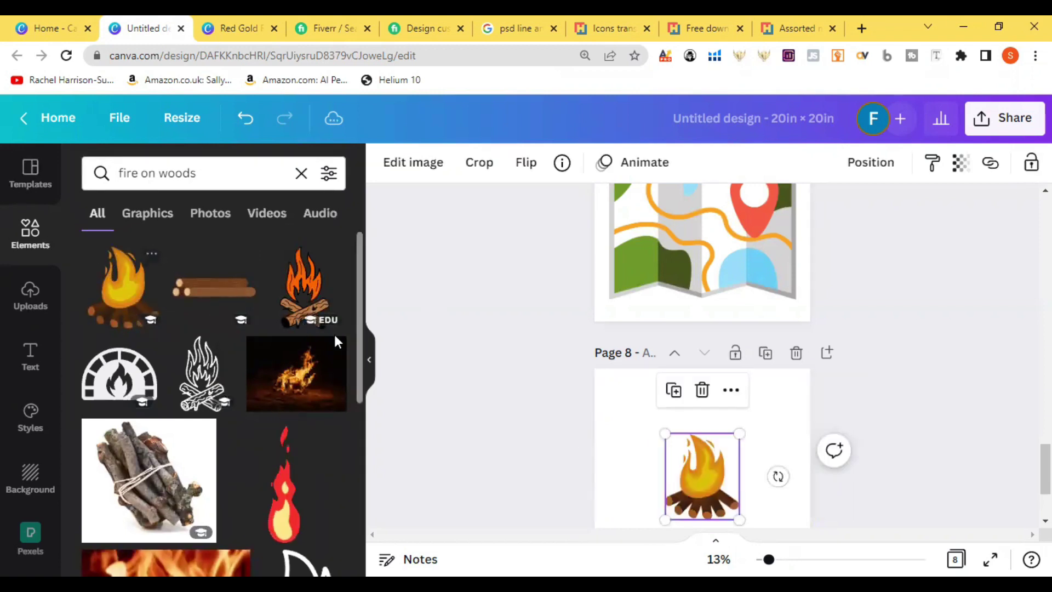
Find a campfire with dark crossed logs in the "fire on woods" results and place it beside the existing campfire on page 8.
scroll(362, 323, "down", 10)
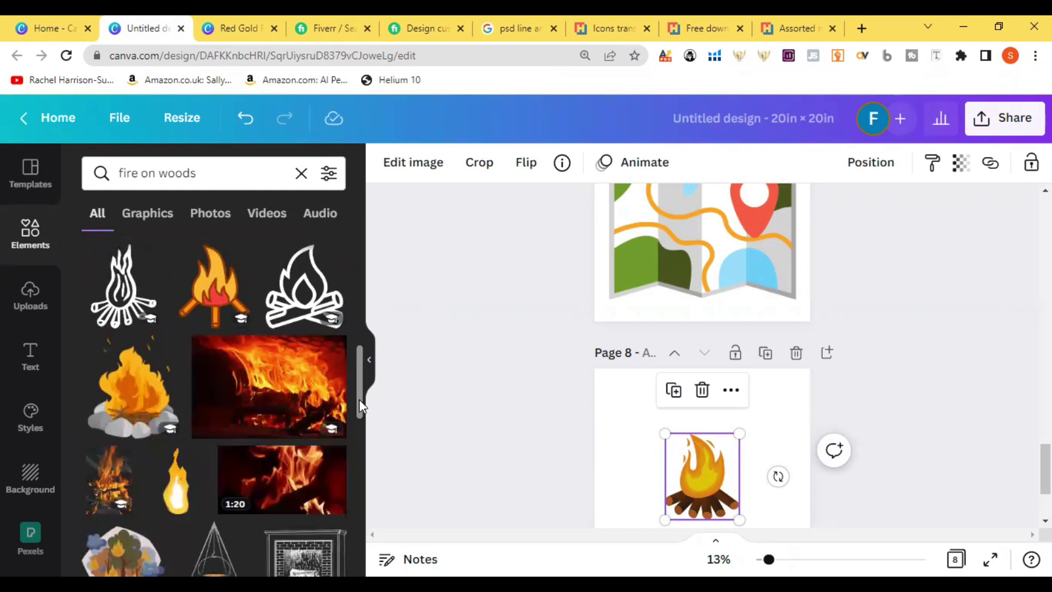
left_click_drag(360, 400, 360, 514)
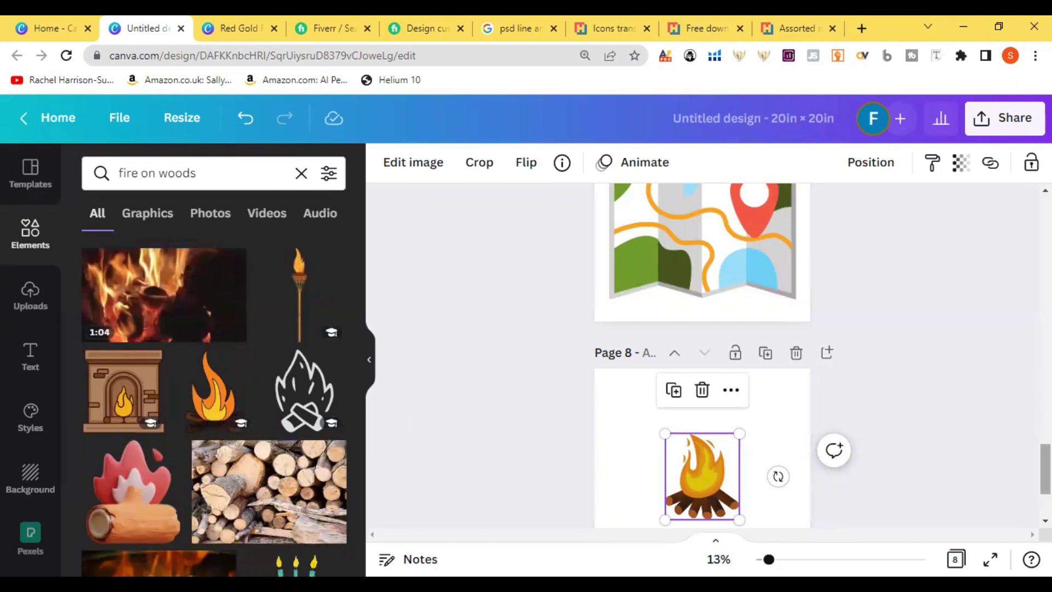
scroll(719, 433, "down", 3)
left_click(719, 433)
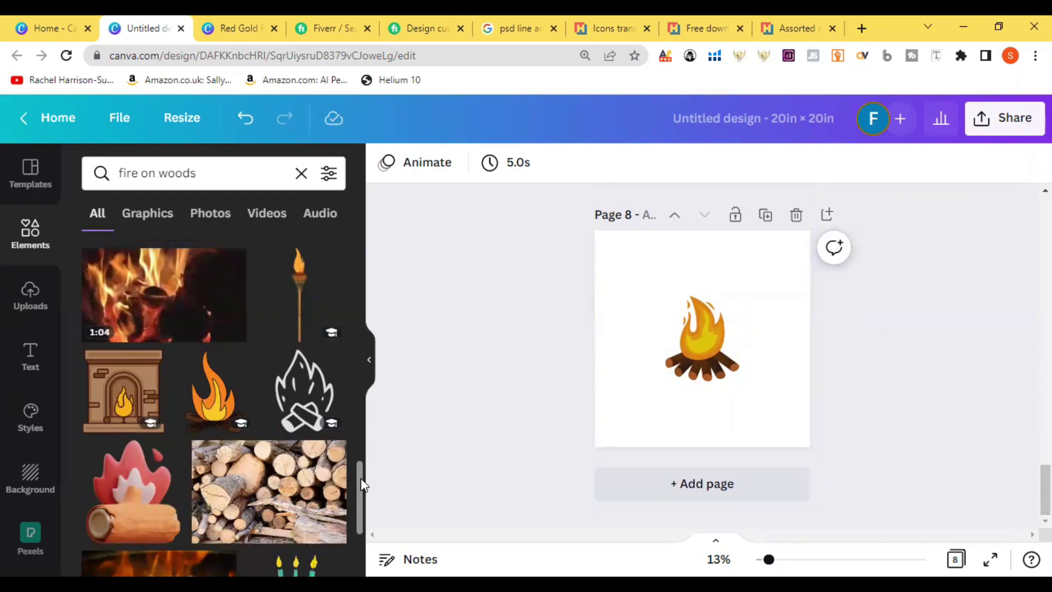
left_click_drag(360, 486, 356, 542)
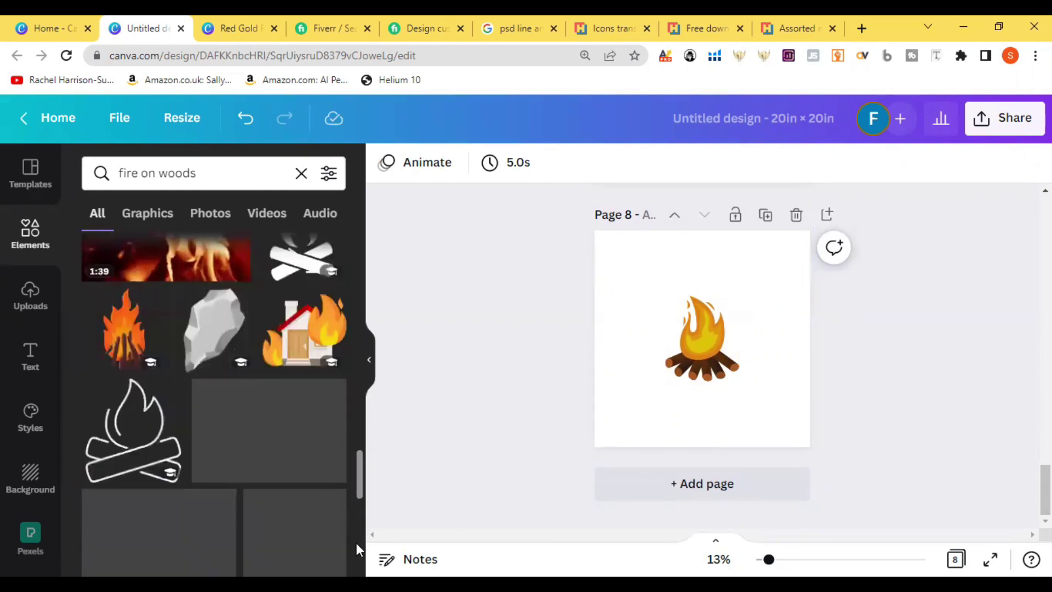
scroll(356, 543, "down", 2)
scroll(214, 499, "down", 3)
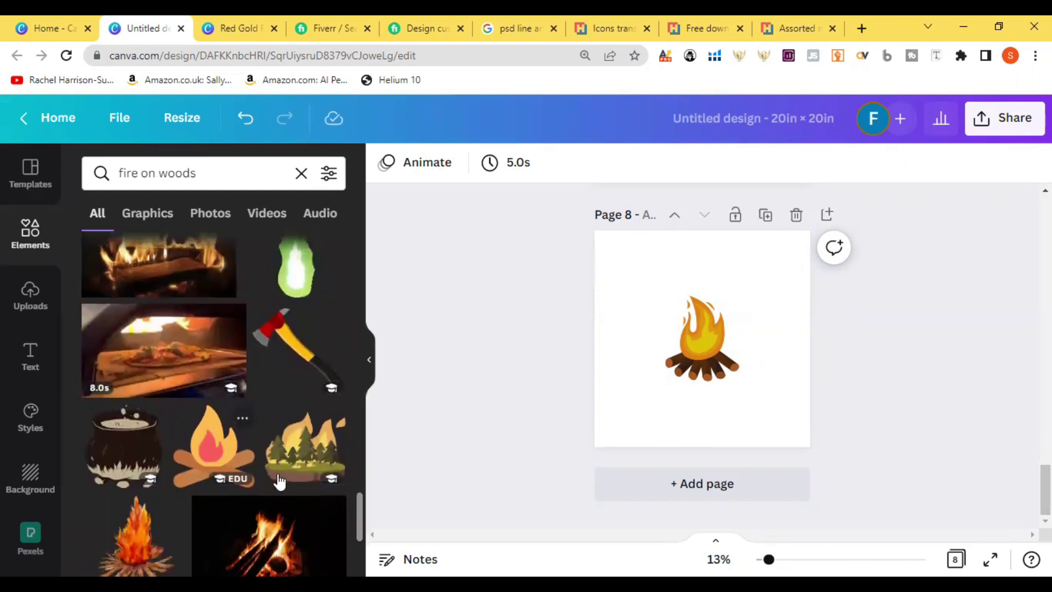
scroll(357, 497, "down", 5)
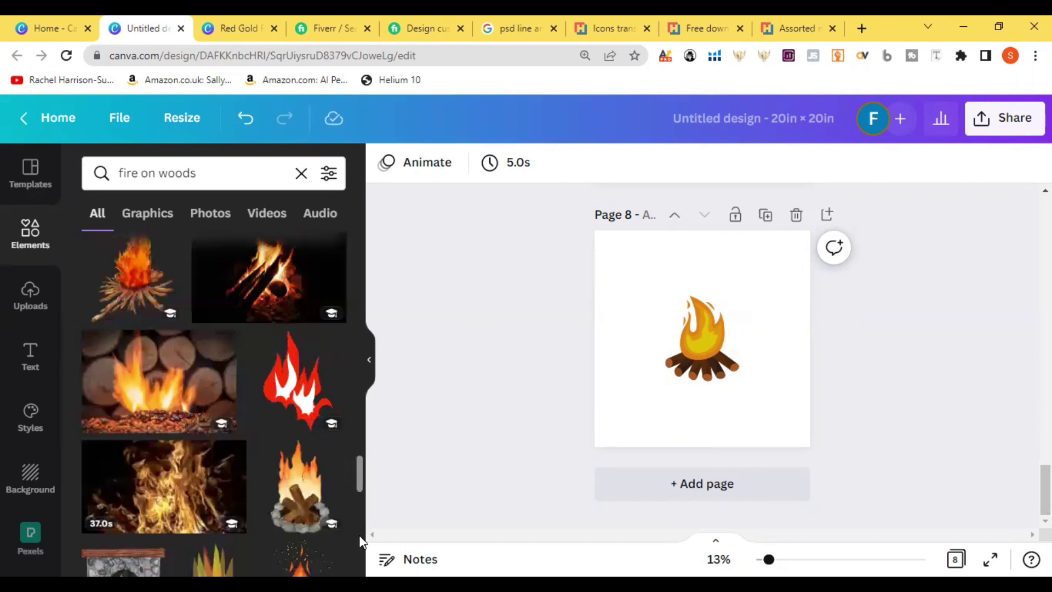
scroll(360, 543, "down", 5)
scroll(361, 548, "down", 5)
scroll(328, 452, "down", 1)
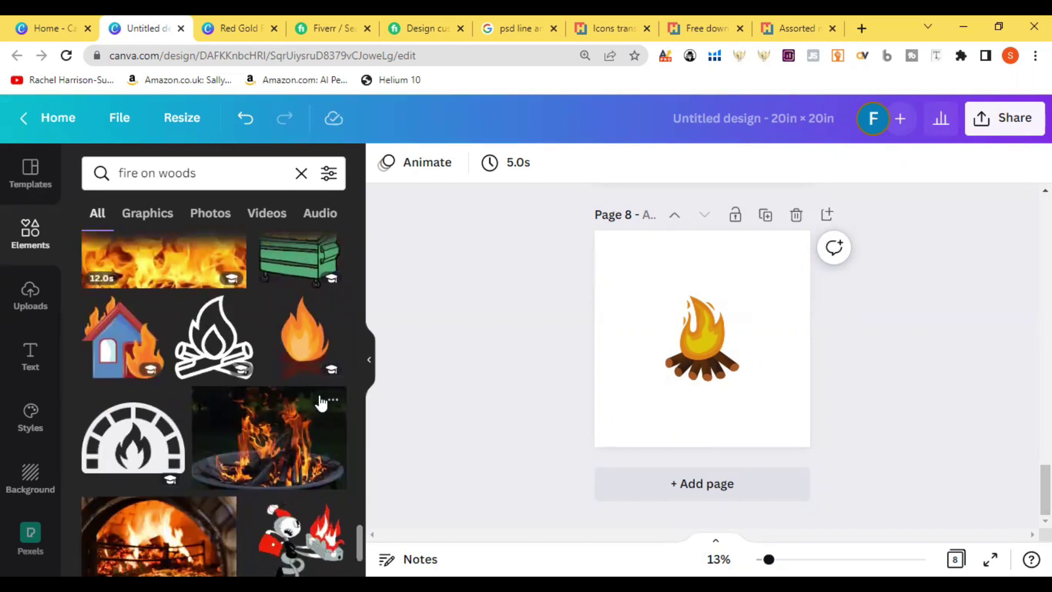
left_click(687, 359)
left_click_drag(704, 336, 778, 343)
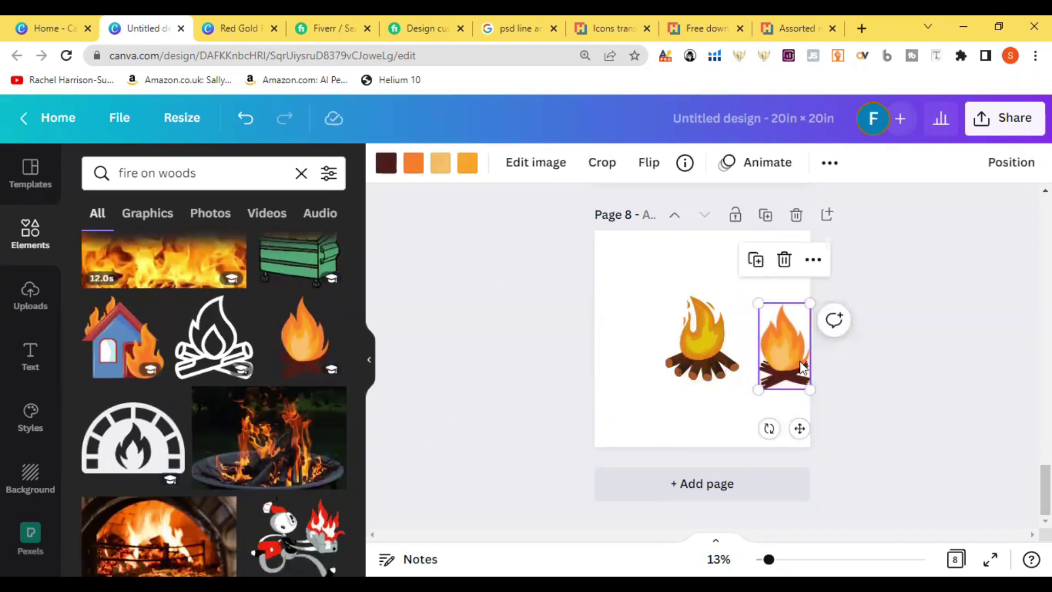
Delete the original campfire from page 8, then centre the new one and enlarge it to the full page height.
left_click(713, 347)
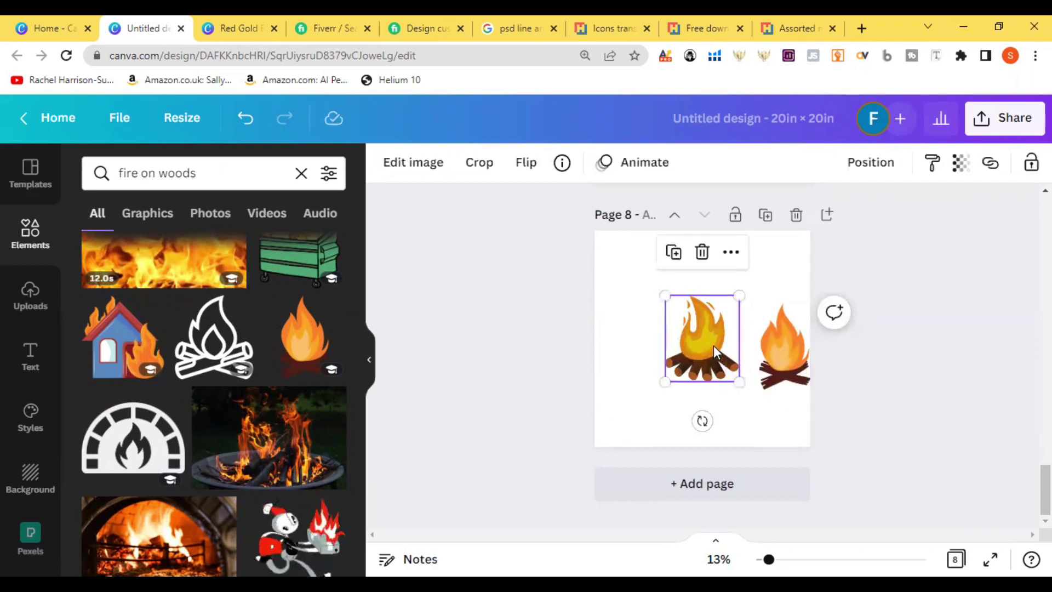
key("Delete")
left_click(786, 353)
left_click_drag(785, 352, 705, 343)
left_click_drag(726, 296, 804, 254)
left_click(435, 325)
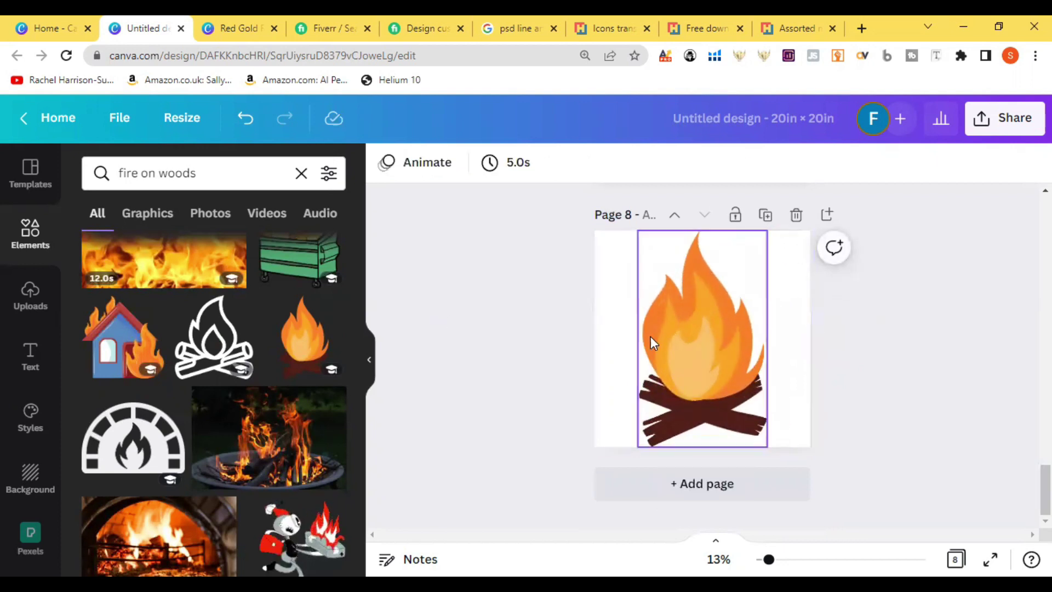
Compare the campfire's editing options with those of the house graphic on page 6, including its available image effects.
left_click(683, 333)
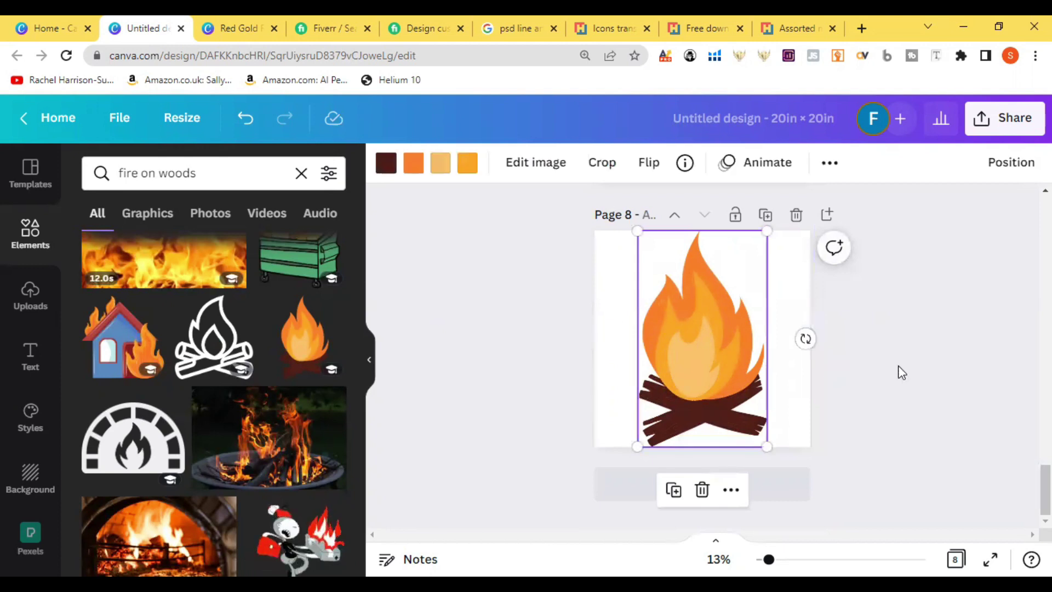
scroll(702, 356, "up", 15)
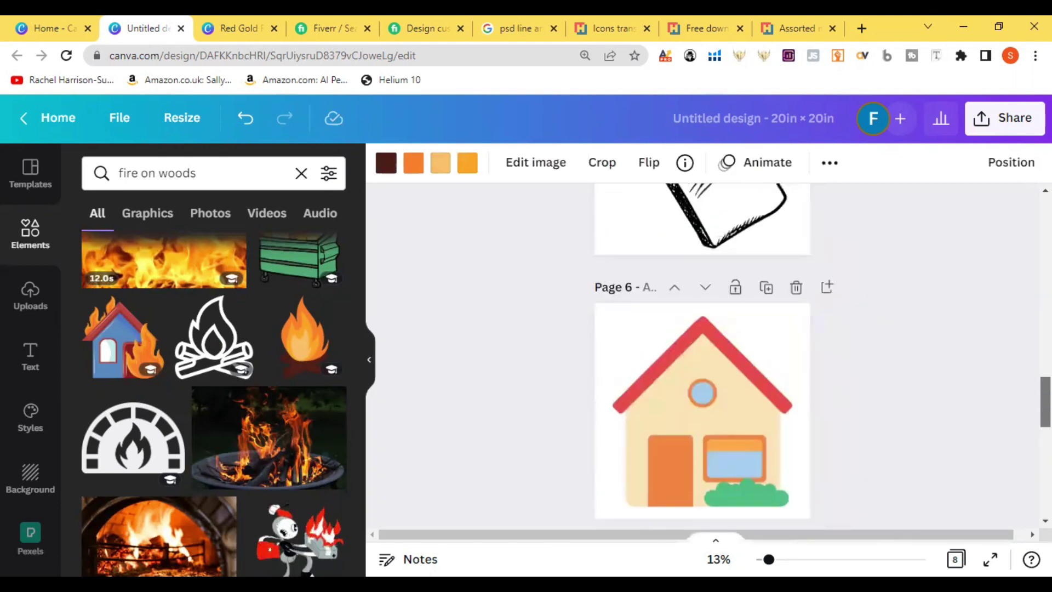
scroll(953, 396, "down", 10)
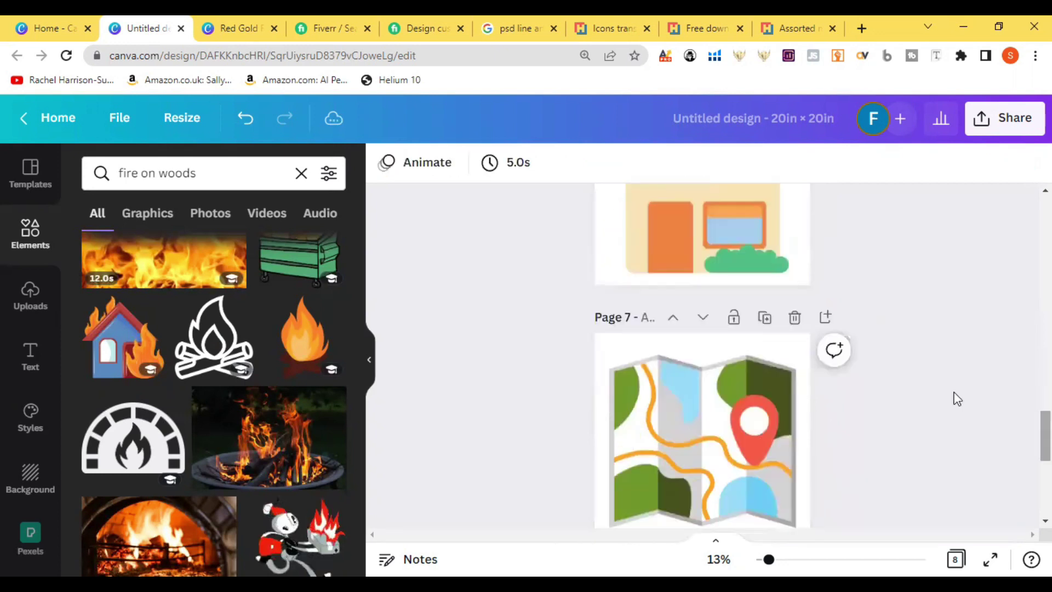
scroll(703, 356, "up", 3)
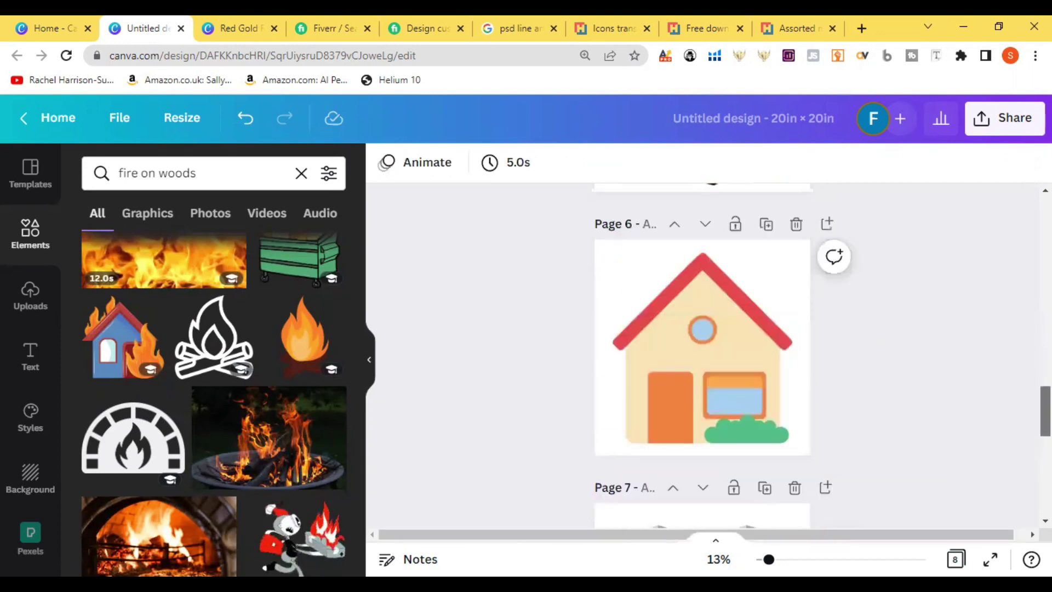
left_click(708, 363)
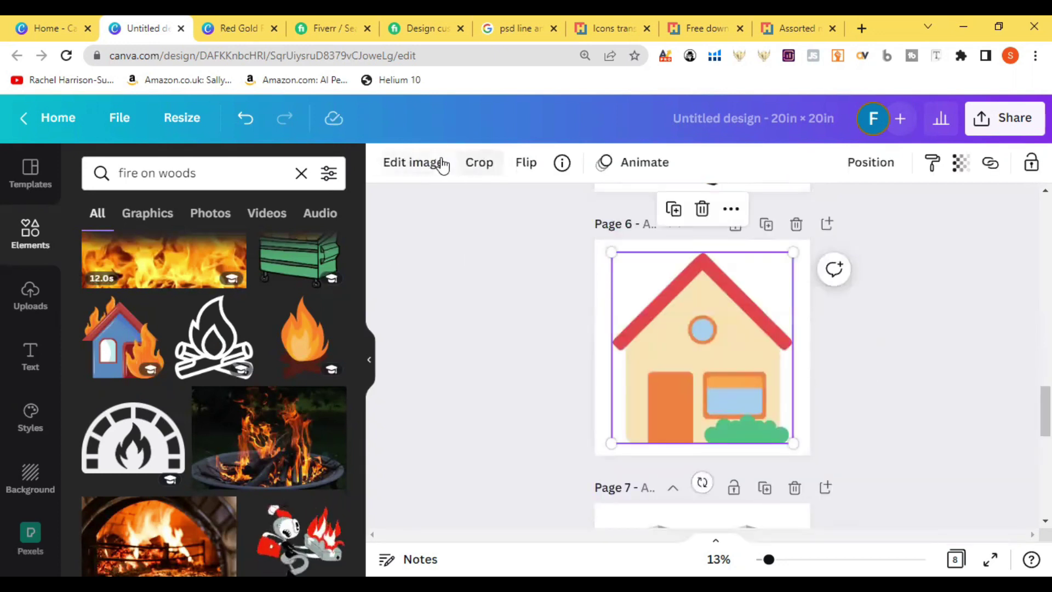
left_click(399, 173)
left_click_drag(359, 208, 343, 468)
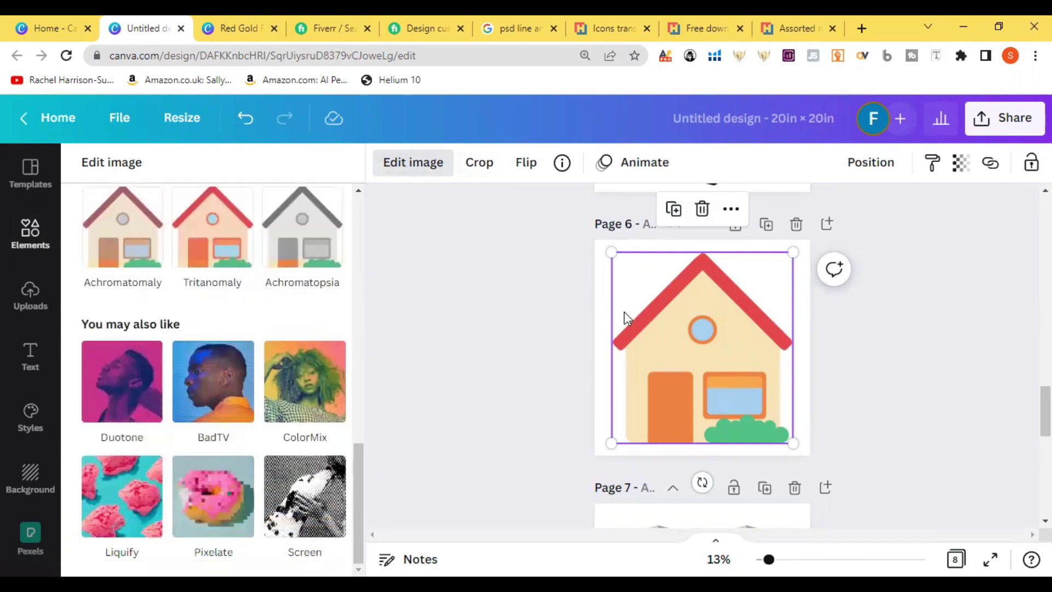
left_click_drag(364, 451, 394, 242)
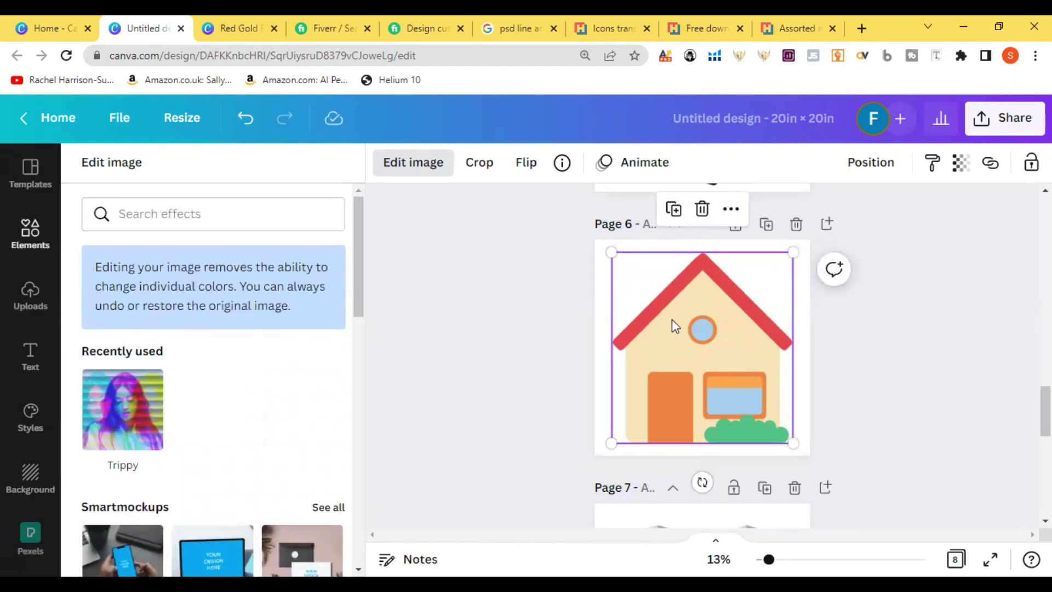
Check the editing options of the map graphic on page 7.
left_click(1000, 293)
left_click_drag(1045, 410, 1046, 431)
left_click(736, 453)
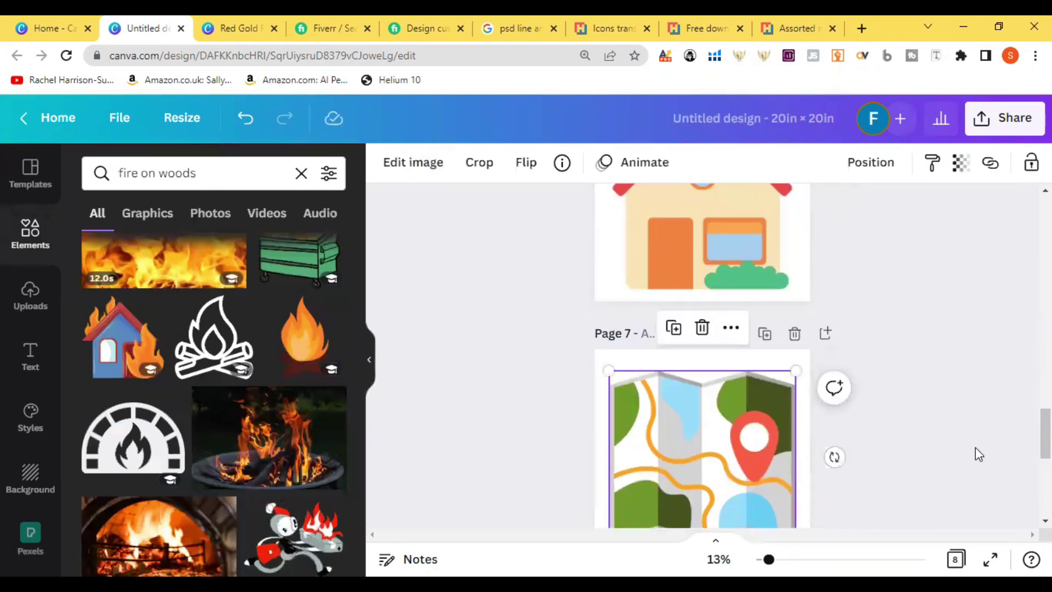
scroll(834, 438, "down", 5)
Recolor the outer orange flame of the campfire on page 8 to #F16F17.
left_click(728, 405)
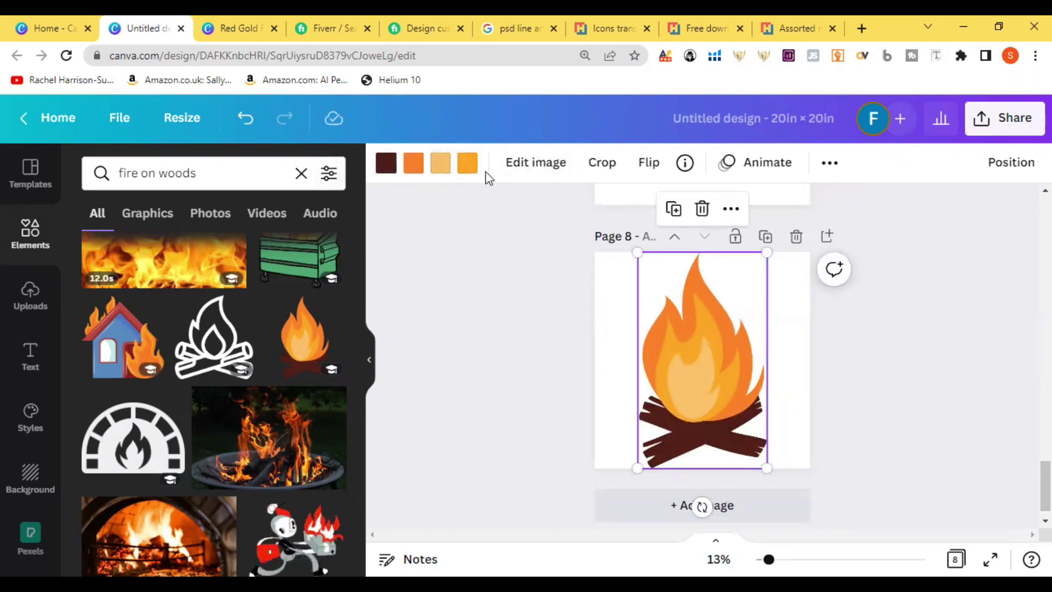
left_click(414, 167)
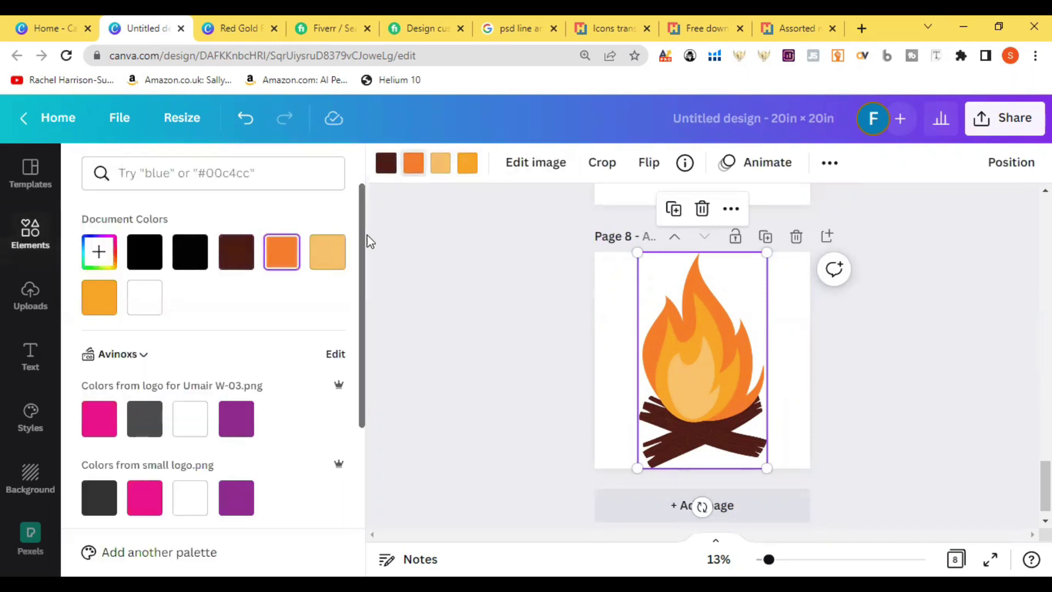
scroll(359, 338, "down", 4)
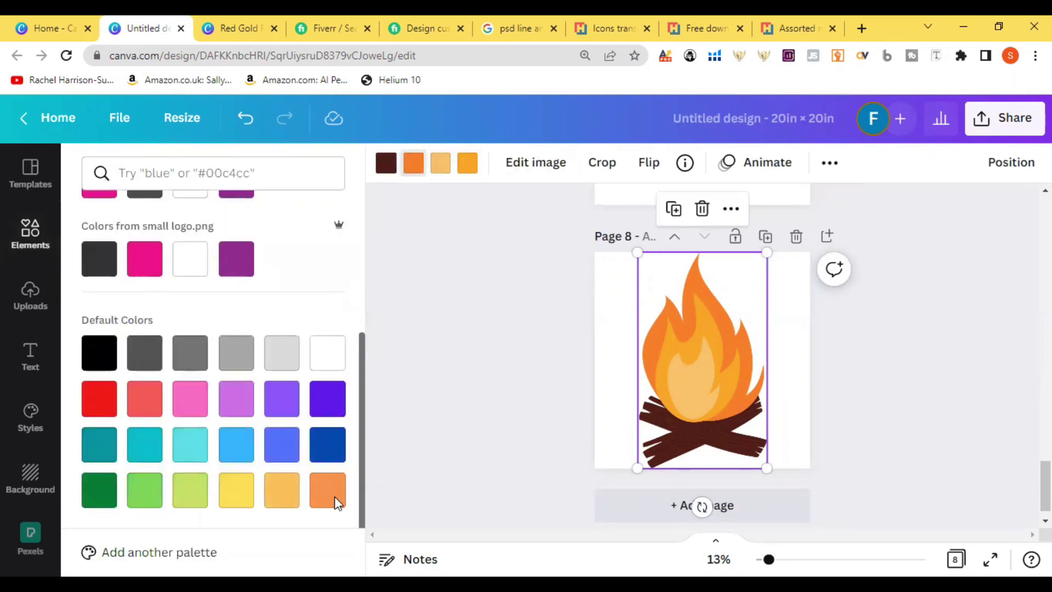
scroll(359, 345, "up", 5)
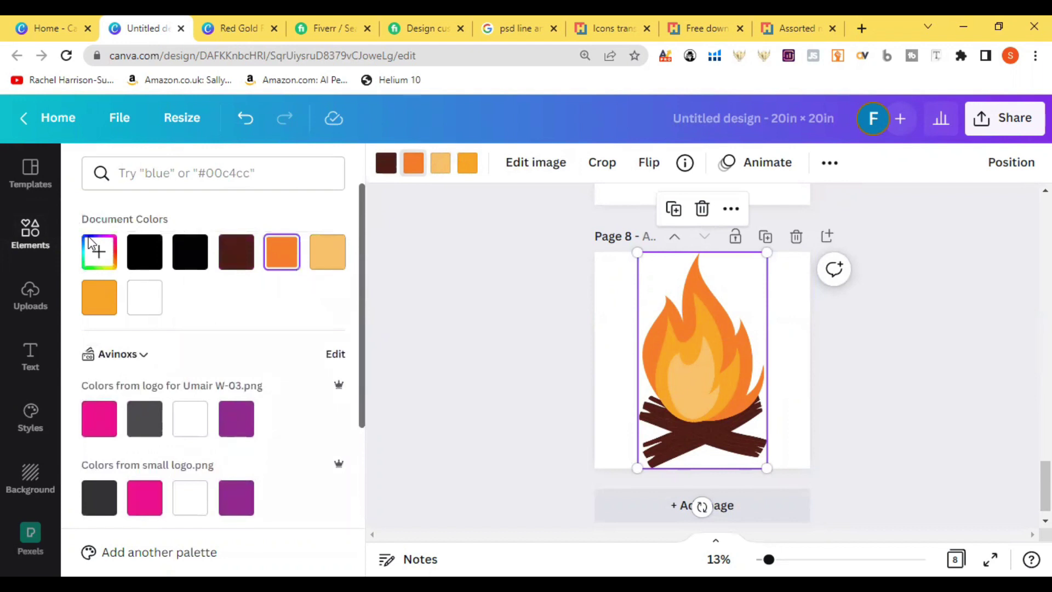
left_click(98, 268)
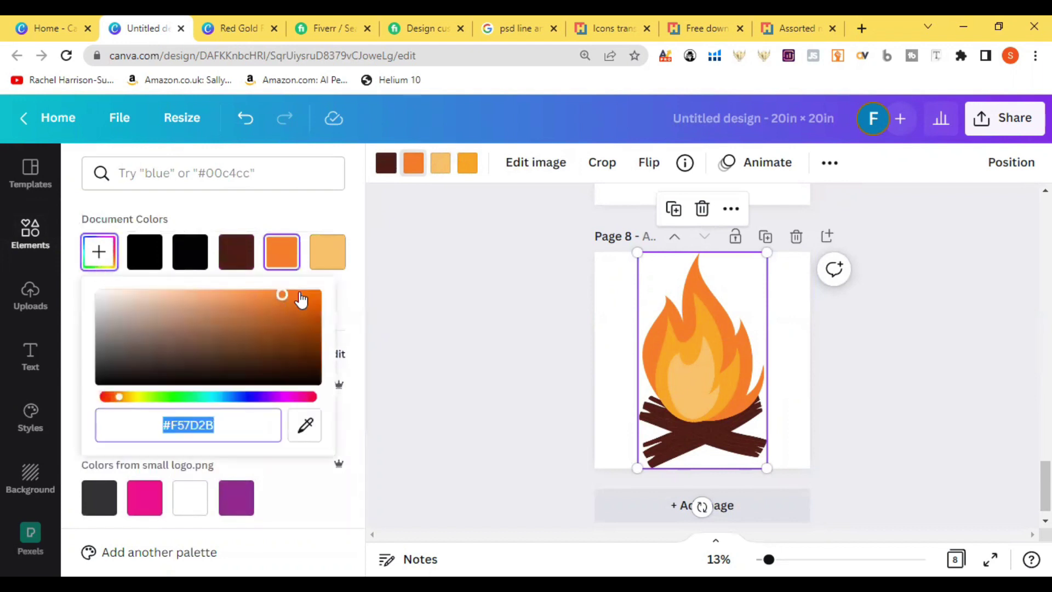
left_click(300, 295)
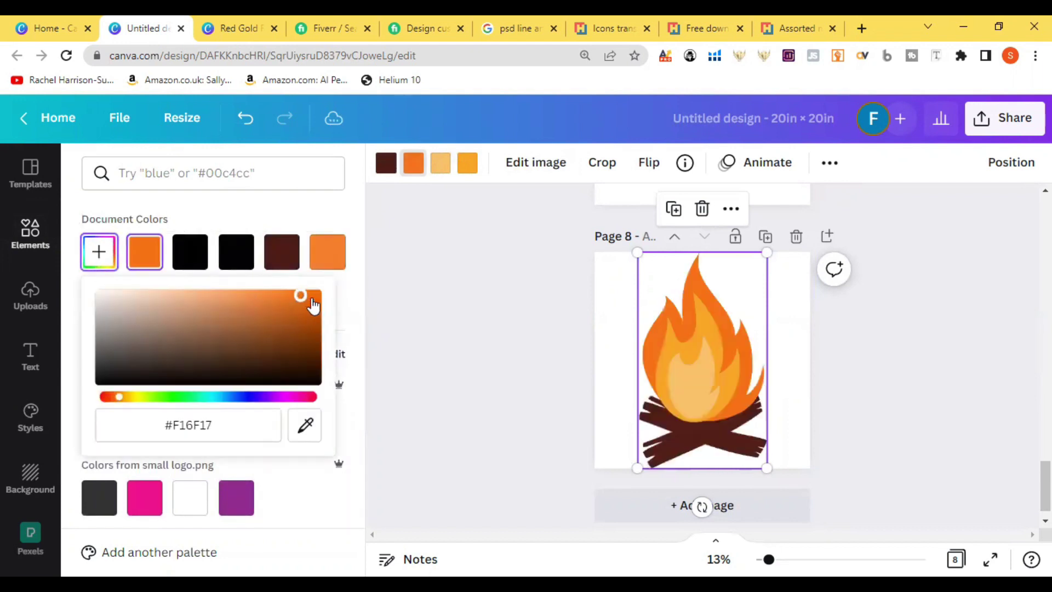
key("Escape")
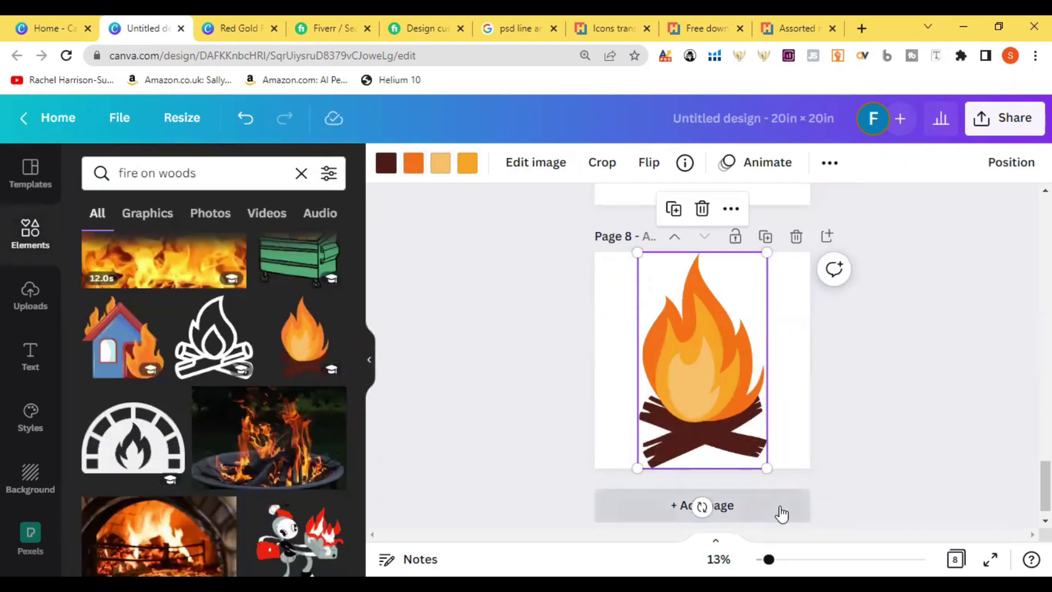
Add page 9 and insert the campfire with dark logs and the brown brick fireplace from the "fire on woods" results.
left_click(798, 505)
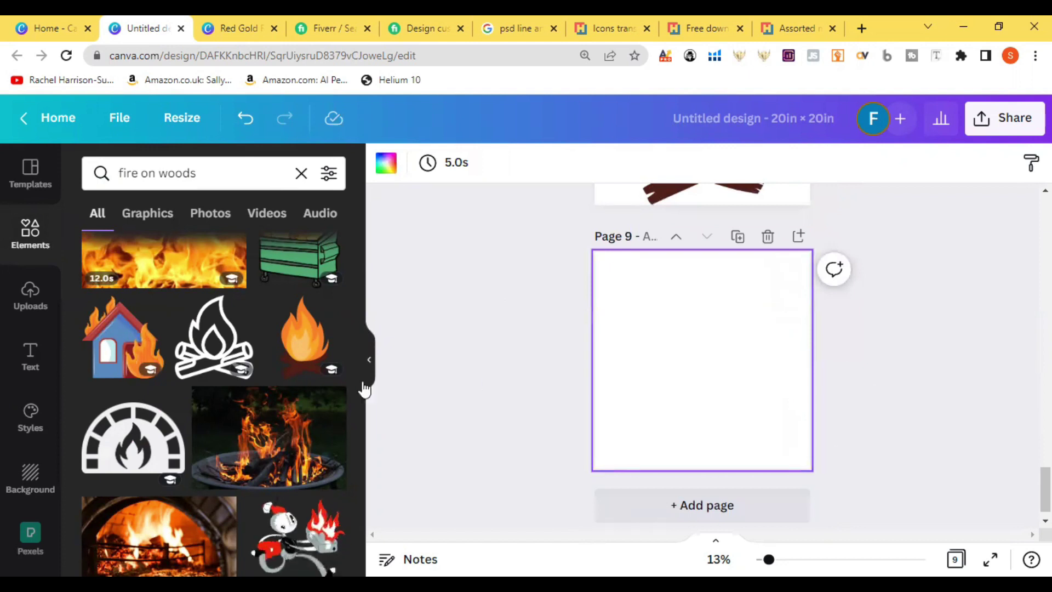
left_click_drag(360, 535, 360, 490)
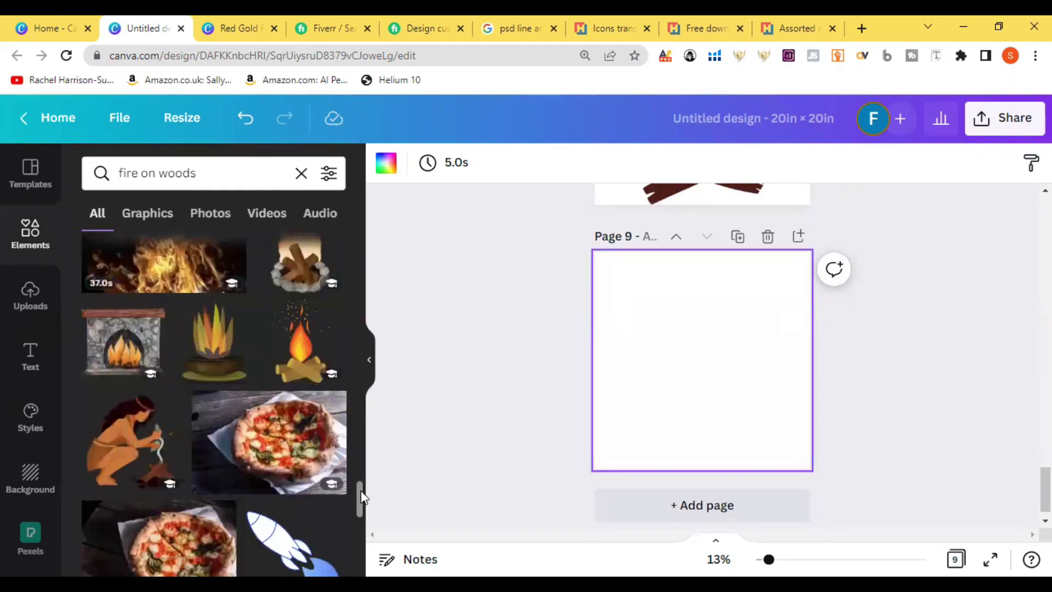
left_click_drag(360, 496, 371, 357)
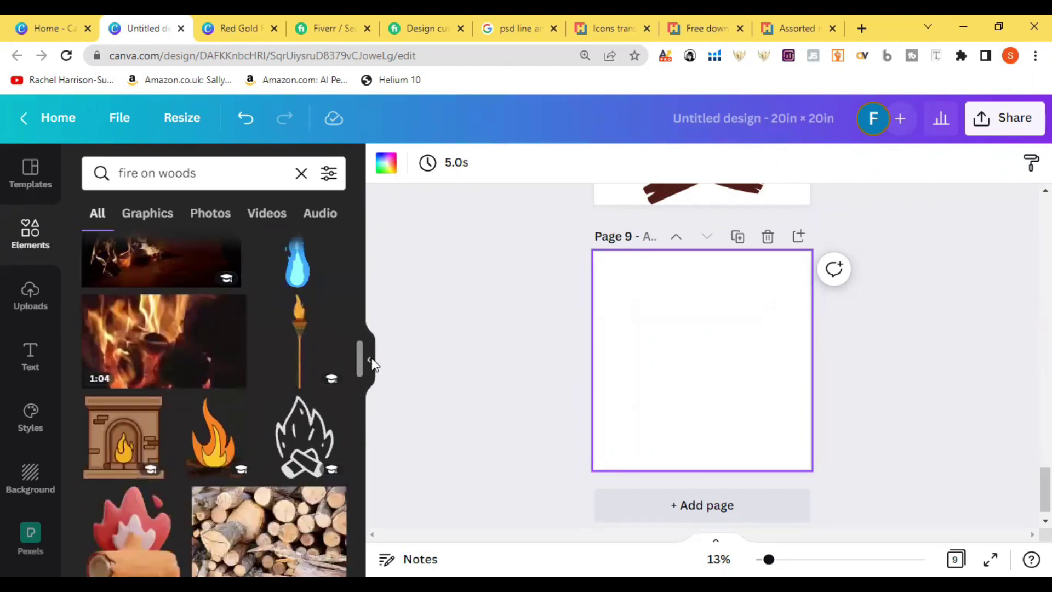
left_click(215, 468)
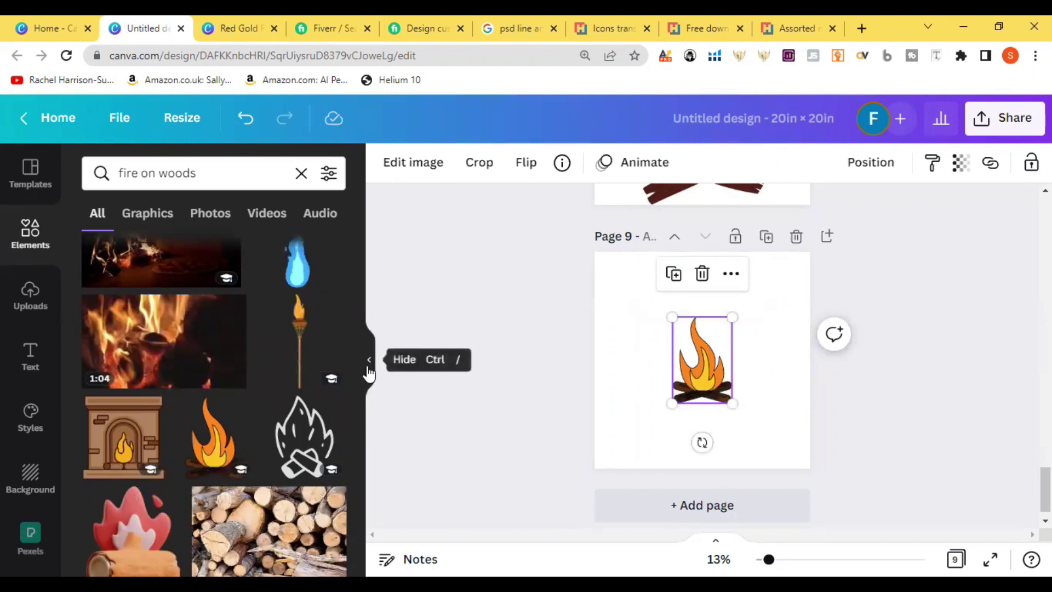
left_click(115, 456)
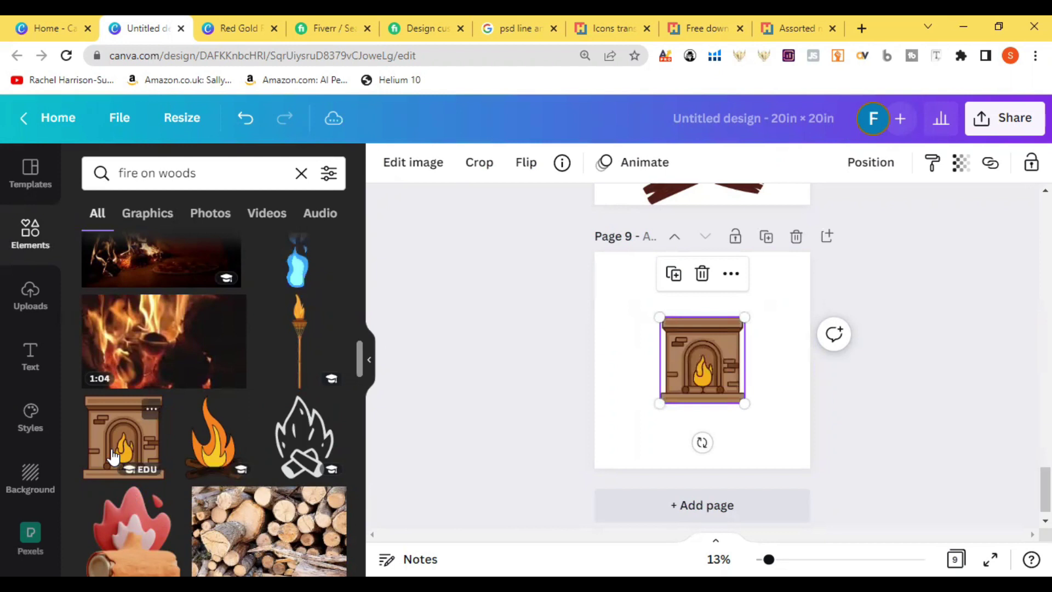
Add the black-outlined campfire with crossed brown logs to page 9, move it to the lower left of the fireplace, and select the fireplace.
left_click_drag(358, 358, 368, 314)
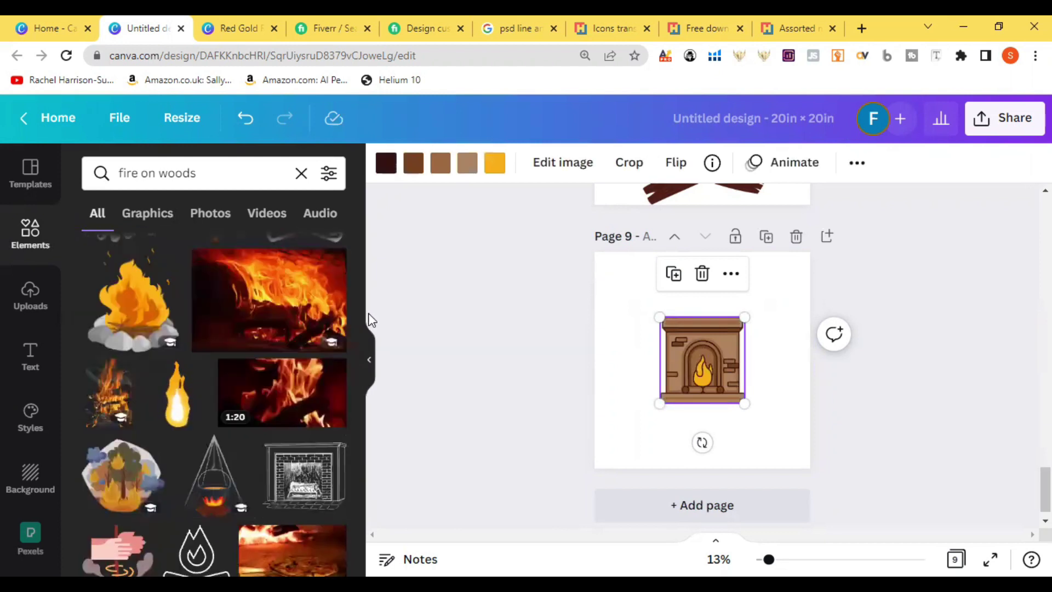
left_click(369, 282)
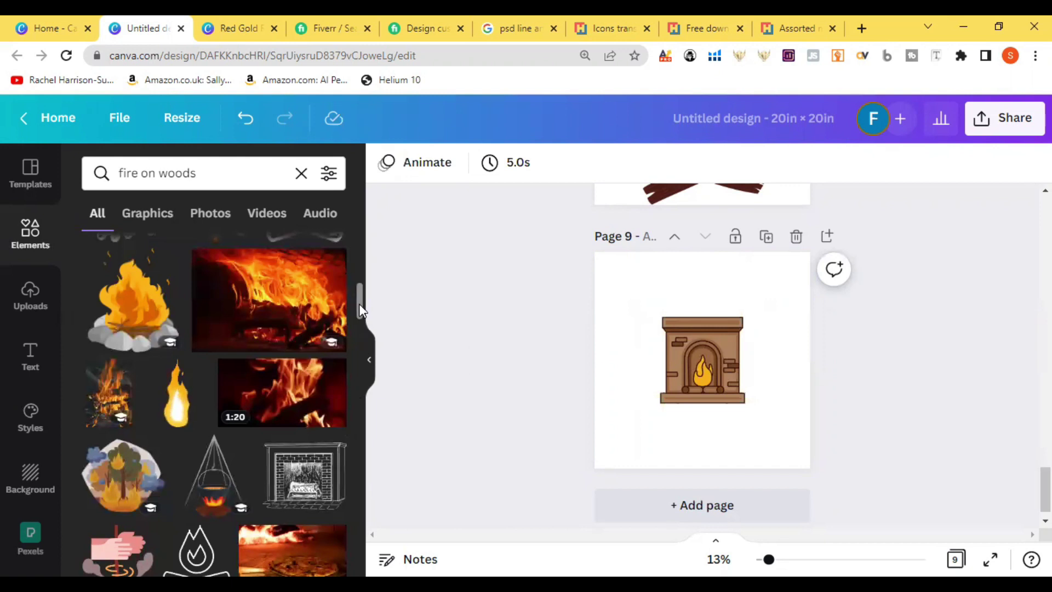
left_click_drag(359, 303, 360, 238)
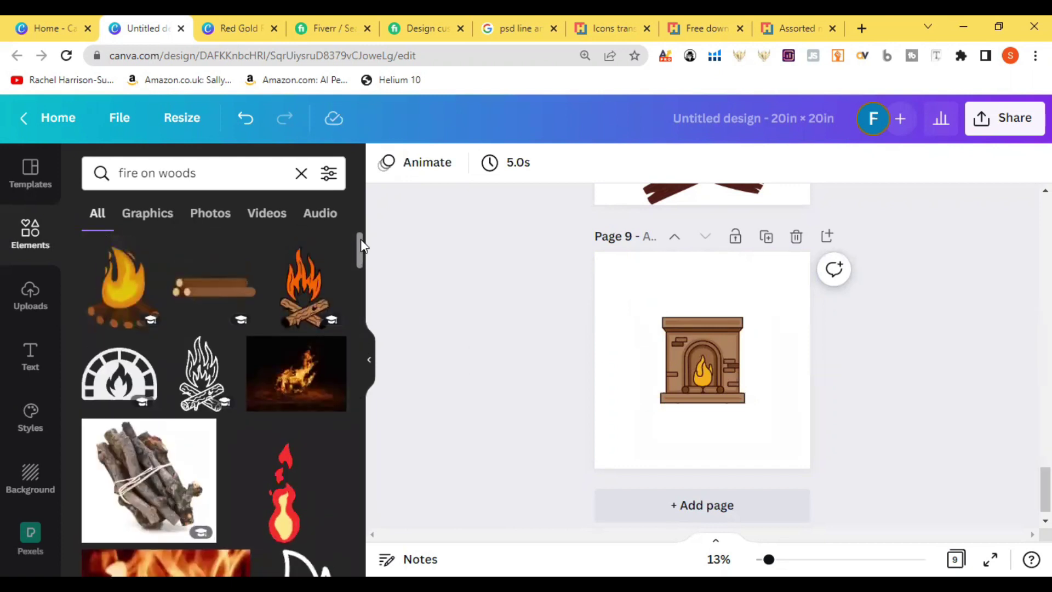
left_click(307, 272)
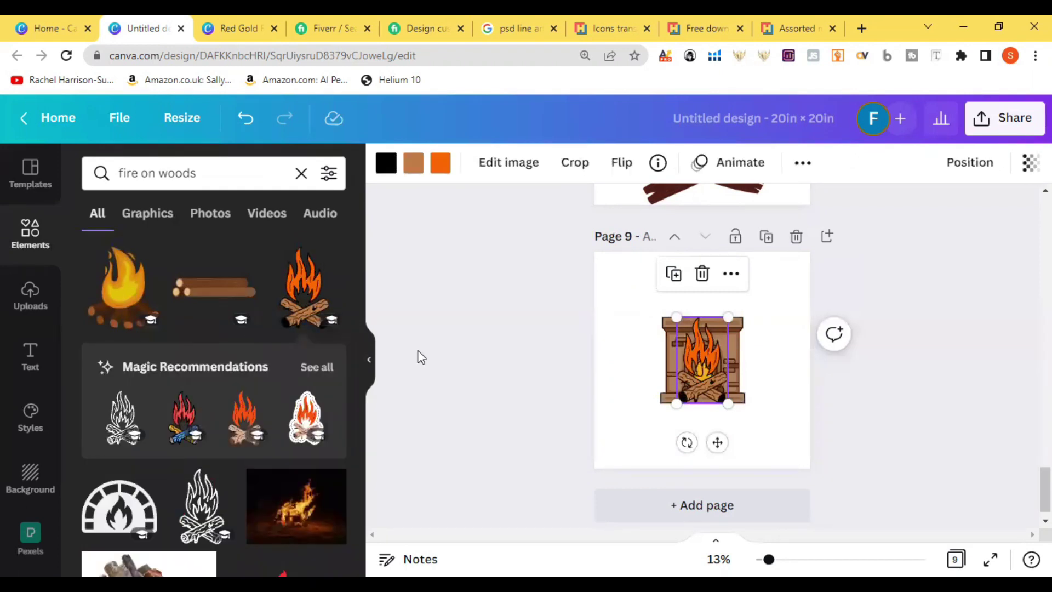
left_click_drag(704, 368, 643, 399)
left_click(729, 370)
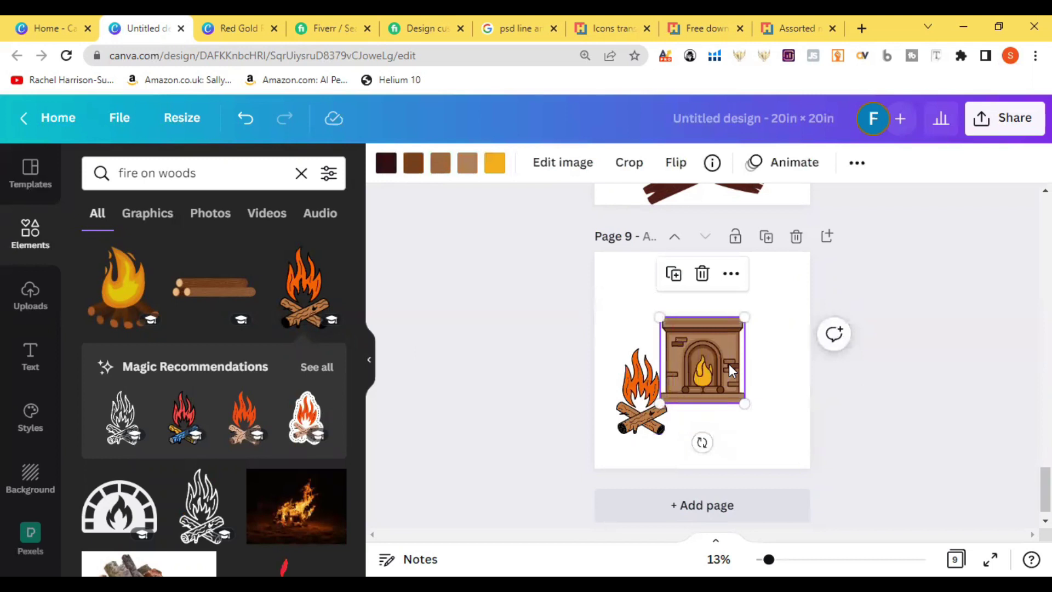
Move the brick fireplace to the page's lower right, enlarge the dark-log campfire, and check that campfire's image editing options.
left_click_drag(735, 364, 807, 416)
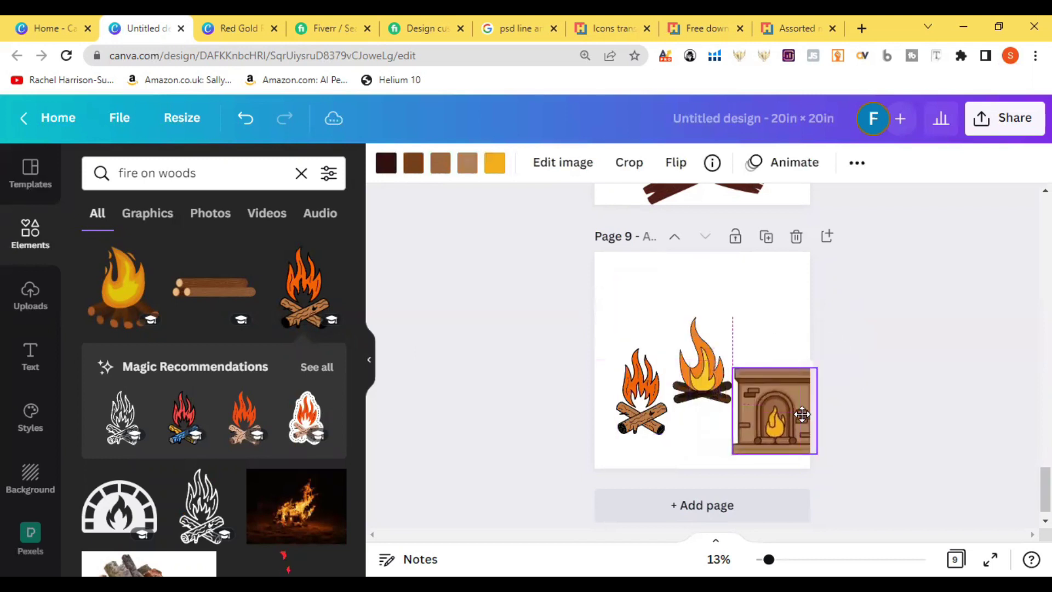
left_click(727, 378)
left_click_drag(735, 317, 769, 263)
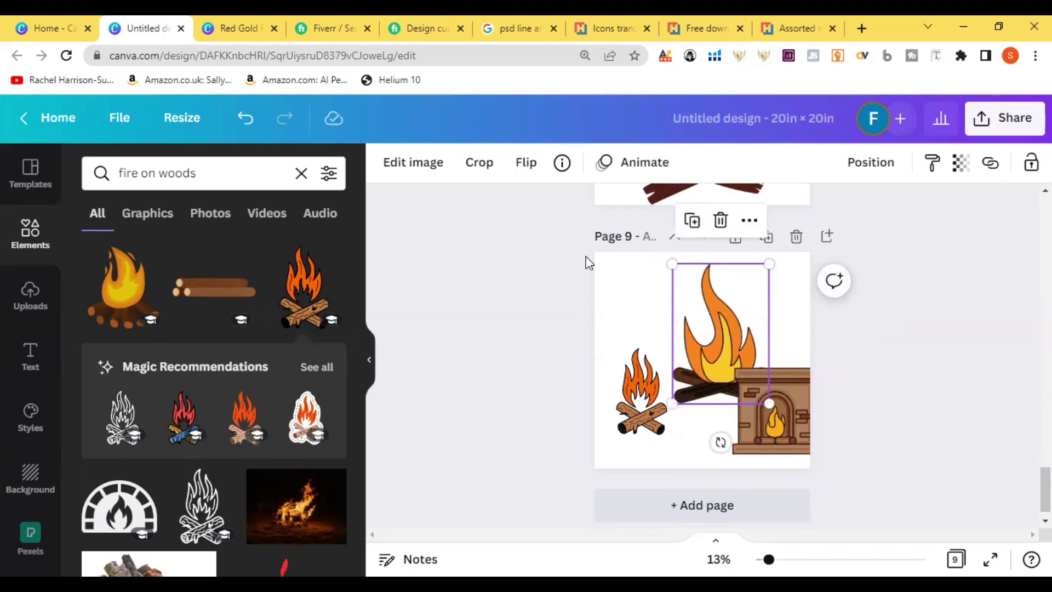
left_click(427, 176)
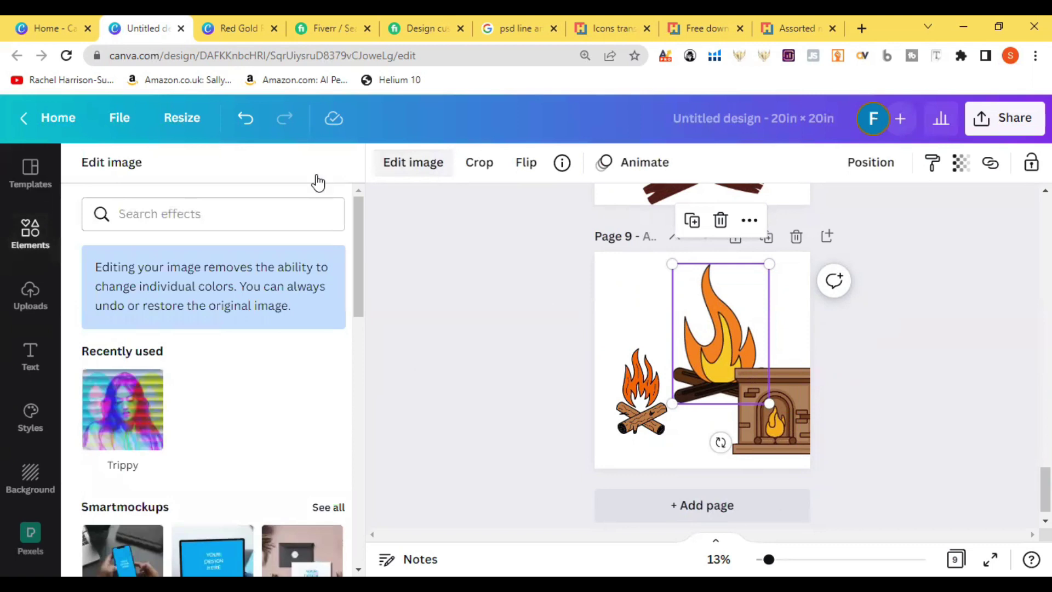
left_click_drag(359, 225, 386, 195)
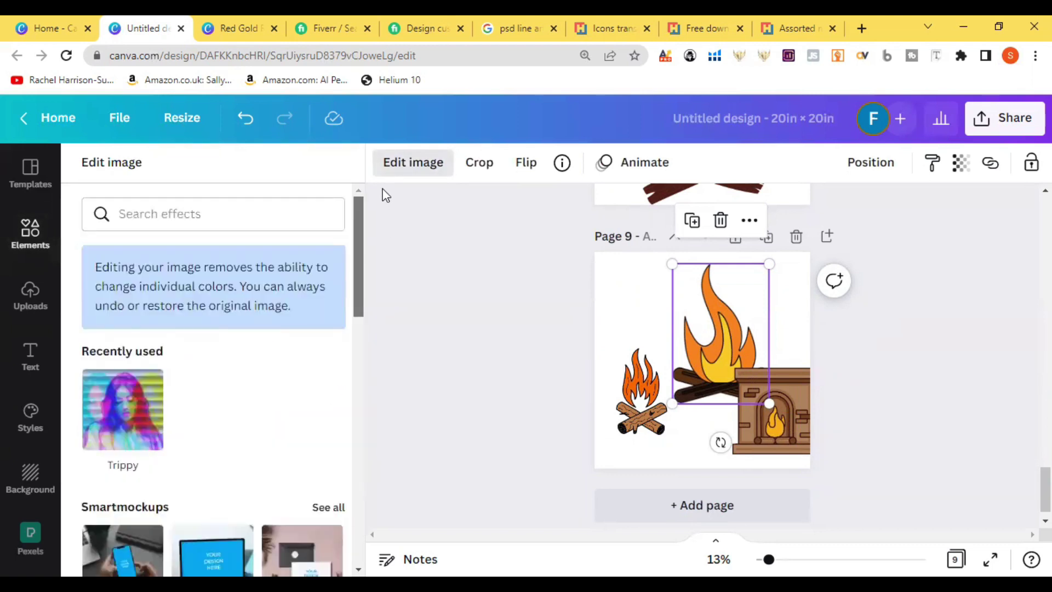
Recolor both the brown logs and the orange flame of the black-outlined campfire on page 9 to white.
left_click(653, 405)
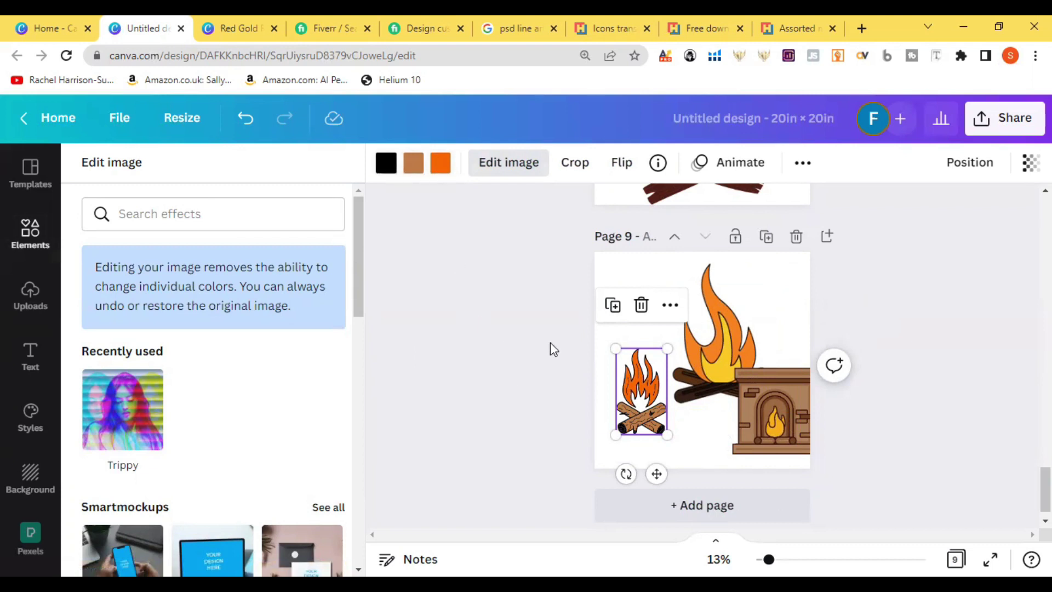
left_click(413, 164)
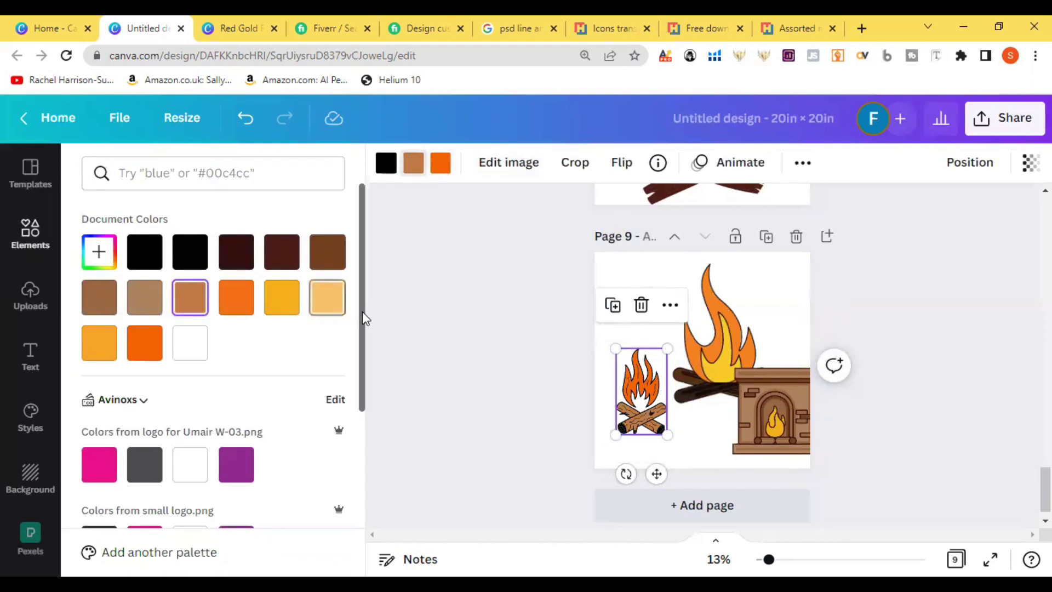
left_click_drag(366, 315, 356, 458)
left_click(331, 409)
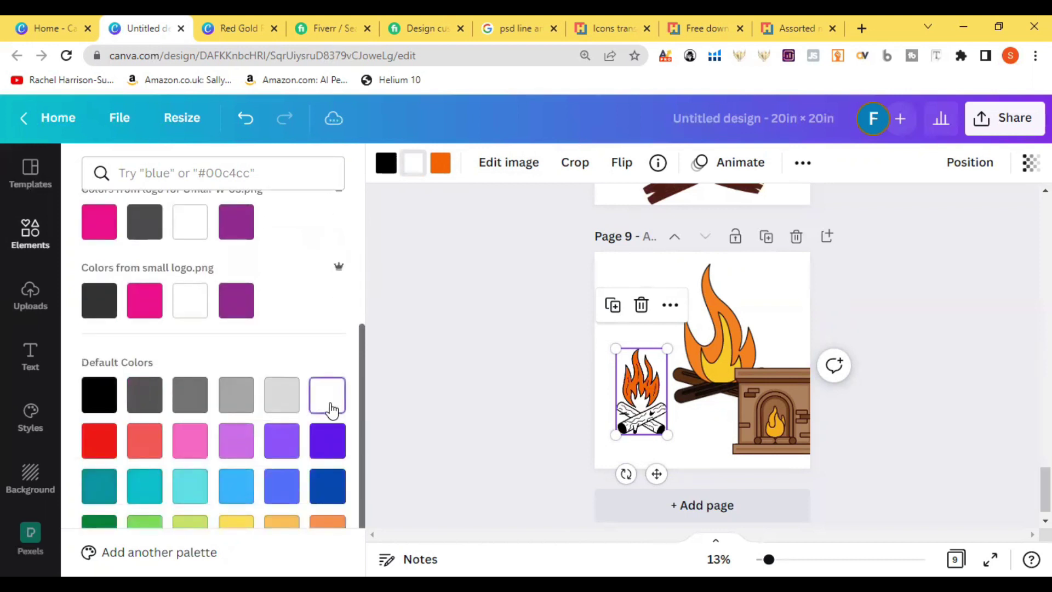
left_click(440, 170)
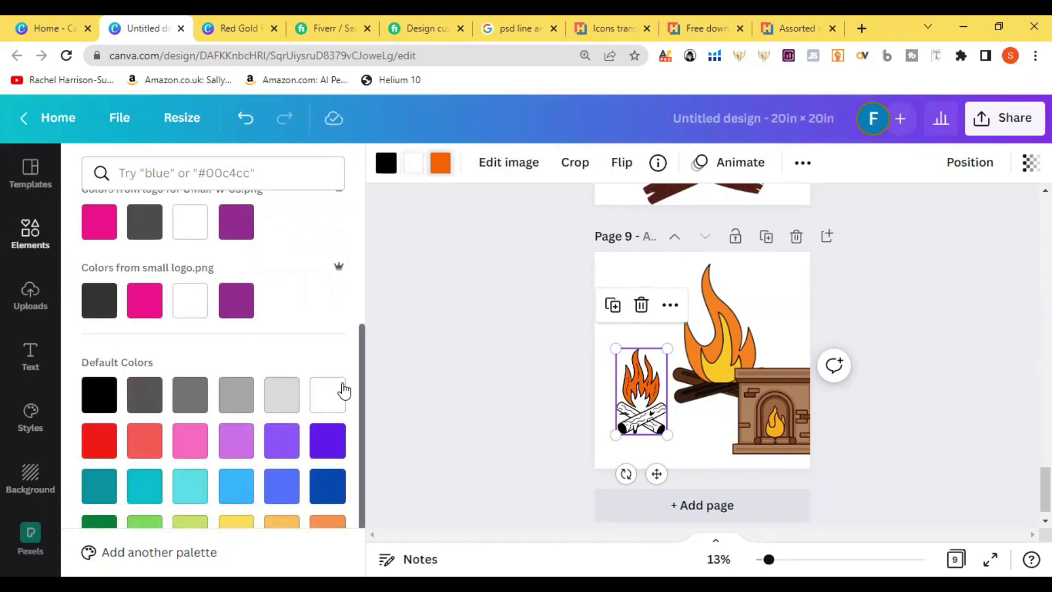
left_click(330, 400)
key("Escape")
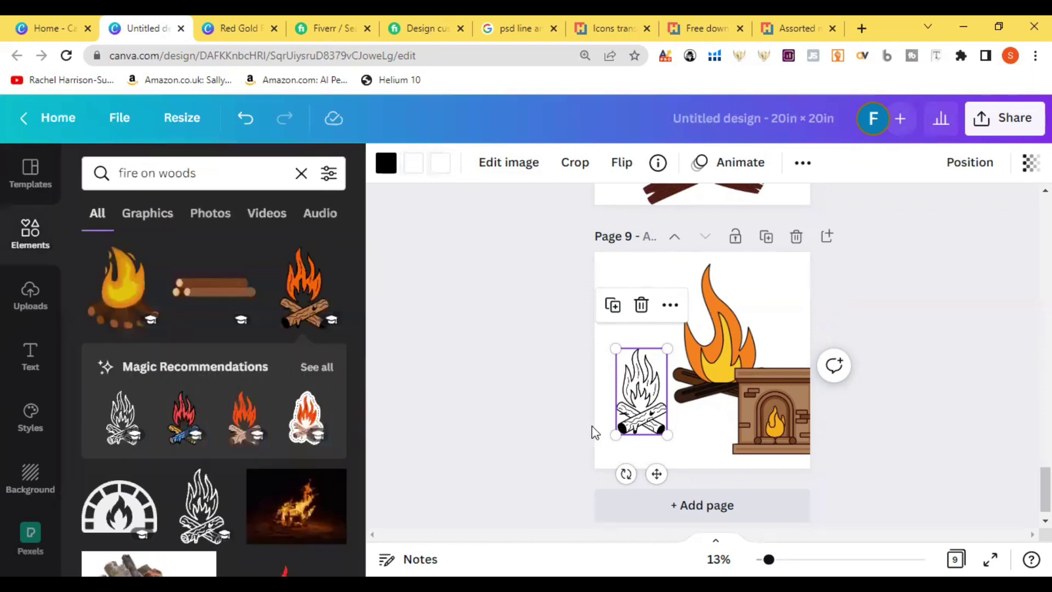
Delete the dark-log campfire and the brick fireplace from page 9.
left_click(712, 333)
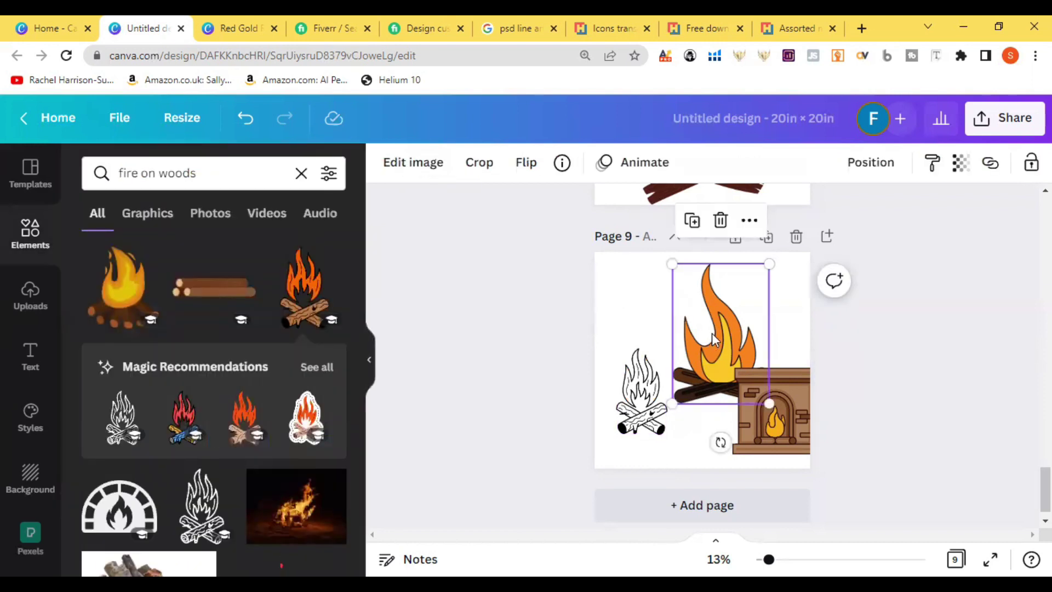
key("Delete")
left_click(794, 393)
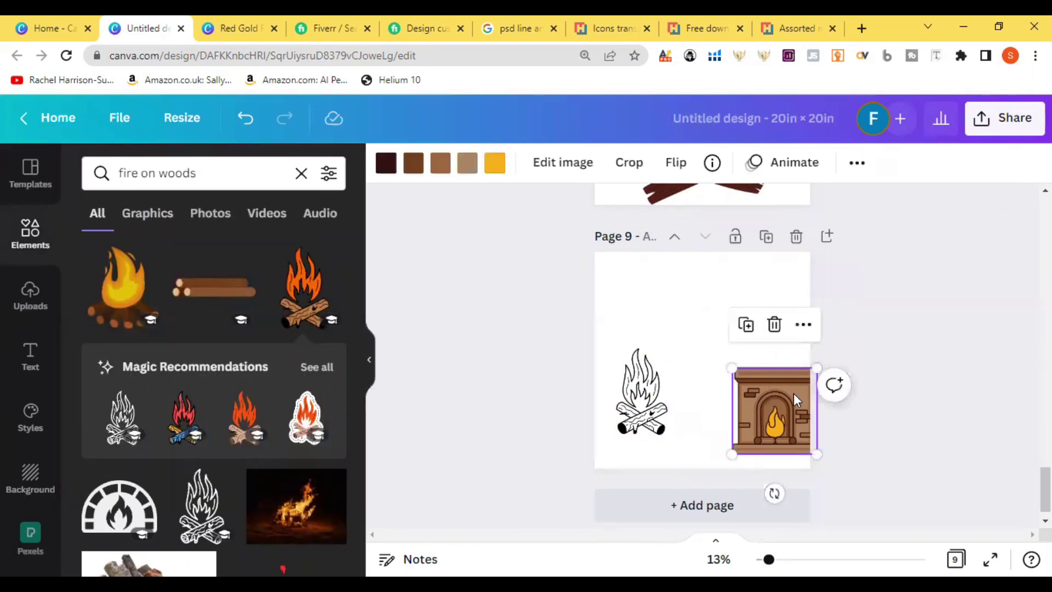
key("Delete")
Enlarge the black-and-white campfire to nearly the full height of page 9 and move it to the middle of the page.
left_click(663, 395)
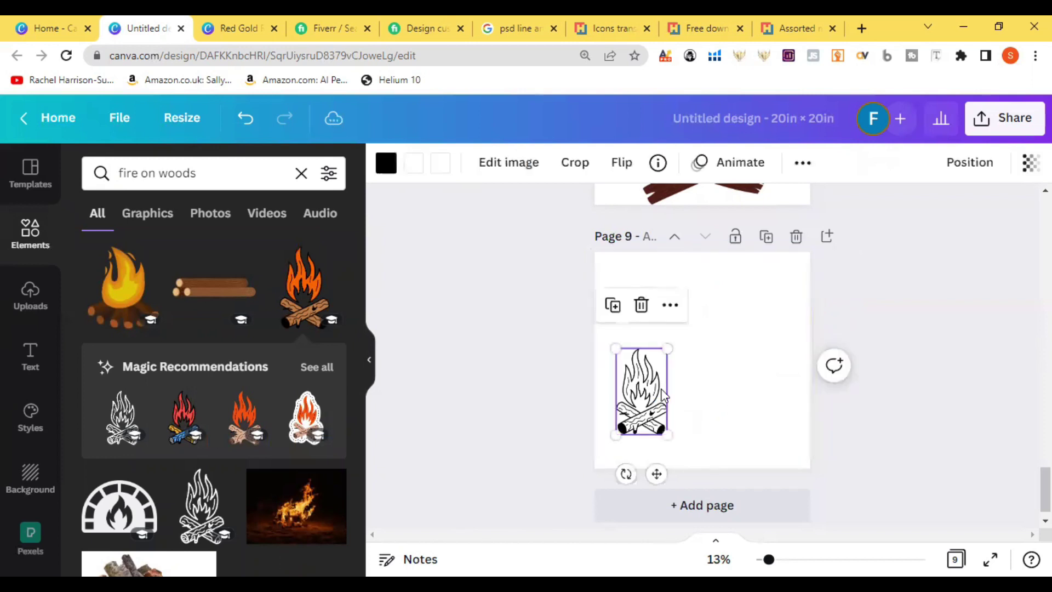
left_click_drag(719, 319, 795, 276)
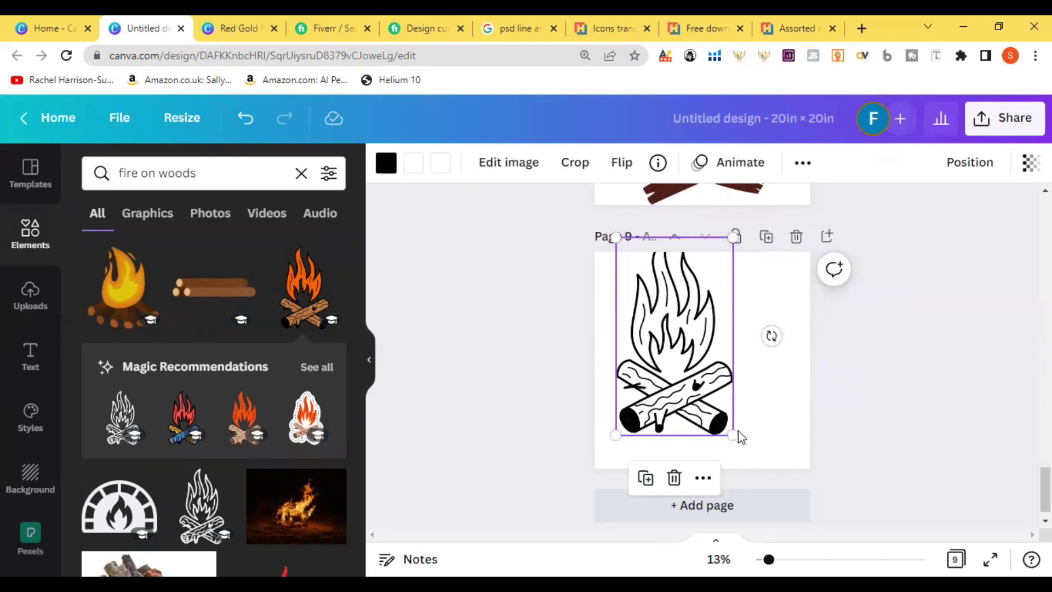
mouse_move(734, 432)
left_mouse_down()
mouse_move(763, 427)
mouse_move(740, 447)
left_mouse_up()
left_click_drag(686, 380, 716, 402)
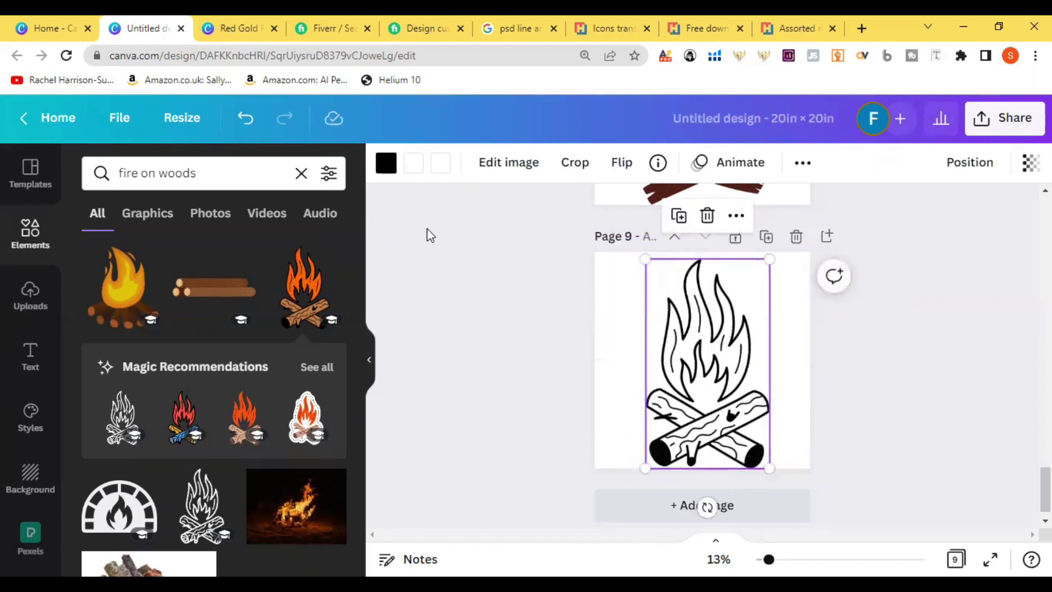
Try the dark brown document color on the campfire's outline, then set the outline back to black.
left_click(389, 165)
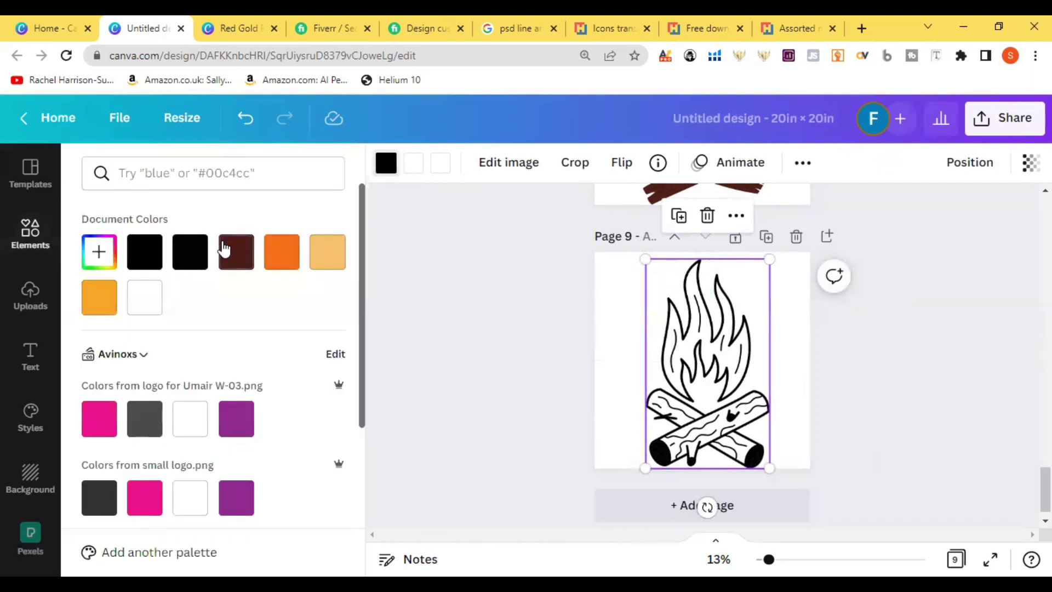
left_click(224, 249)
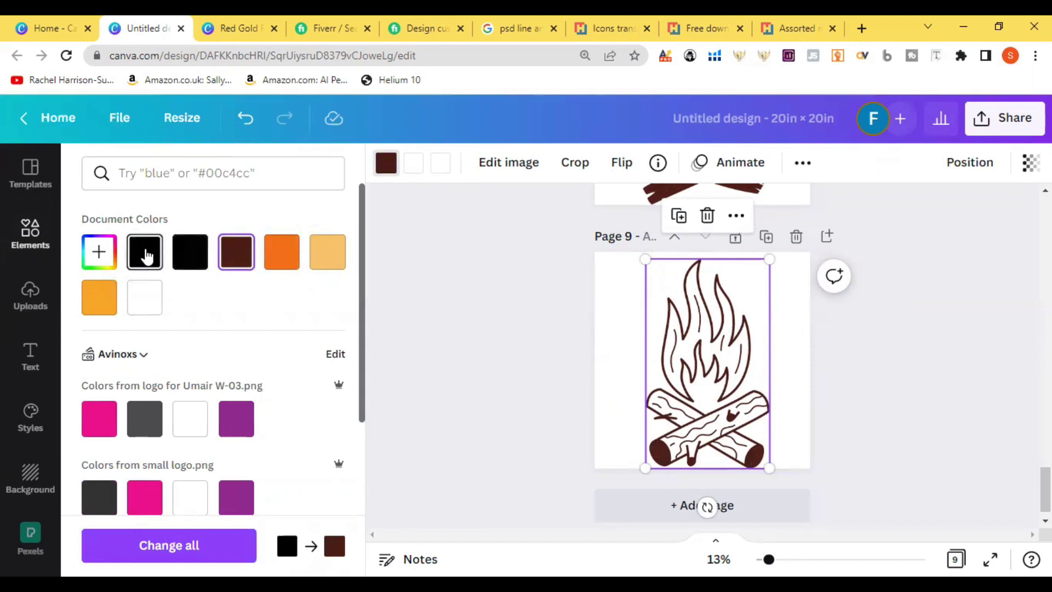
left_click(146, 254)
left_click(200, 255)
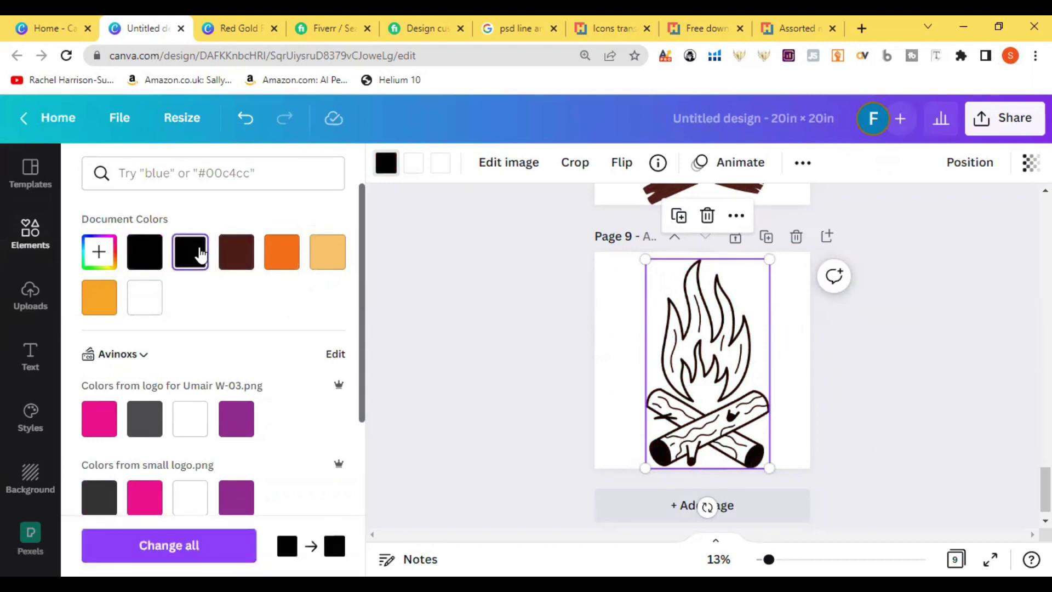
left_click(527, 319)
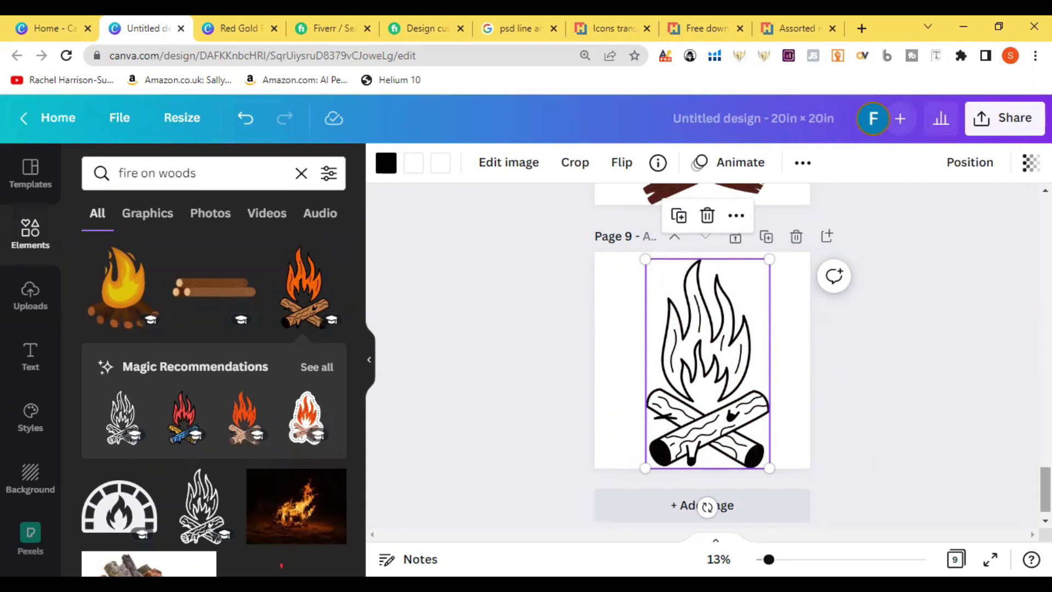
Review the graphics on all pages of the design, from the van on page 1 to the campfire on page 9.
scroll(702, 356, "up", 15)
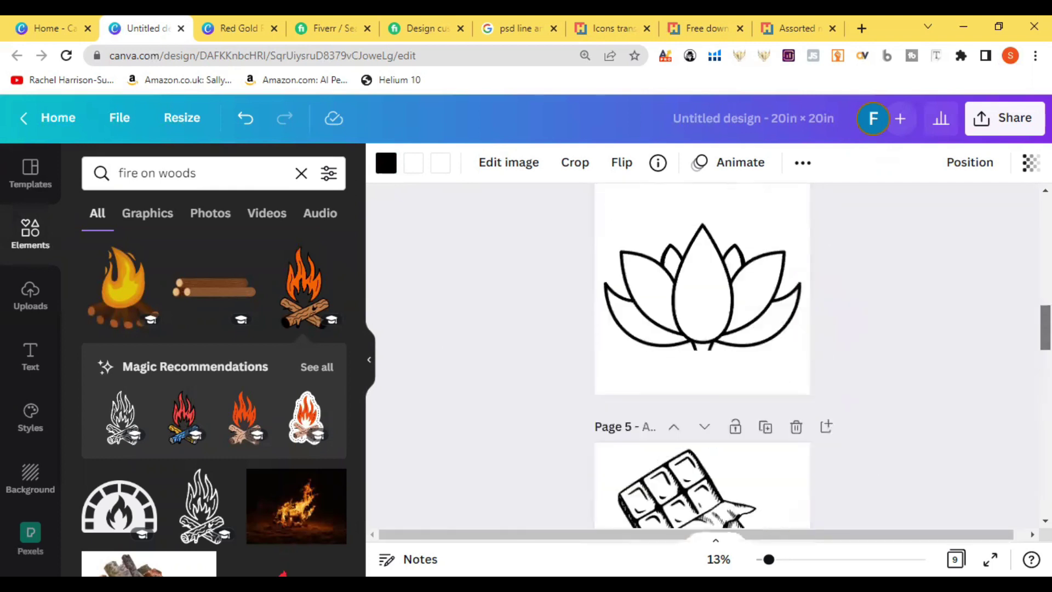
scroll(702, 356, "up", 1)
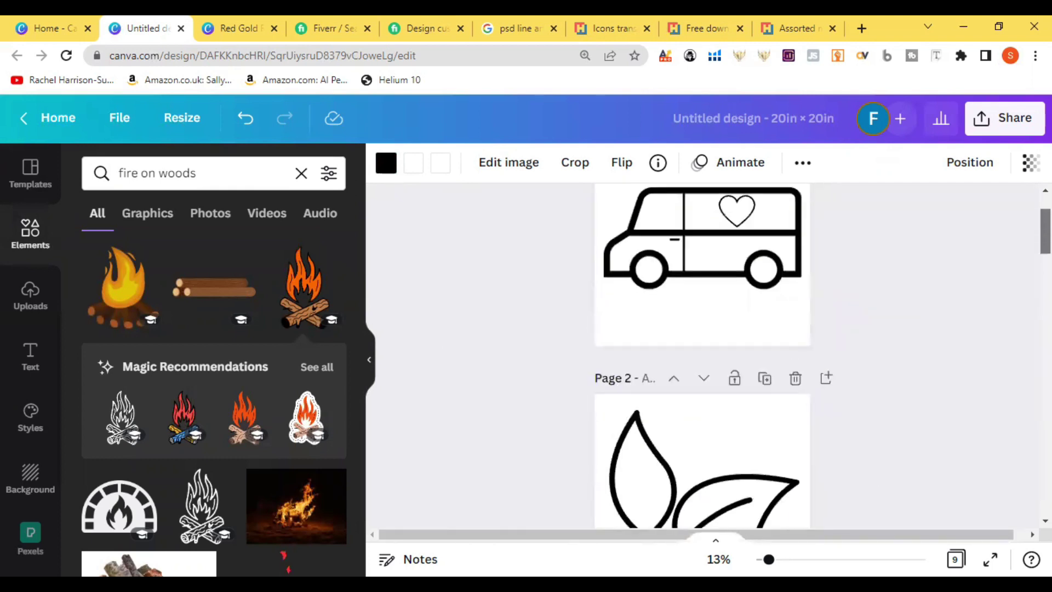
left_click(843, 252)
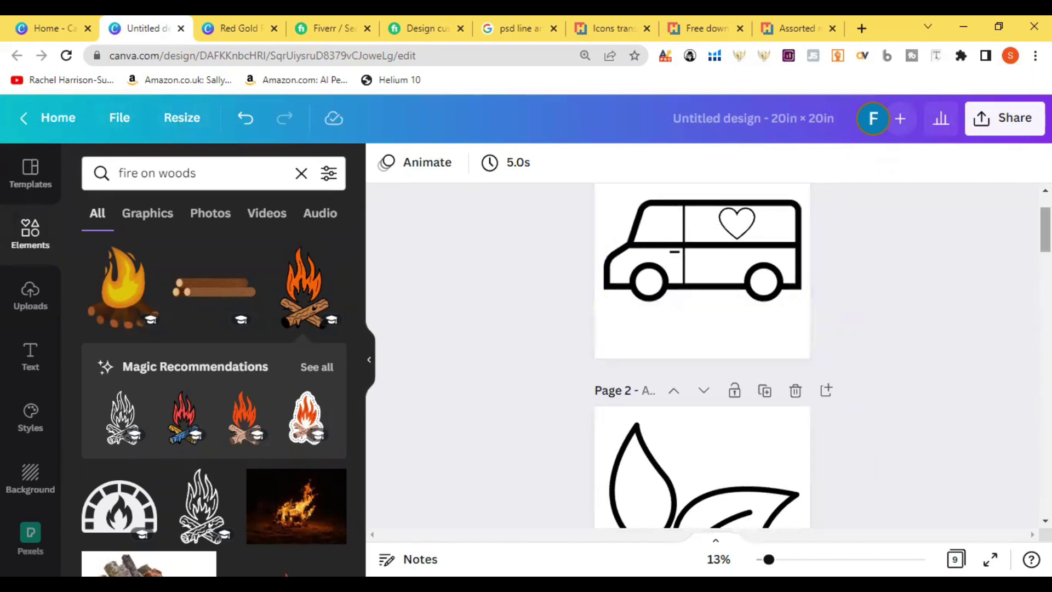
scroll(703, 357, "down", 6)
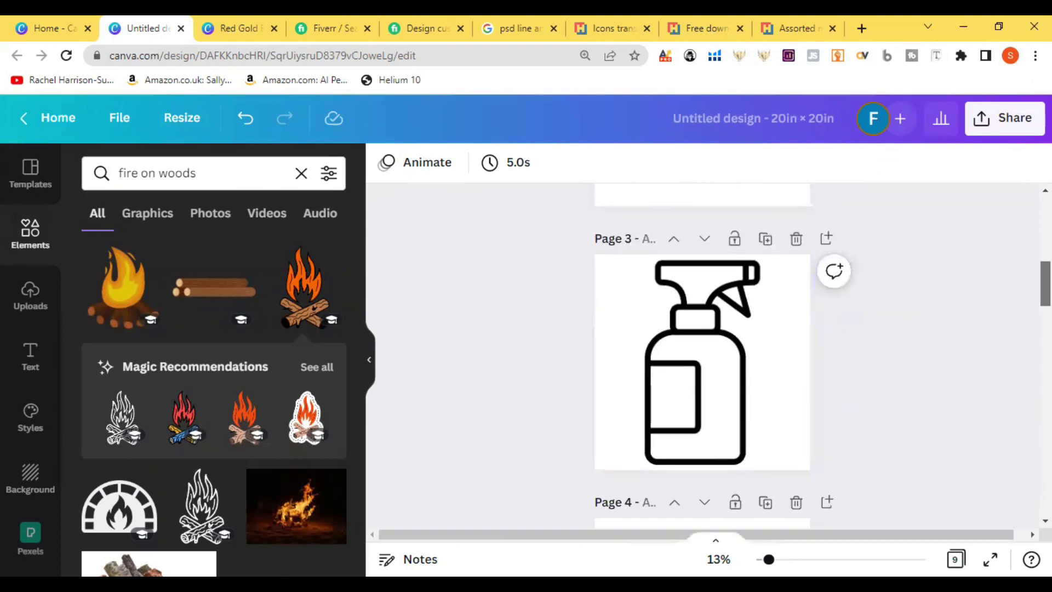
scroll(702, 356, "down", 8)
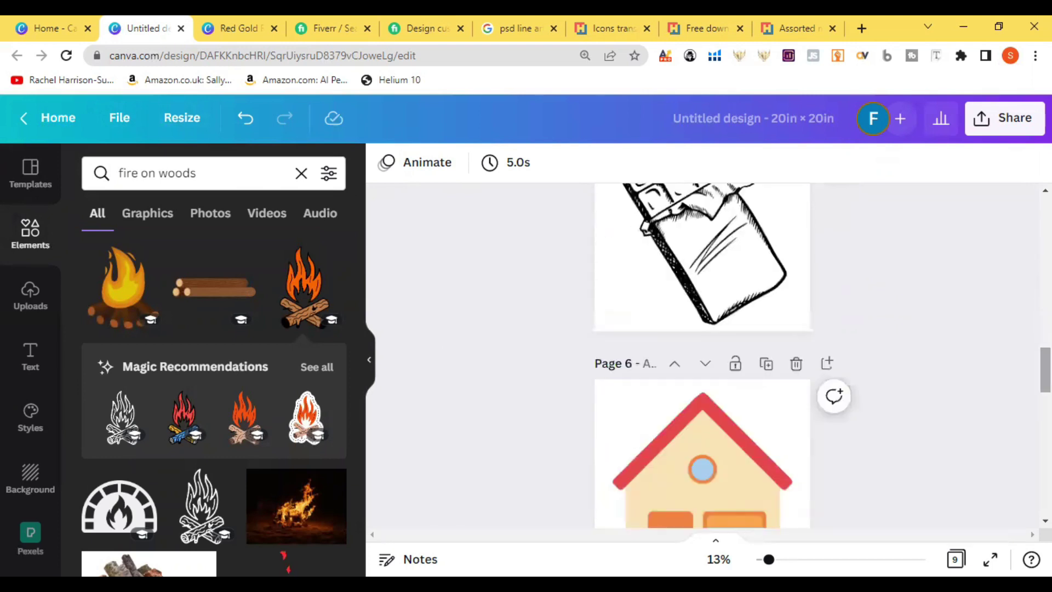
scroll(682, 219, "down", 3)
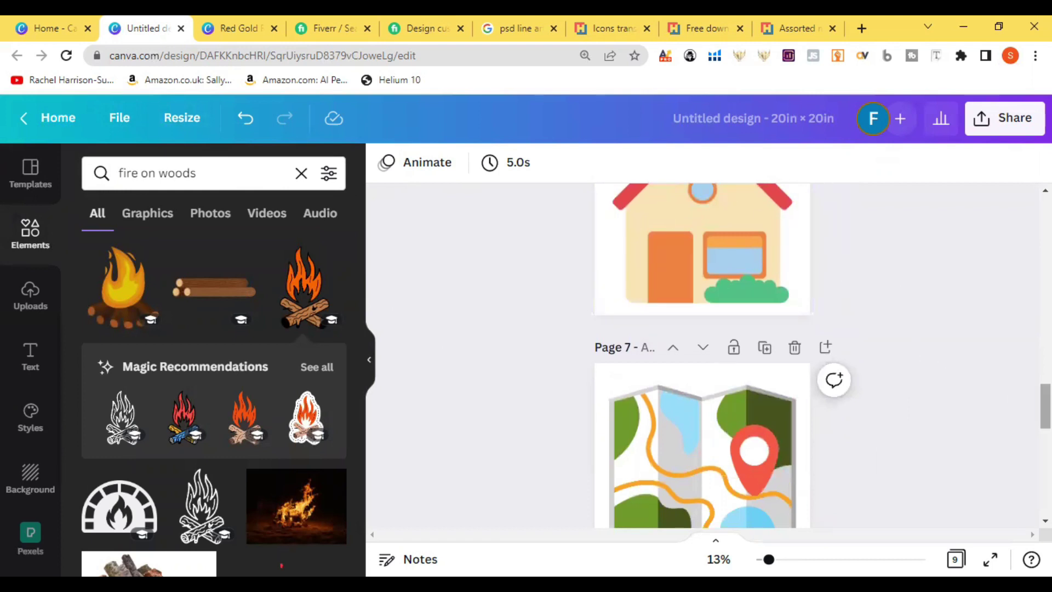
scroll(1046, 405, "down", 1)
scroll(702, 356, "down", 6)
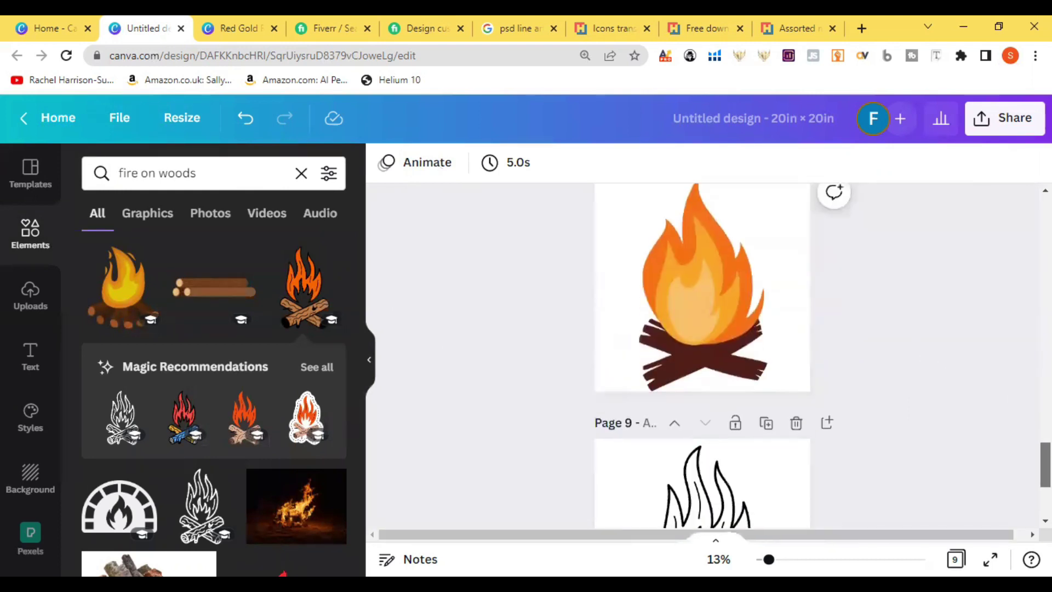
scroll(703, 356, "up", 3)
scroll(702, 356, "down", 4)
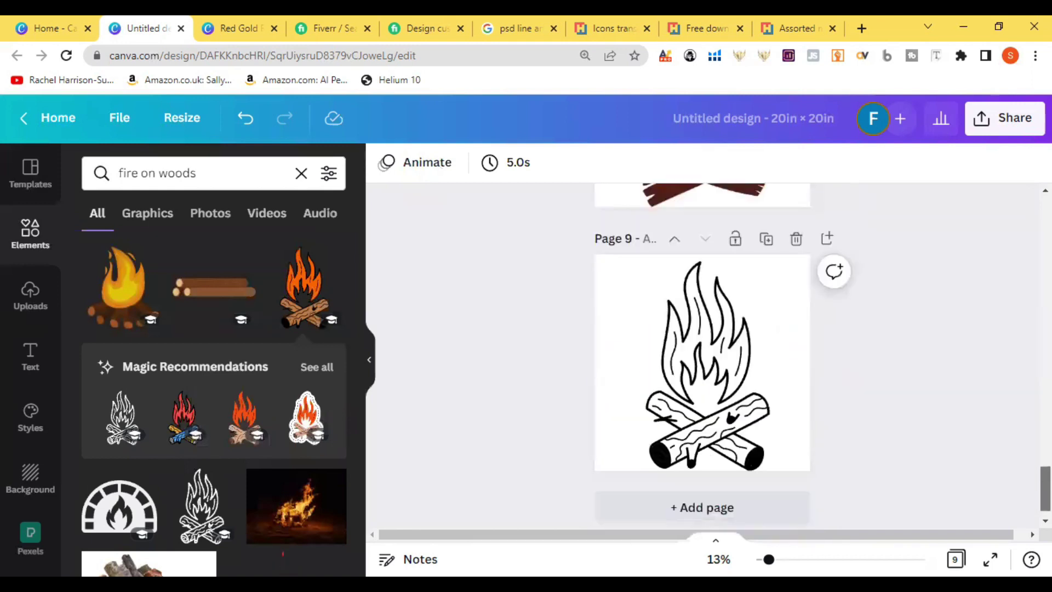
Add a blank page 10 after the campfire page and browse further through the "fire on woods" results.
left_click(639, 358)
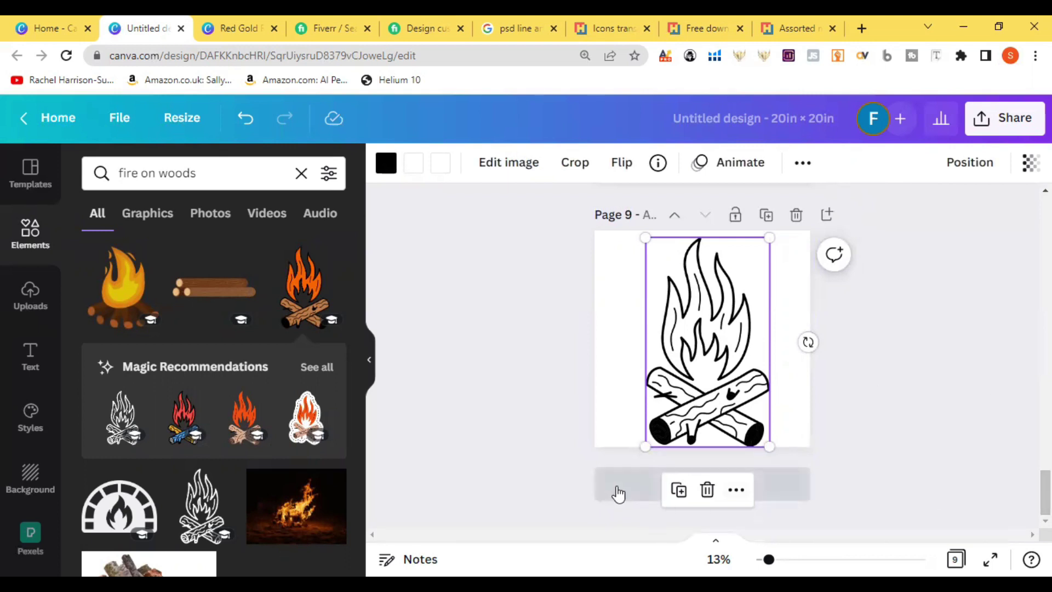
left_click(618, 493)
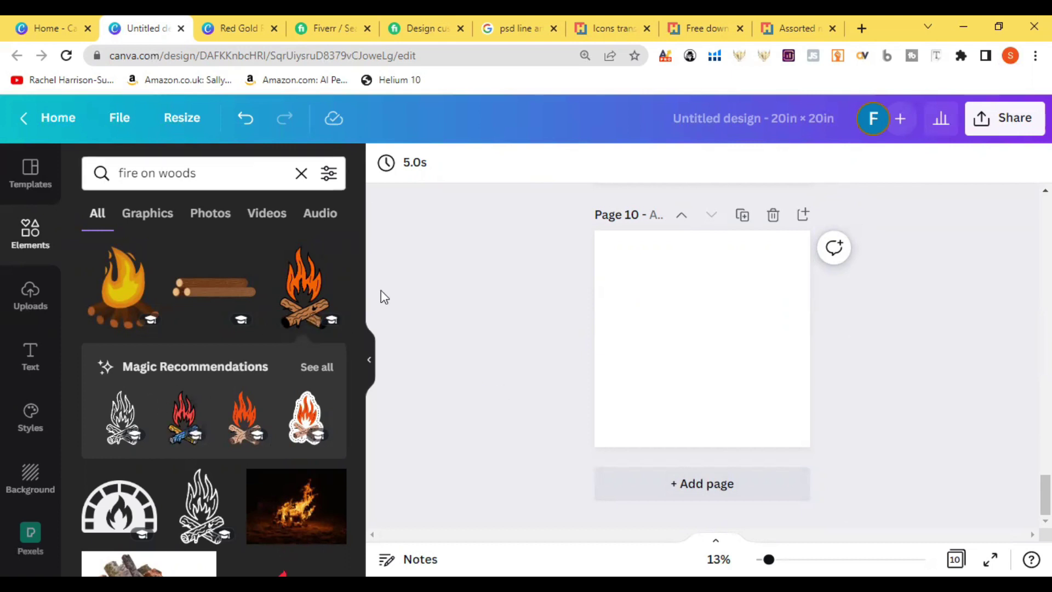
left_click_drag(360, 254, 361, 269)
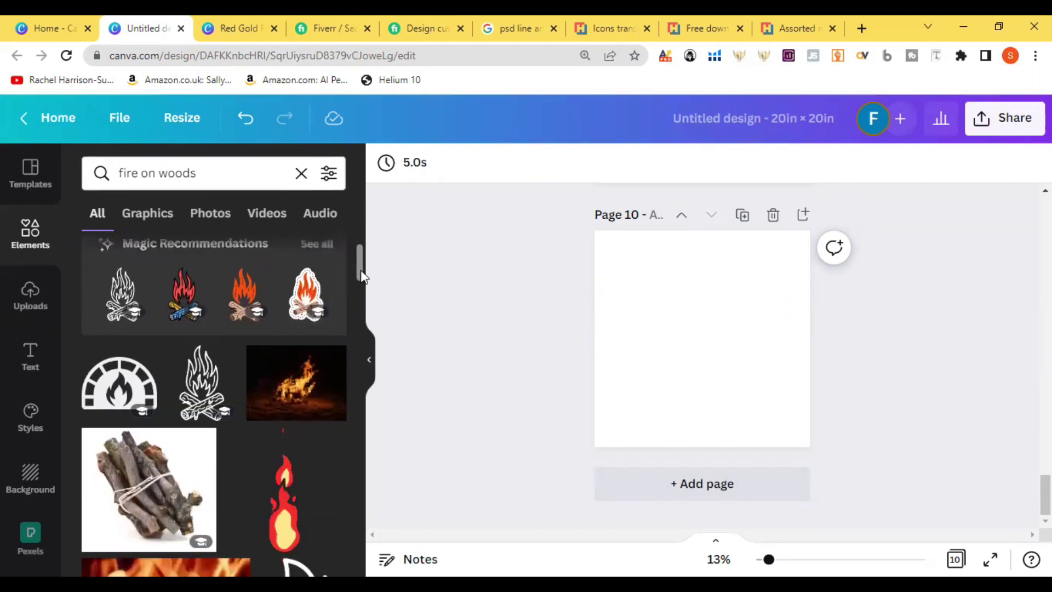
Switch to the HiClipart icons results in the browser and look through the transparent-background PNG cliparts.
left_click(615, 28)
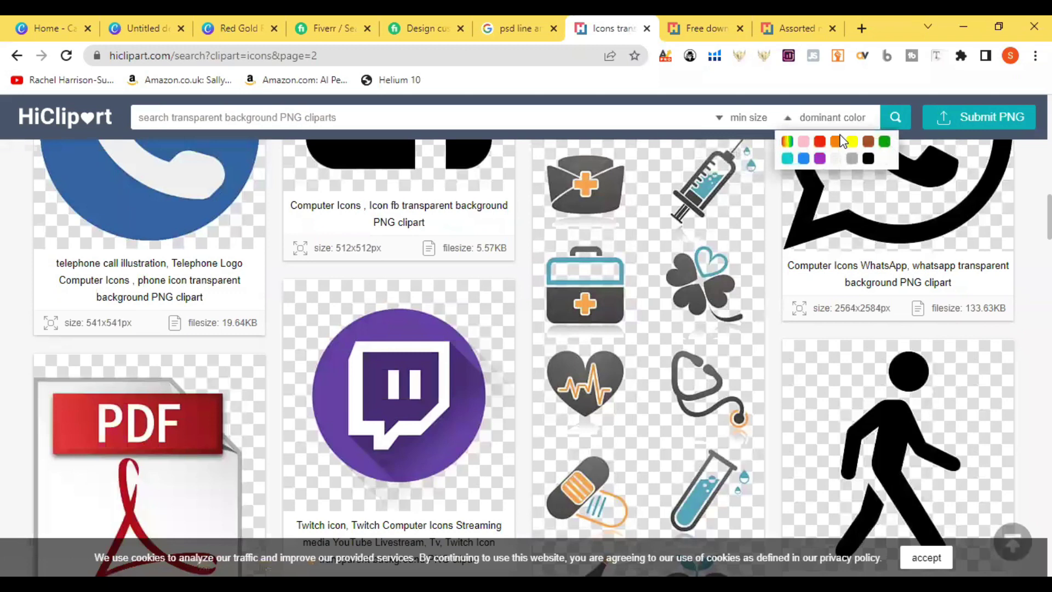
scroll(525, 356, "up", 3)
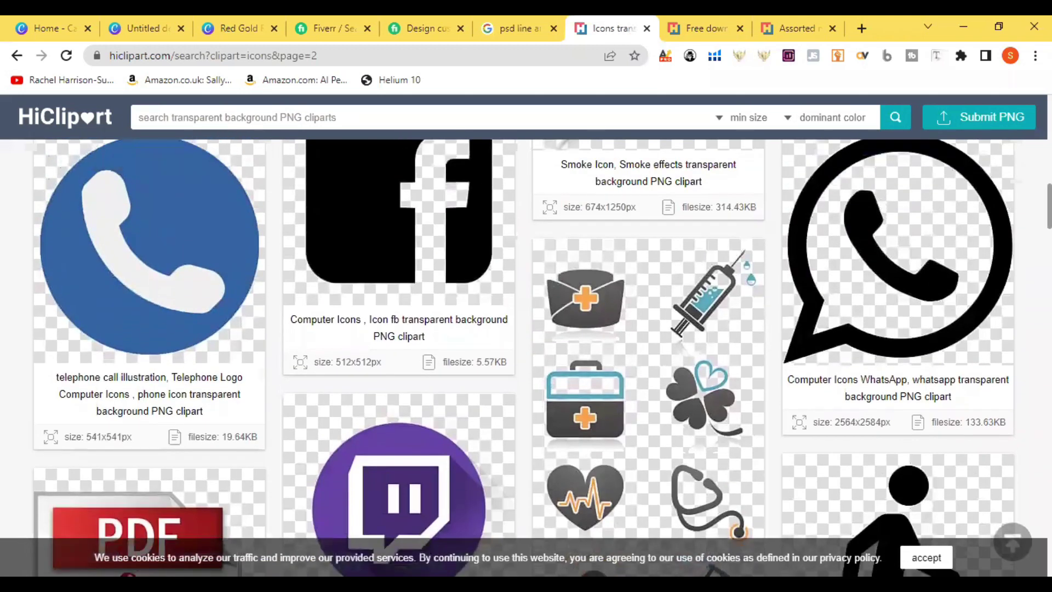
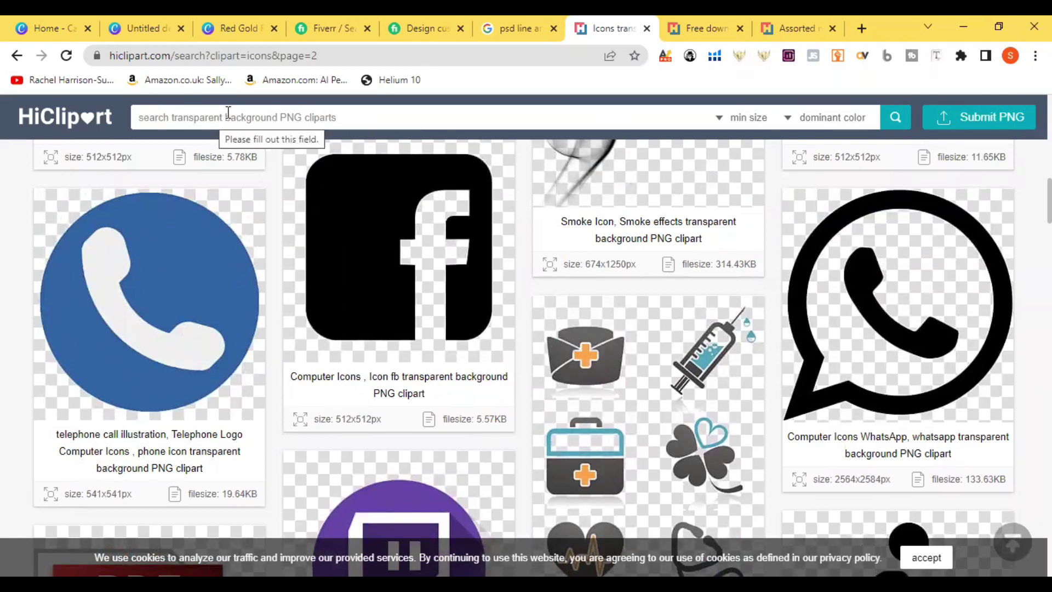
scroll(526, 339, "up", 6)
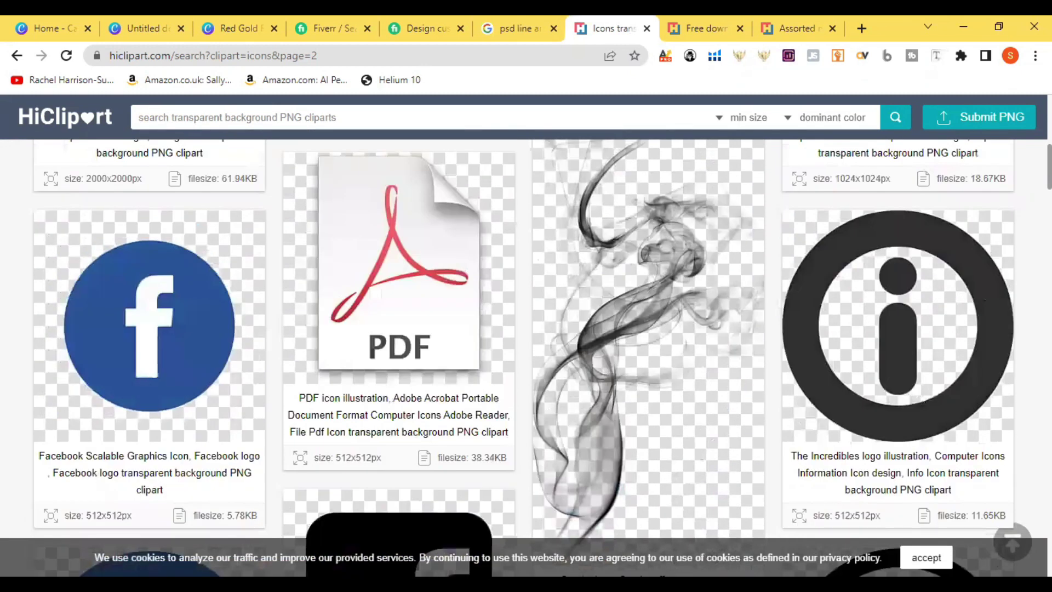
scroll(526, 340, "up", 10)
scroll(526, 339, "down", 10)
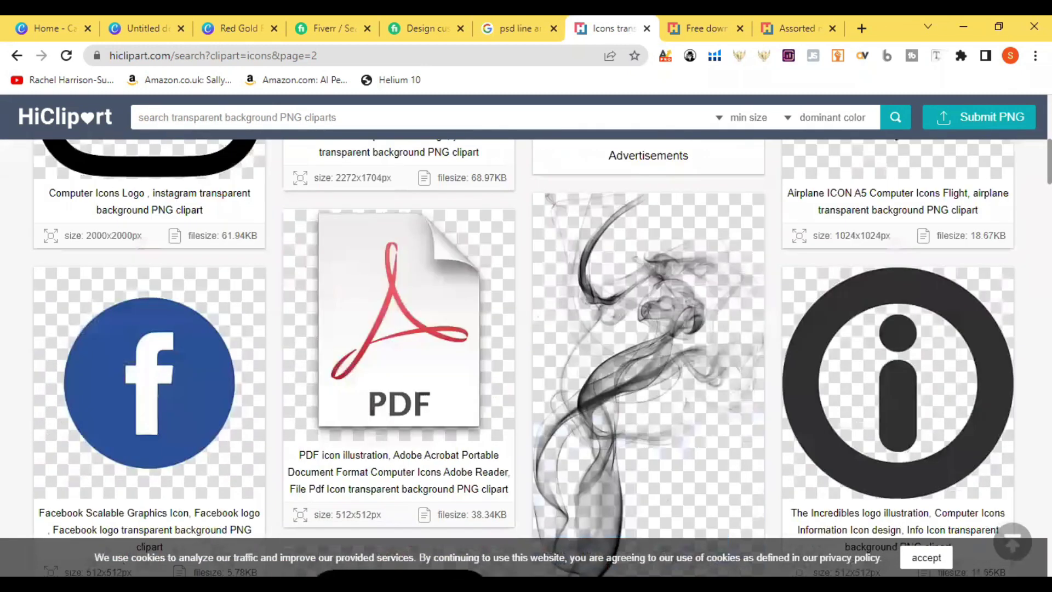
scroll(525, 357, "down", 15)
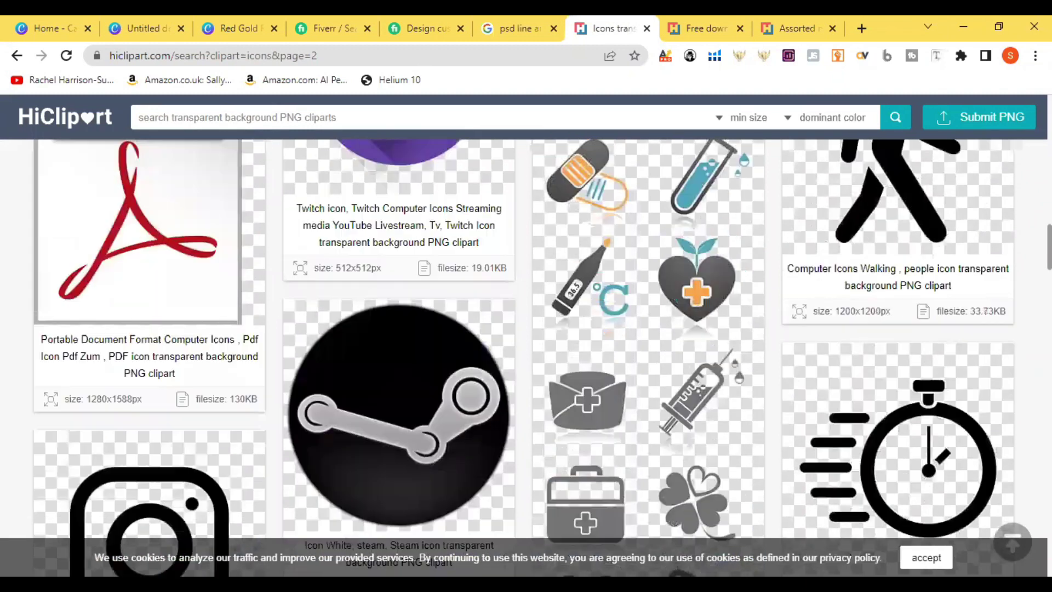
Browse the rest of the second page of icon cliparts through to its end and return to the medical icons.
scroll(526, 339, "down", 15)
scroll(526, 339, "down", 15)
scroll(526, 340, "down", 15)
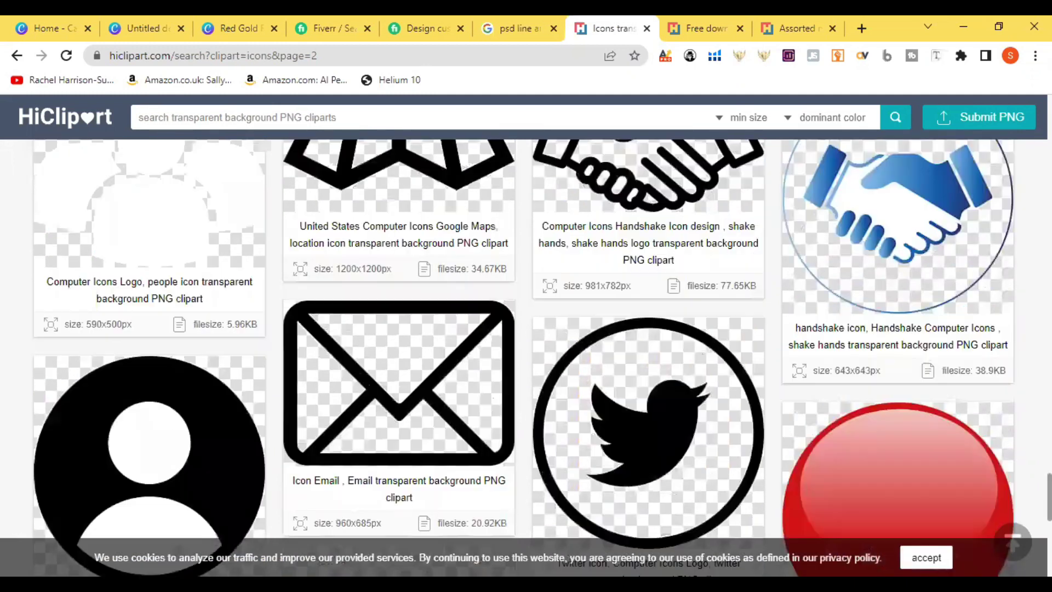
scroll(526, 340, "down", 10)
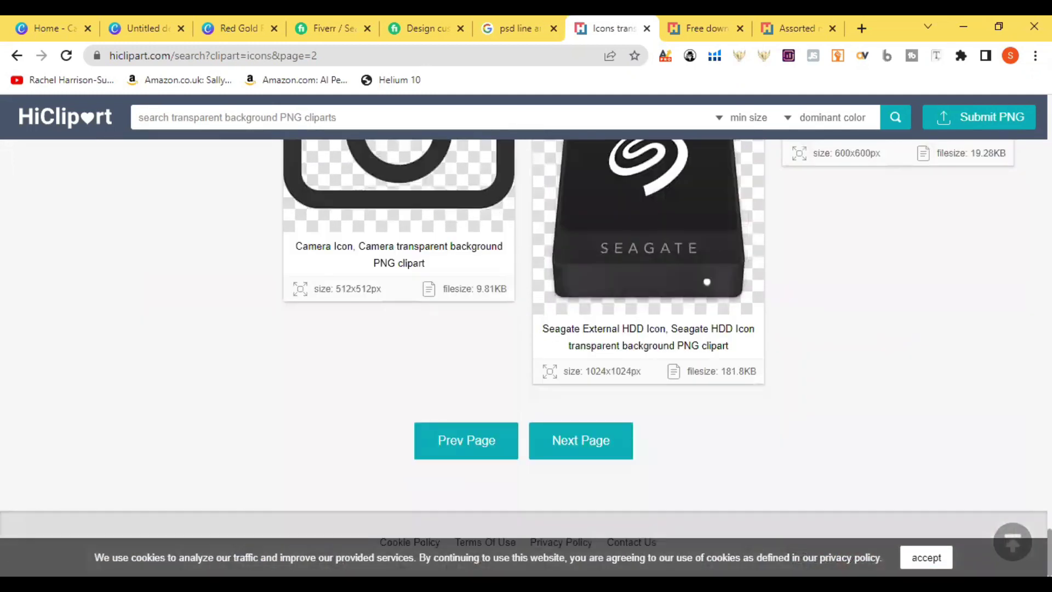
scroll(526, 340, "up", 20)
scroll(729, 230, "up", 8)
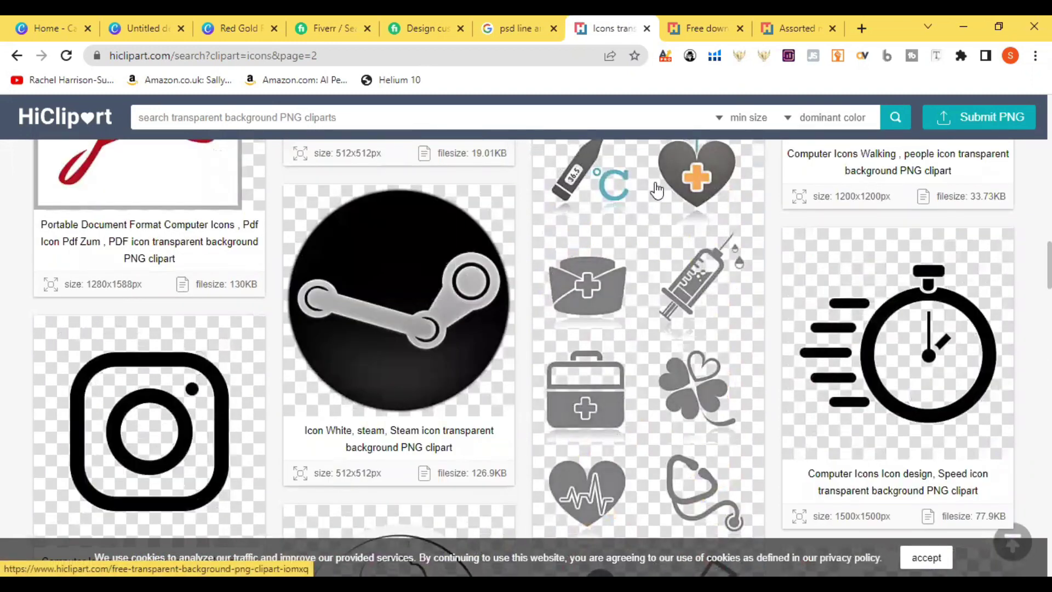
Download the original PNG of the assorted medical terms illustration with line icons such as Cardiology and Neurology.
left_click(715, 25)
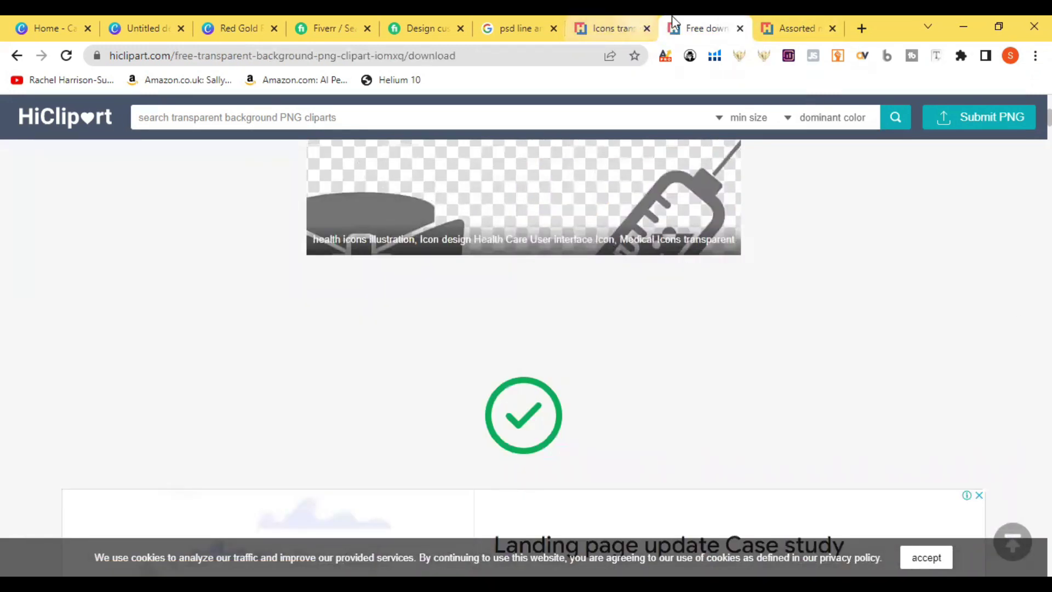
left_click(826, 19)
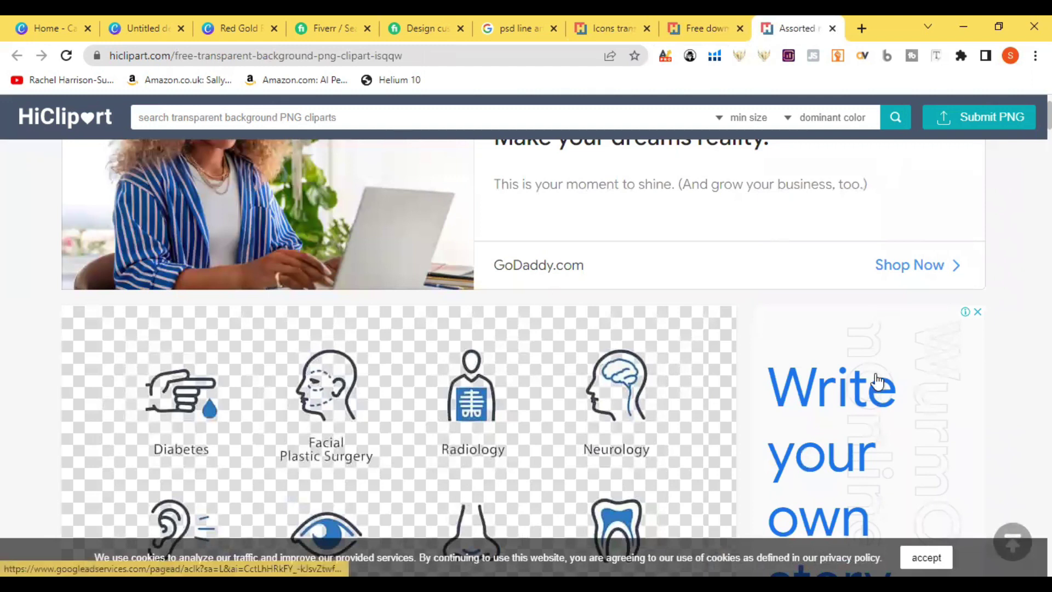
scroll(923, 274, "down", 8)
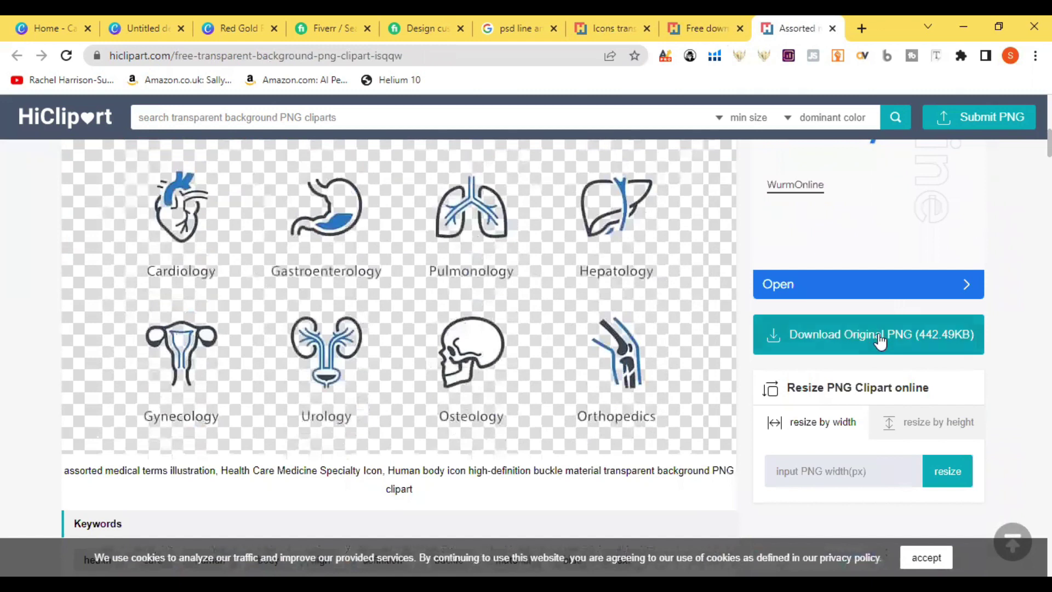
left_click(879, 340)
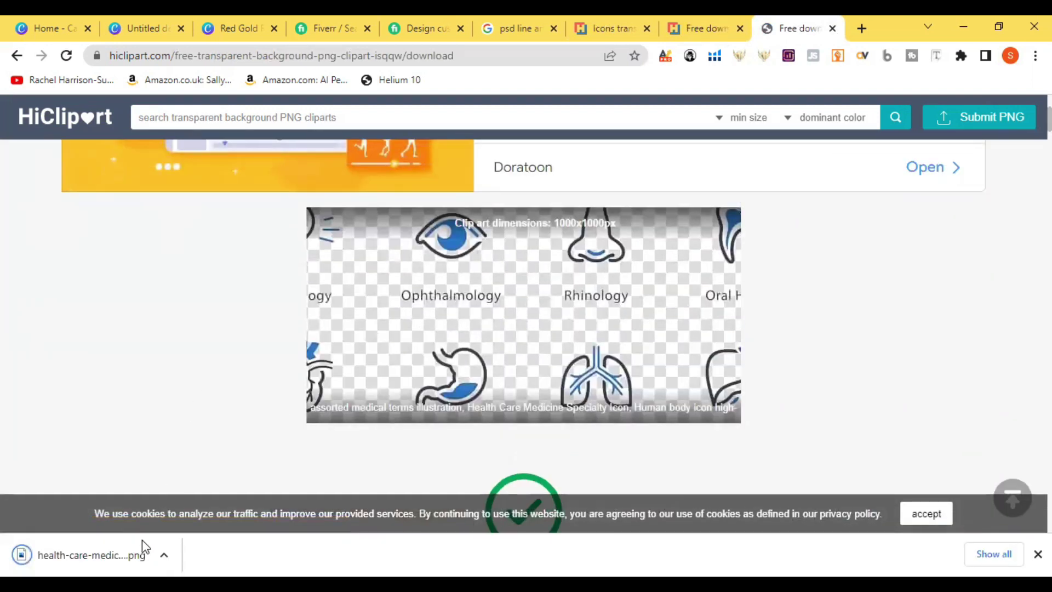
Return to the Canva design and place the downloaded health-care PNG from its folder onto blank page 10.
left_click(129, 28)
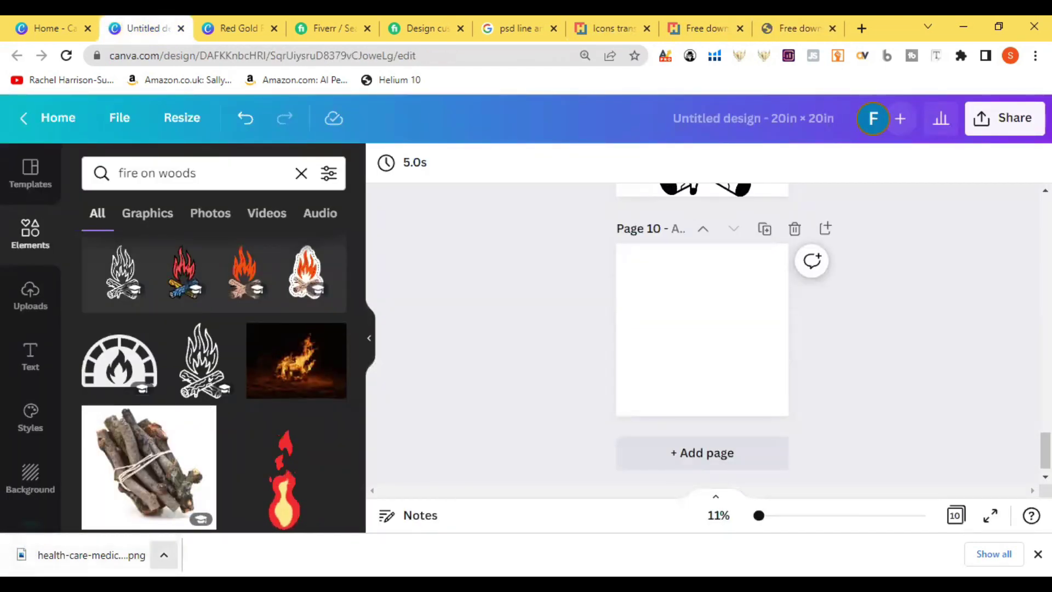
left_click(163, 554)
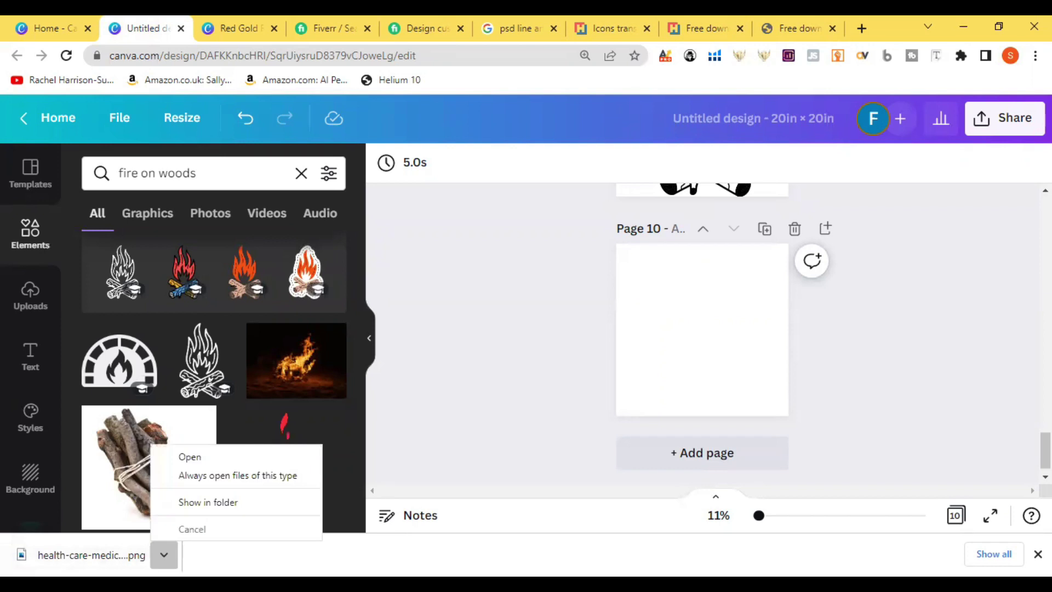
left_click(207, 503)
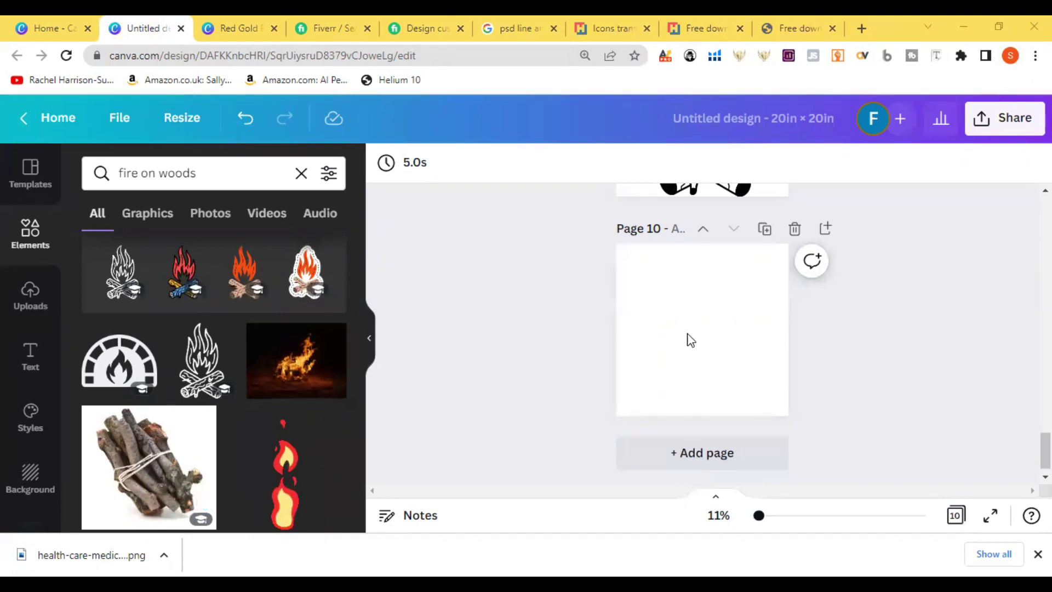
left_click_drag(689, 339, 689, 339)
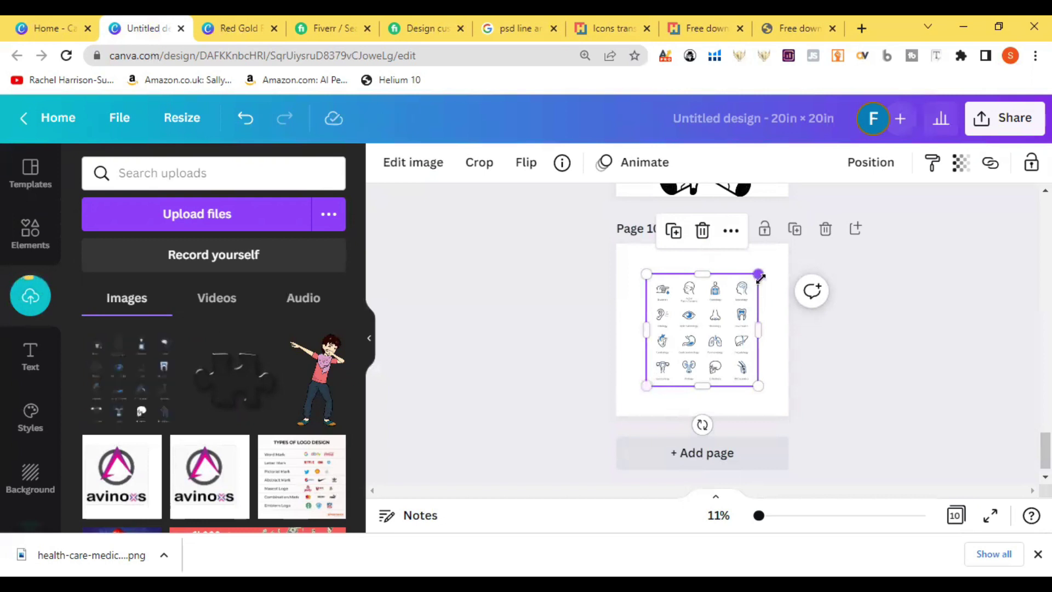
Enlarge and shift the medical icons image so that Radiology, Neurology, Rhinology and Oral Health fill page 10.
left_click_drag(759, 274, 809, 251)
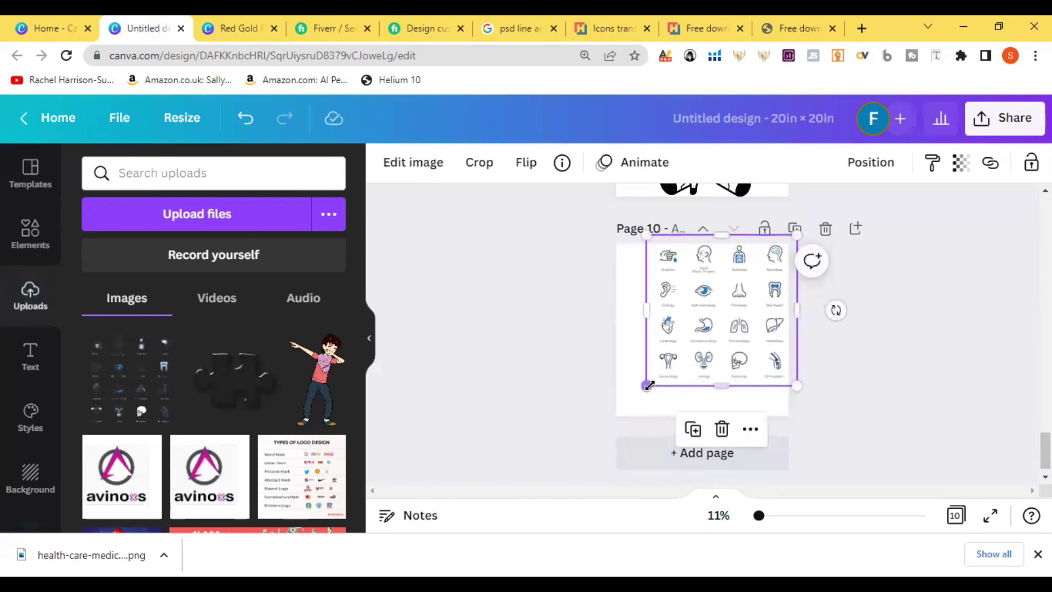
left_click_drag(641, 393, 495, 535)
mouse_move(721, 366)
left_mouse_down()
mouse_move(740, 342)
mouse_move(726, 374)
left_mouse_up()
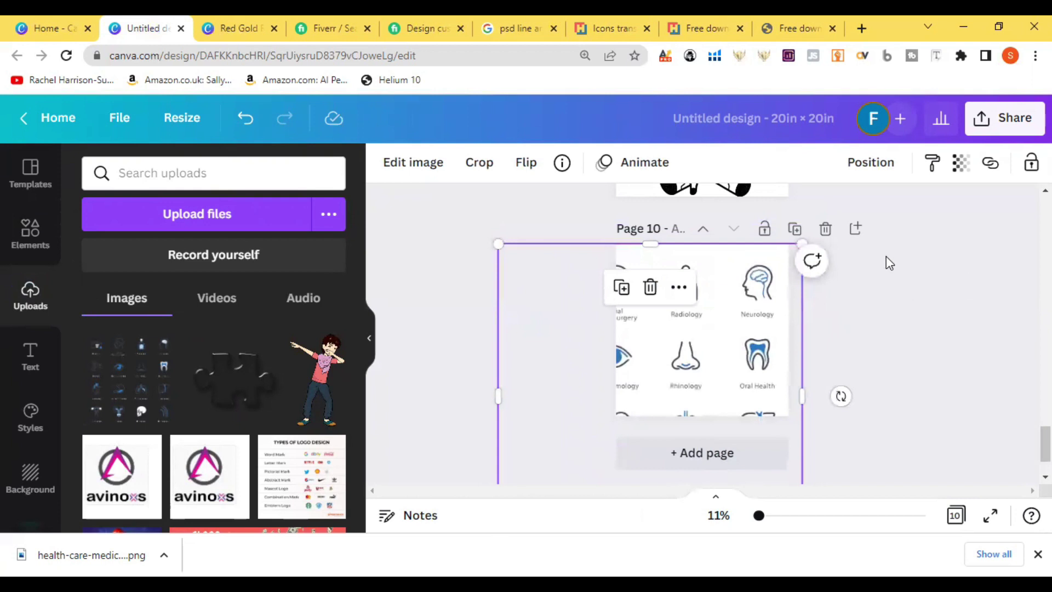
left_click(929, 329)
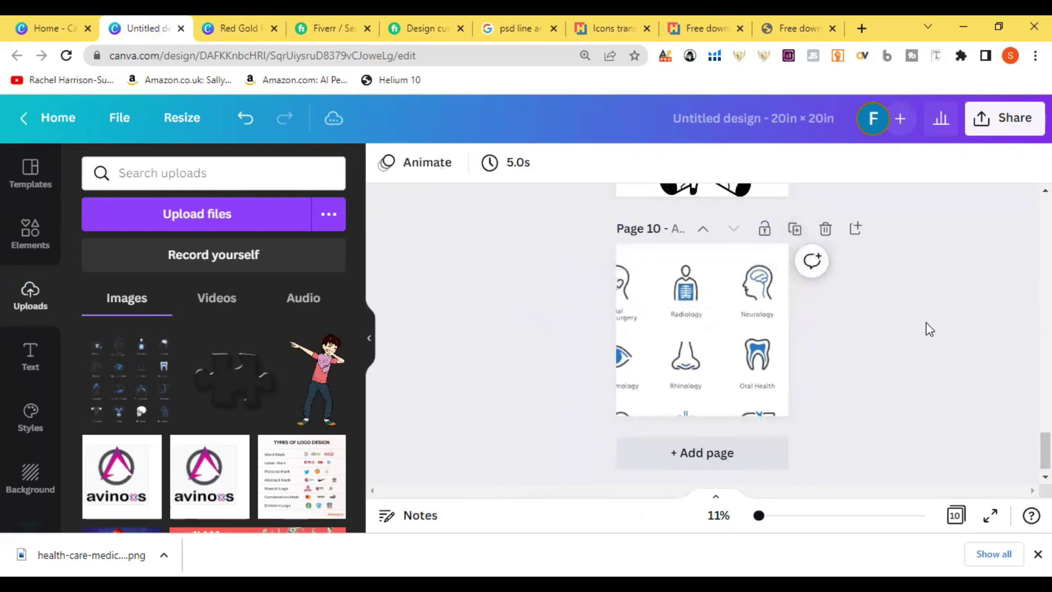
Duplicate the medical icons page five times, giving copies on pages 11 to 15.
left_click(796, 230)
left_click(797, 231)
left_click(799, 232)
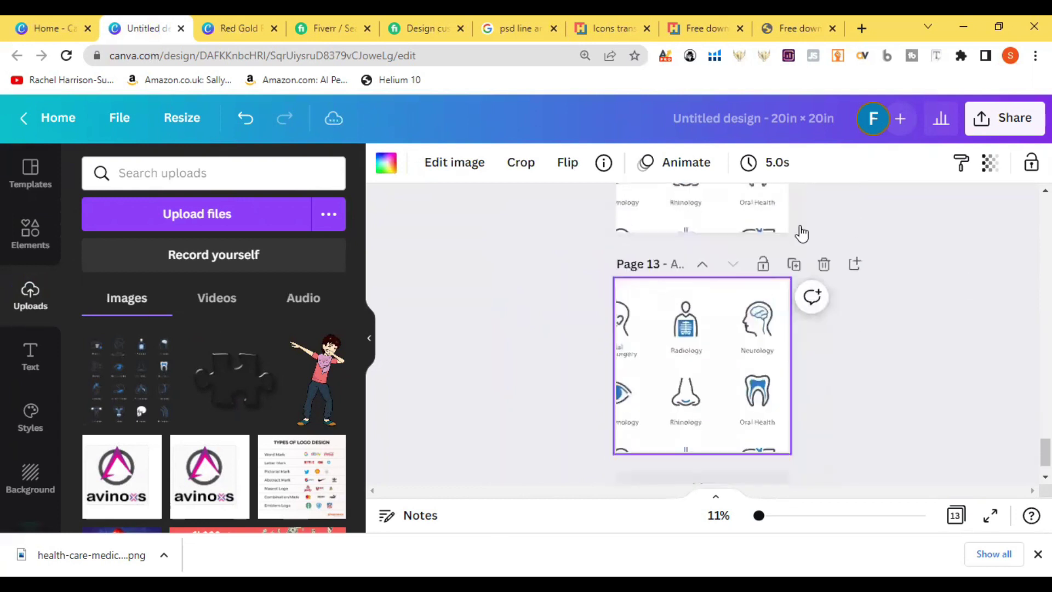
left_click(800, 233)
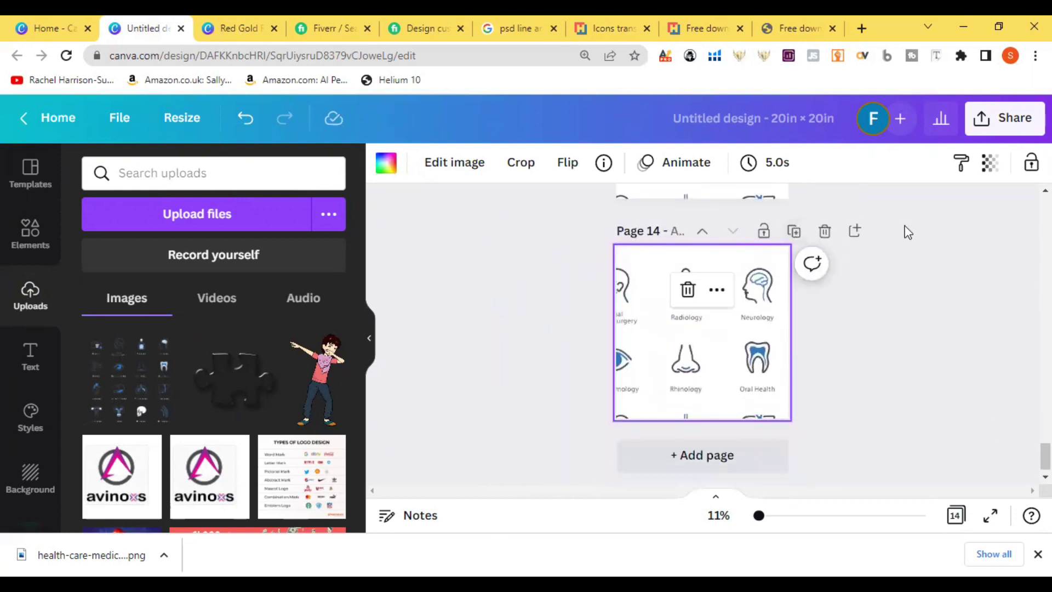
left_click(794, 231)
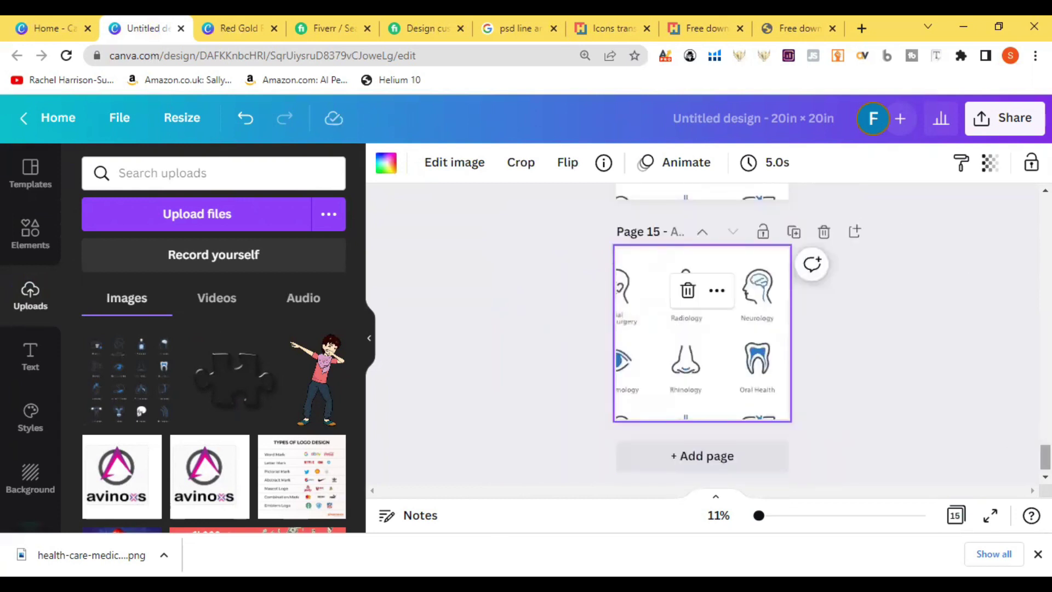
scroll(701, 334, "up", 15)
scroll(701, 334, "down", 5)
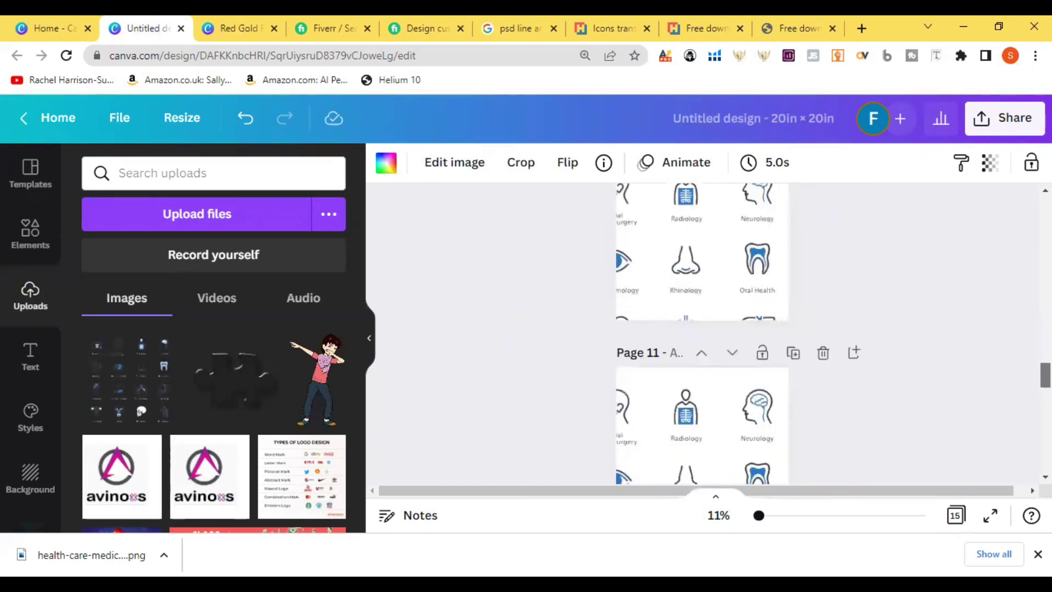
left_click(756, 259)
left_click(732, 253)
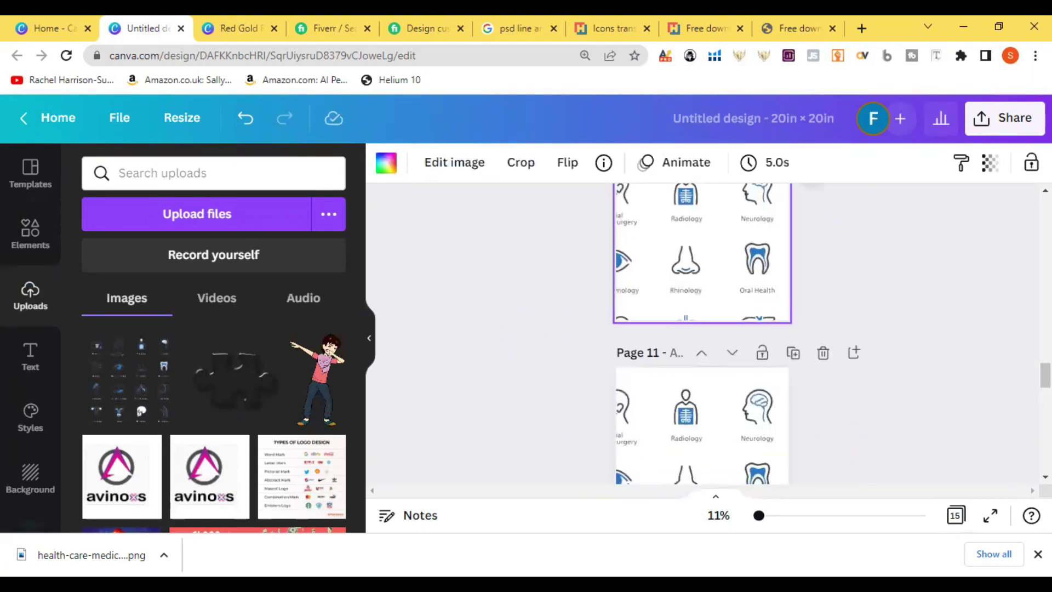
scroll(747, 380, "up", 3)
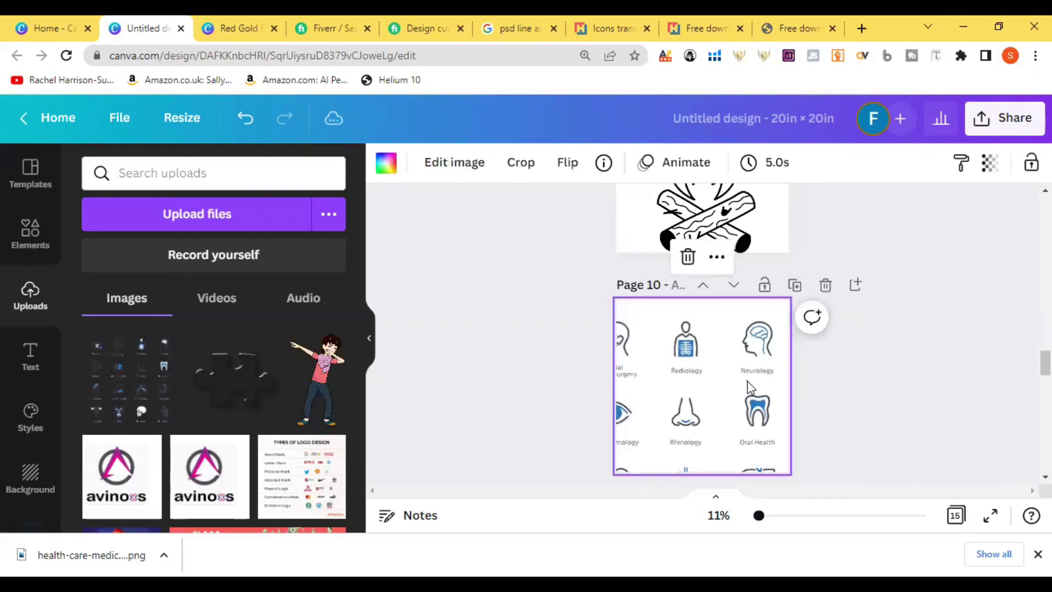
double_click(747, 381)
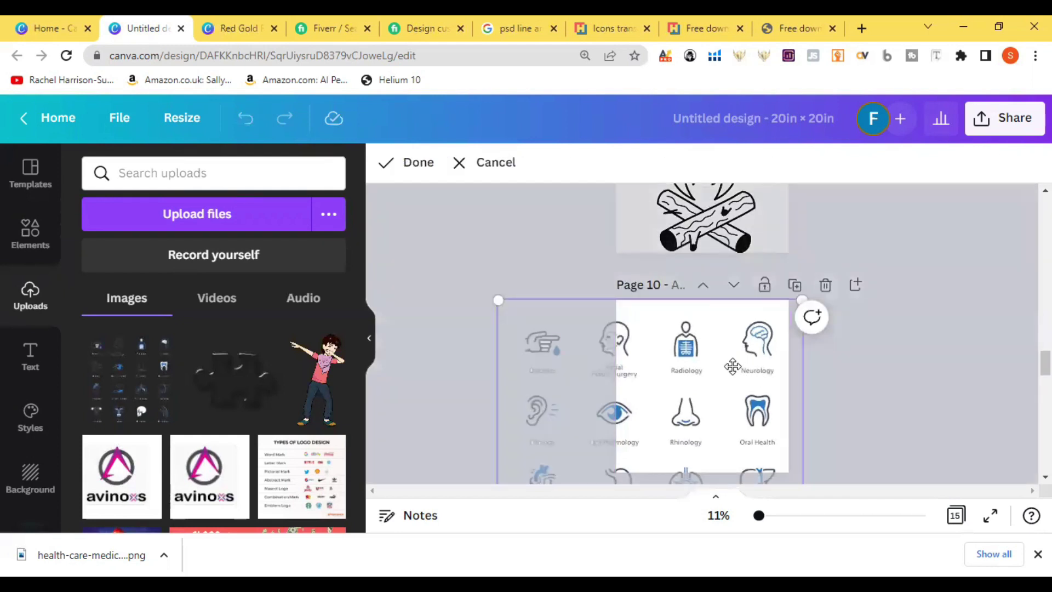
mouse_move(733, 365)
left_mouse_down()
mouse_move(708, 369)
mouse_move(733, 359)
left_mouse_up()
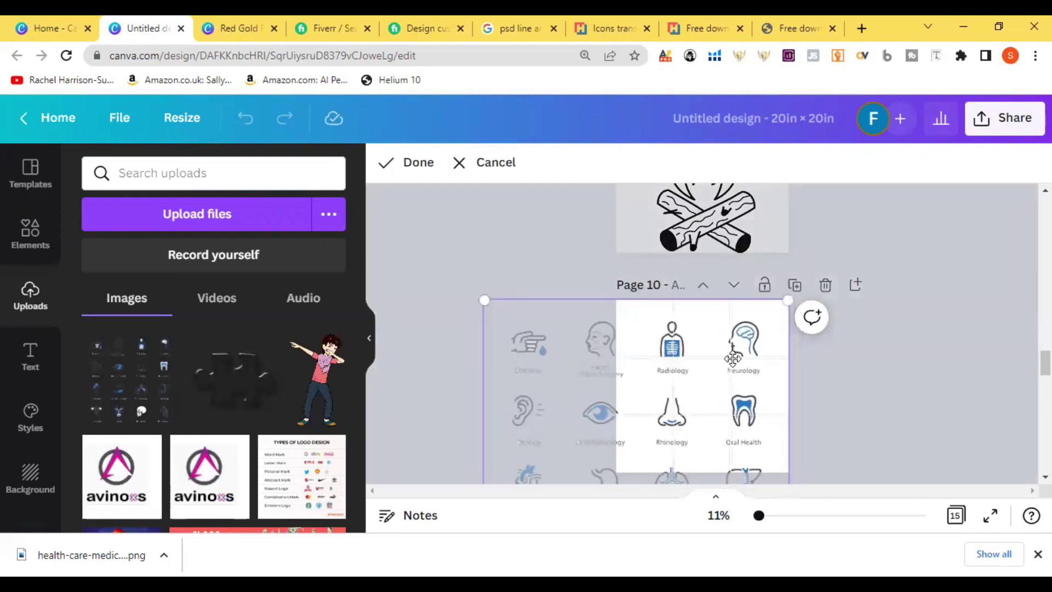
scroll(944, 356, "down", 3)
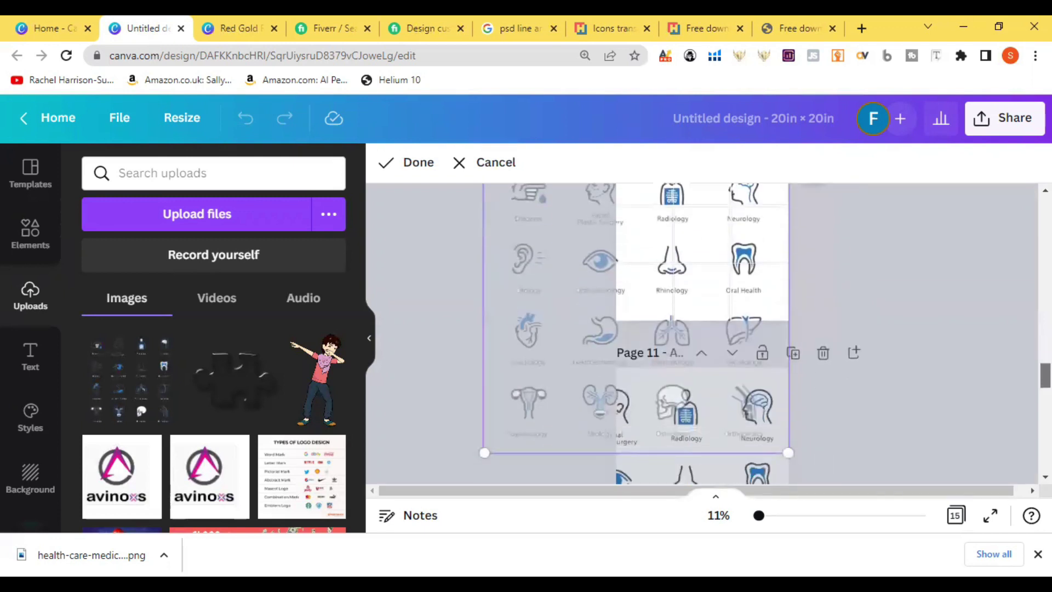
left_click(944, 357)
Enlarge and reposition the image within page 10 so that only the Neurology icon and its label are centered, and apply the crop.
key("ctrl+minus")
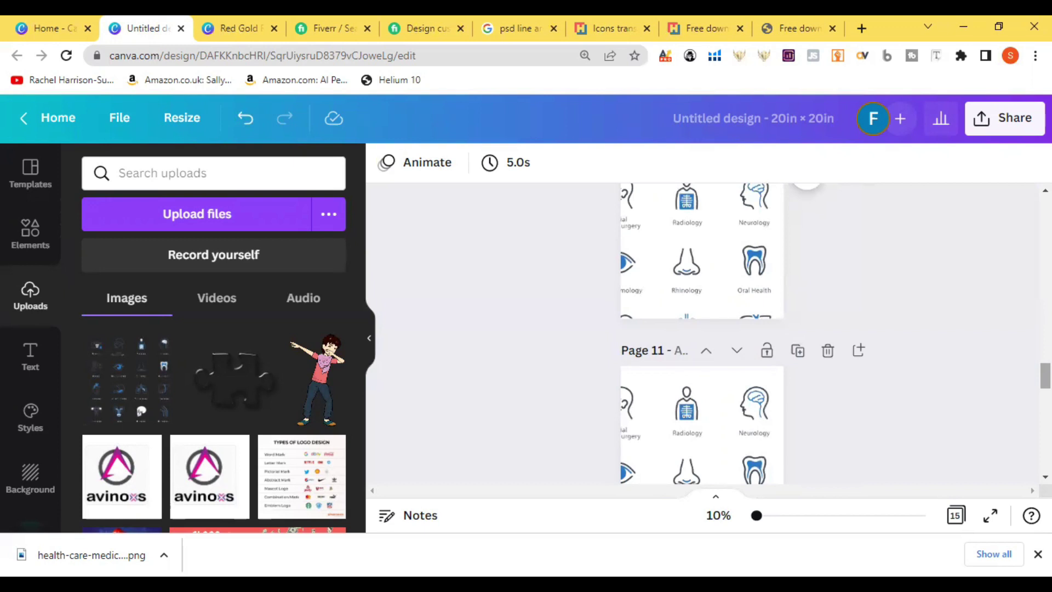
scroll(642, 411, "up", 2)
left_click(642, 411)
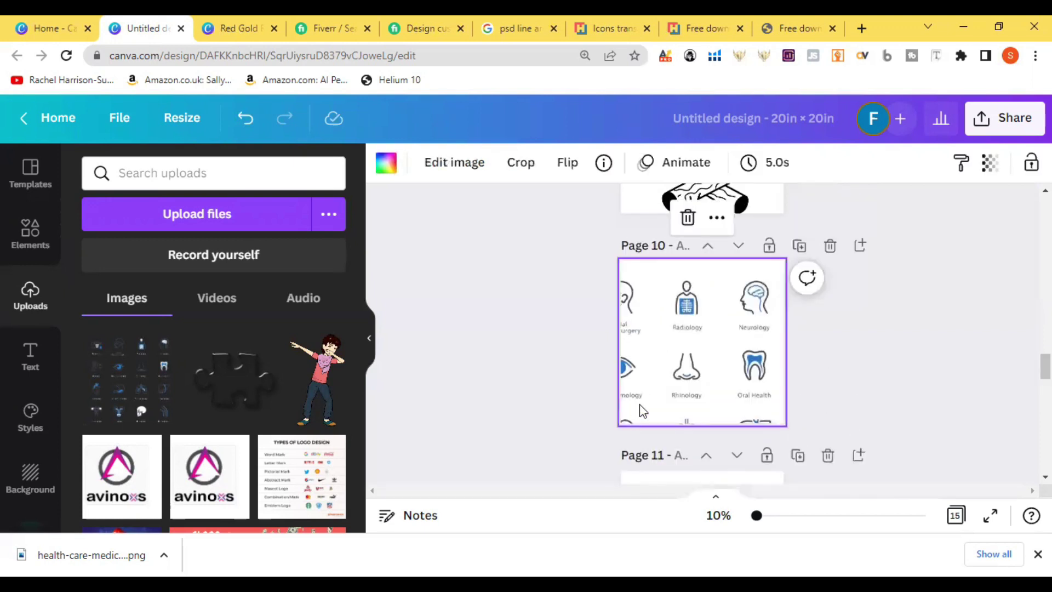
double_click(657, 388)
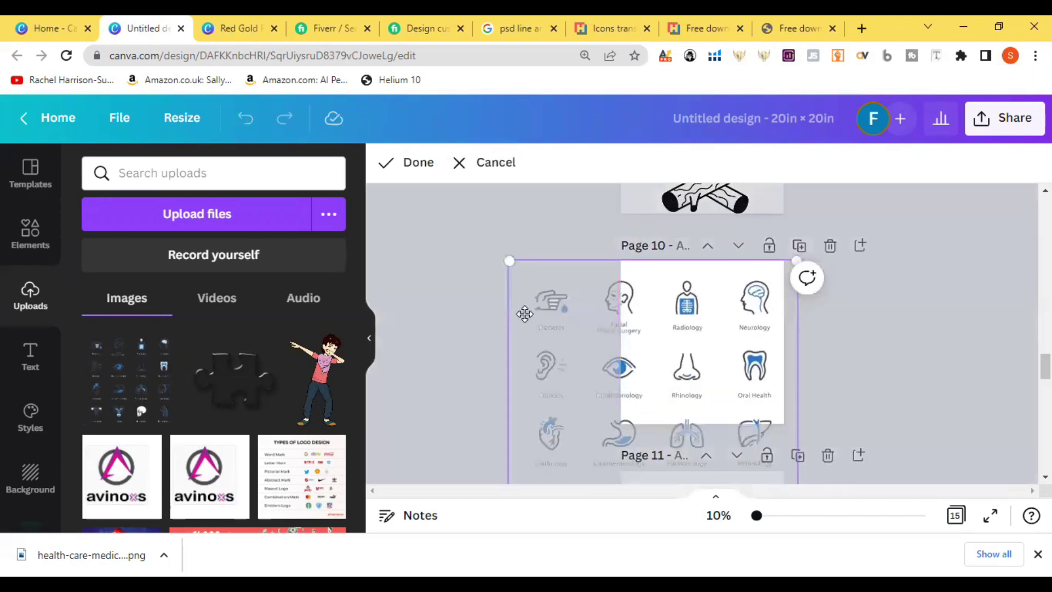
left_click_drag(510, 261, 310, 94)
left_click_drag(665, 301, 651, 412)
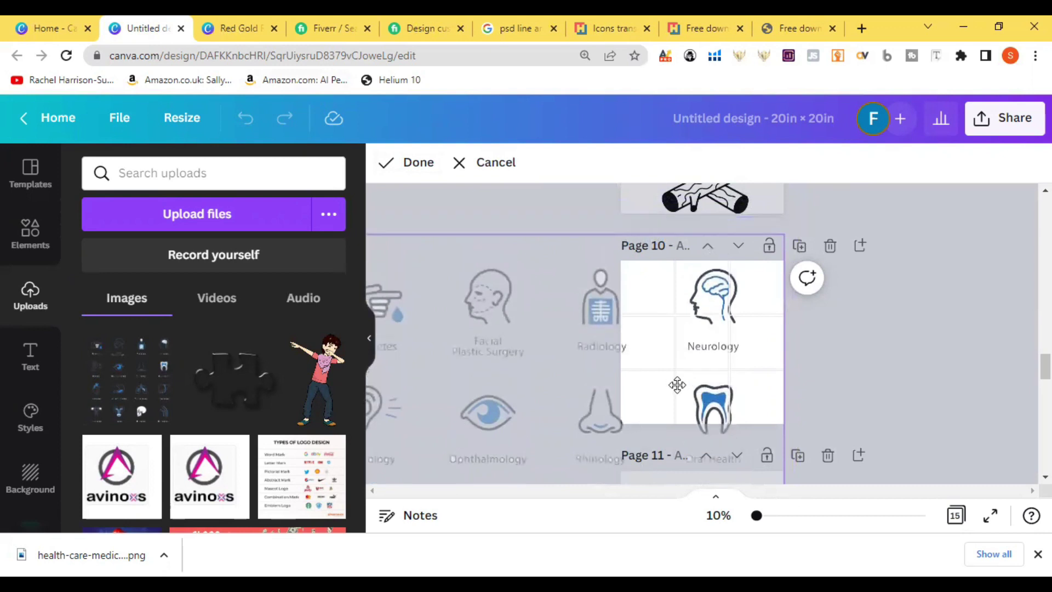
left_click_drag(783, 266, 872, 205)
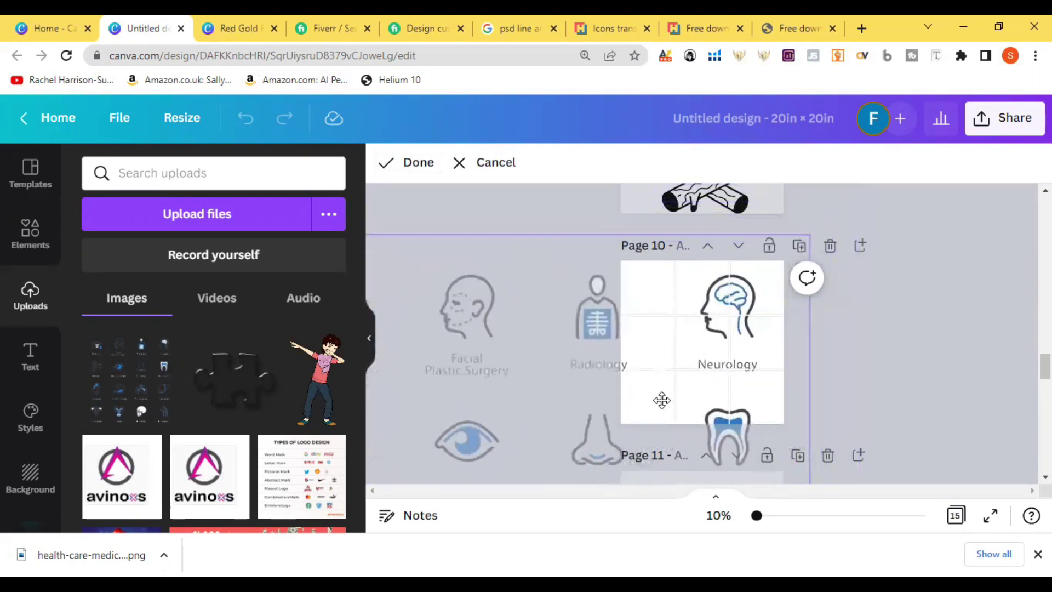
left_click_drag(661, 400, 630, 446)
left_click_drag(784, 261, 928, 169)
left_click_drag(696, 303, 592, 423)
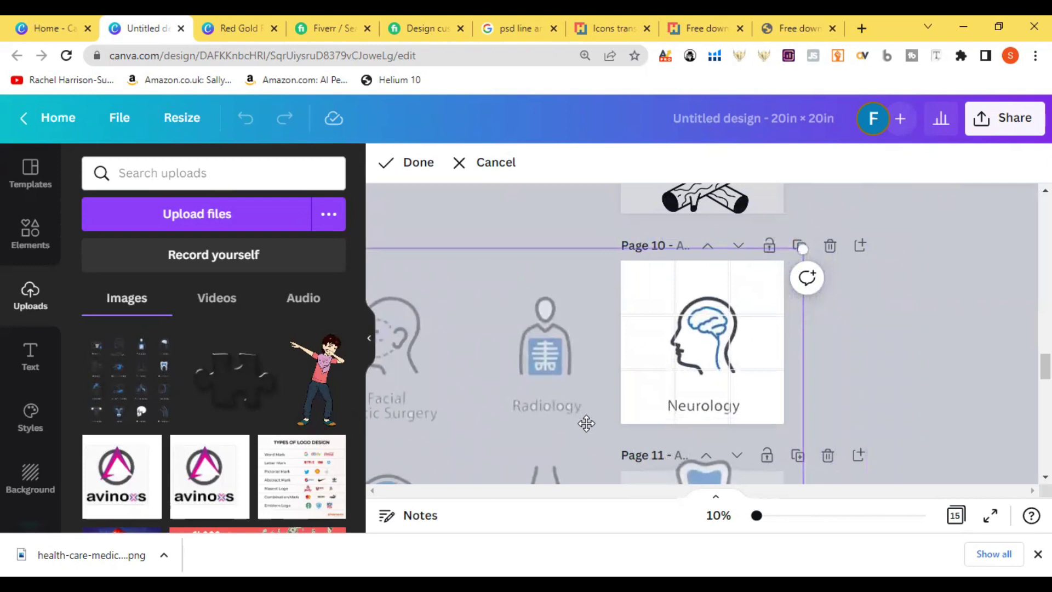
left_click(408, 167)
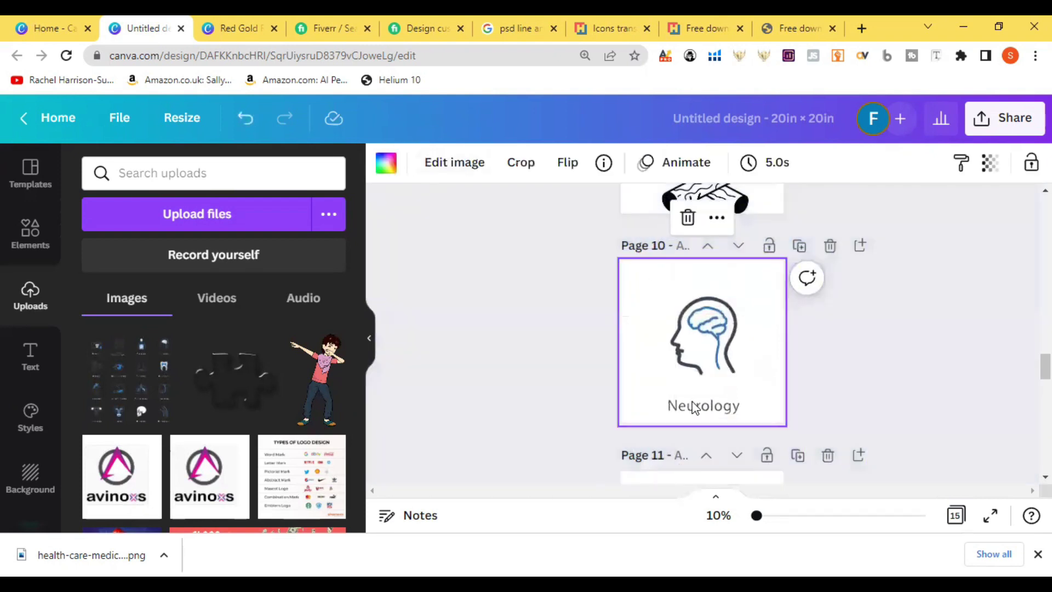
double_click(711, 342)
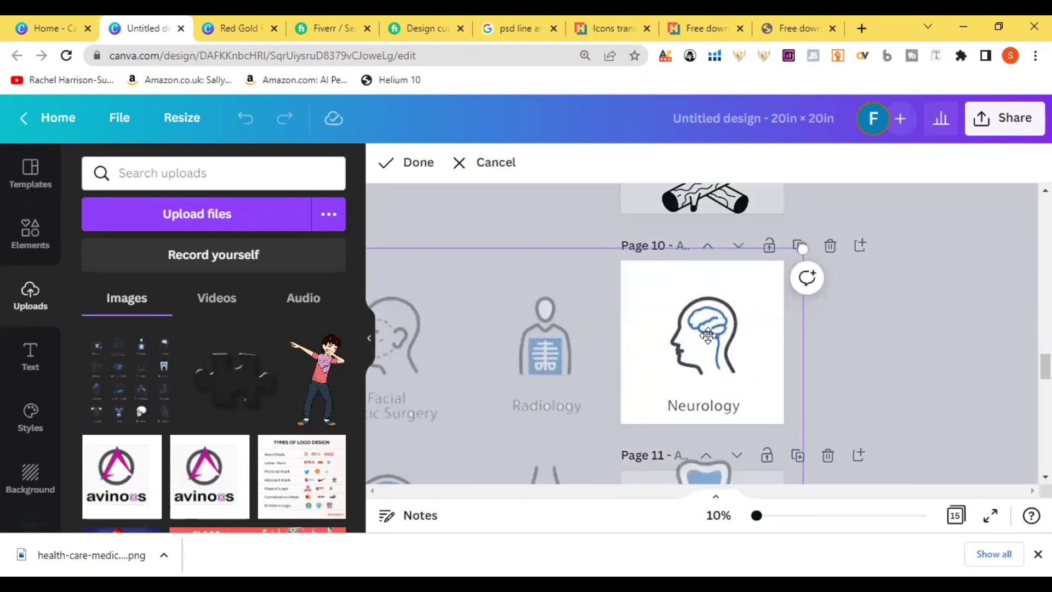
left_click(949, 390)
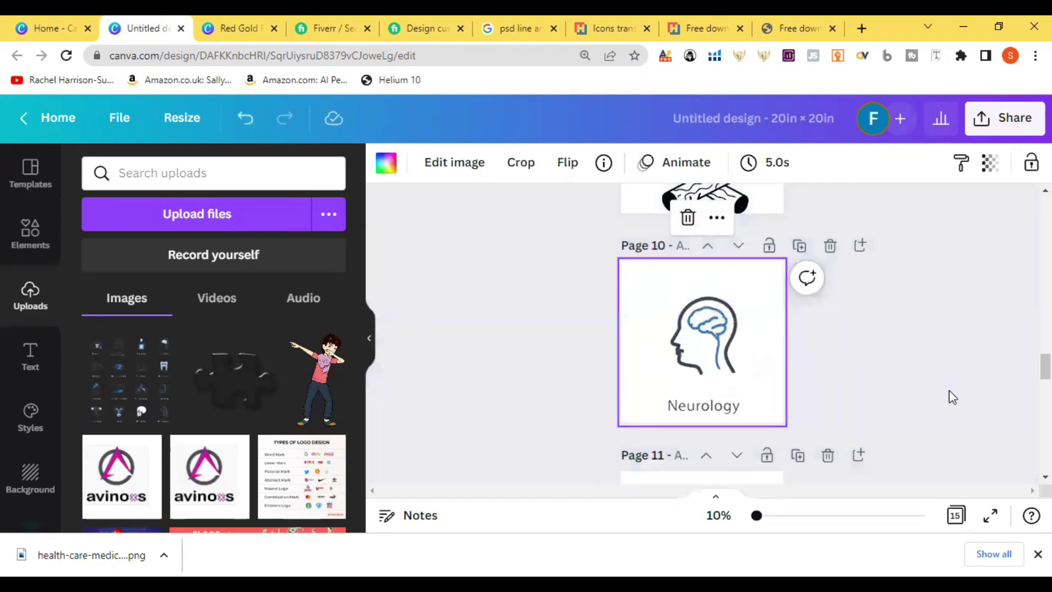
Check the icon pages after the Neurology page down to page 13 and clear the selection.
scroll(706, 339, "down", 8)
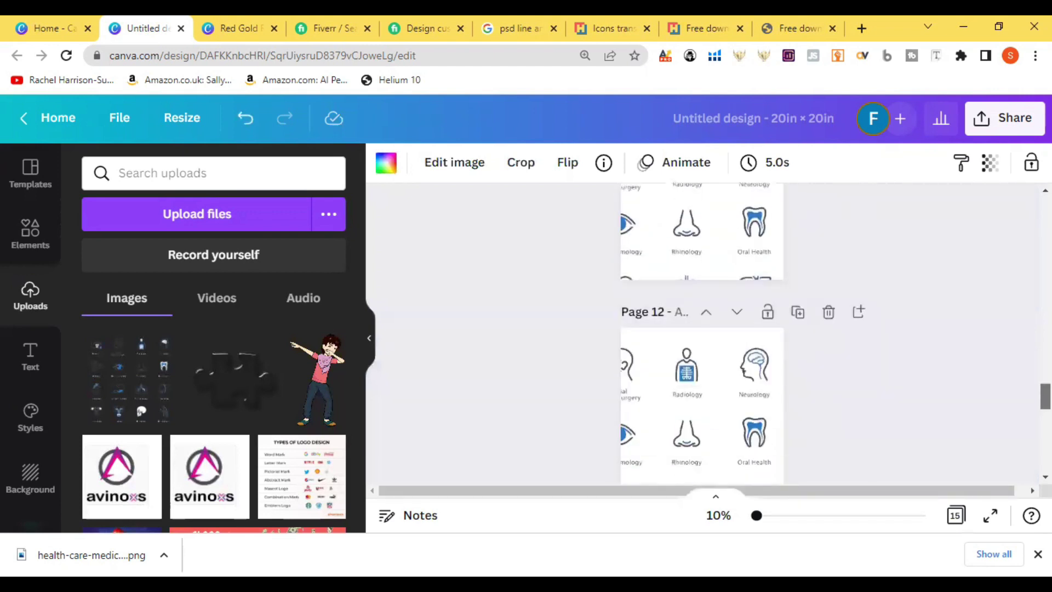
scroll(706, 356, "up", 4)
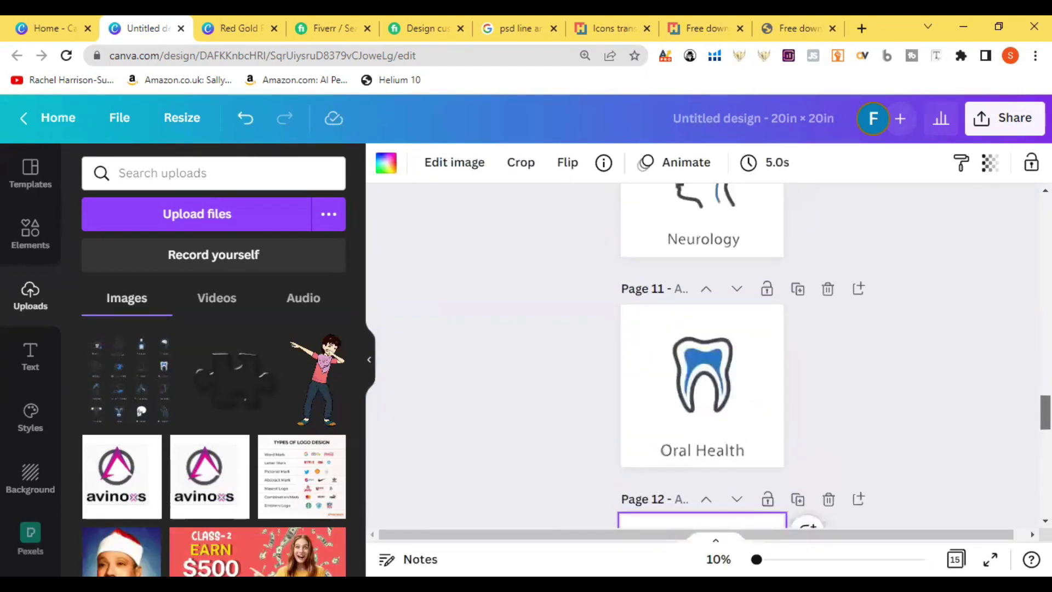
scroll(707, 356, "down", 6)
key("Escape")
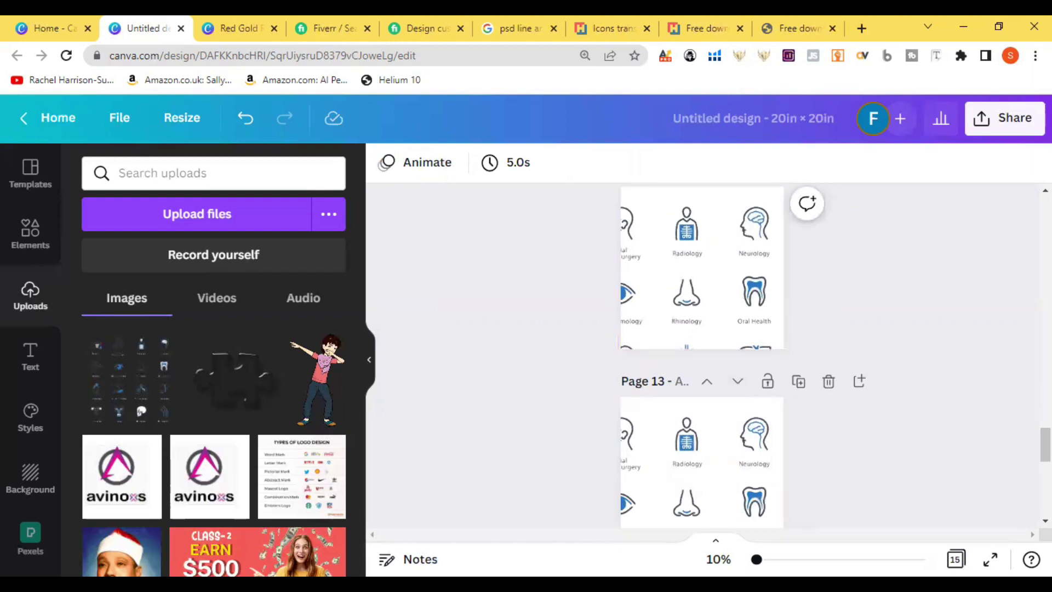
Delete the four leftover duplicate pages of the medical icon sheet that follow the Oral Health page.
scroll(706, 356, "down", 6)
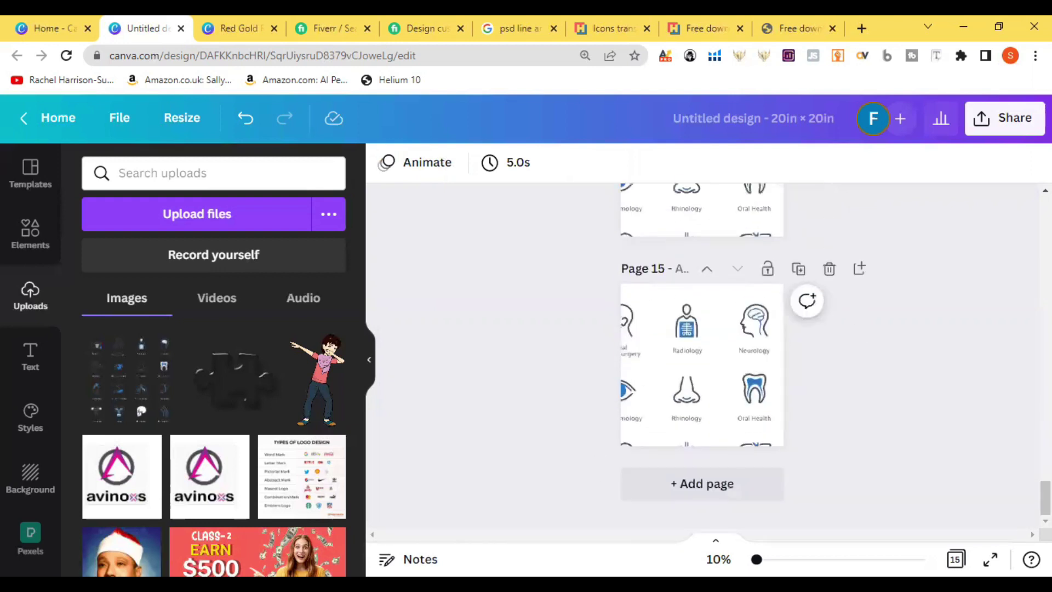
left_click(829, 268)
left_click(828, 268)
left_click(829, 268)
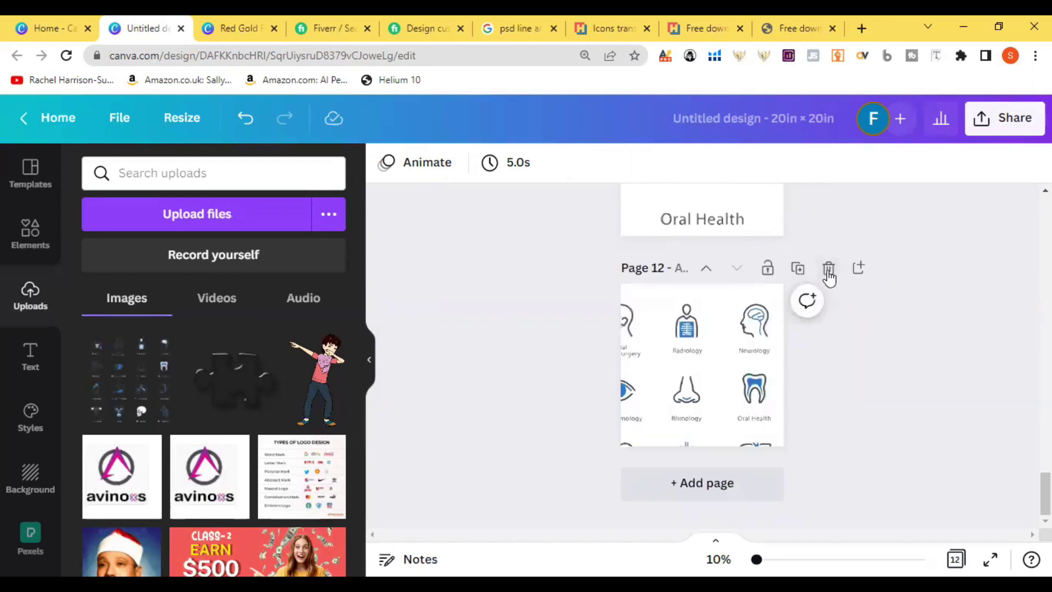
left_click(829, 268)
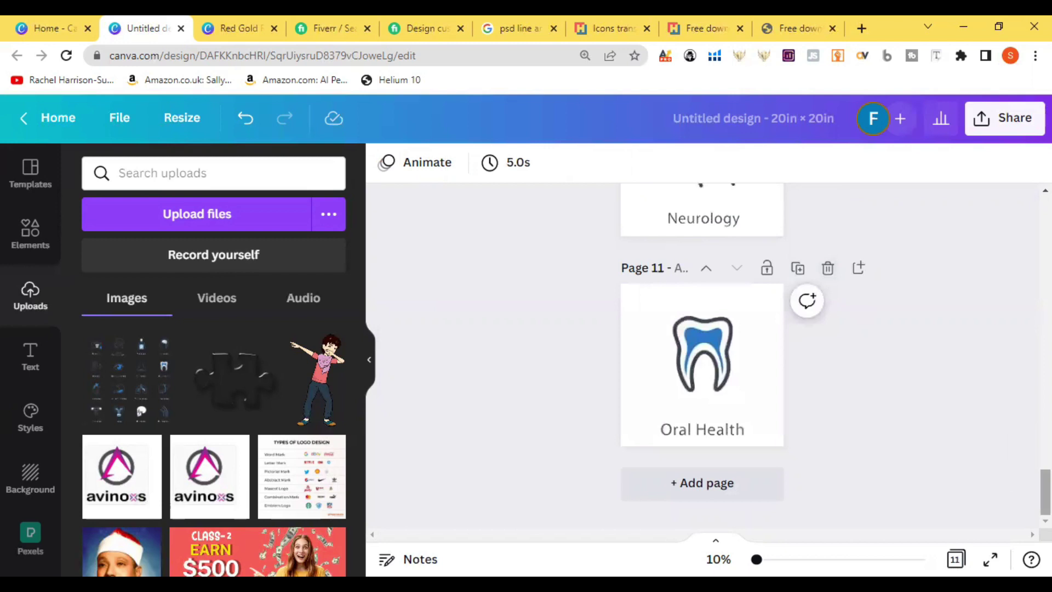
scroll(701, 356, "up", 4)
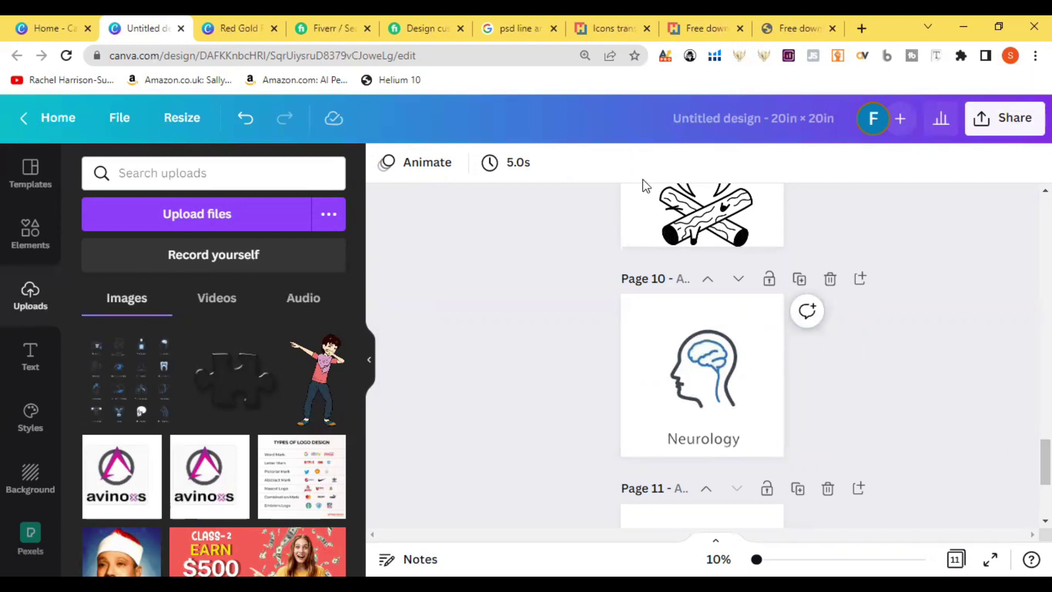
Look through the related PNG cliparts on HiClipart's download page for the medical icon sheet and return to the Canva design.
left_click(605, 24)
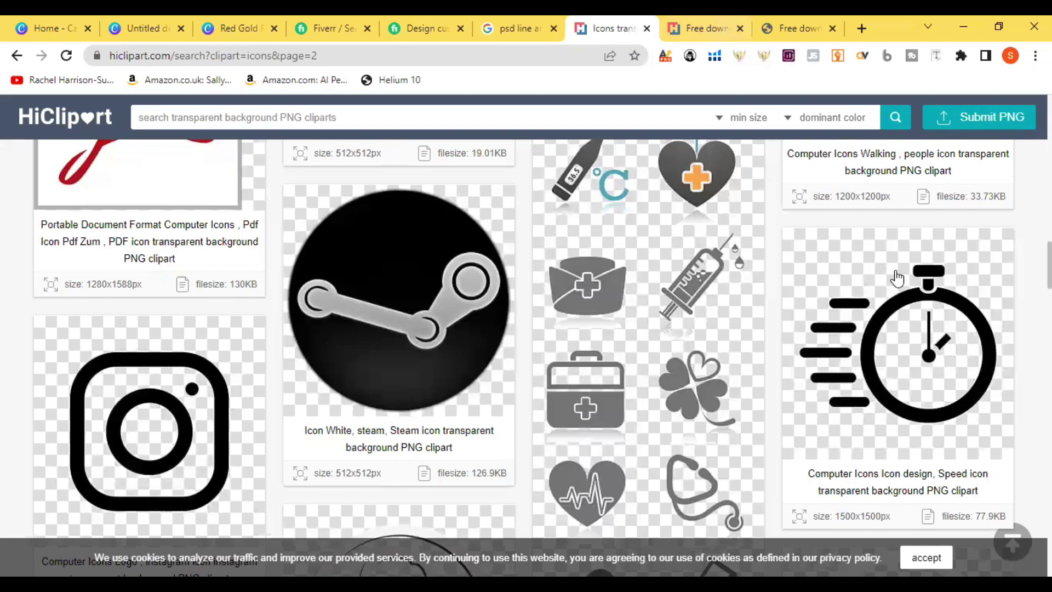
left_click(734, 20)
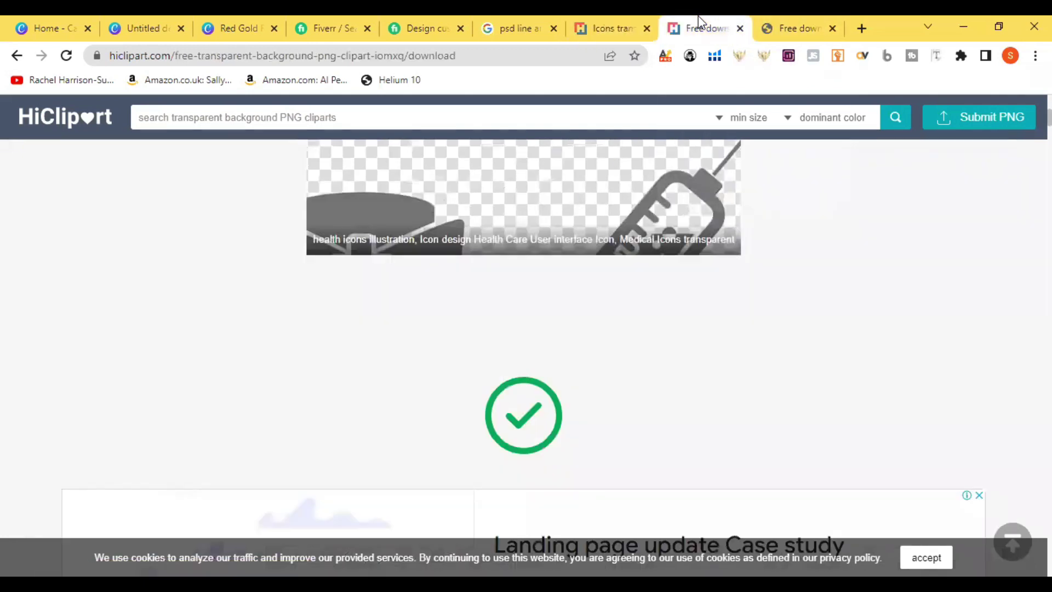
left_click(787, 21)
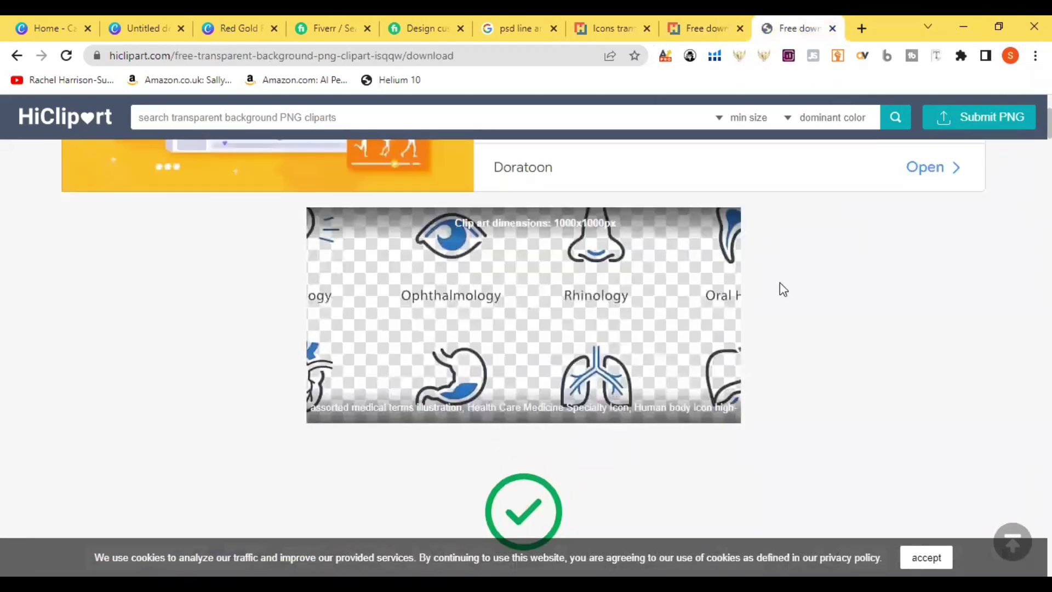
scroll(523, 356, "down", 10)
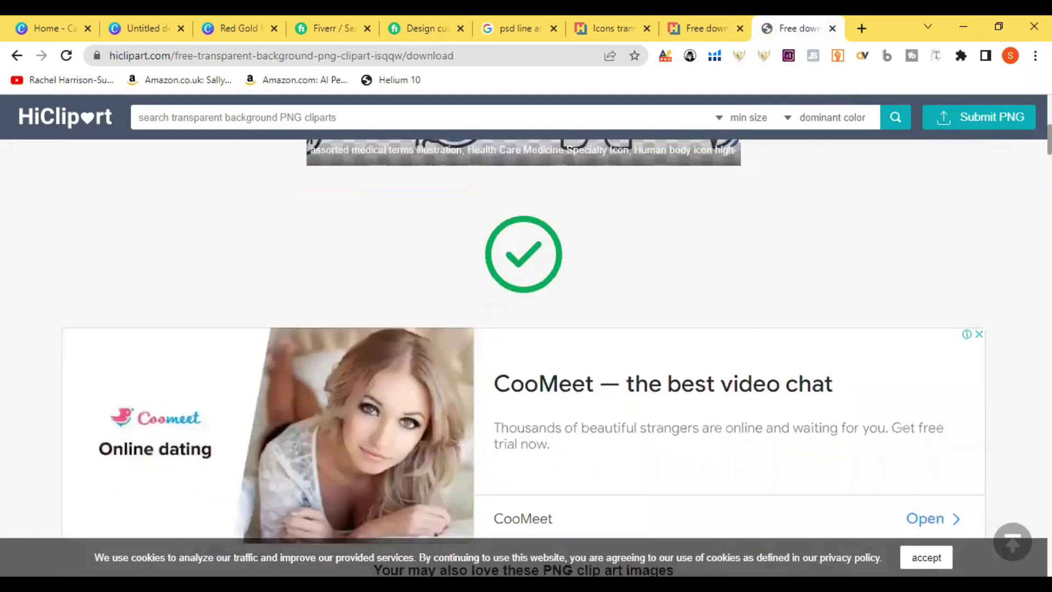
scroll(314, 225, "down", 9)
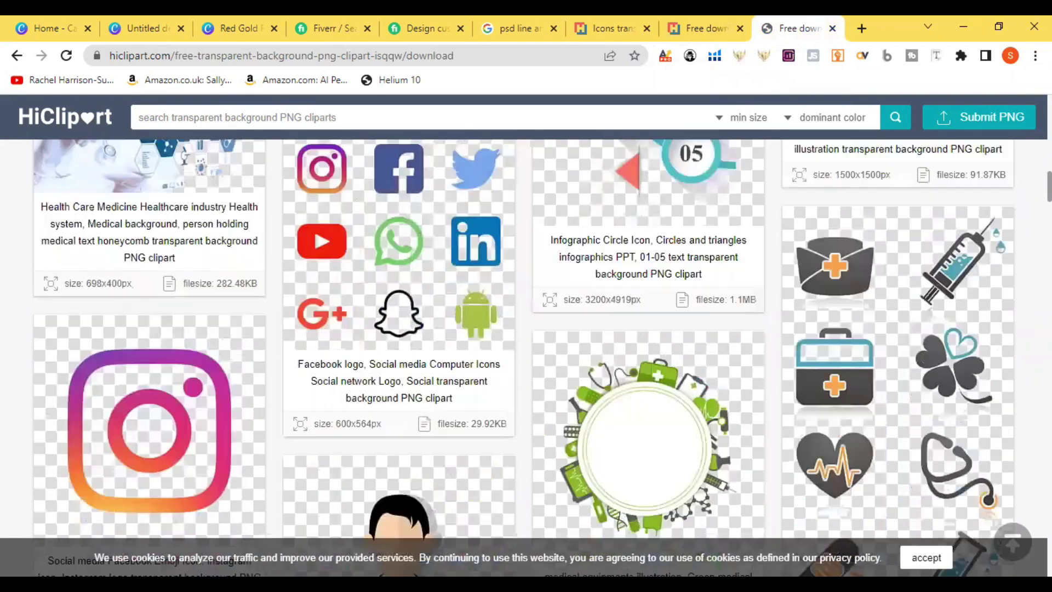
scroll(313, 226, "down", 4)
scroll(524, 356, "down", 6)
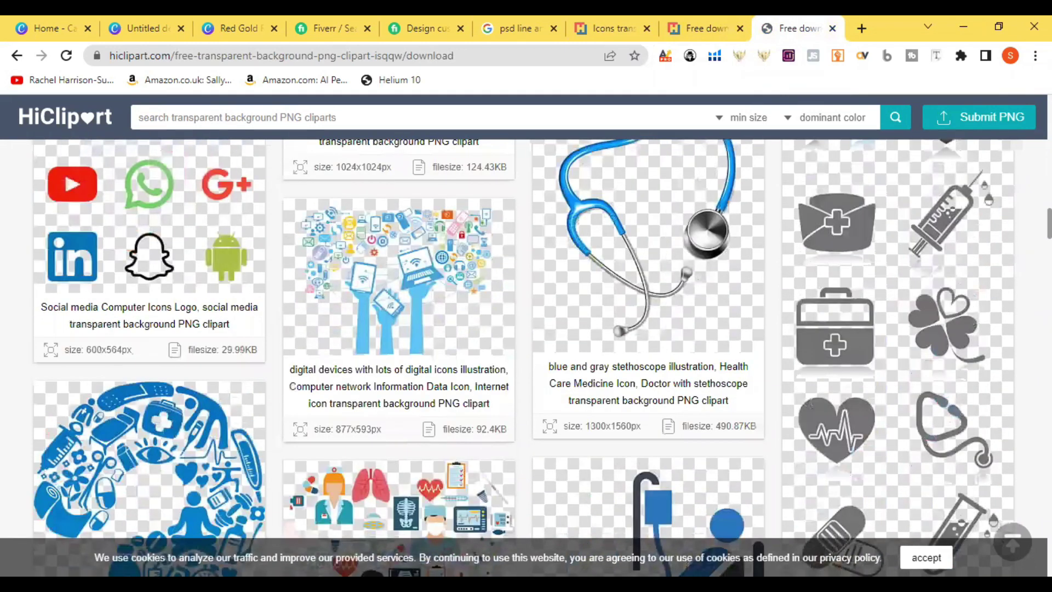
scroll(524, 356, "down", 2)
scroll(524, 356, "down", 15)
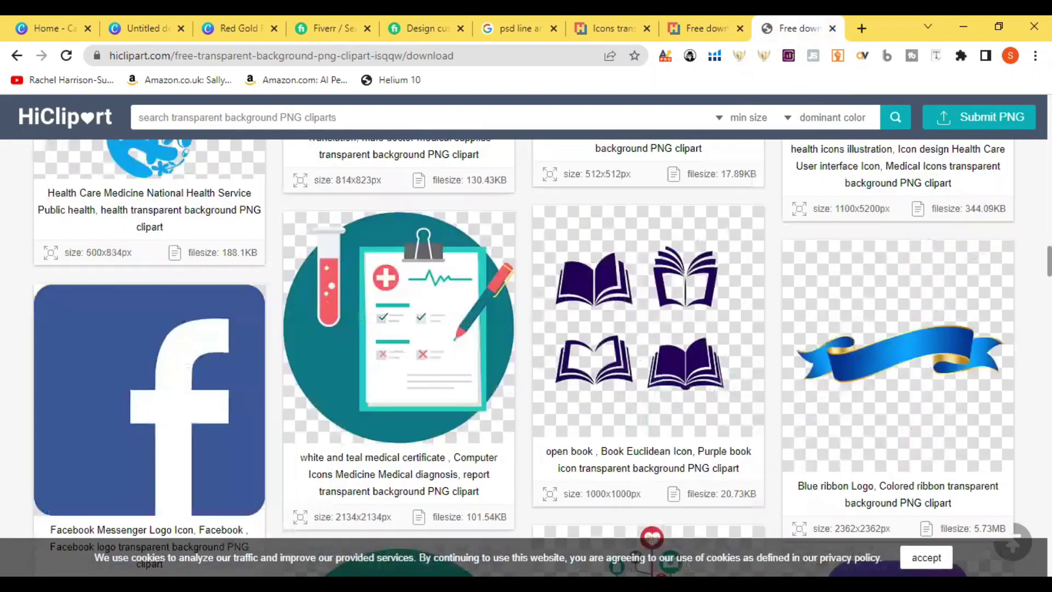
scroll(523, 356, "down", 5)
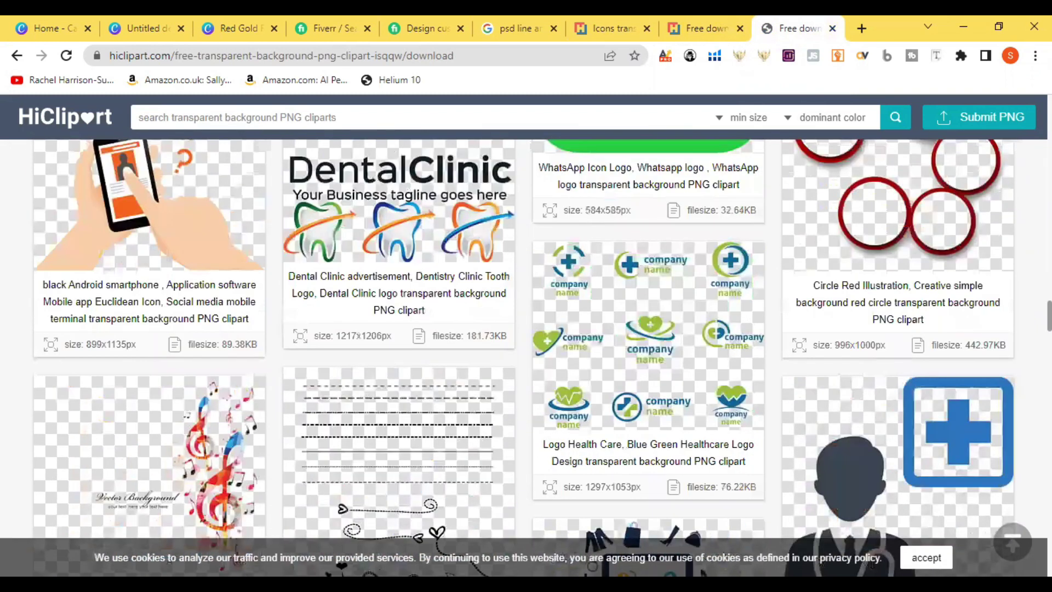
left_click(125, 16)
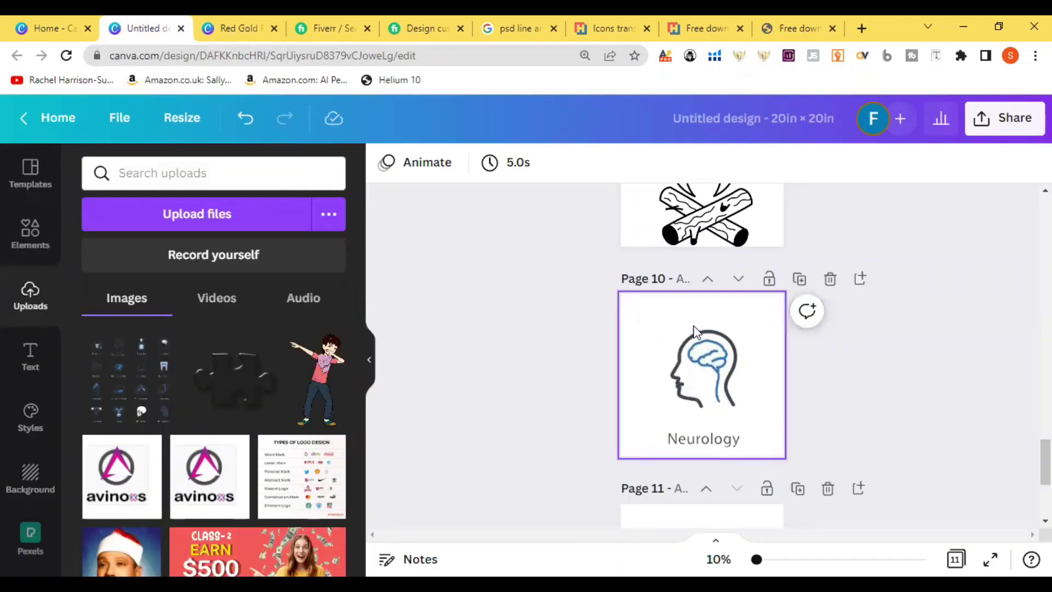
left_click(700, 348)
left_click(488, 286)
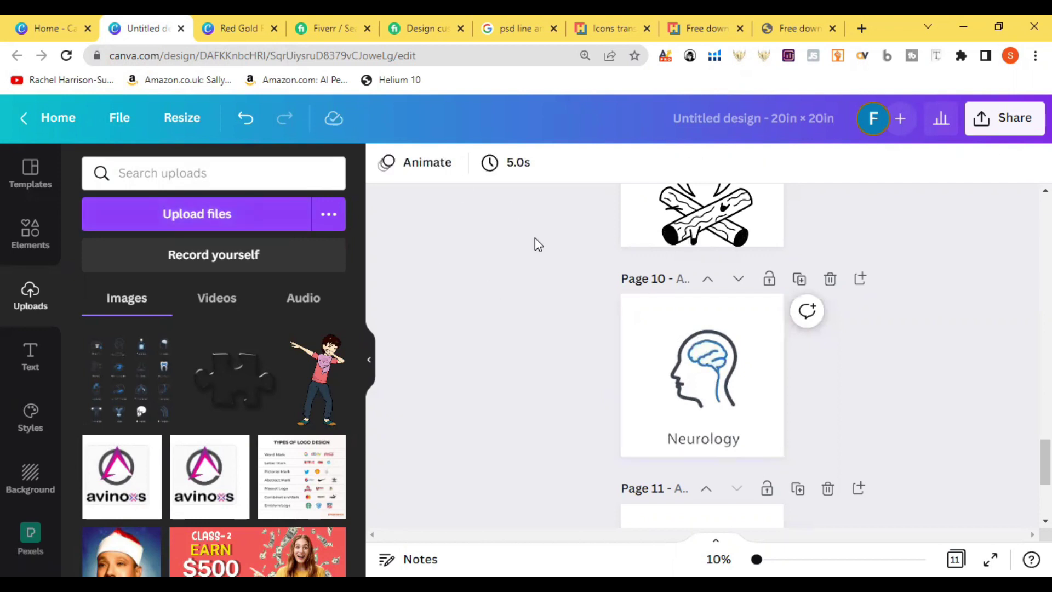
left_click(24, 234)
left_click(151, 173)
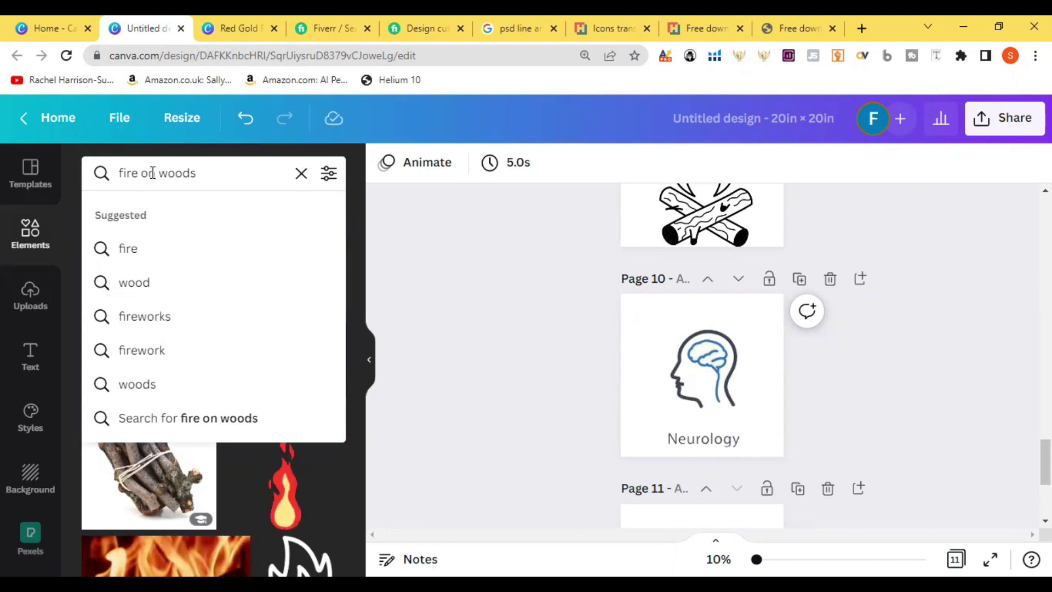
type("ci")
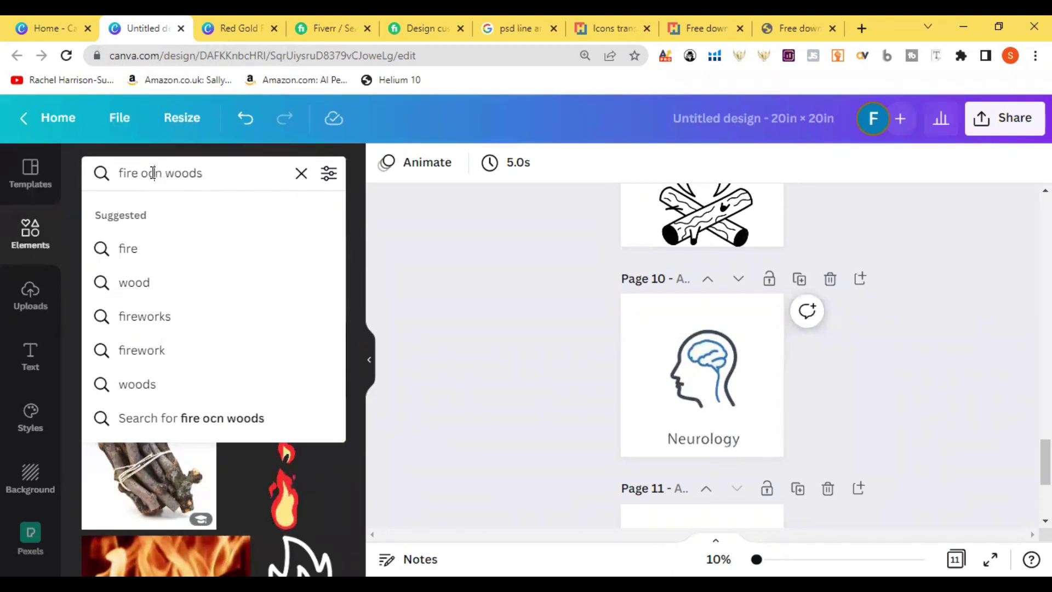
type("rcle")
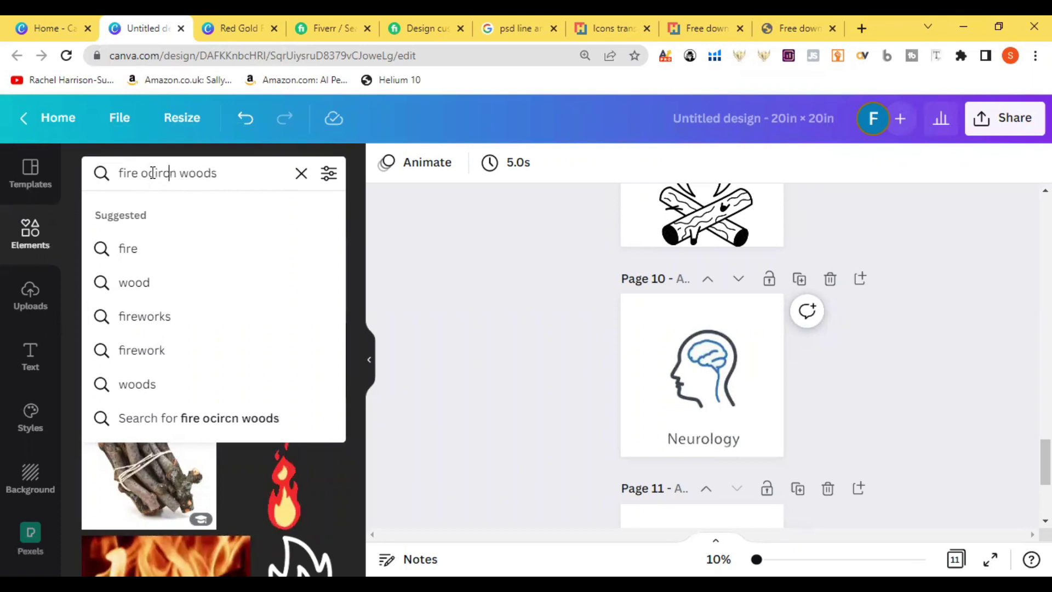
key("Return")
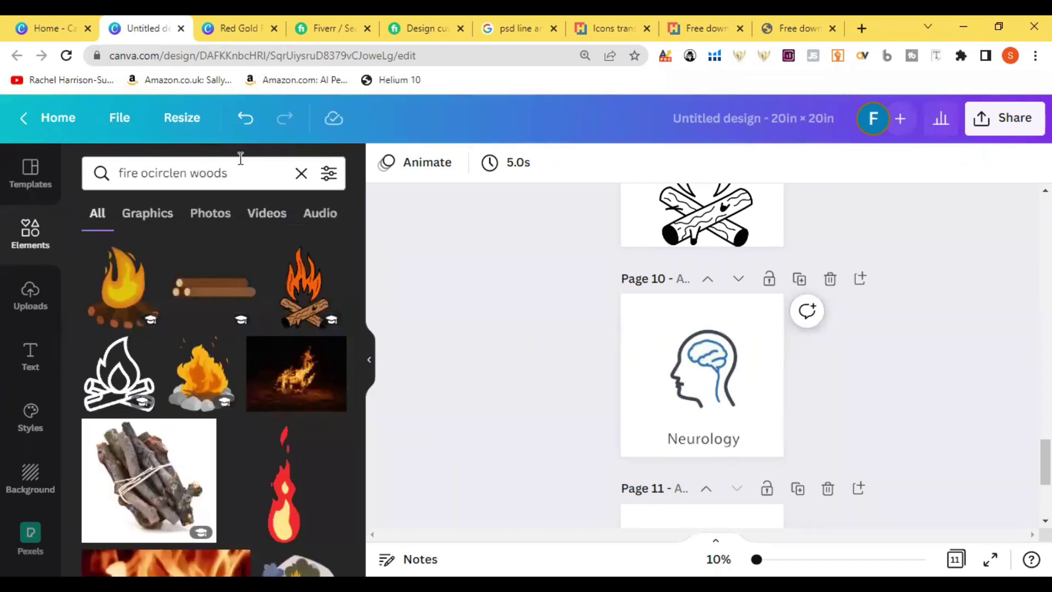
Search the elements for "circle" and add a solid filled circle to the Neurology page.
left_click(300, 175)
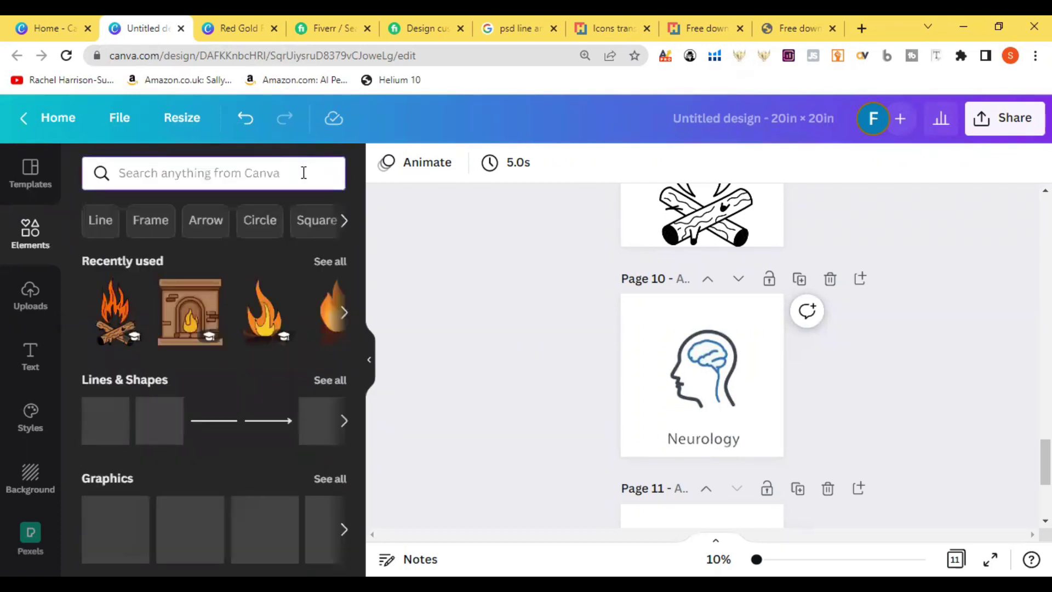
type("circl")
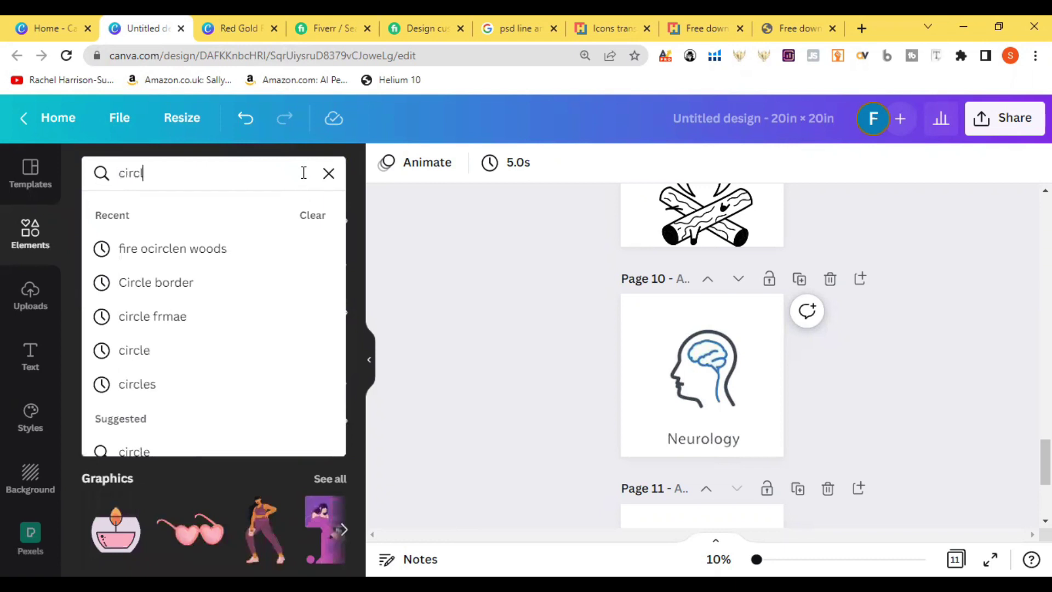
type("e")
key("Return")
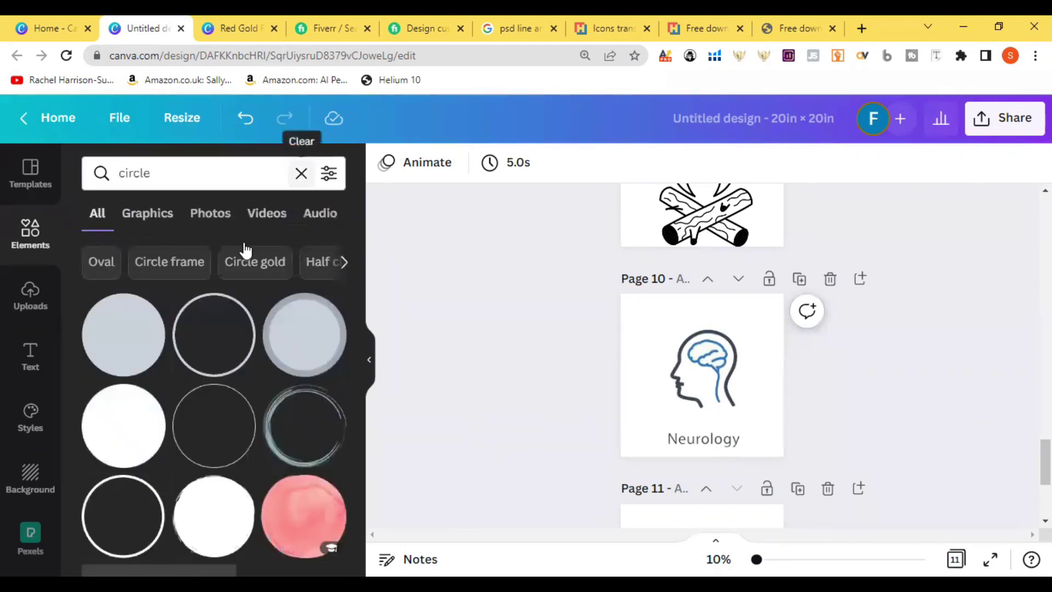
left_click(87, 340)
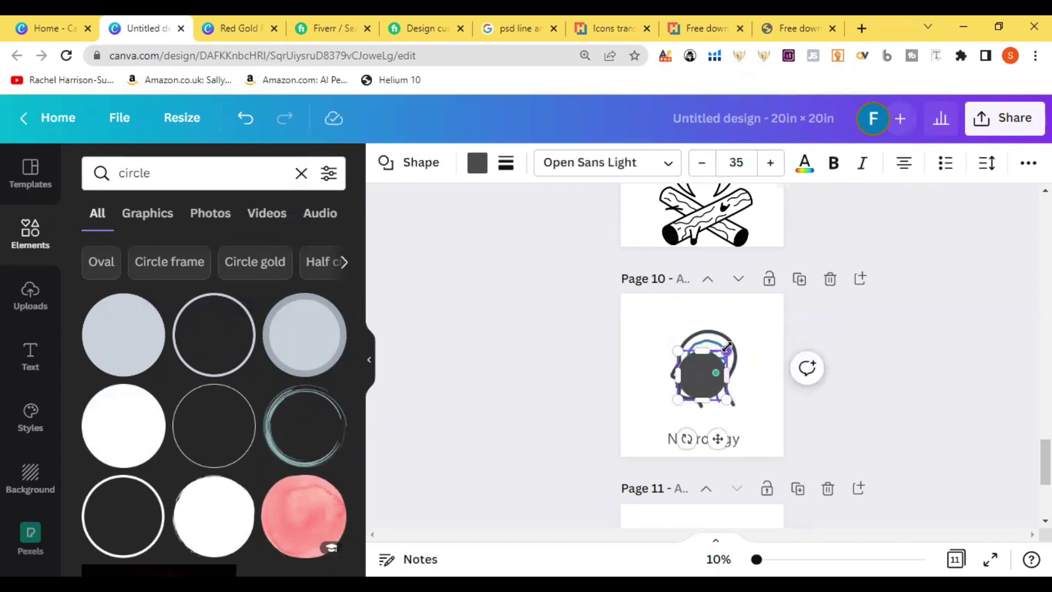
left_click_drag(728, 352, 772, 307)
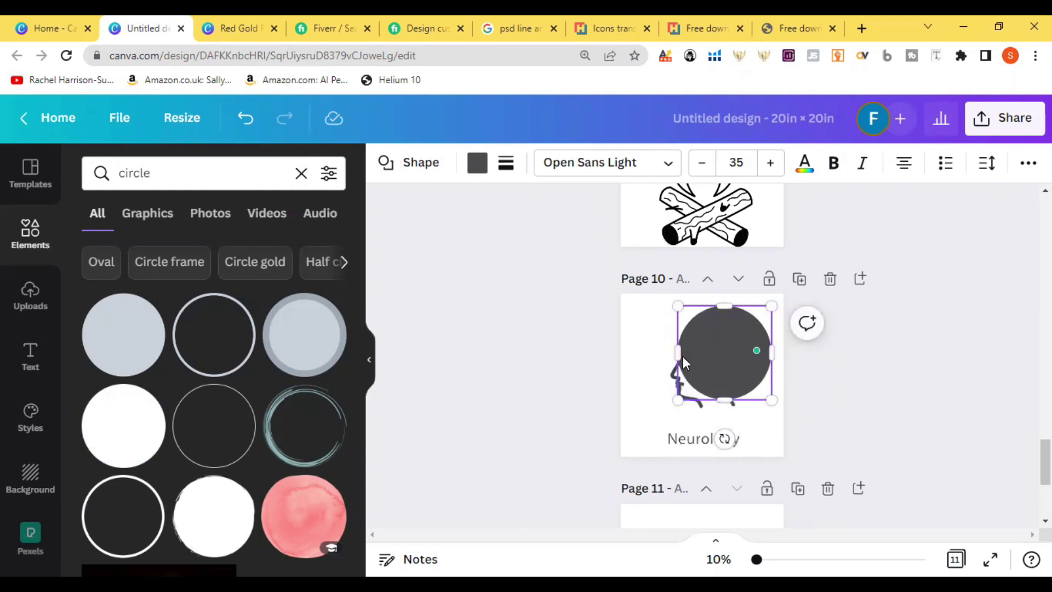
left_click_drag(679, 354, 664, 354)
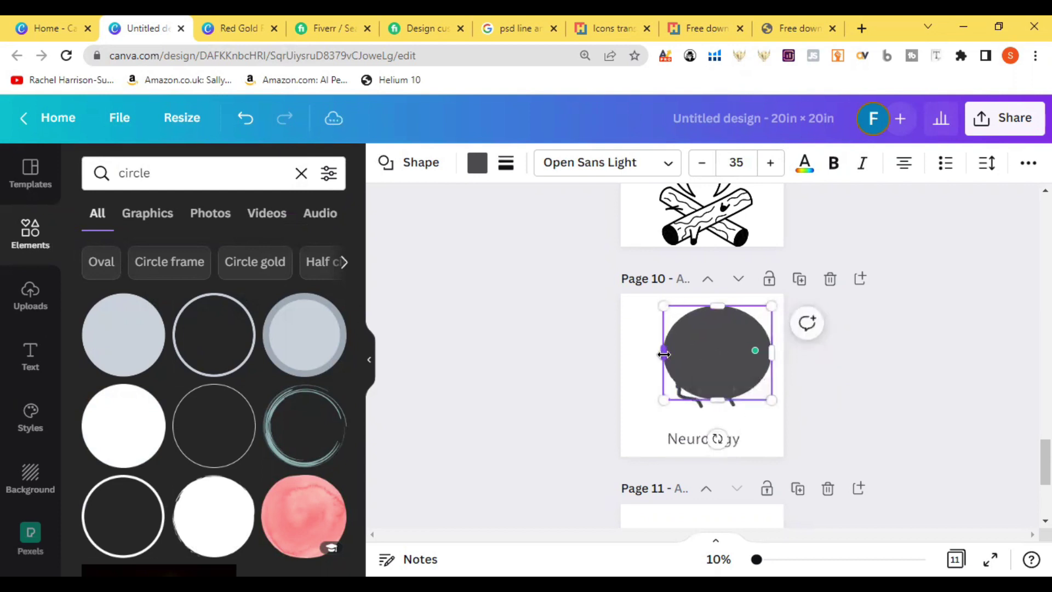
key("ctrl+z")
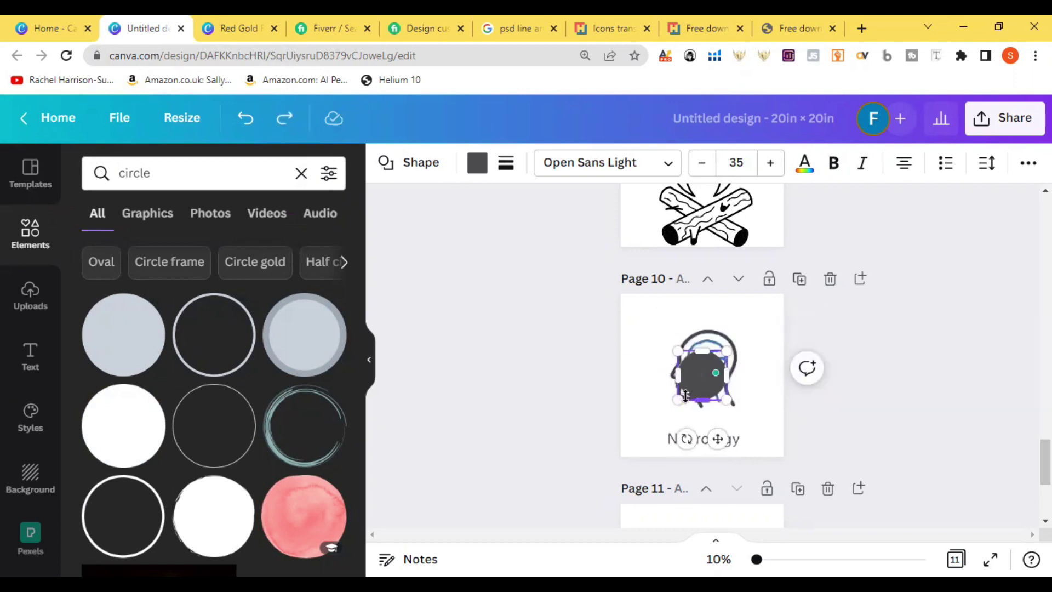
Enlarge the circle to about two thirds of page 10's width, centered over the Neurology icon, and clear the selection.
left_click_drag(680, 396, 649, 430)
left_click(1028, 162)
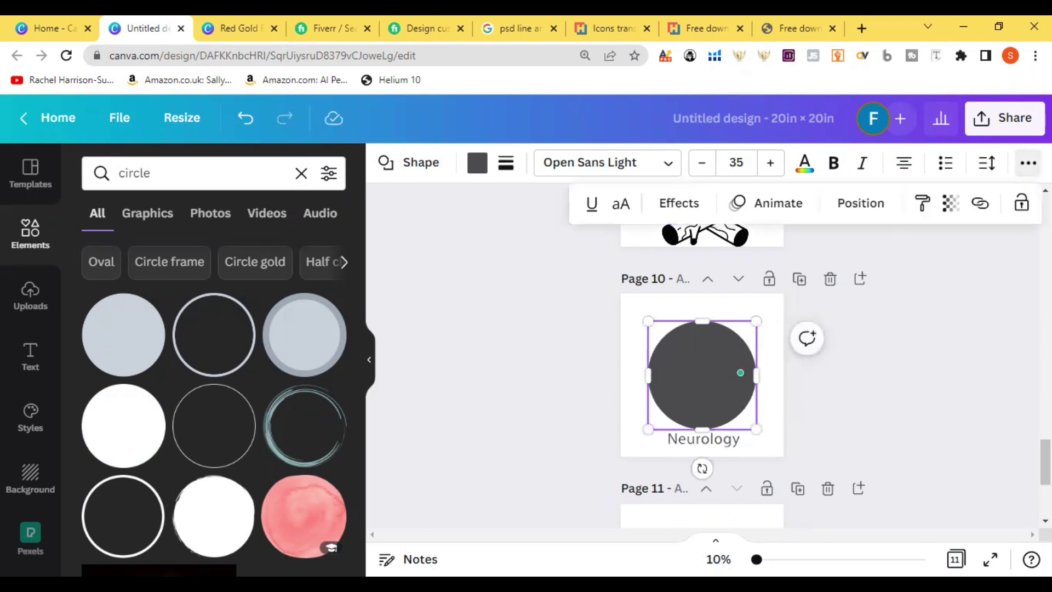
left_click(856, 211)
left_click(727, 454)
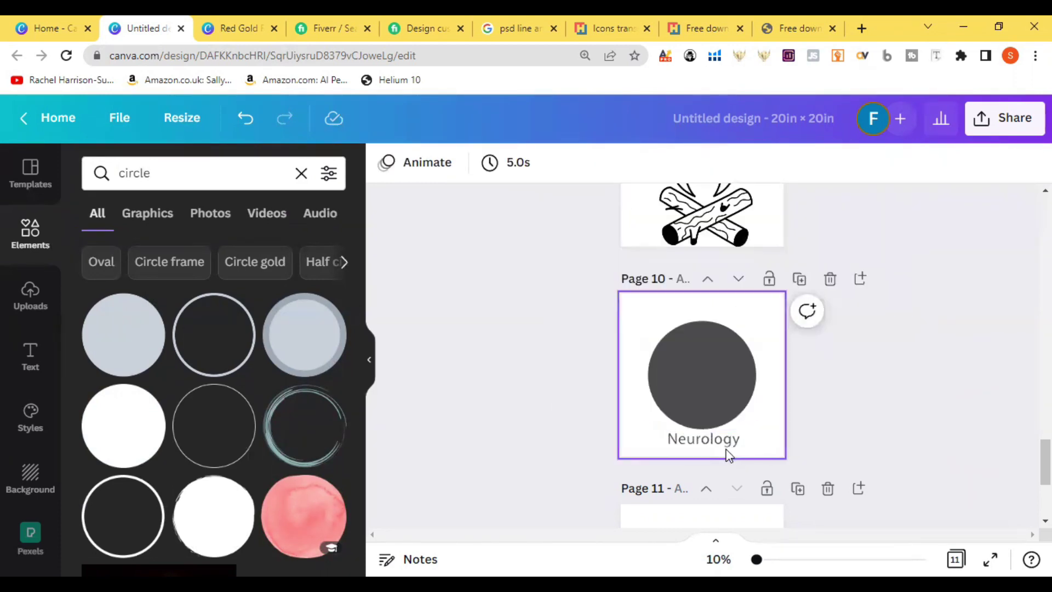
Detach the Neurology image from the background of page 10.
left_click(726, 453)
right_click(727, 453)
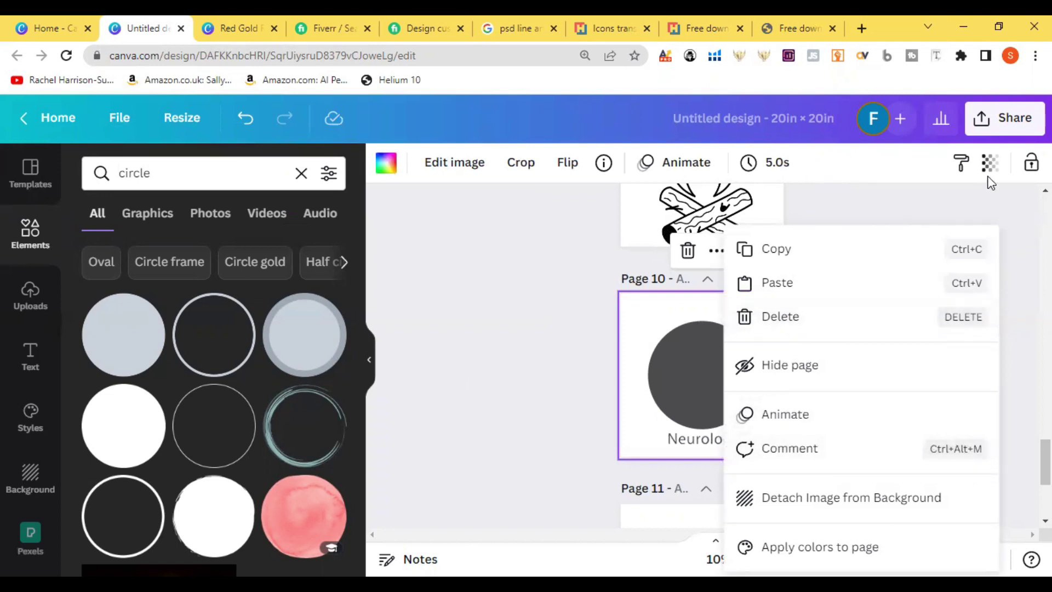
left_click(826, 509)
Crop the detached icon sheet down to the Neurology icon in its corner and apply the crop.
left_click(746, 327)
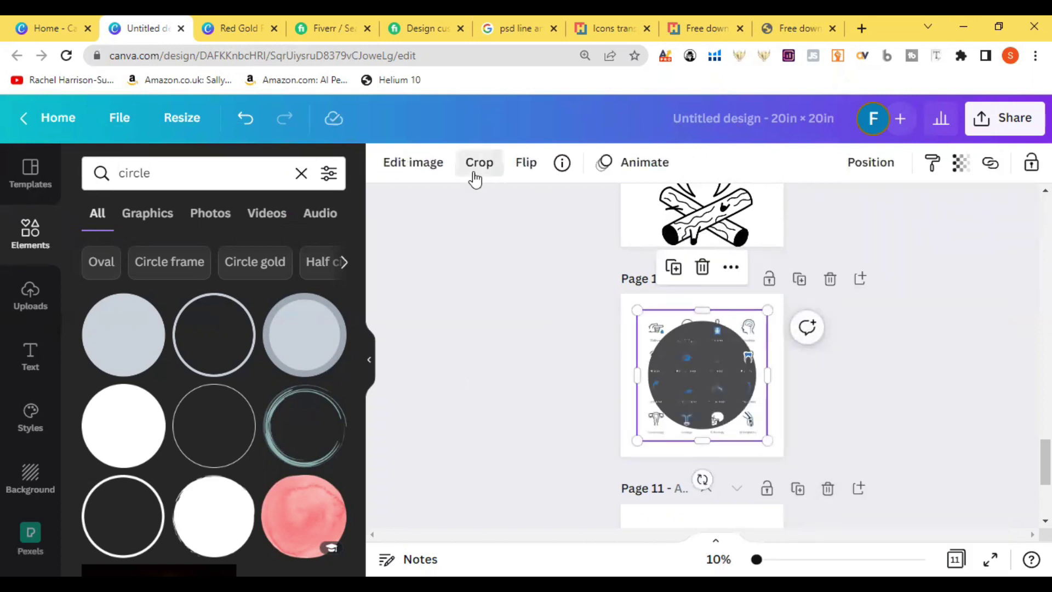
left_click(475, 164)
left_click_drag(643, 431, 734, 341)
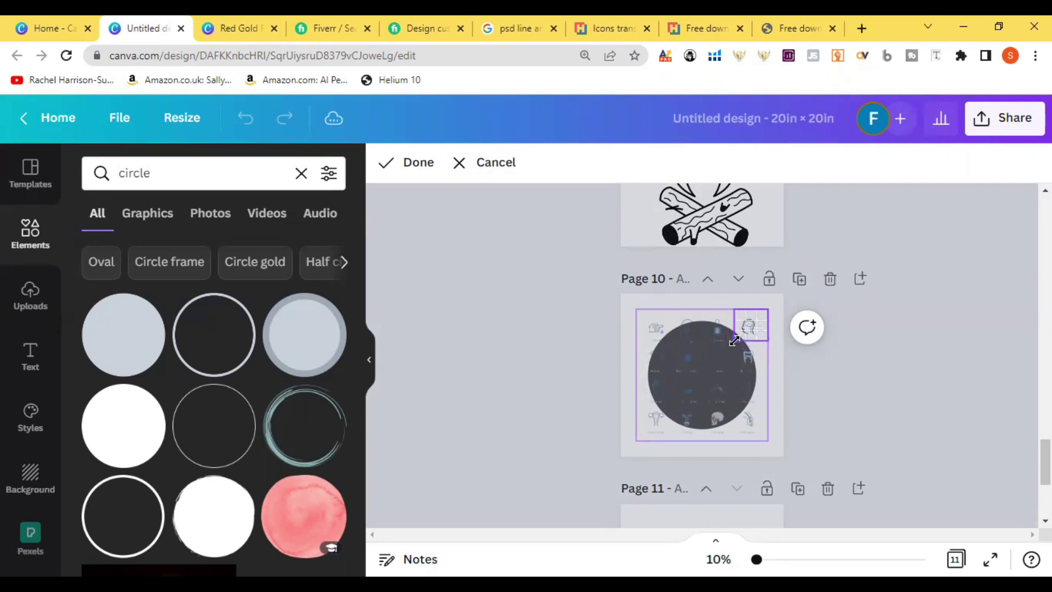
left_click(858, 409)
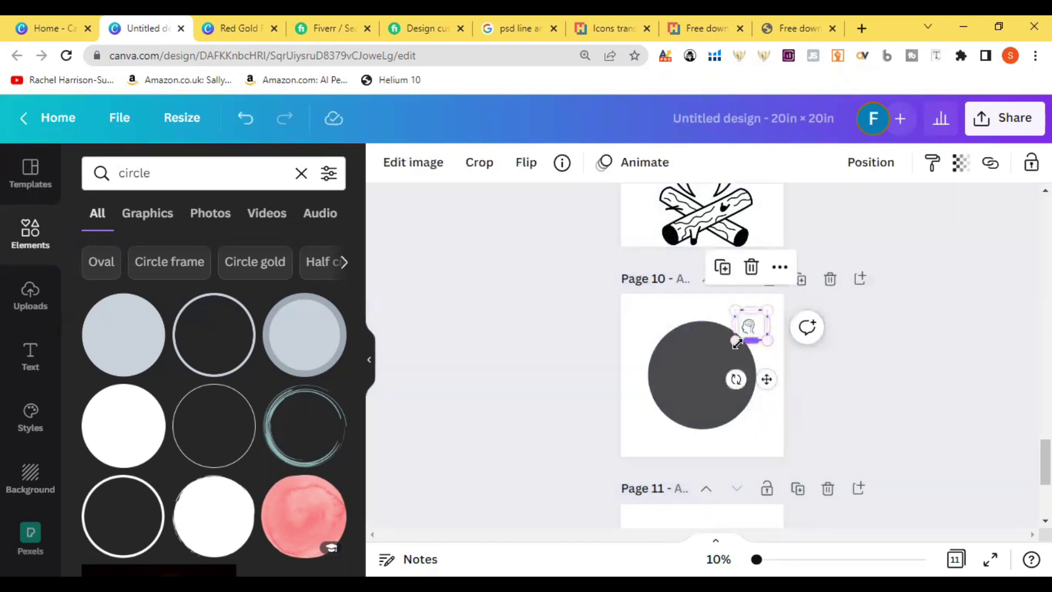
Enlarge the cropped Neurology icon to roughly the circle's size and shift it so the head overlaps the circle.
left_click_drag(734, 342, 648, 439)
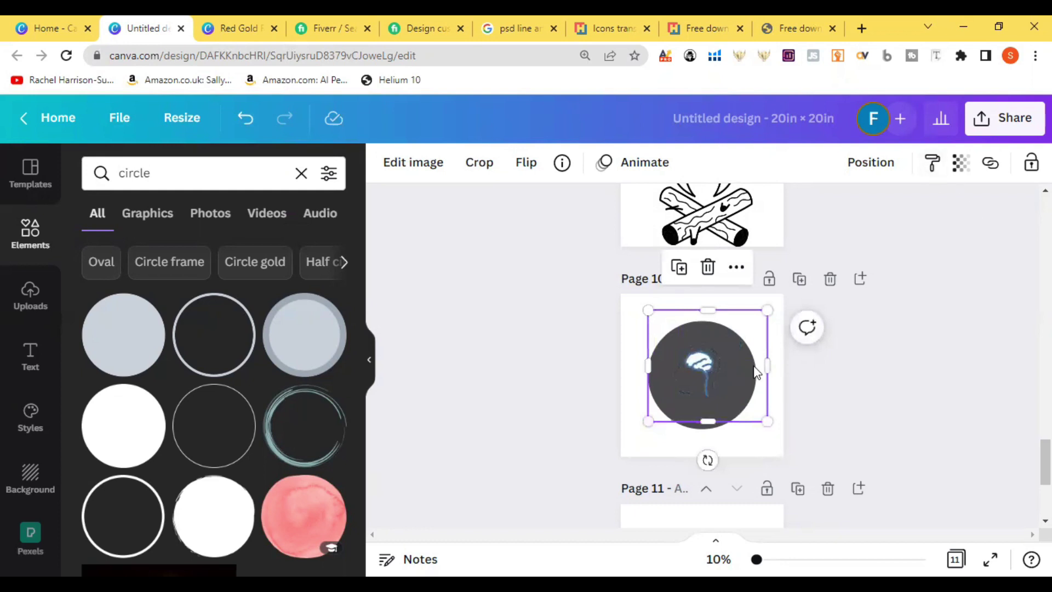
left_click(941, 373)
left_click(738, 350)
mouse_move(728, 371)
left_mouse_down()
mouse_move(803, 361)
mouse_move(778, 348)
mouse_move(778, 327)
mouse_move(711, 354)
mouse_move(701, 372)
mouse_move(697, 364)
mouse_move(723, 381)
left_mouse_up()
Recolor the circle behind the Neurology icon with the light orange document color.
left_click(661, 368)
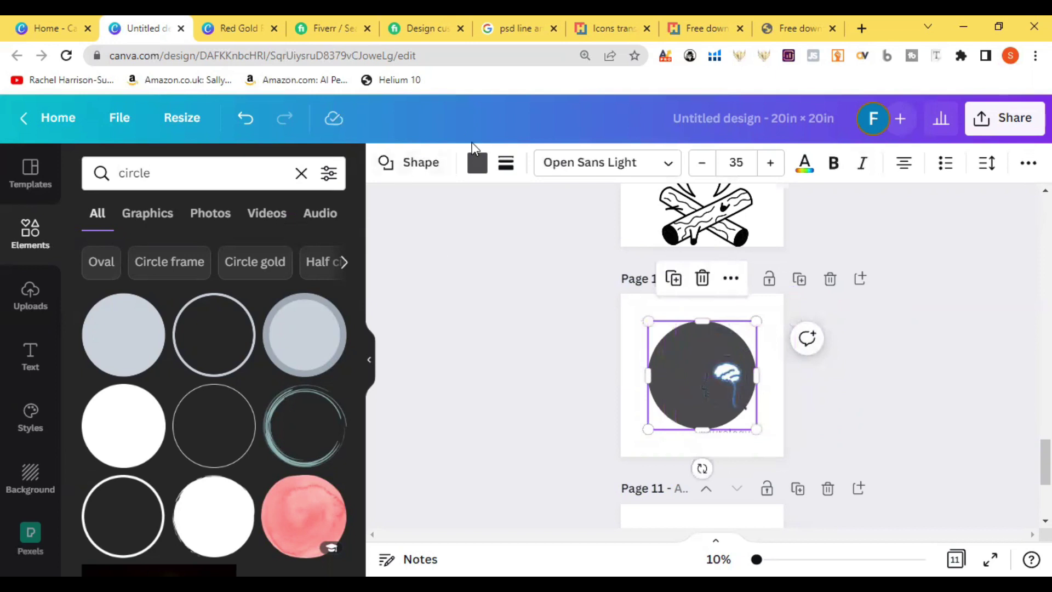
left_click(476, 162)
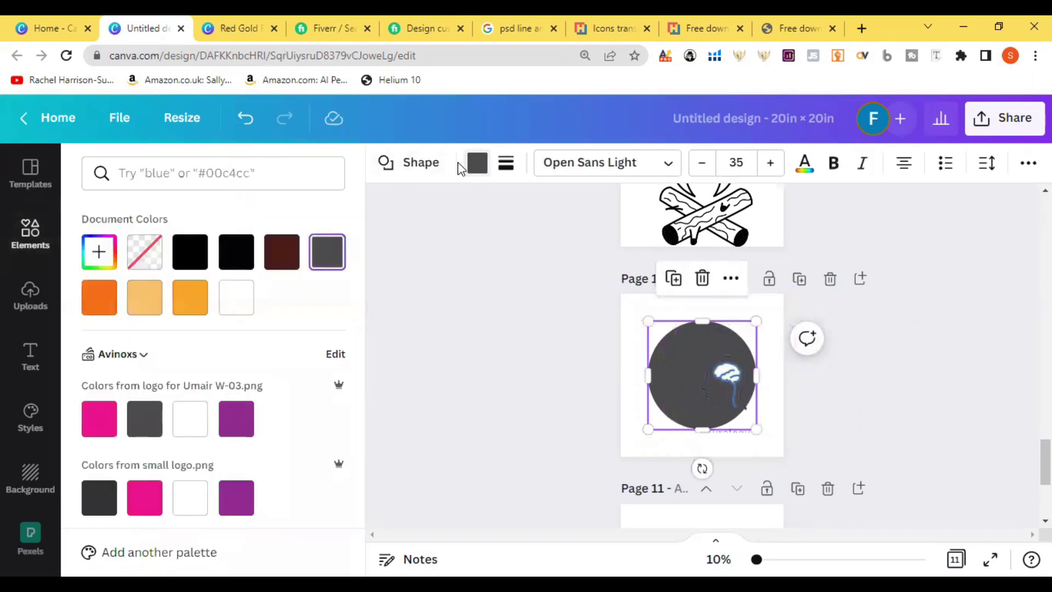
left_click(144, 298)
key("Escape")
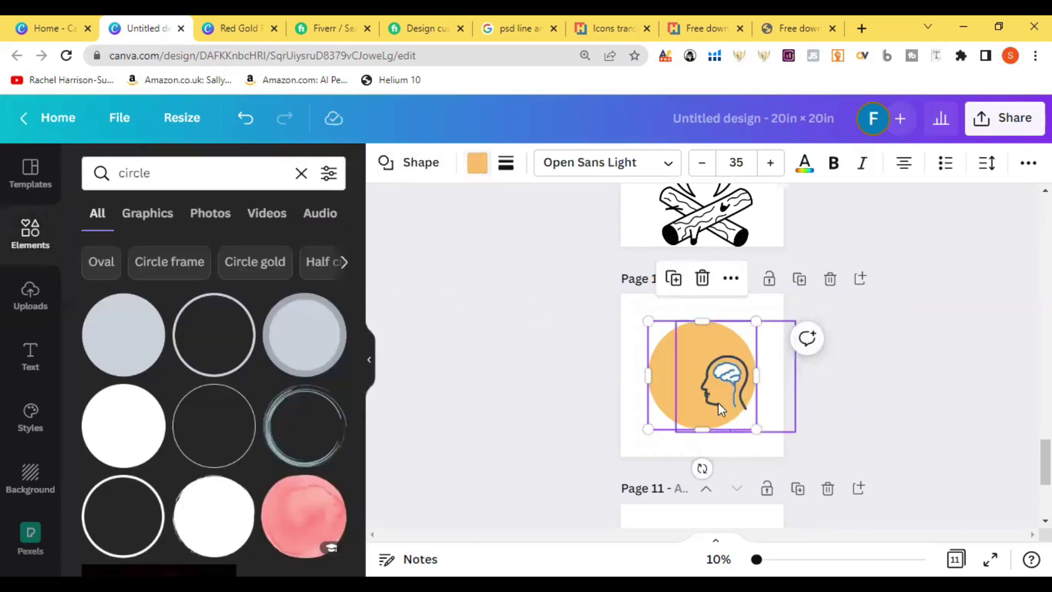
Move the Neurology icon onto the orange circle and enlarge it so the head fills more of the circle.
left_click_drag(719, 384, 693, 369)
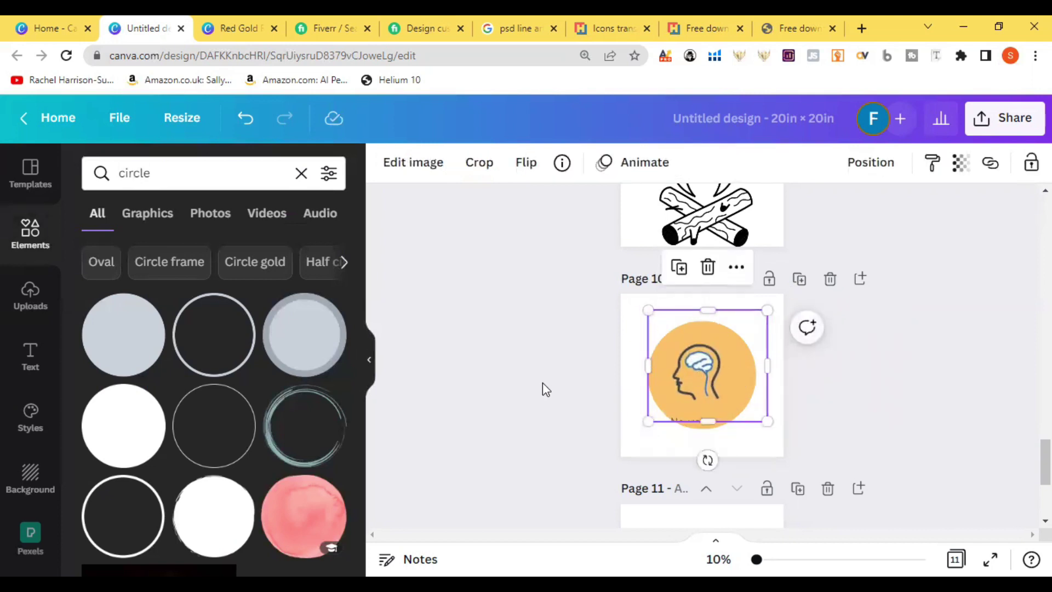
left_click(543, 383)
left_click(719, 390)
left_click_drag(767, 422, 788, 440)
left_click_drag(647, 308, 636, 300)
left_click(493, 340)
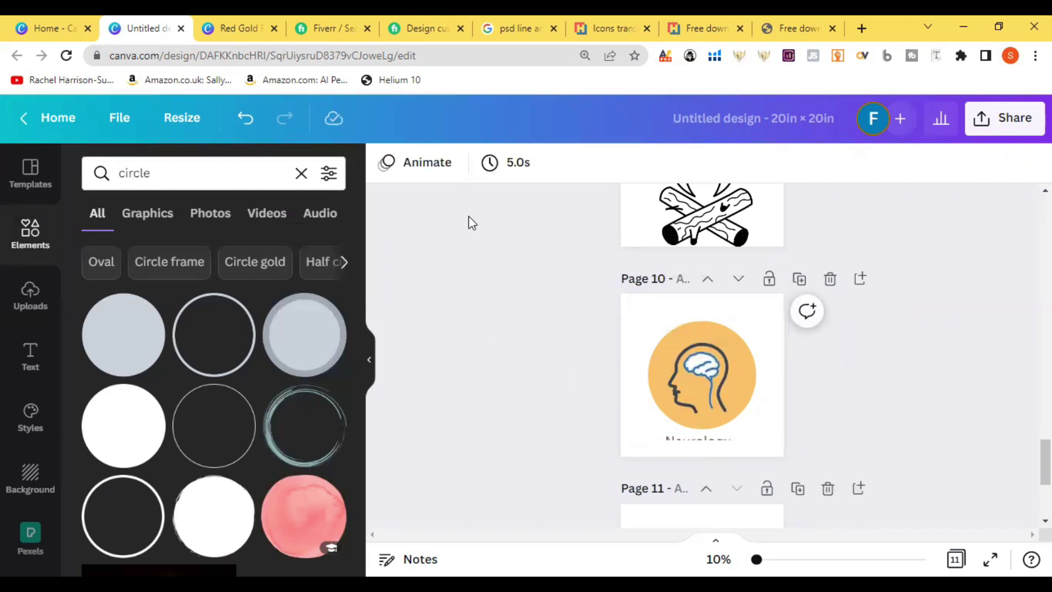
Crop the Neurology label off the lower edge of the head icon and apply the crop.
left_click(680, 413)
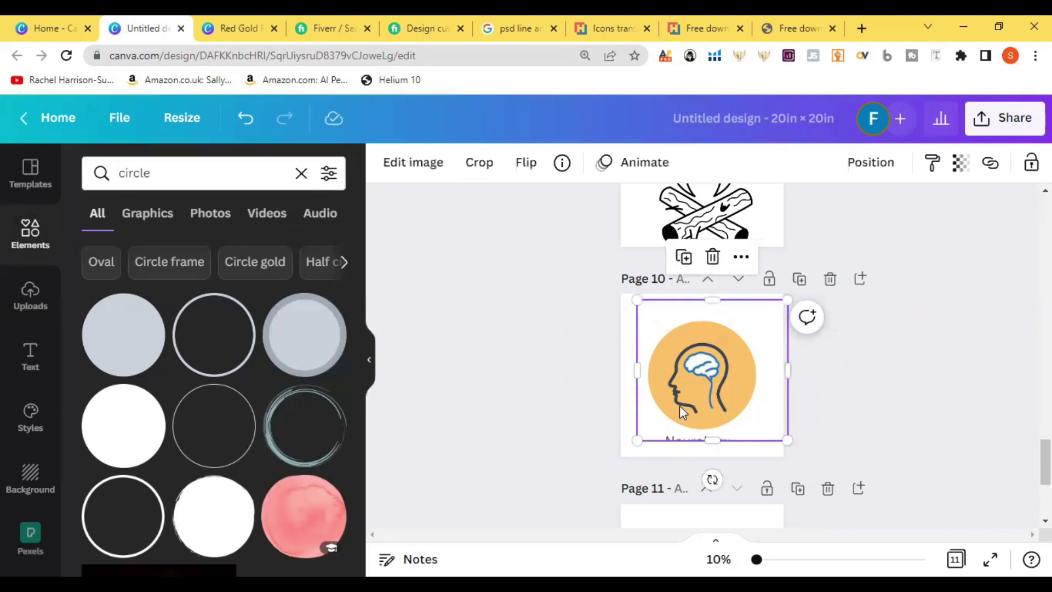
left_click(483, 174)
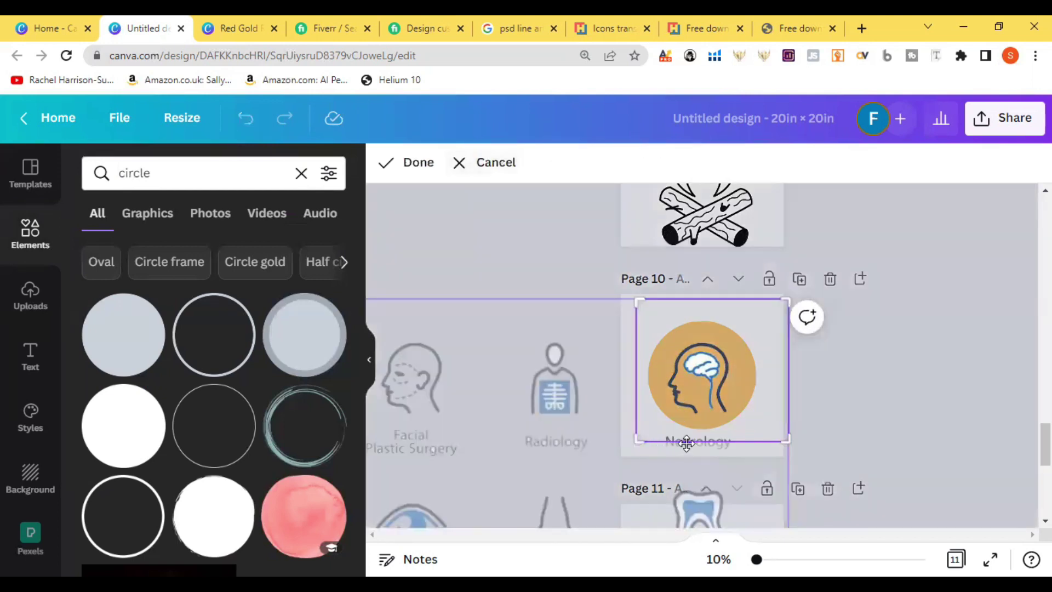
left_click_drag(786, 440, 785, 432)
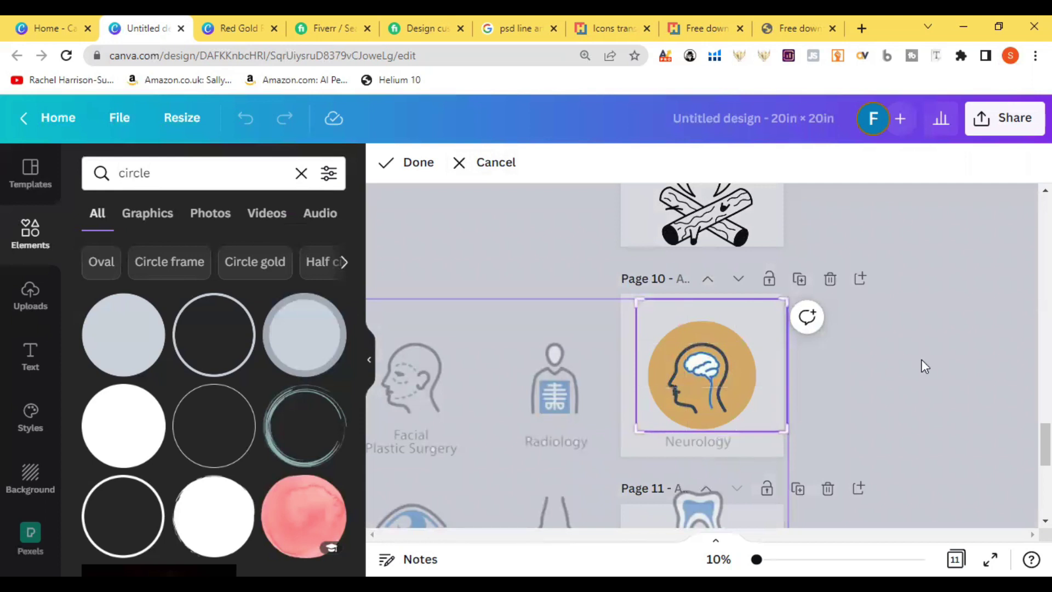
left_click(925, 366)
Shrink the head icon slightly, trim its empty margins, and fit it centrally inside the orange circle.
left_click_drag(783, 300, 775, 310)
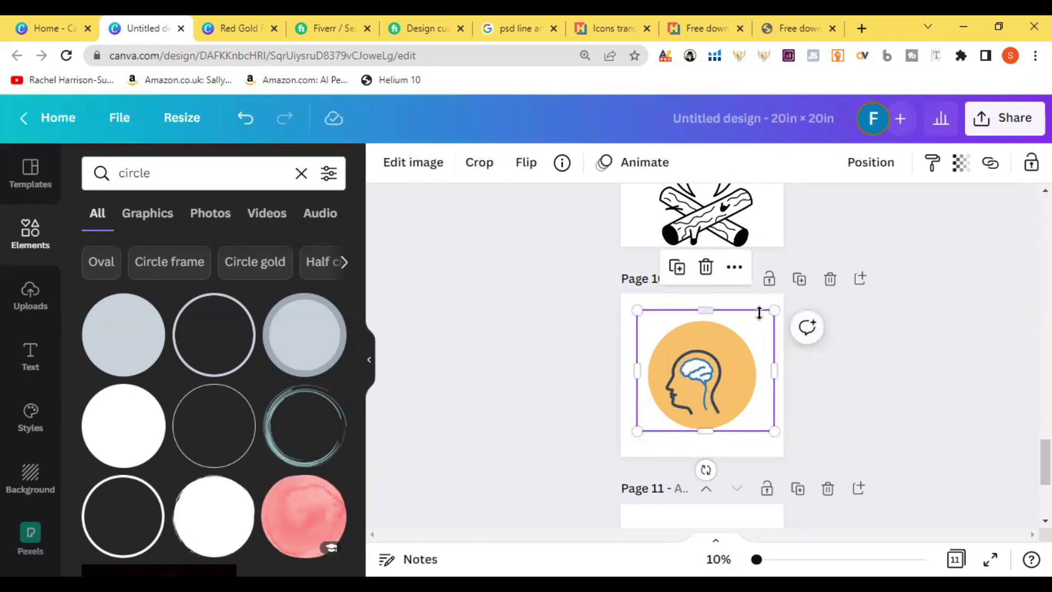
left_click_drag(704, 308, 707, 339)
left_click_drag(775, 385, 742, 388)
left_click_drag(637, 382, 715, 378)
left_click(511, 375)
left_click(565, 346)
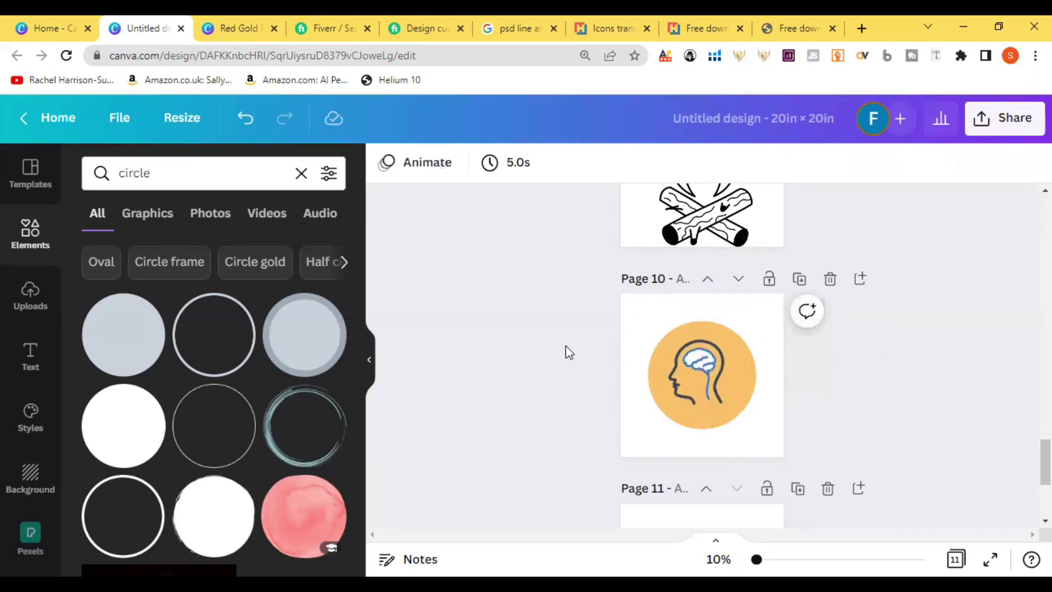
Group the head icon with its orange circle and enlarge the group to nearly fill page 10.
left_click(654, 377)
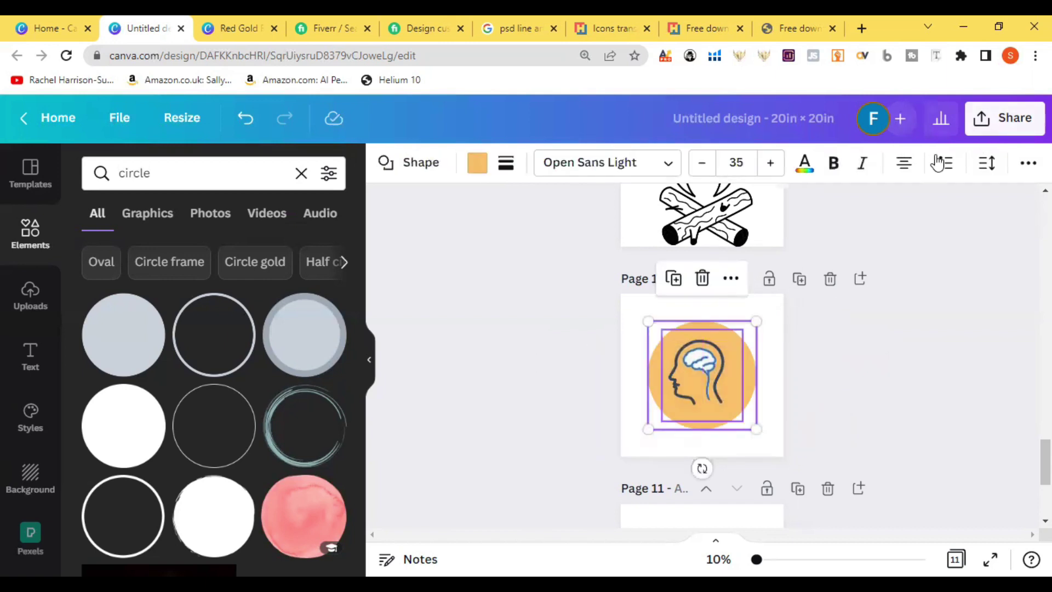
left_click(1024, 164)
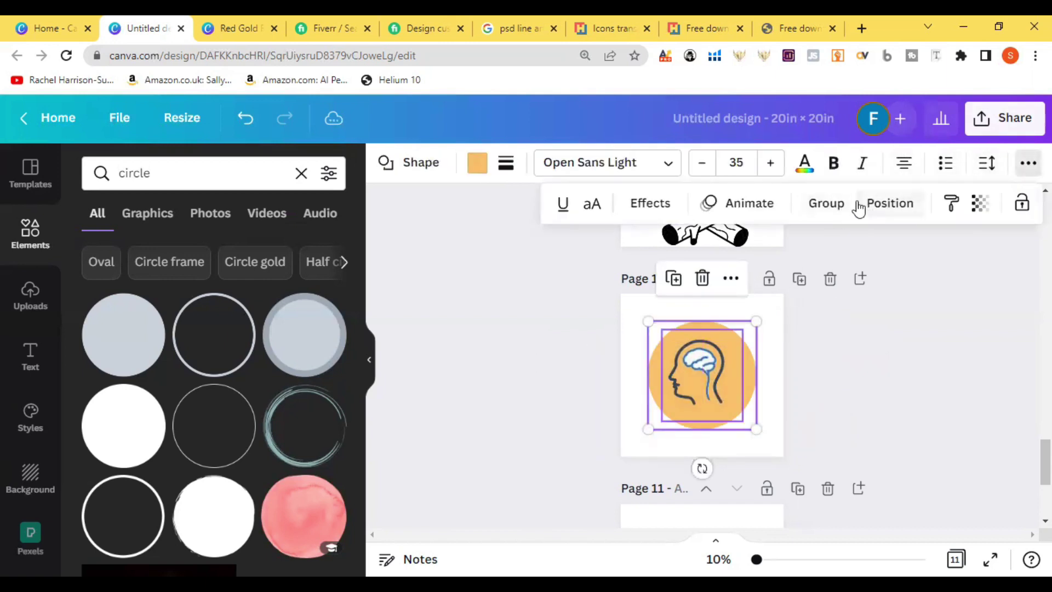
left_click(875, 211)
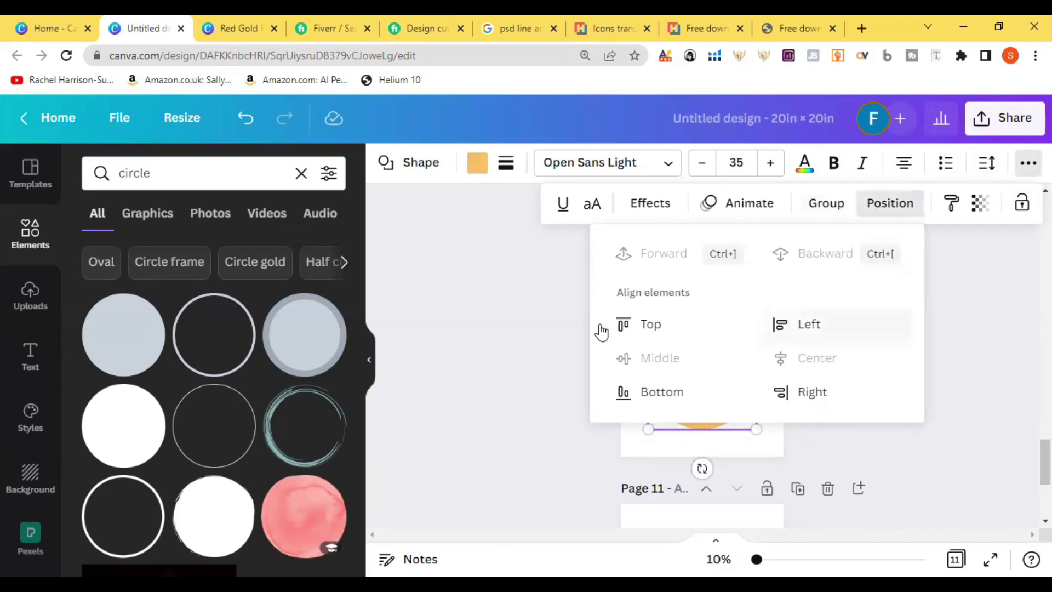
left_click(482, 282)
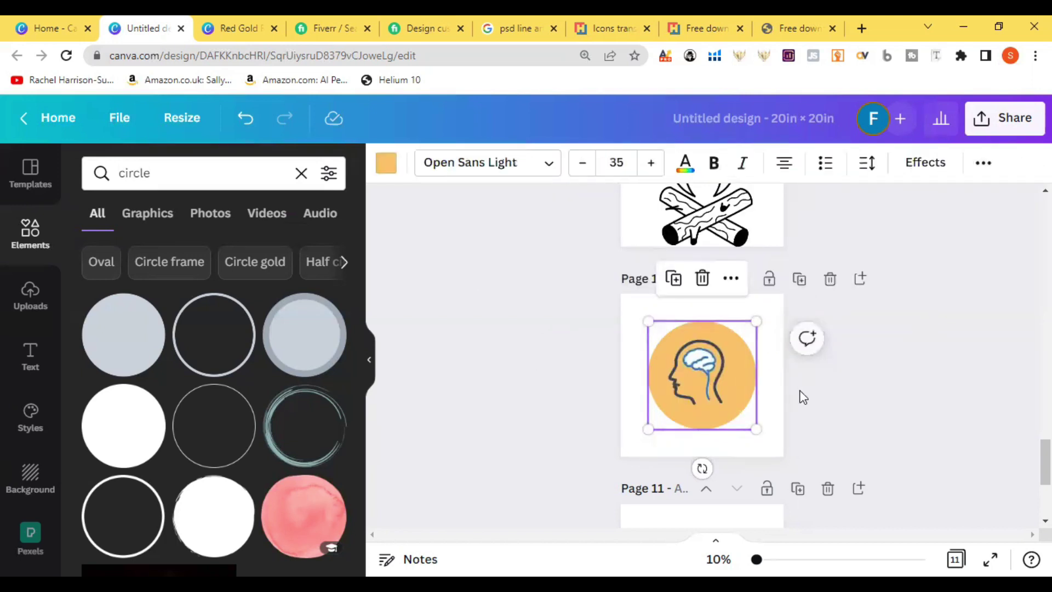
left_click_drag(758, 324, 785, 314)
left_click(575, 336)
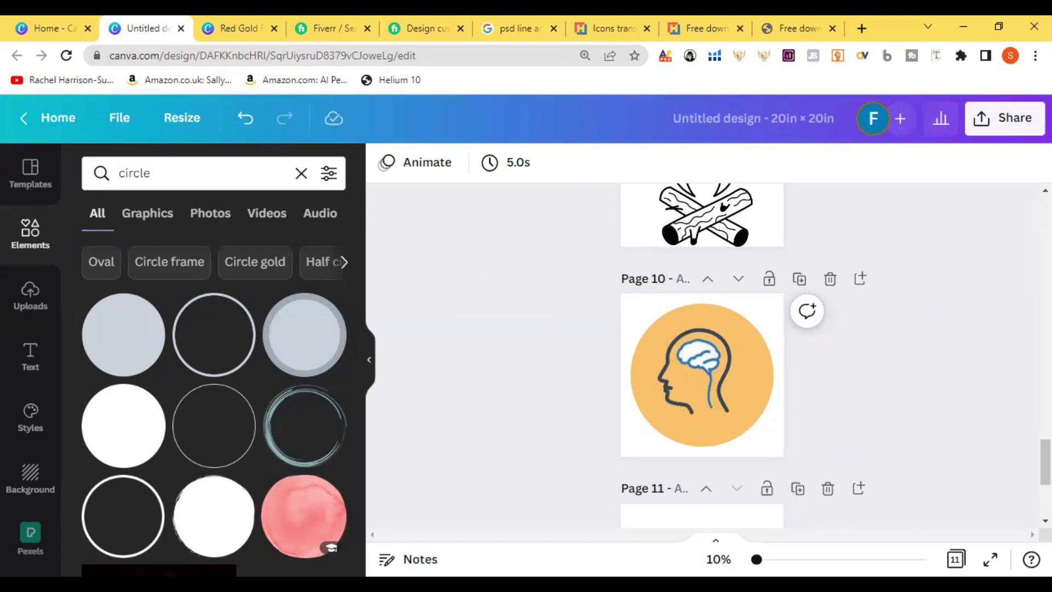
Detach the Oral Health image from the background of page 11.
scroll(749, 335, "down", 4)
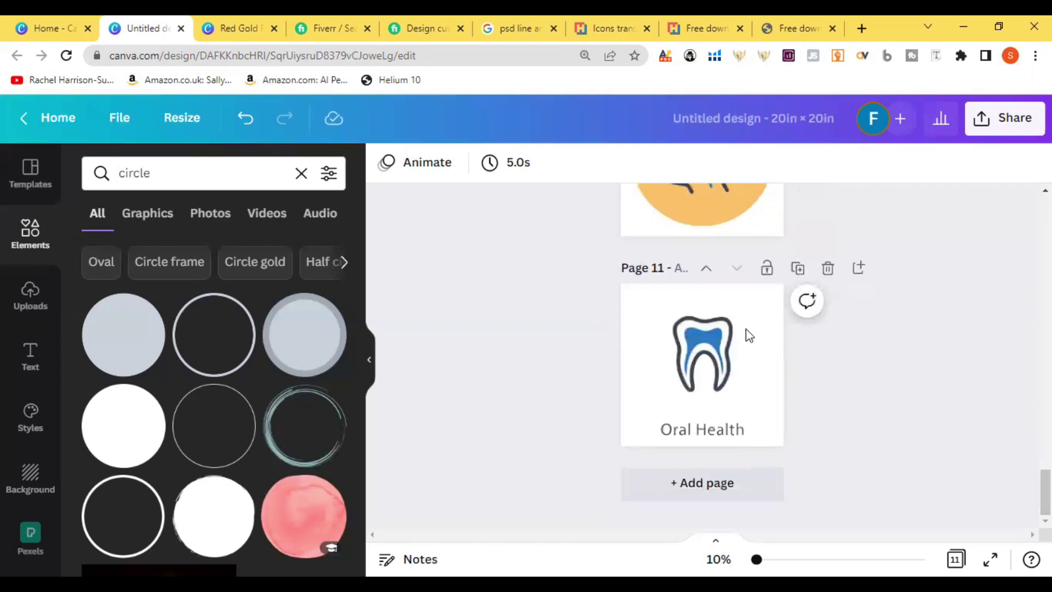
left_click(641, 329)
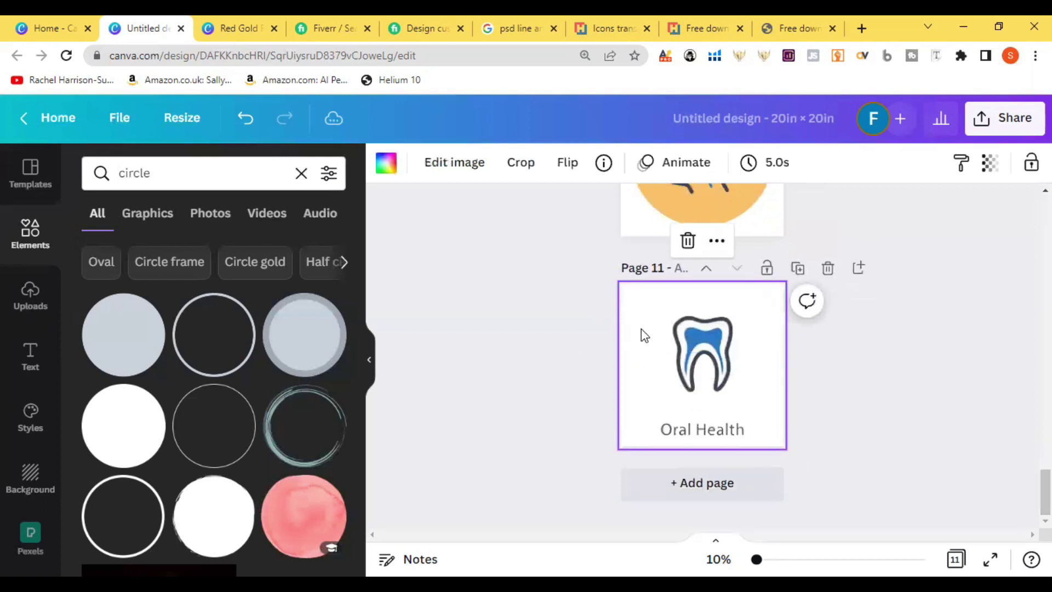
right_click(701, 364)
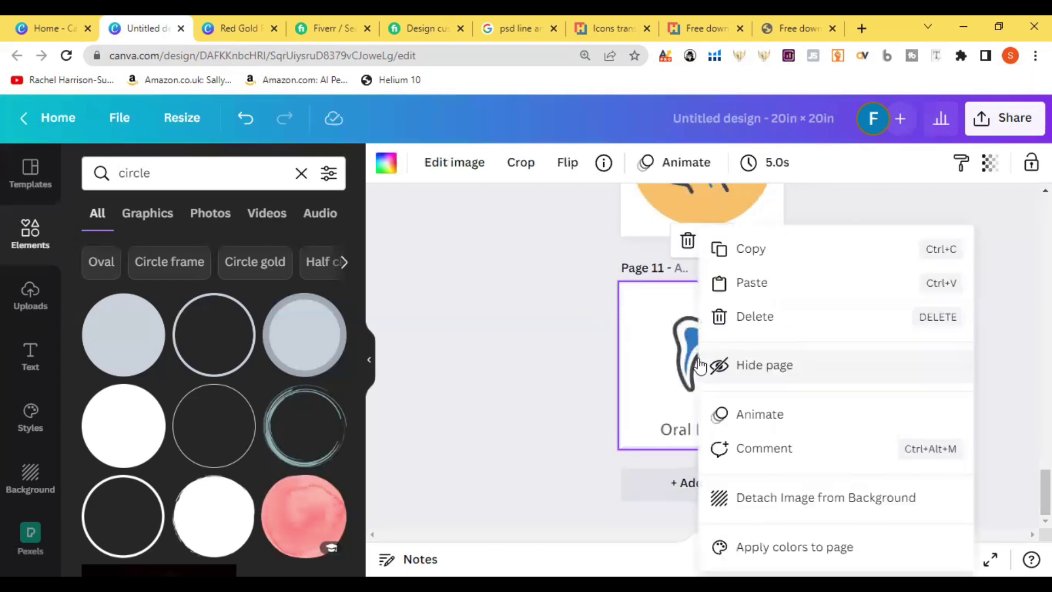
left_click(737, 497)
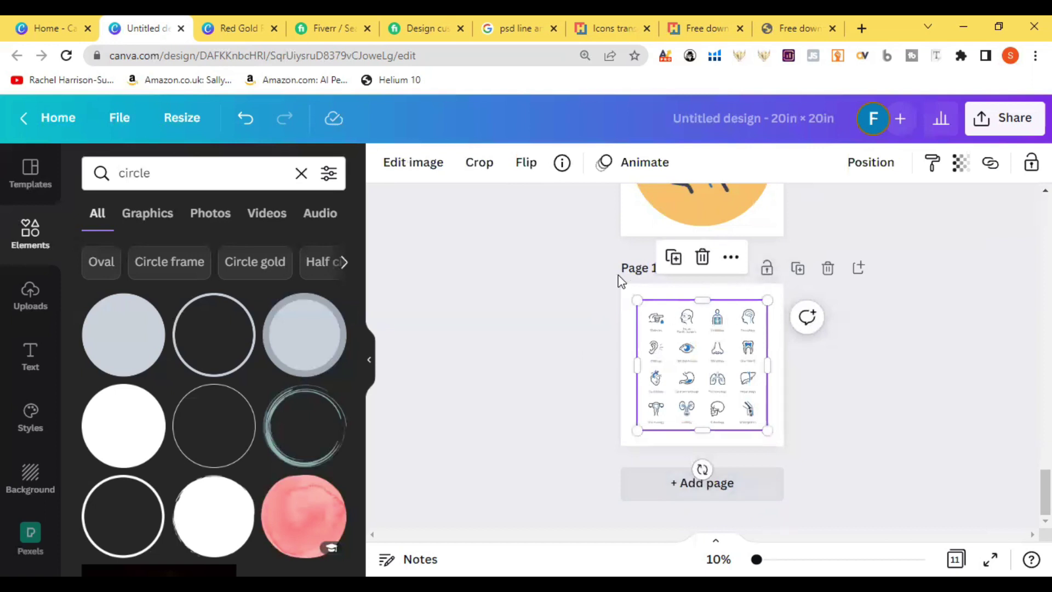
Crop the detached icon sheet on page 11 down to the tooth icon without its label and apply the crop.
left_click(480, 162)
left_click_drag(637, 302, 727, 336)
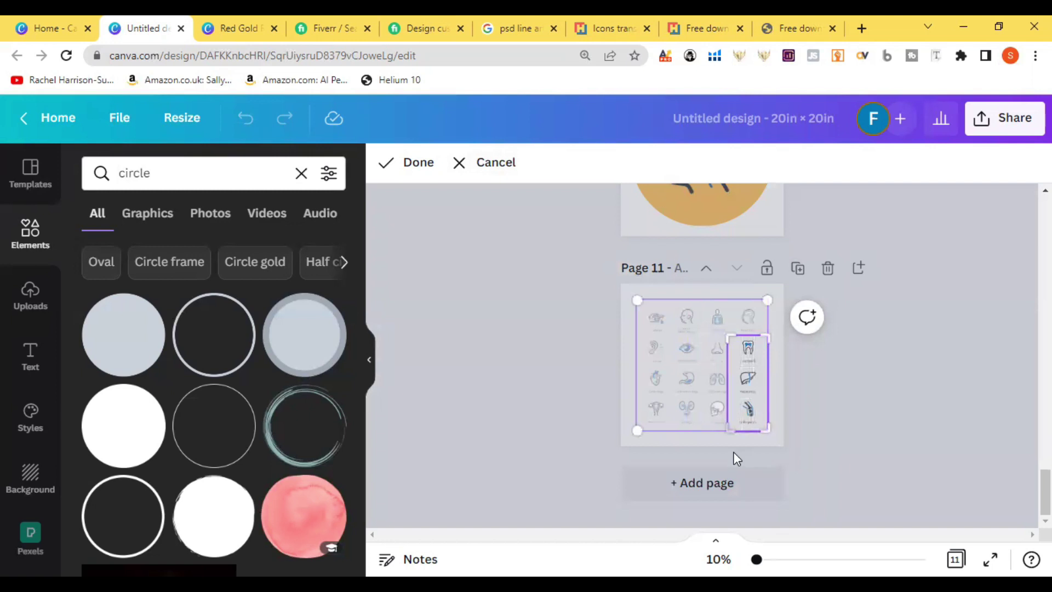
left_click_drag(767, 431, 697, 402)
left_click(837, 393)
Move the cropped tooth icon toward the middle of page 11 and enlarge it to most of the page height.
left_click_drag(771, 360, 717, 340)
left_click(624, 355)
left_click(735, 385)
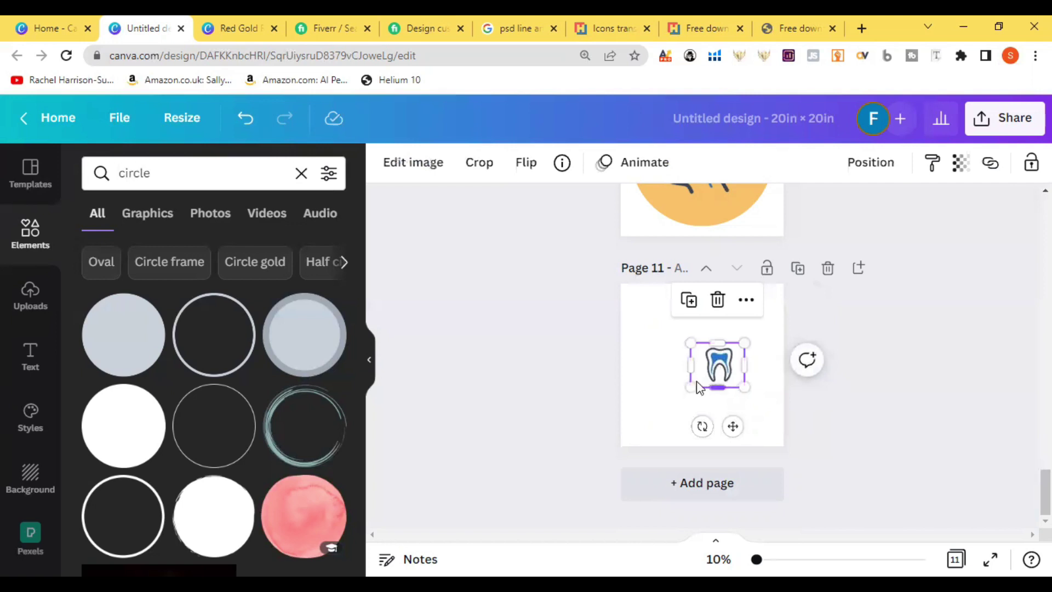
left_click_drag(691, 385, 643, 427)
Trim the tooth image's empty margins on all four sides, leaving it about 10.7 in wide.
left_click_drag(645, 368, 681, 365)
left_click_drag(792, 364, 768, 368)
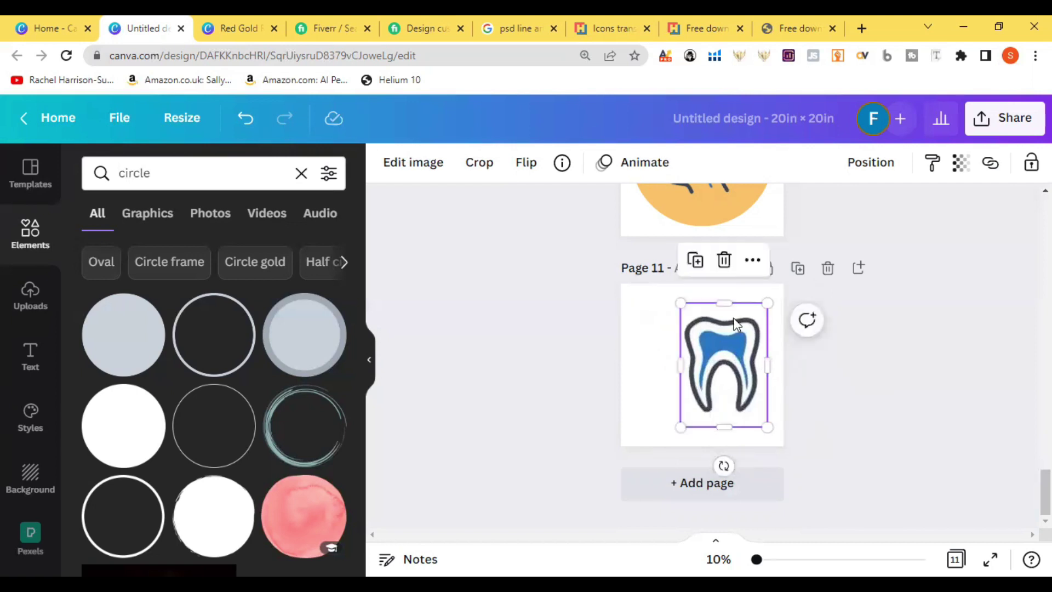
left_click_drag(724, 303, 728, 313)
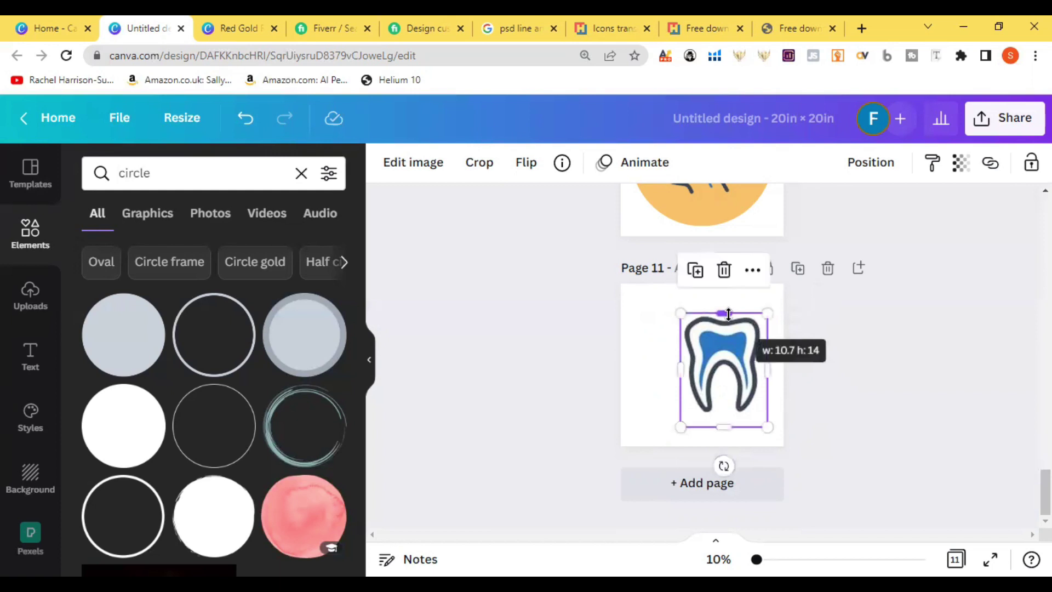
left_click_drag(727, 424, 723, 415)
left_click(766, 376)
left_click(766, 376)
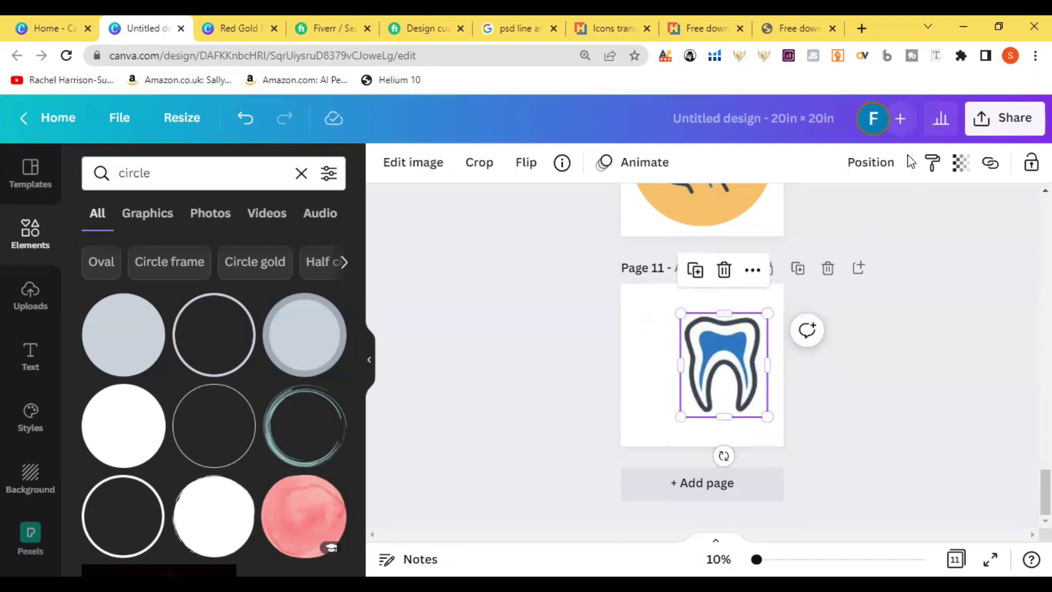
Align the tooth icon to the center and middle of page 11.
left_click(877, 162)
left_click(810, 315)
left_click(605, 317)
left_click(458, 318)
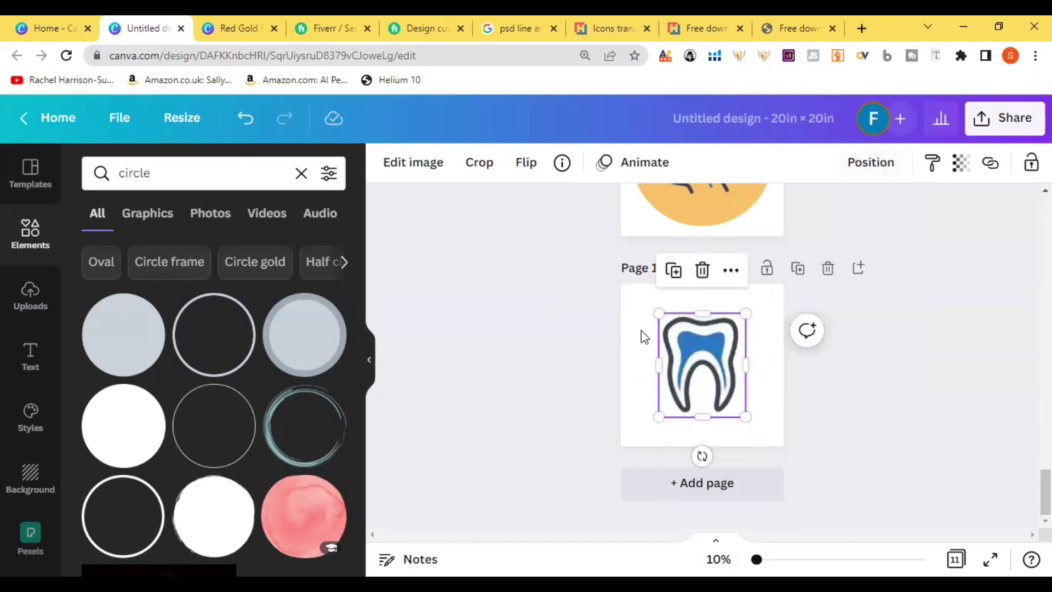
left_click(594, 338)
Add the solid circle shape to page 11 and recolor it with the bright yellow-orange document color.
left_click(121, 331)
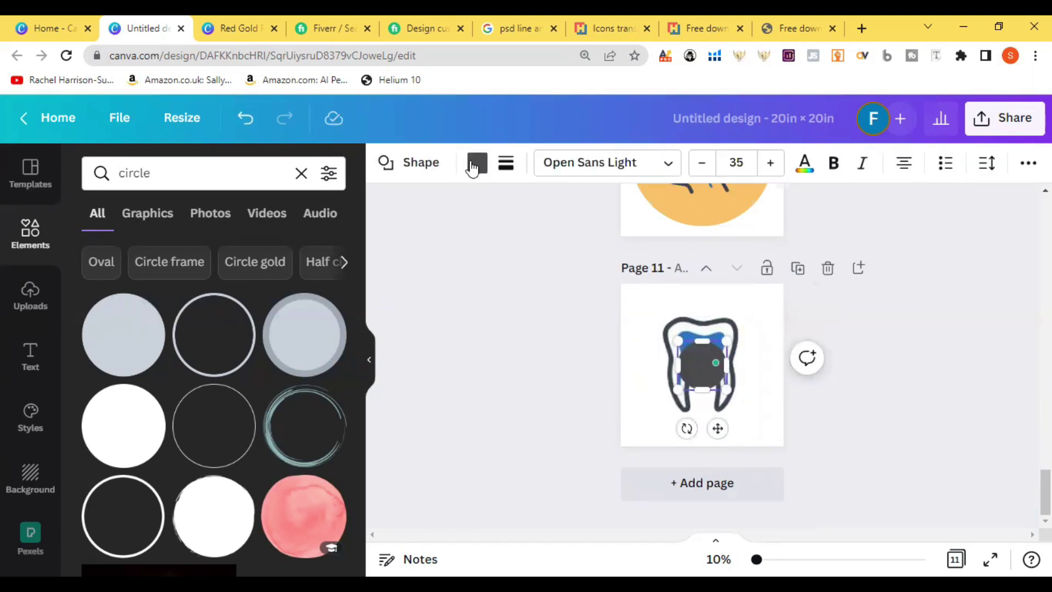
left_click(476, 164)
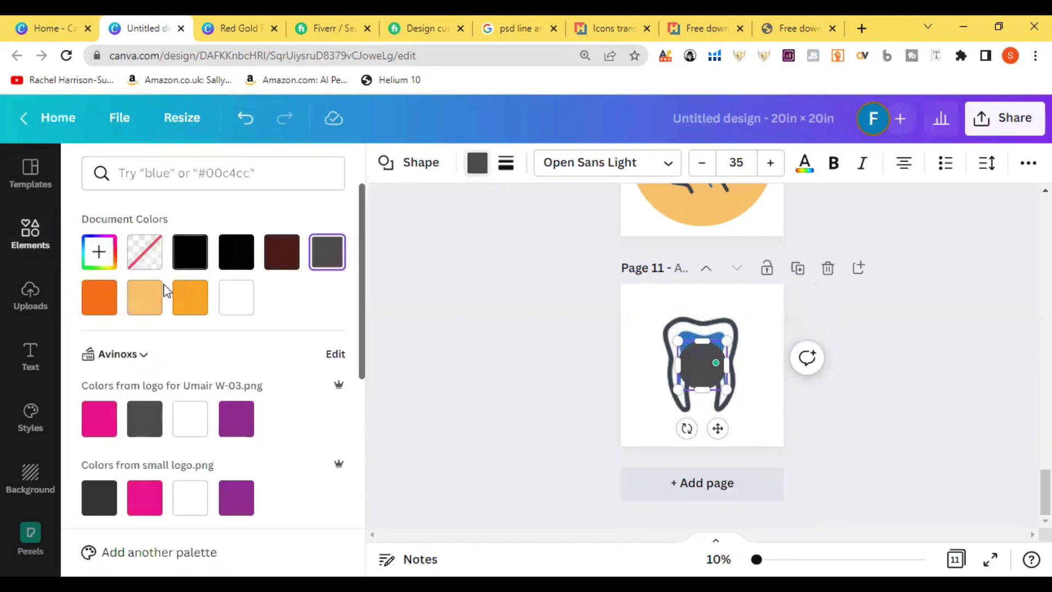
left_click(192, 313)
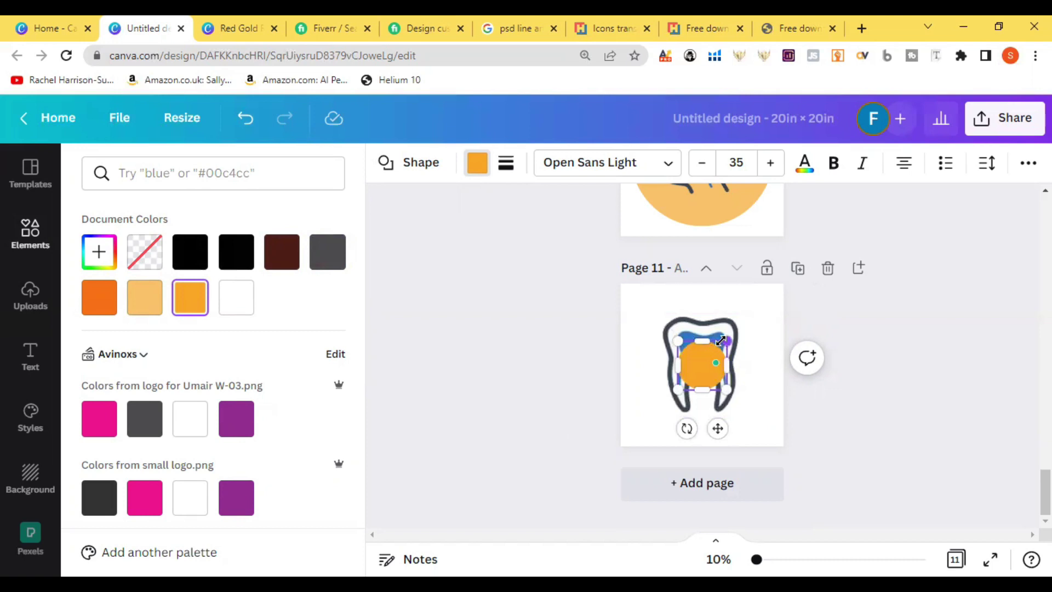
Enlarge the orange circle to cover the tooth icon and send it backward behind the tooth.
left_click_drag(725, 338, 762, 305)
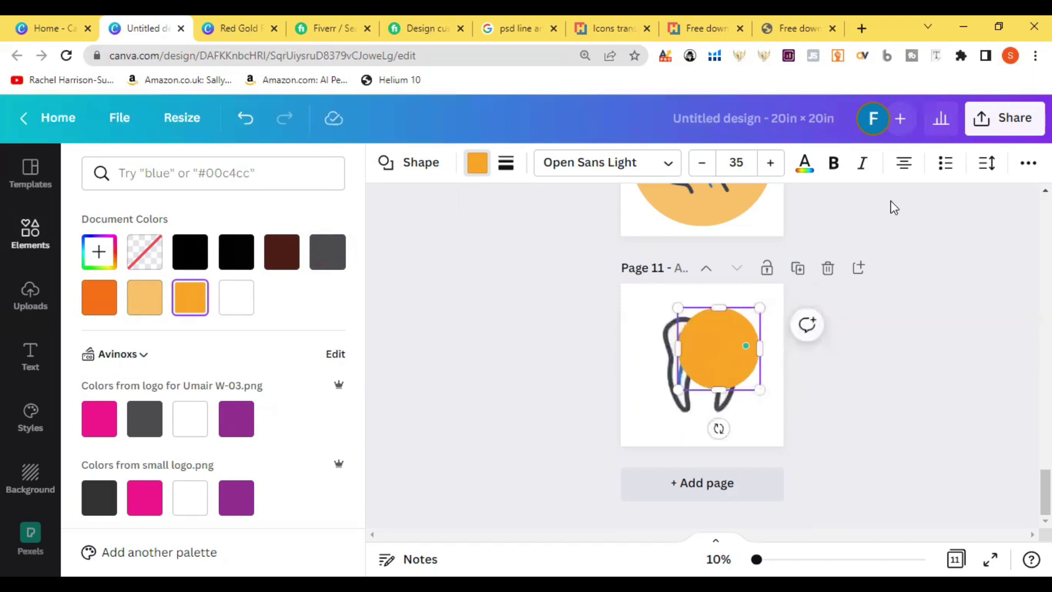
left_click_drag(675, 387, 650, 416)
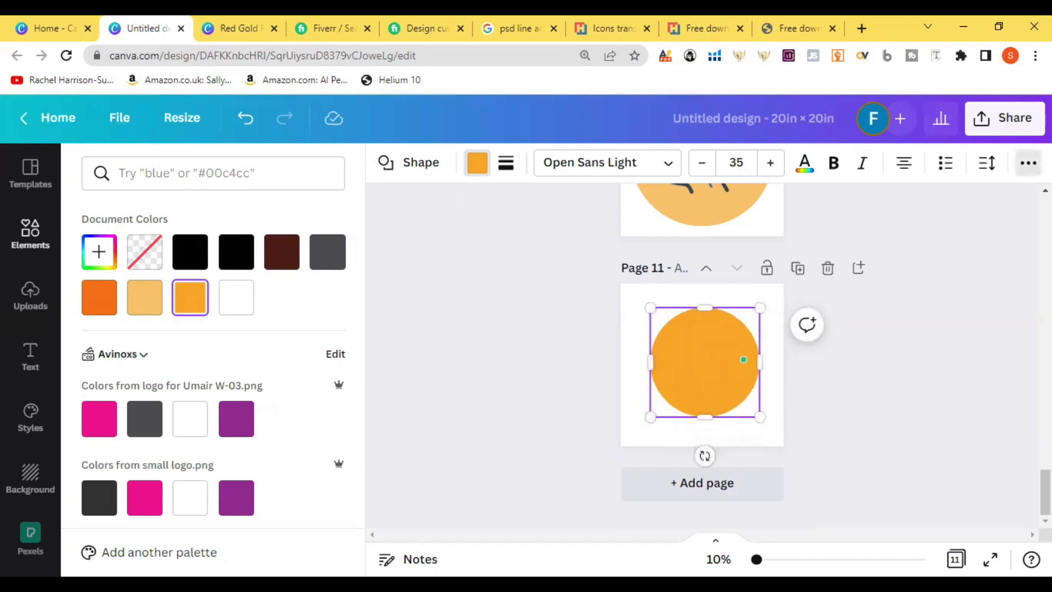
left_click(860, 206)
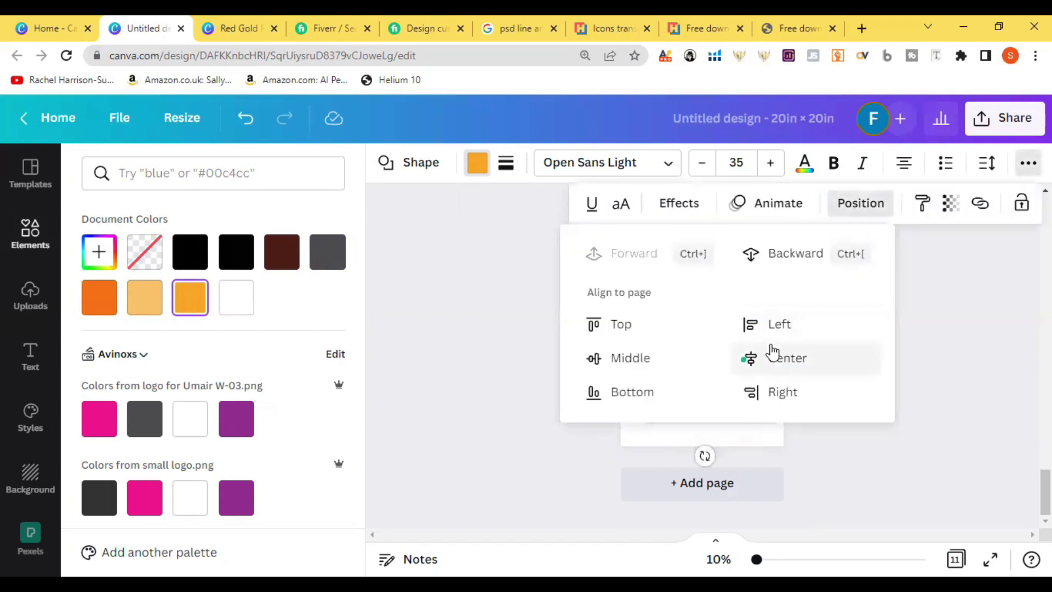
left_click(794, 252)
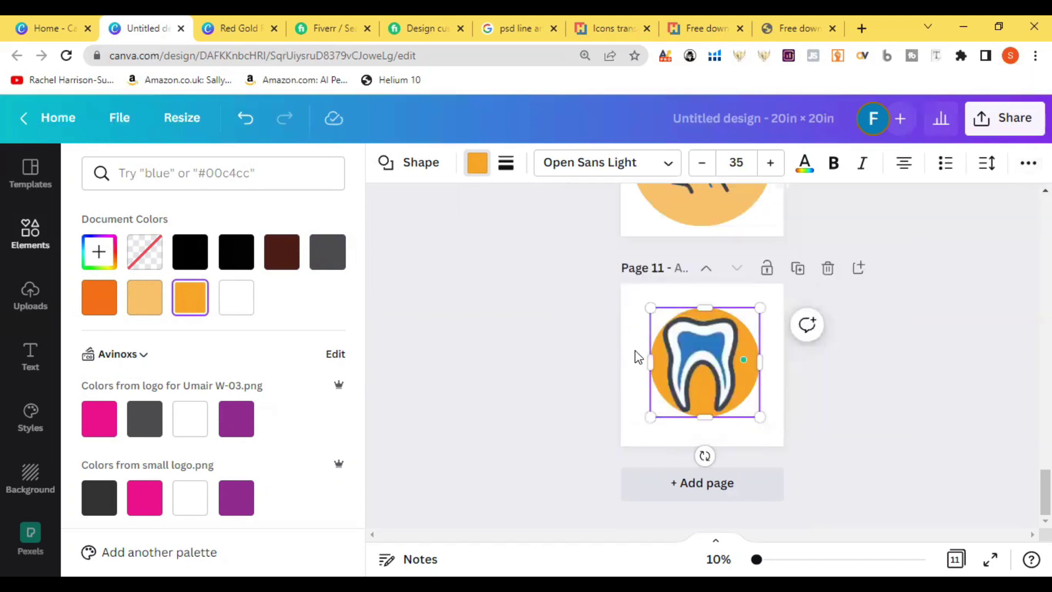
Select the tooth and circle together and align them to each other's center and middle.
left_click_drag(829, 371, 602, 361)
left_click(1029, 163)
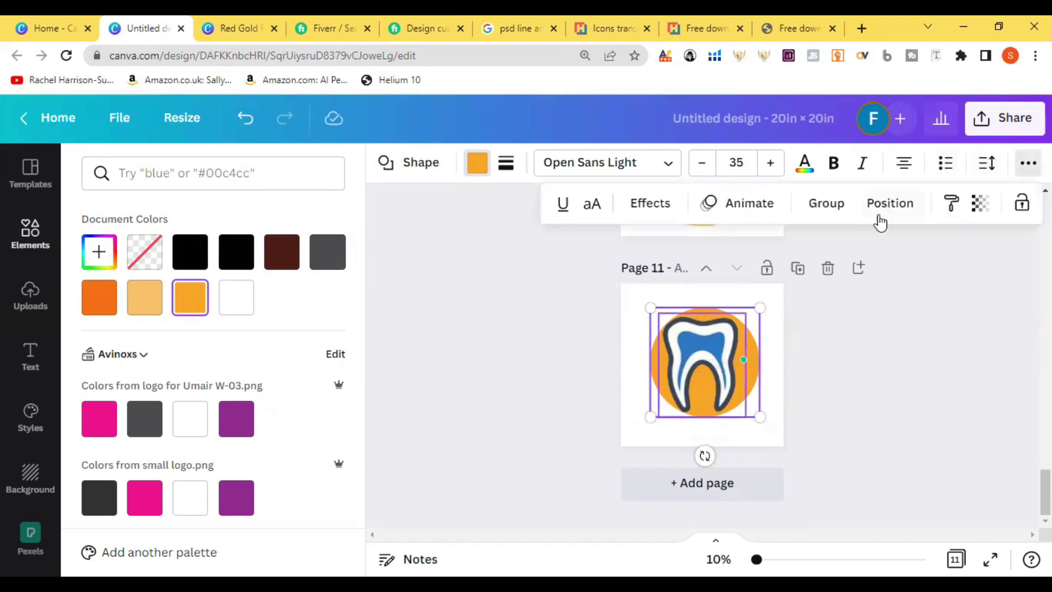
left_click(889, 211)
left_click(673, 357)
left_click(489, 357)
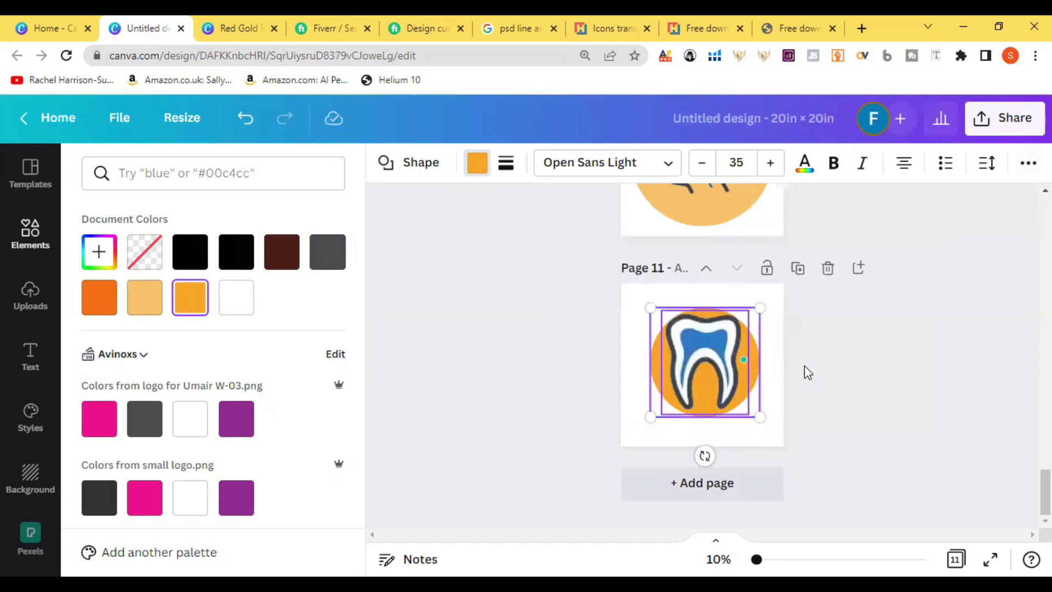
Enlarge the tooth and circle together slightly, and widen the circle alone around the tooth to nearly fill page 11.
left_click_drag(766, 305, 767, 299)
key("Escape")
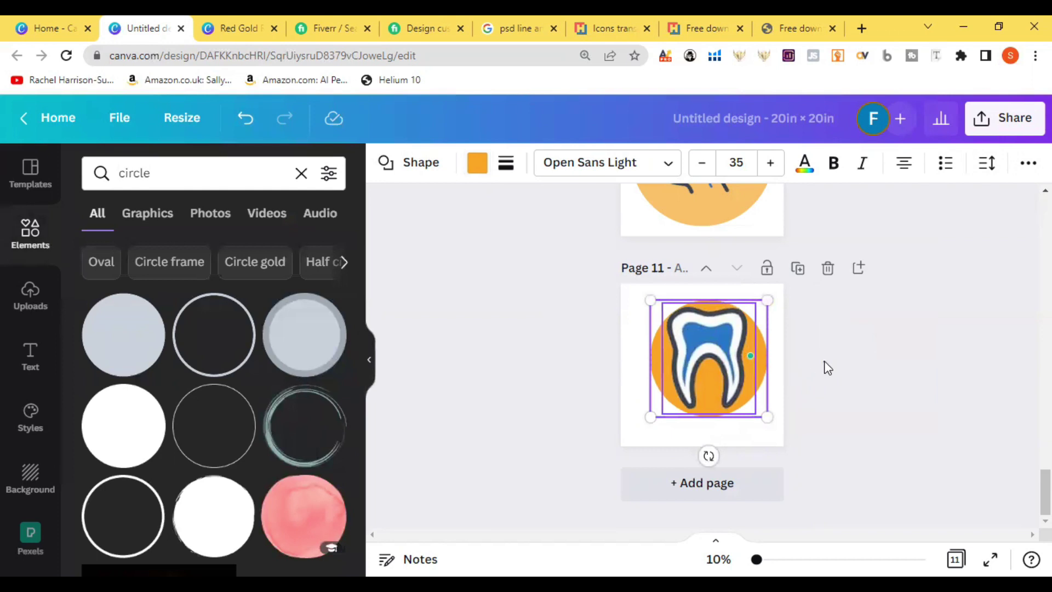
left_click(775, 364)
left_click(764, 357)
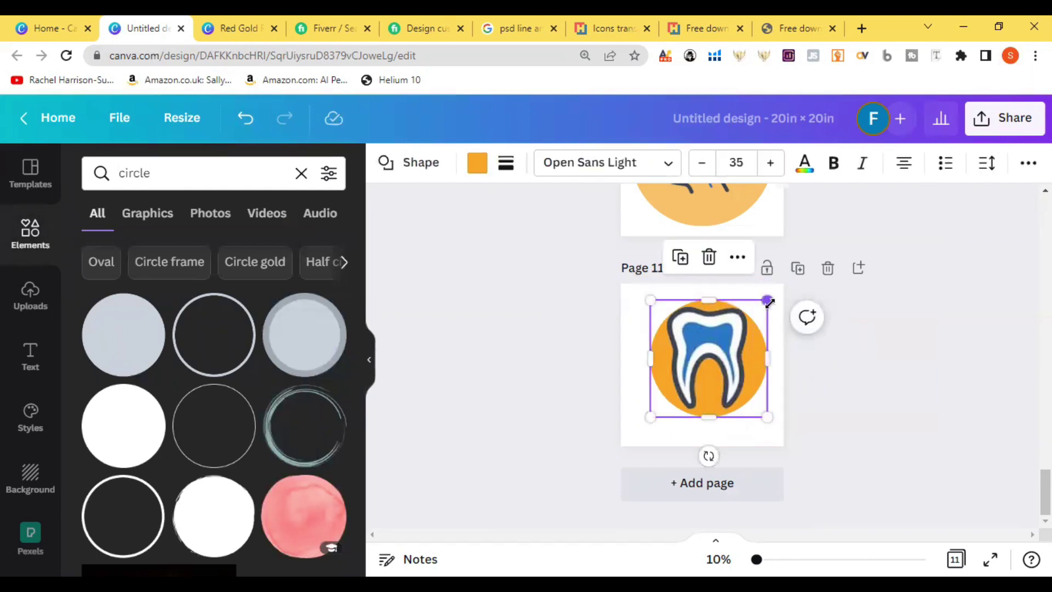
left_click_drag(770, 300, 781, 294)
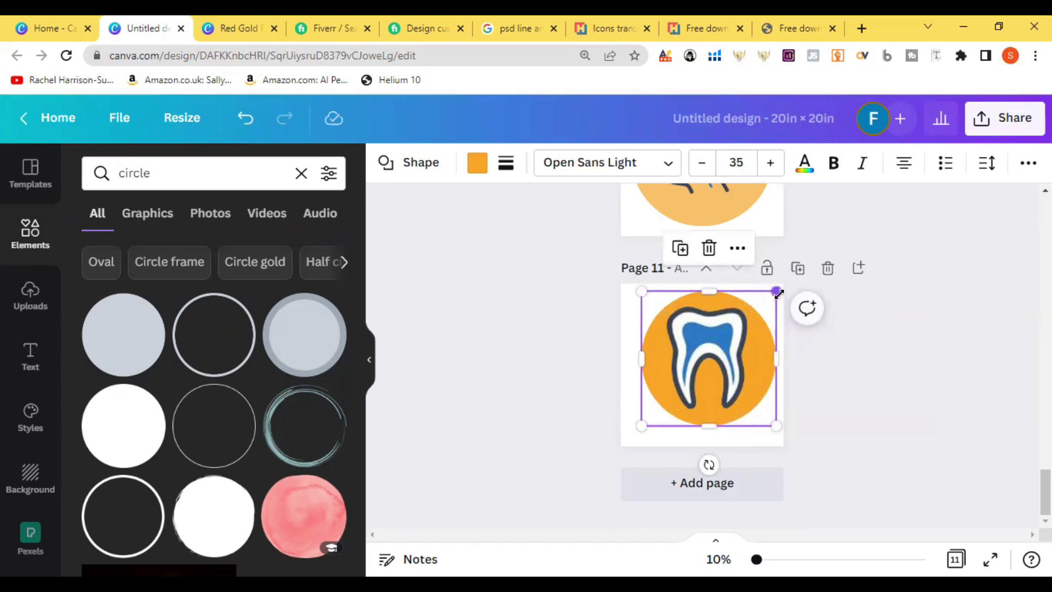
mouse_move(1046, 490)
left_mouse_down()
mouse_move(1045, 442)
mouse_move(1045, 476)
left_mouse_up()
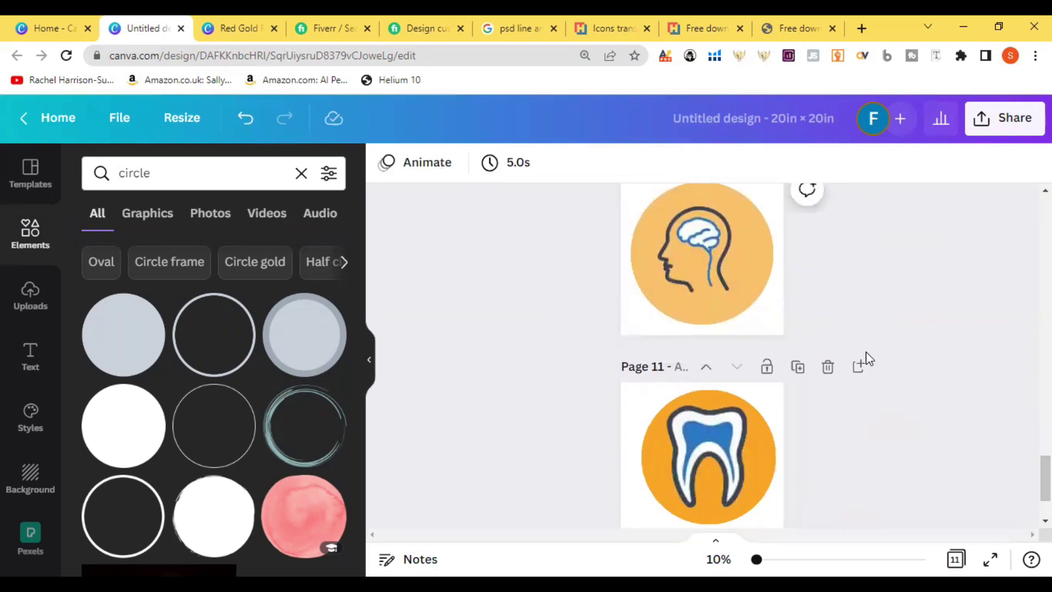
left_click(612, 22)
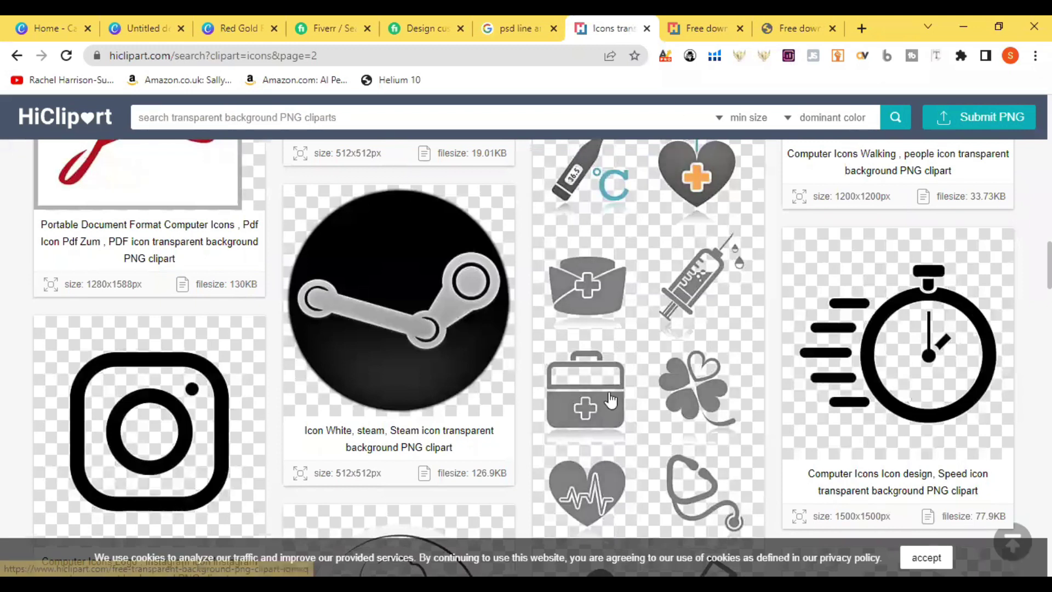
left_click(143, 25)
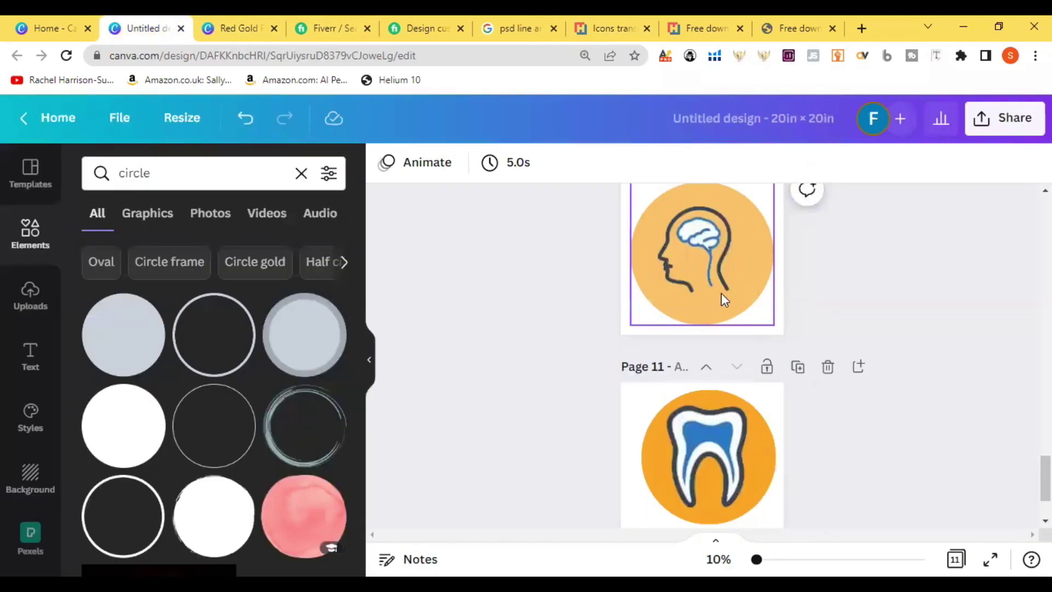
Shrink the tooth icon inside its orange circle on page 11 so more of the circle surrounds it.
left_click(669, 265)
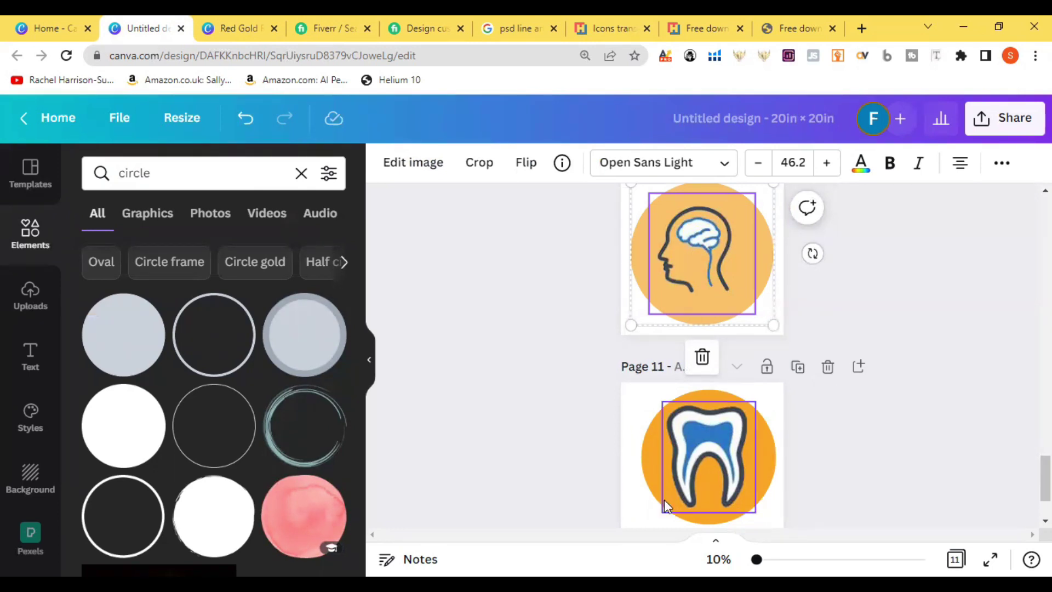
left_click(698, 467)
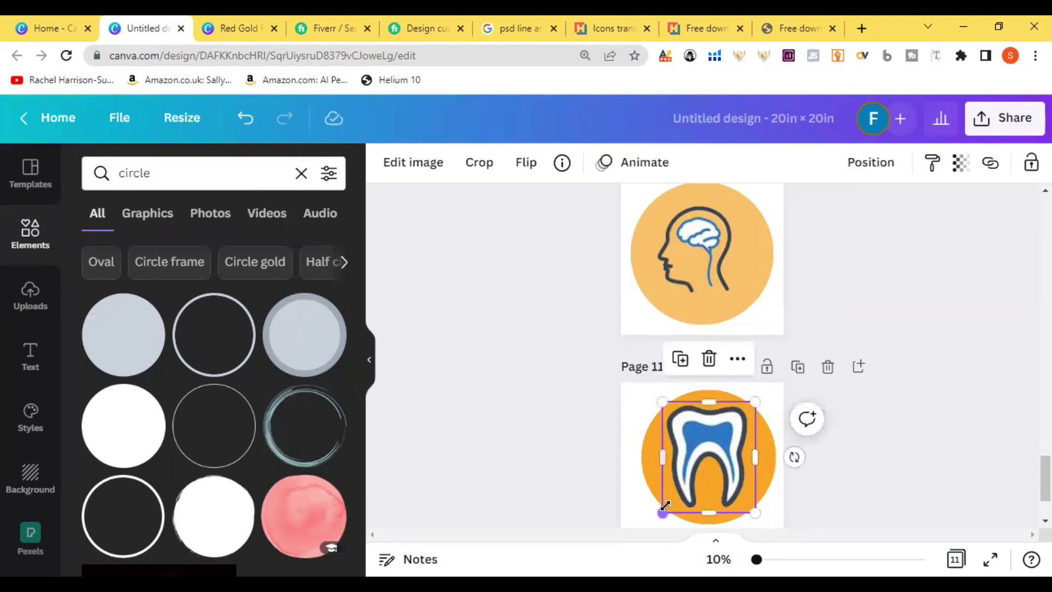
left_click_drag(665, 506, 676, 495)
left_click(968, 470)
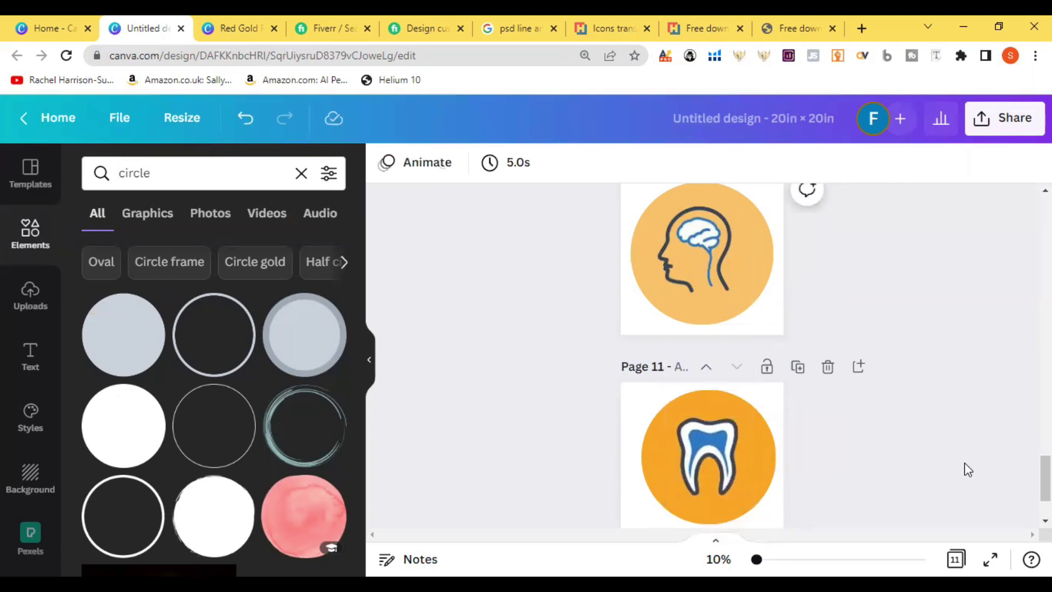
Recolor the circle behind the tooth on page 11 with the lighter orange document color used behind the head icon.
left_click(769, 241)
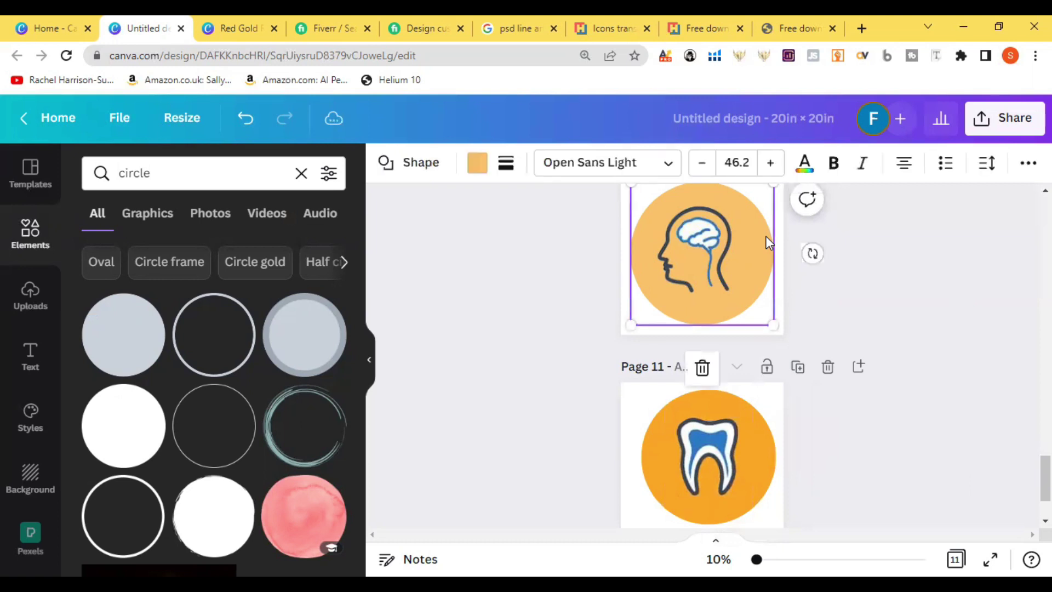
left_click(757, 433)
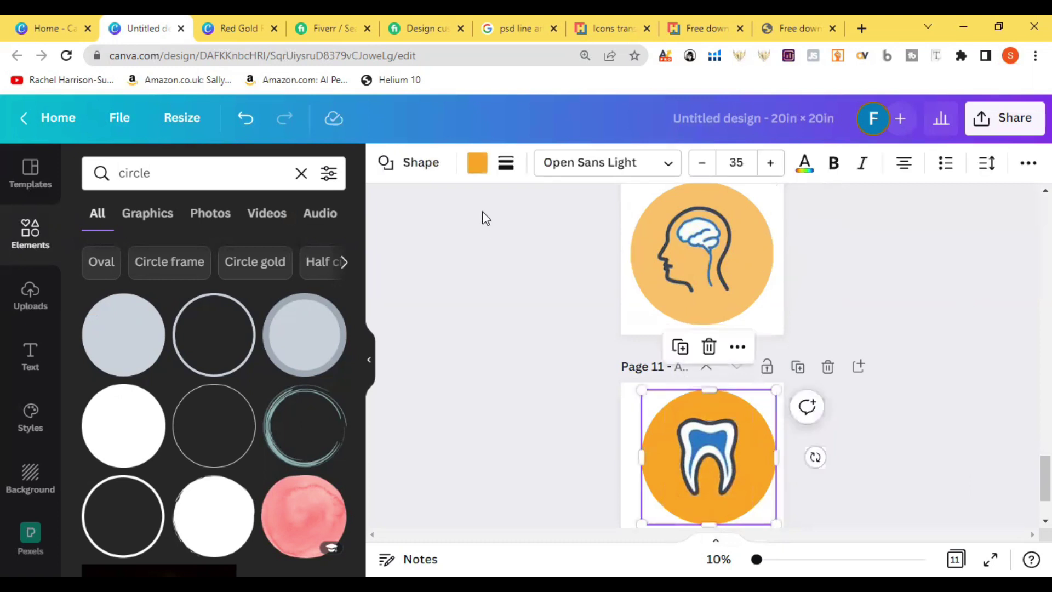
left_click(477, 162)
left_click(99, 297)
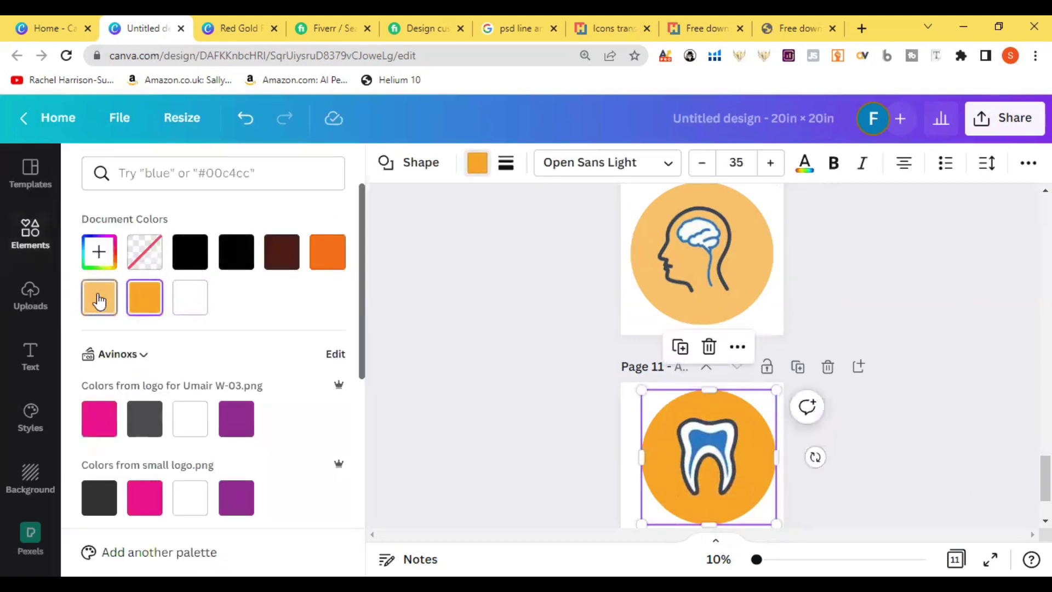
key("Escape")
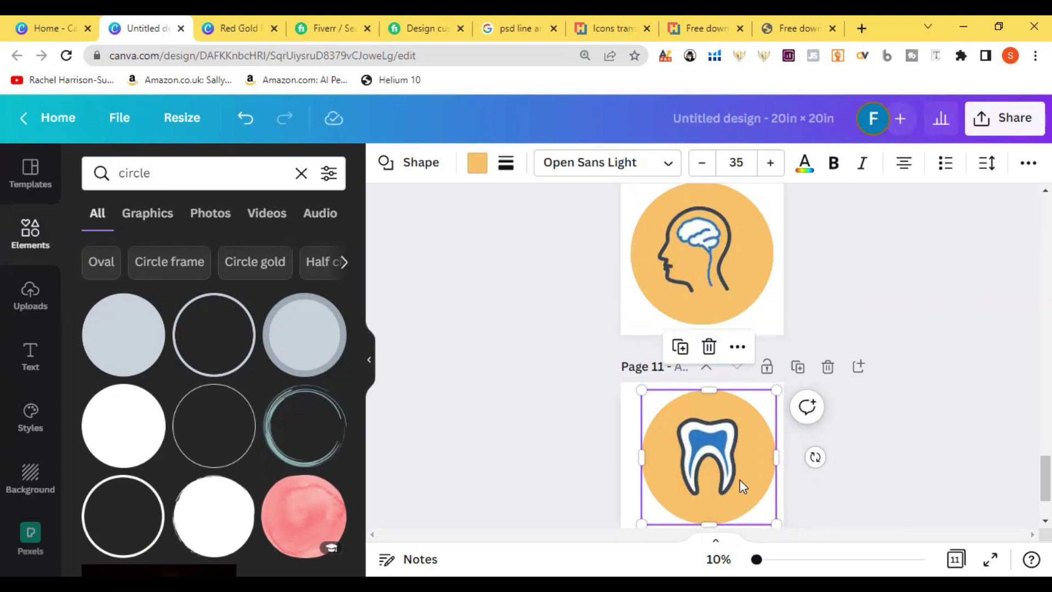
left_click(402, 18)
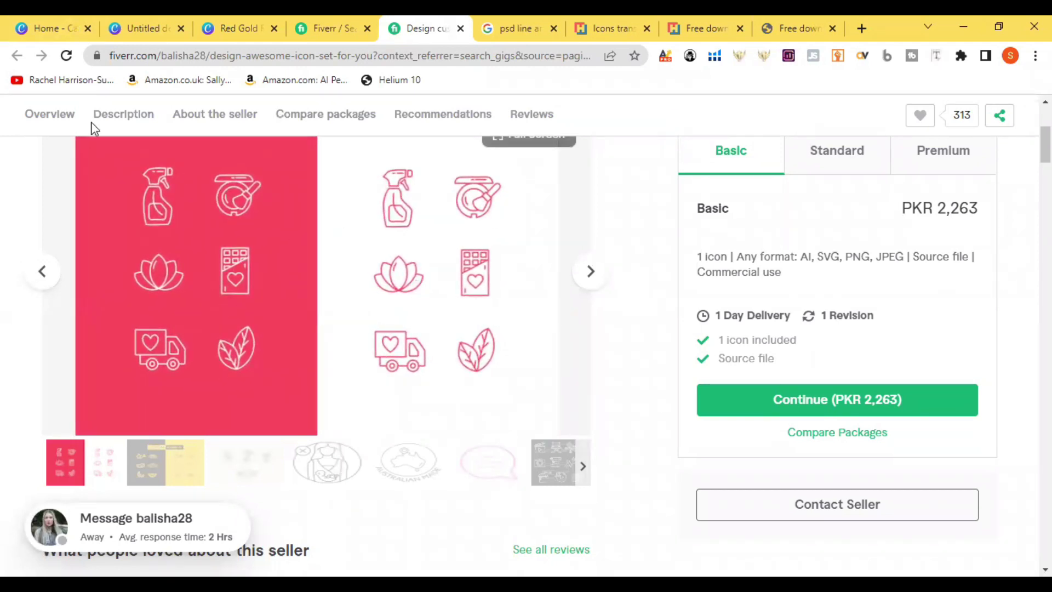
left_click(35, 17)
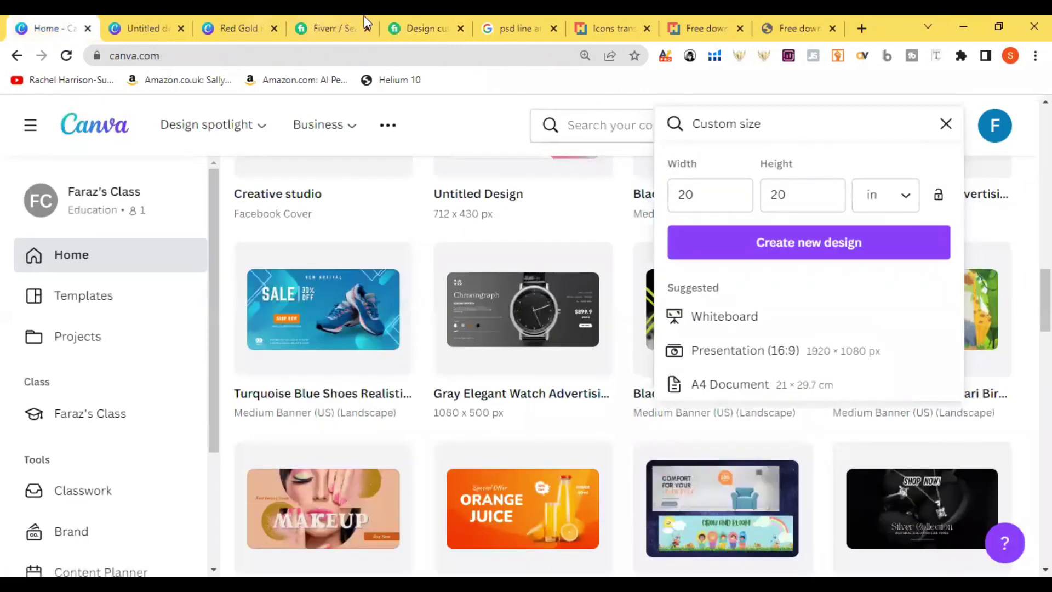
left_click(446, 16)
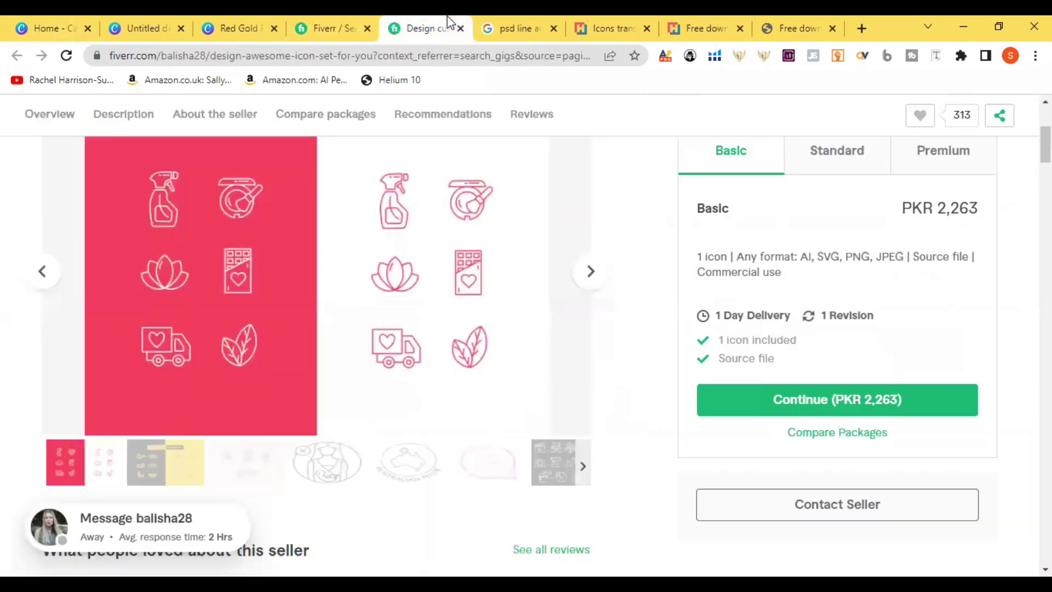
left_click(330, 19)
left_click(132, 19)
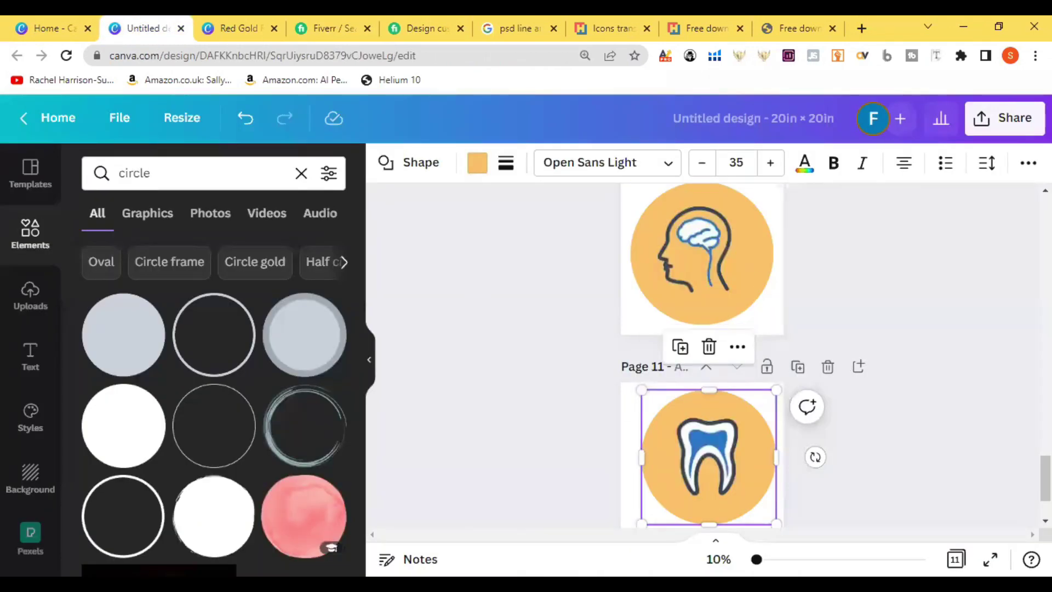
scroll(703, 356, "up", 10)
scroll(703, 356, "up", 20)
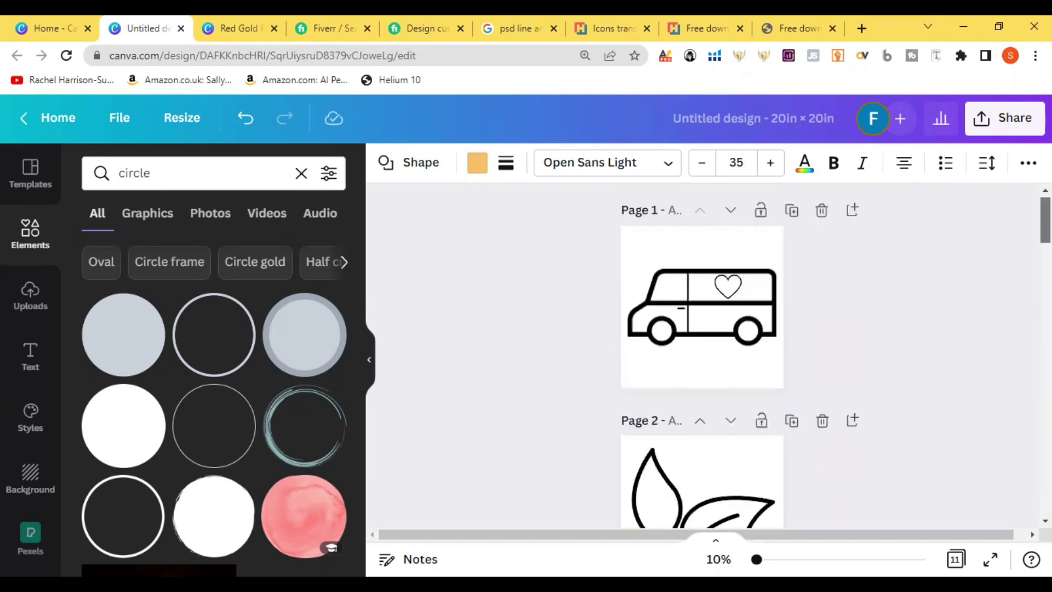
Switch to the Fiverr line icon results and search for "3d icon" services instead.
left_click(288, 17)
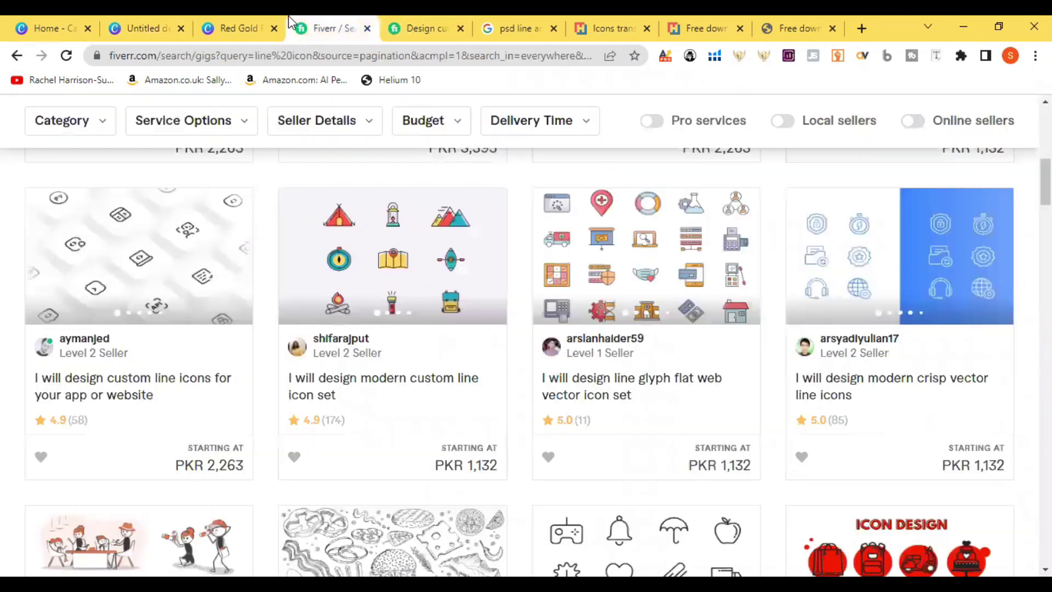
left_click_drag(1045, 183, 1045, 140)
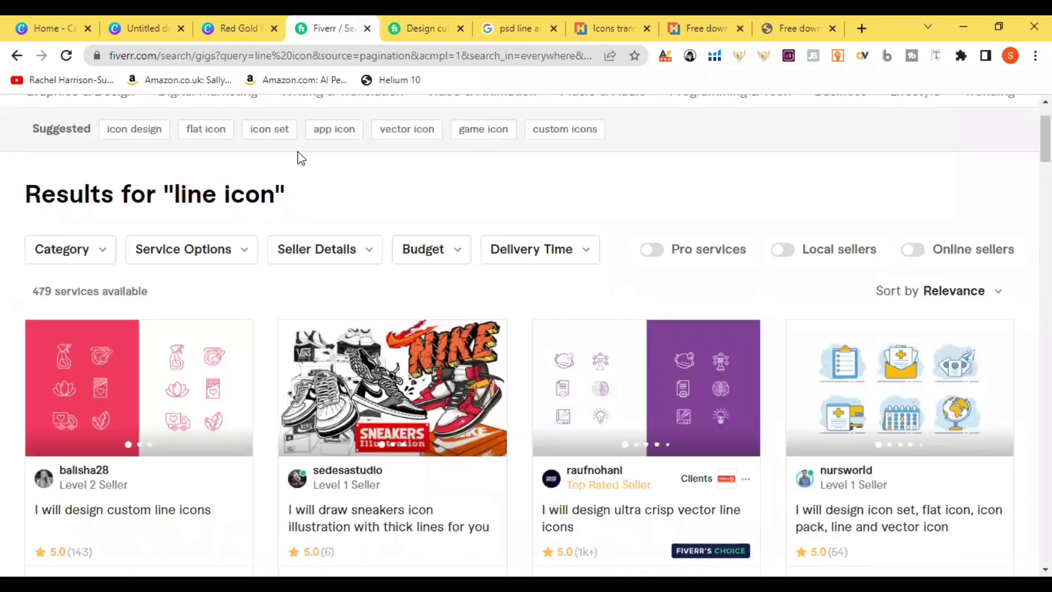
scroll(658, 181, "up", 2)
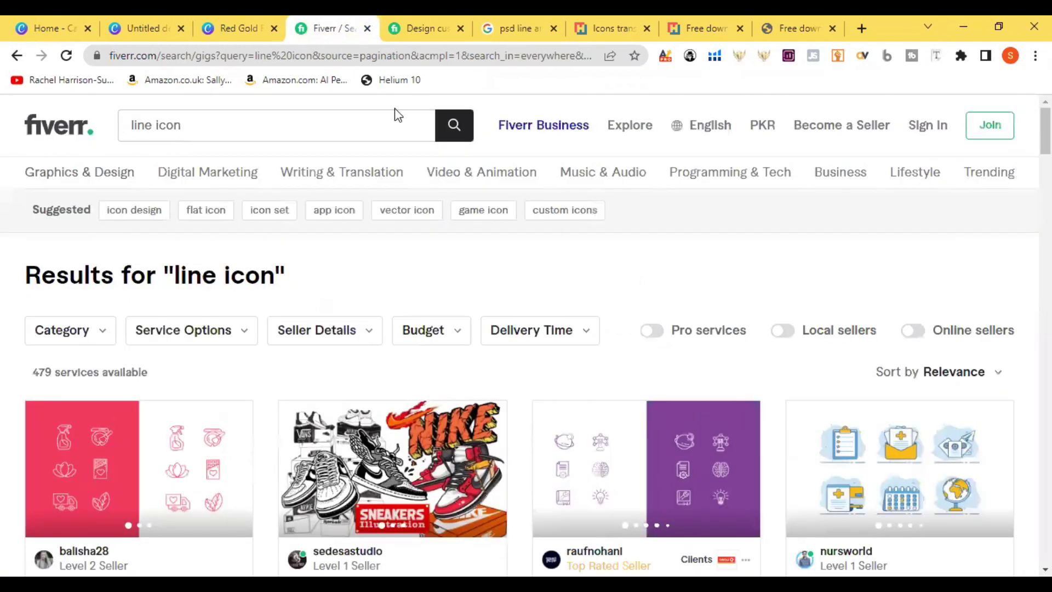
left_click(146, 120)
double_click(114, 125)
type("3d")
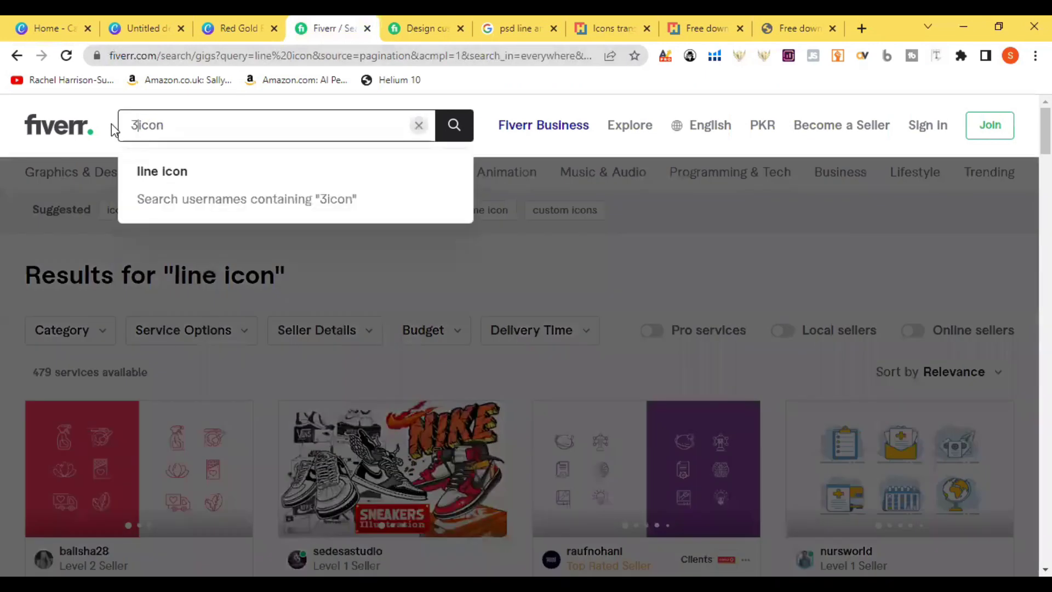
key("Return")
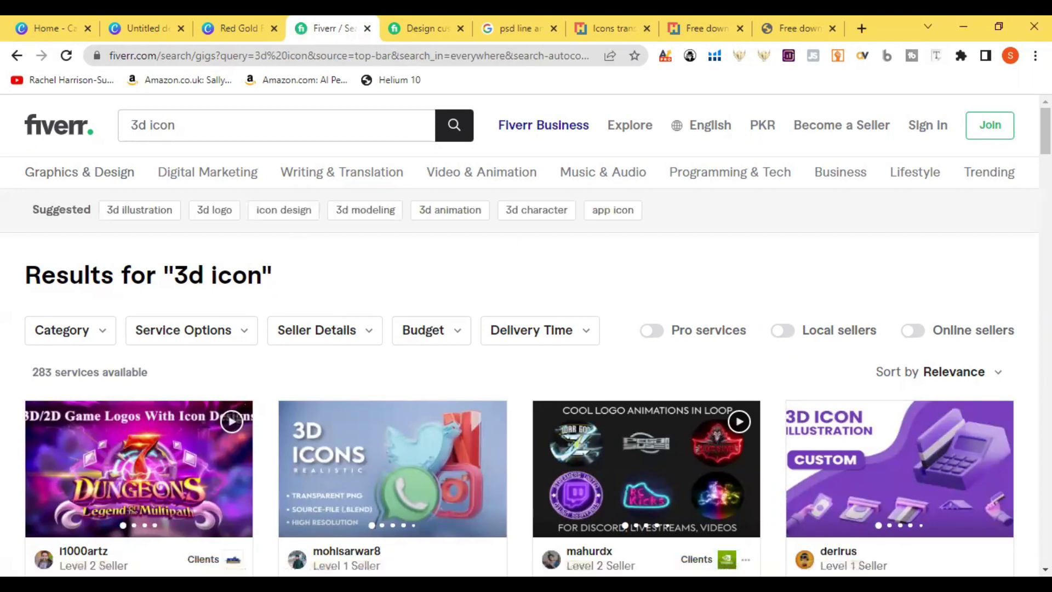
Switch to HiClipart and search its transparent PNG cliparts for "3d icons".
left_click(620, 19)
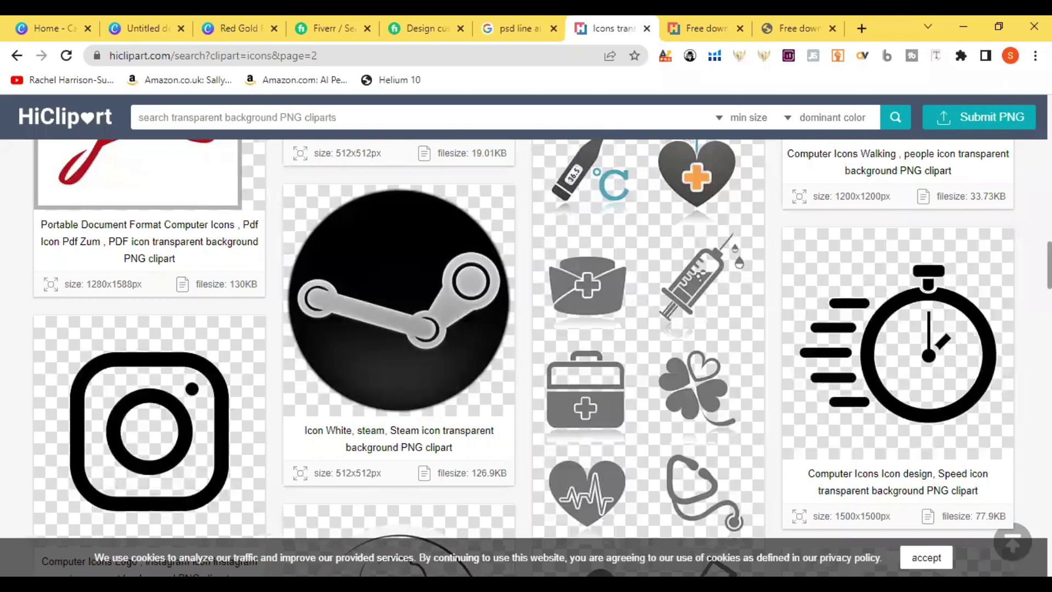
scroll(526, 329, "up", 7)
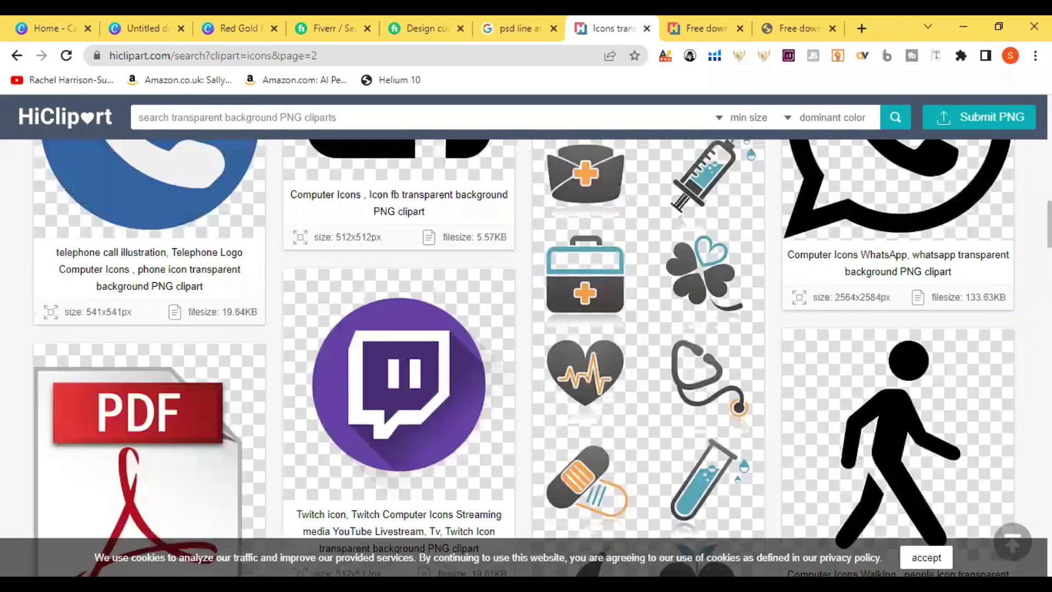
scroll(526, 356, "up", 15)
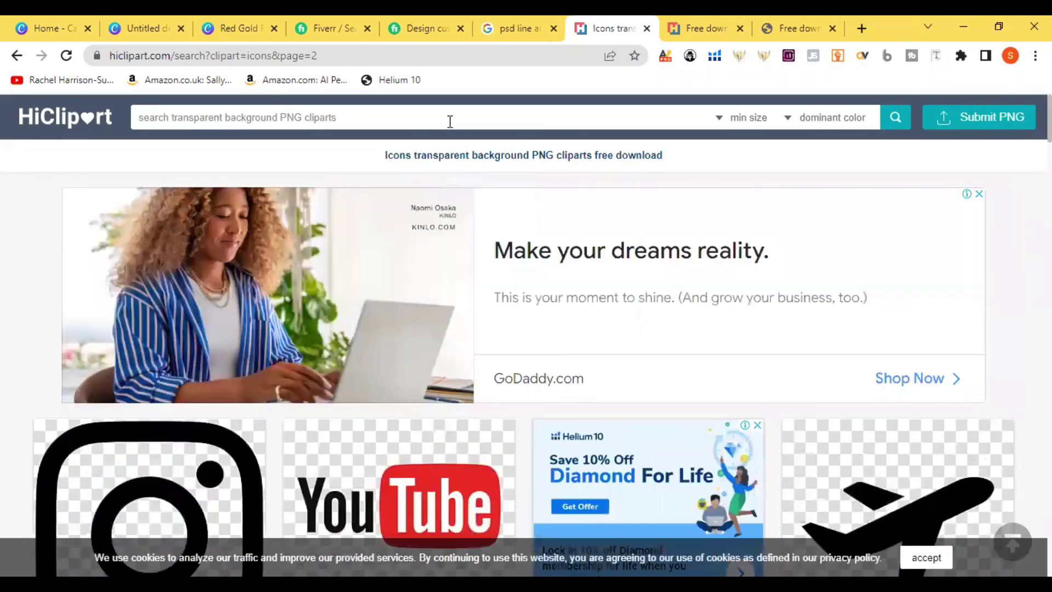
left_click(321, 126)
type("3d")
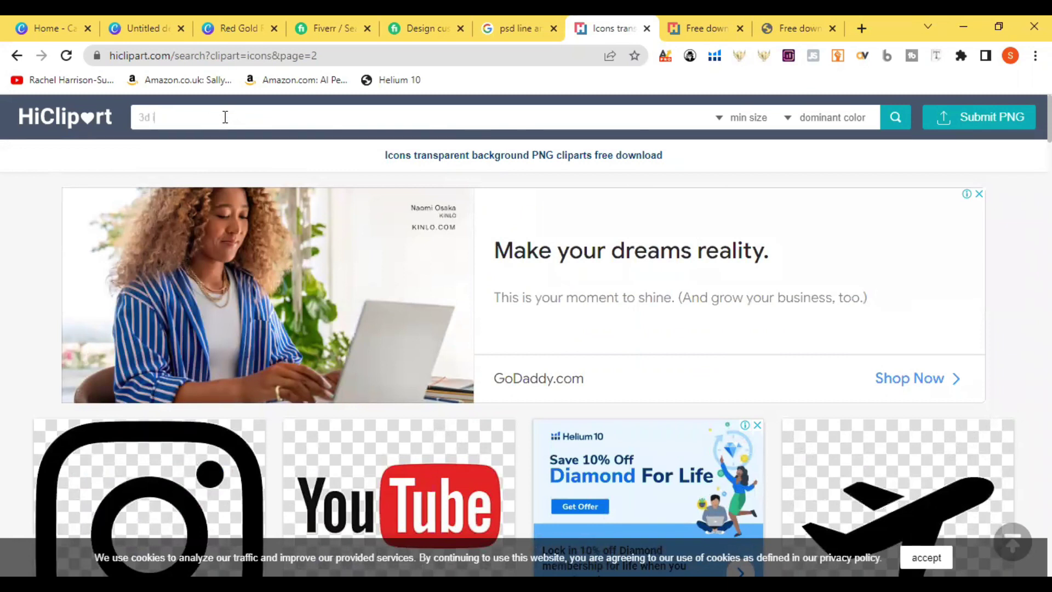
type("icons")
key("Return")
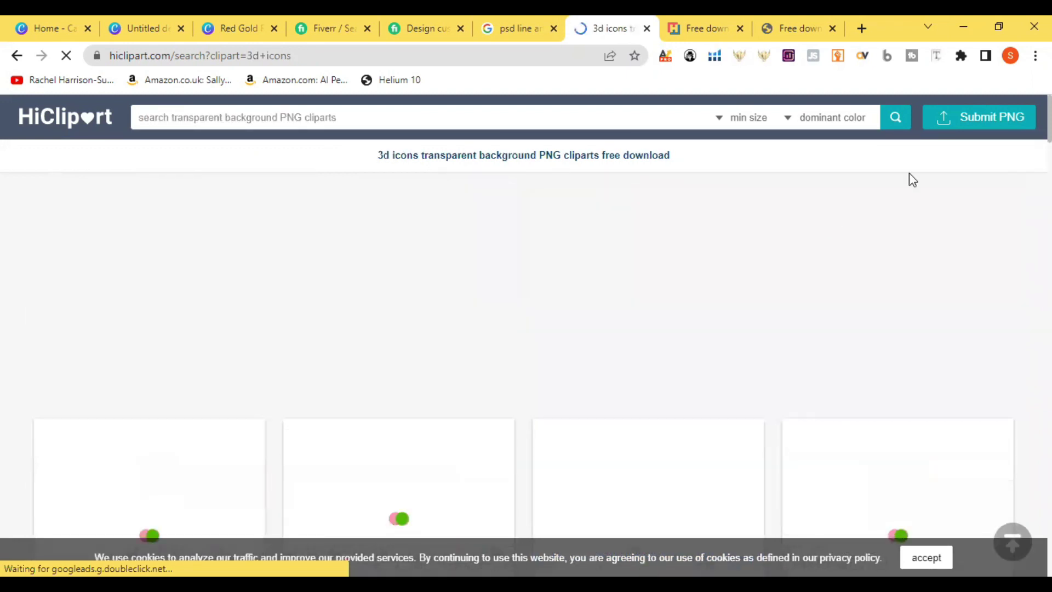
Look through the first page of 3D icon cliparts down to its end.
scroll(524, 356, "down", 5)
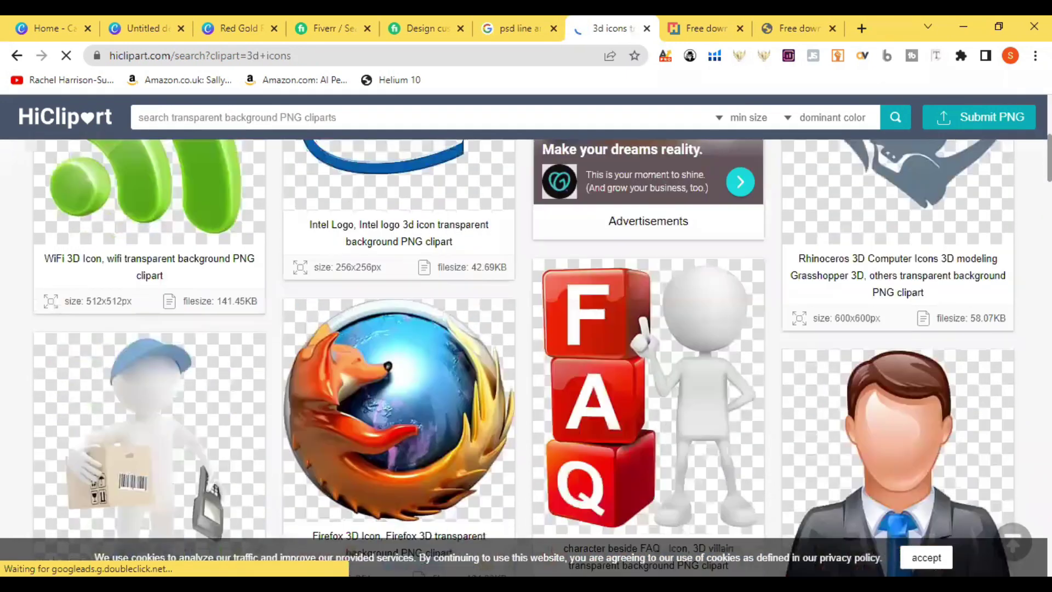
scroll(524, 356, "down", 20)
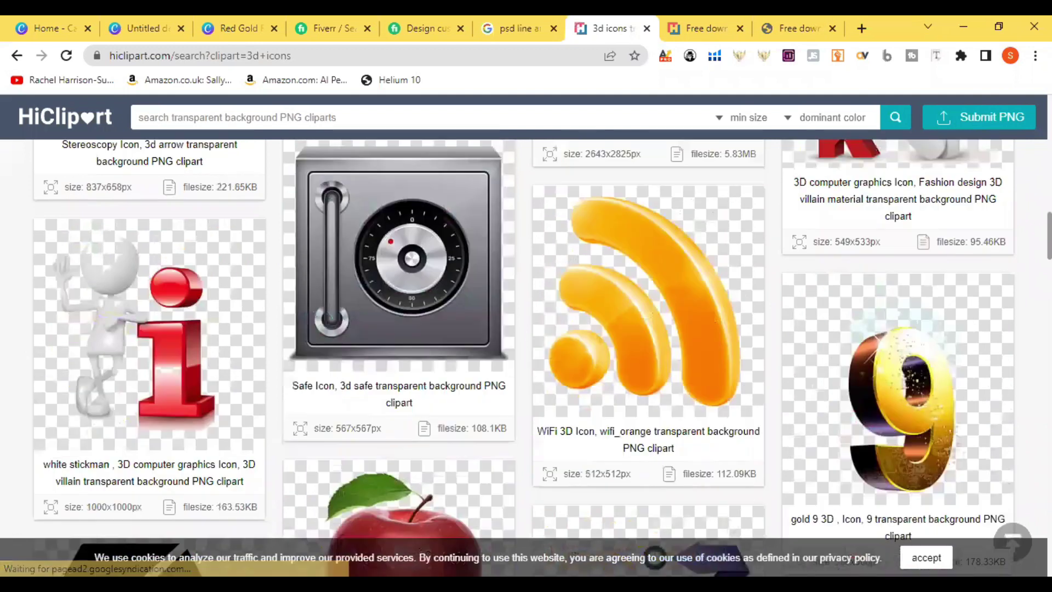
scroll(524, 356, "down", 10)
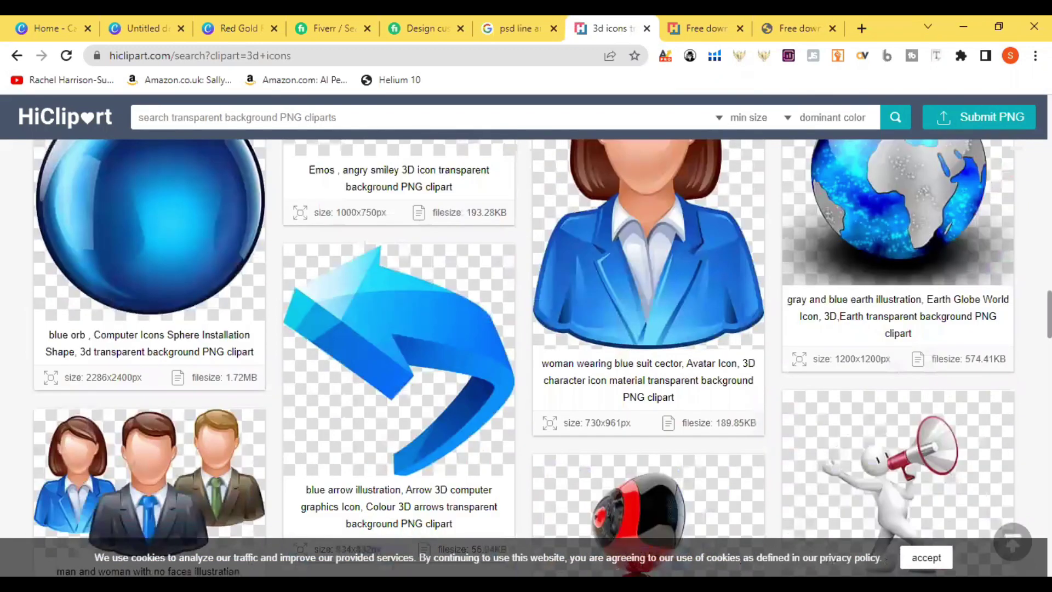
scroll(524, 356, "down", 16)
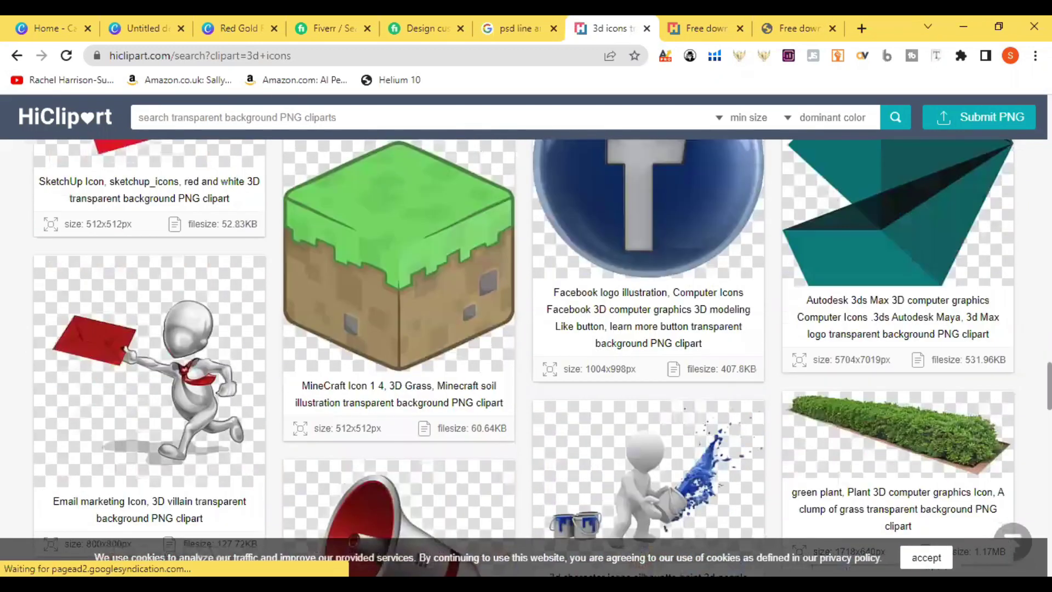
scroll(524, 356, "down", 12)
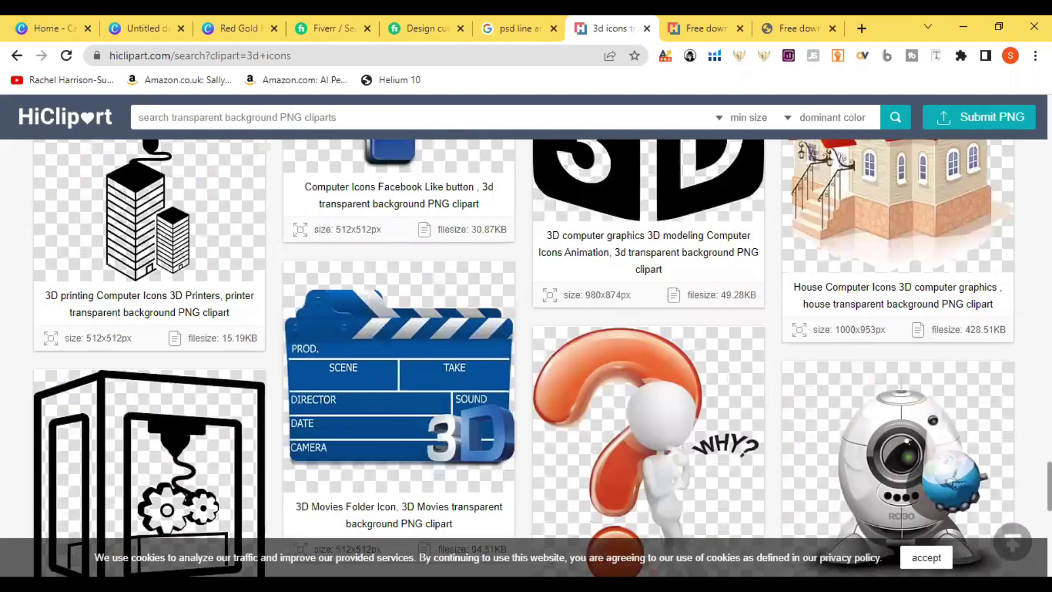
scroll(524, 356, "down", 5)
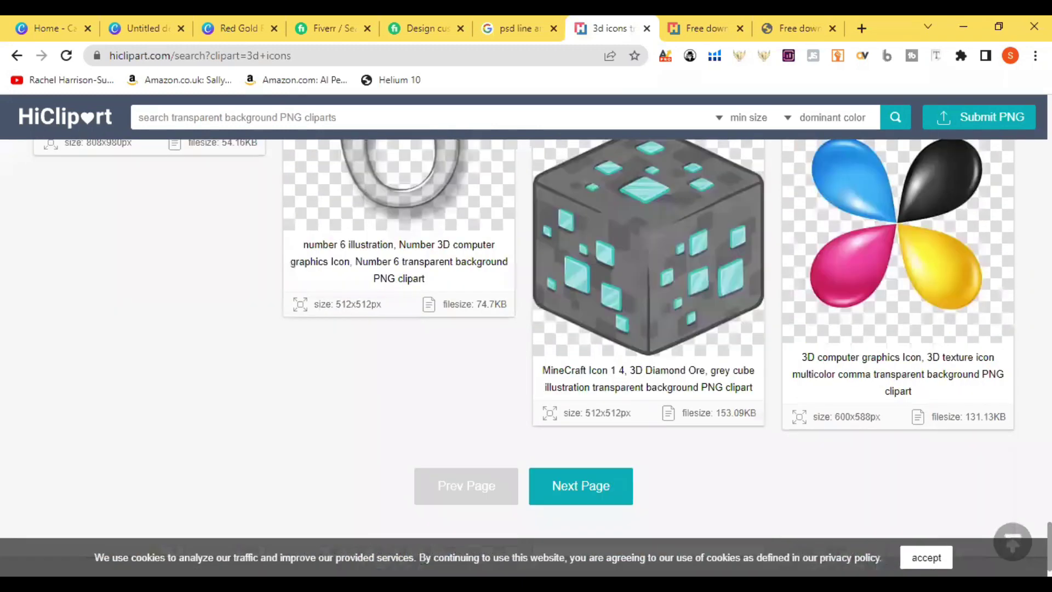